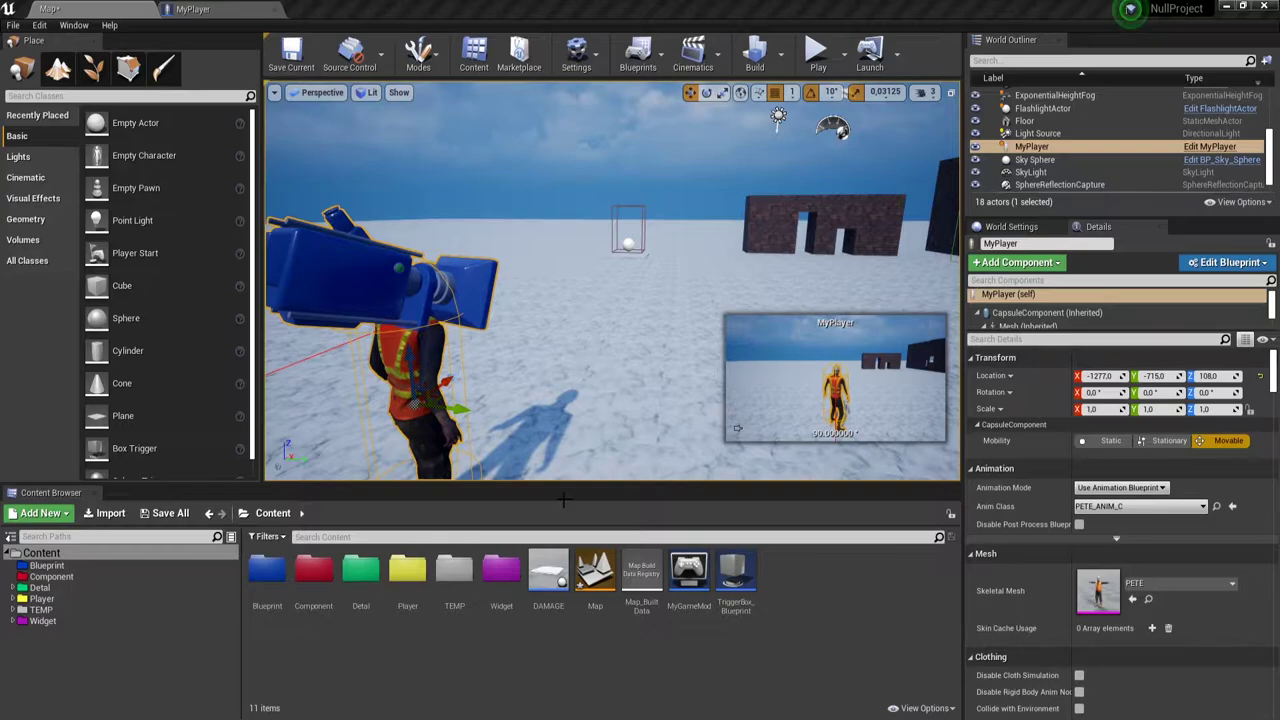
Inside the Detal folder, create a new folder named FogON
{"action": "double_click", "coordinate": [366, 580]}
{"action": "right_click", "coordinate": [698, 644]}
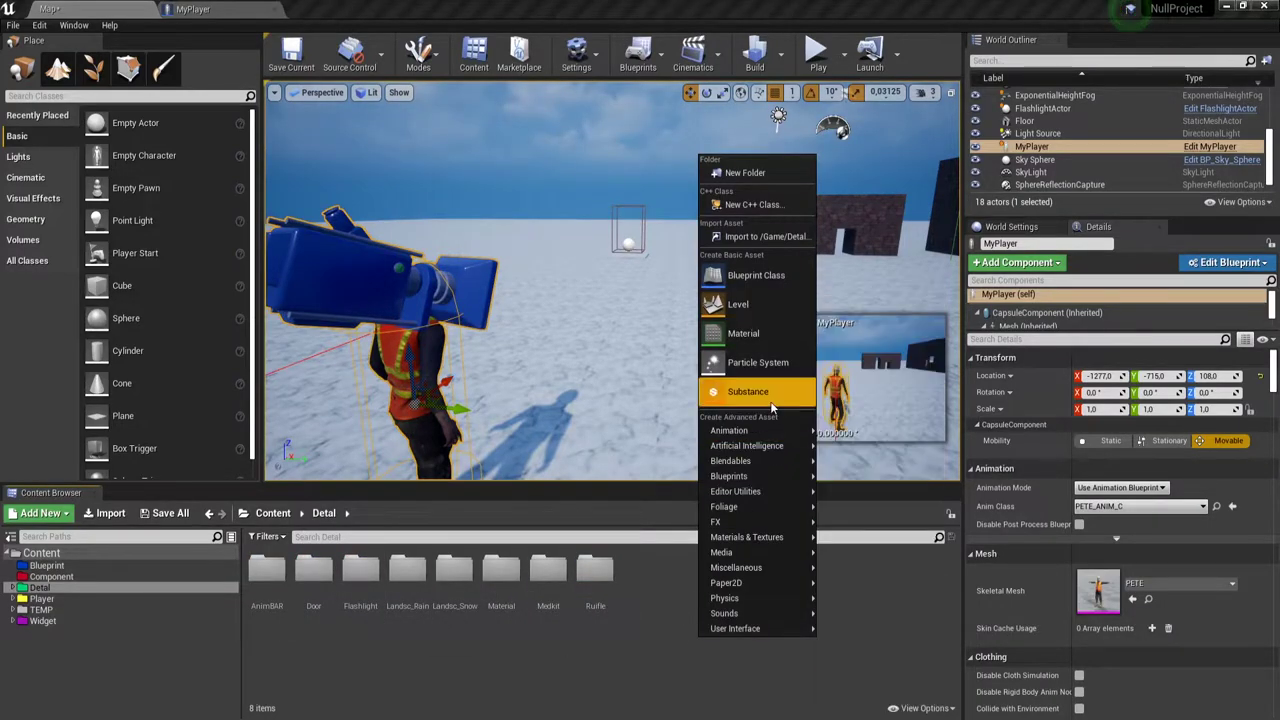
{"action": "left_click", "coordinate": [762, 175]}
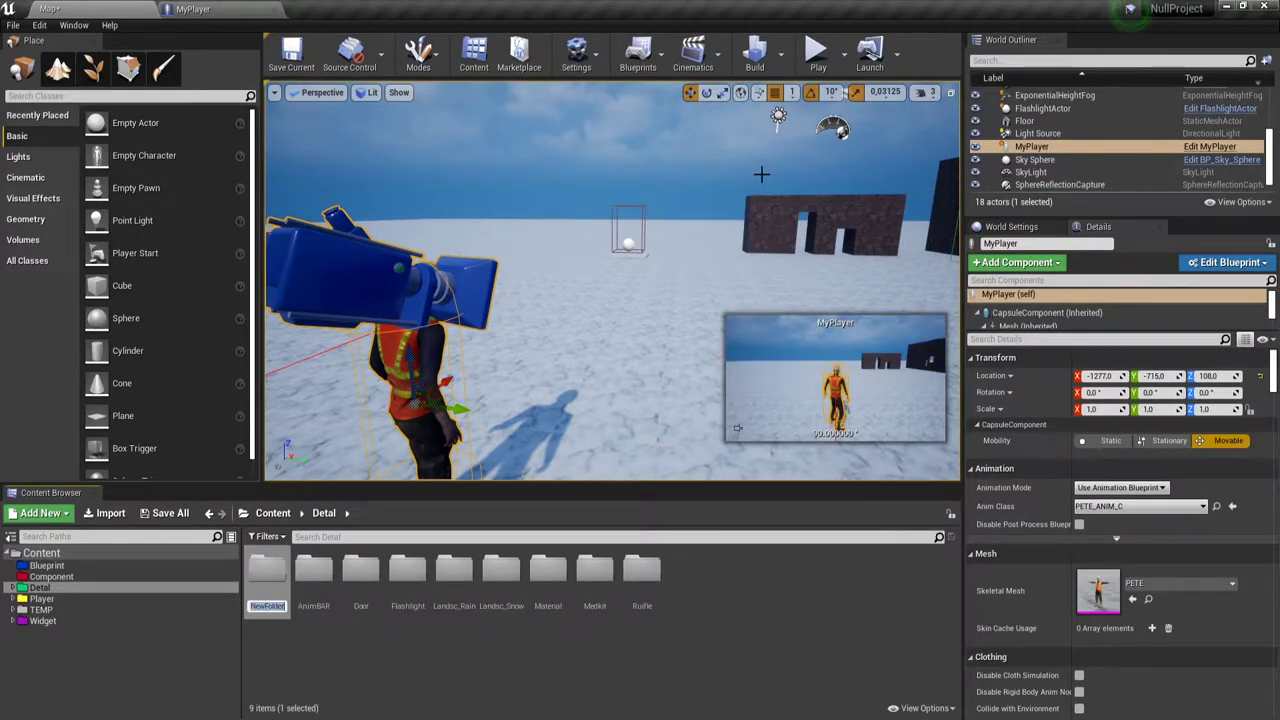
{"action": "key", "text": "BackSpace"}
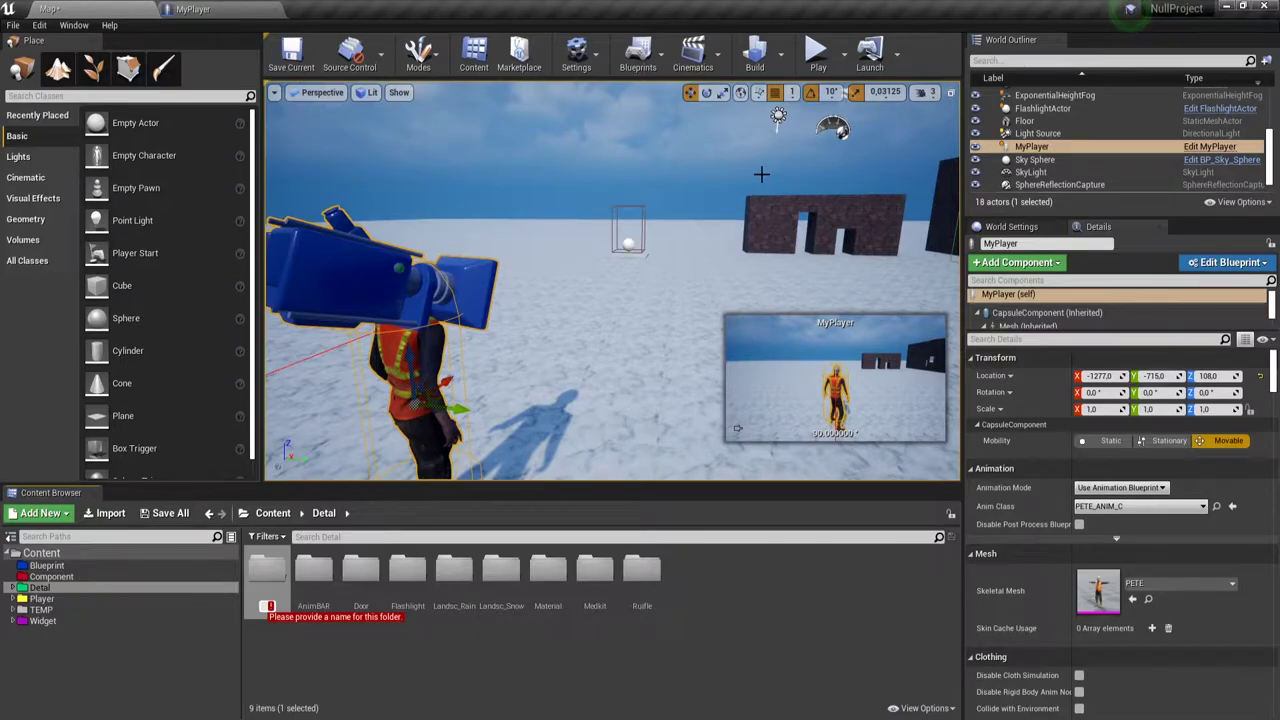
{"action": "type", "text": "Au"}
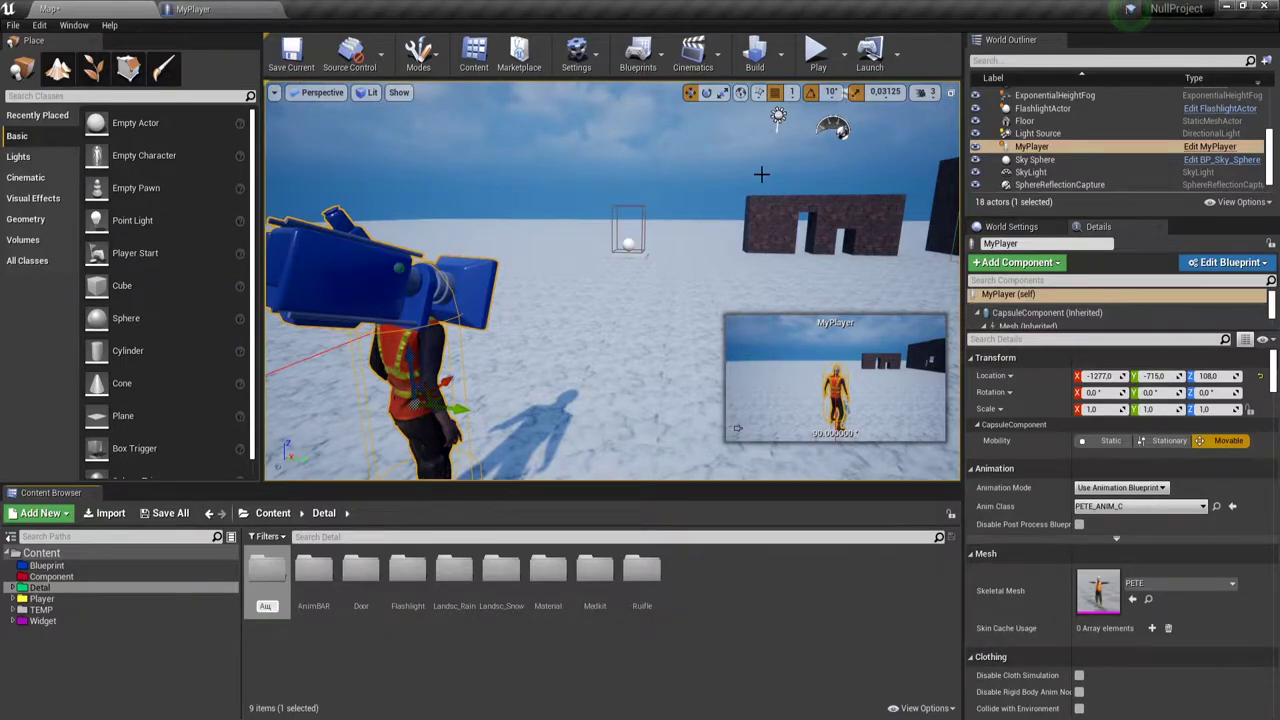
{"action": "type", "text": "di"}
{"action": "key", "text": "BackSpace"}
{"action": "key", "text": "BackSpace"}
{"action": "key", "text": "BackSpace"}
{"action": "type", "text": "Fol"}
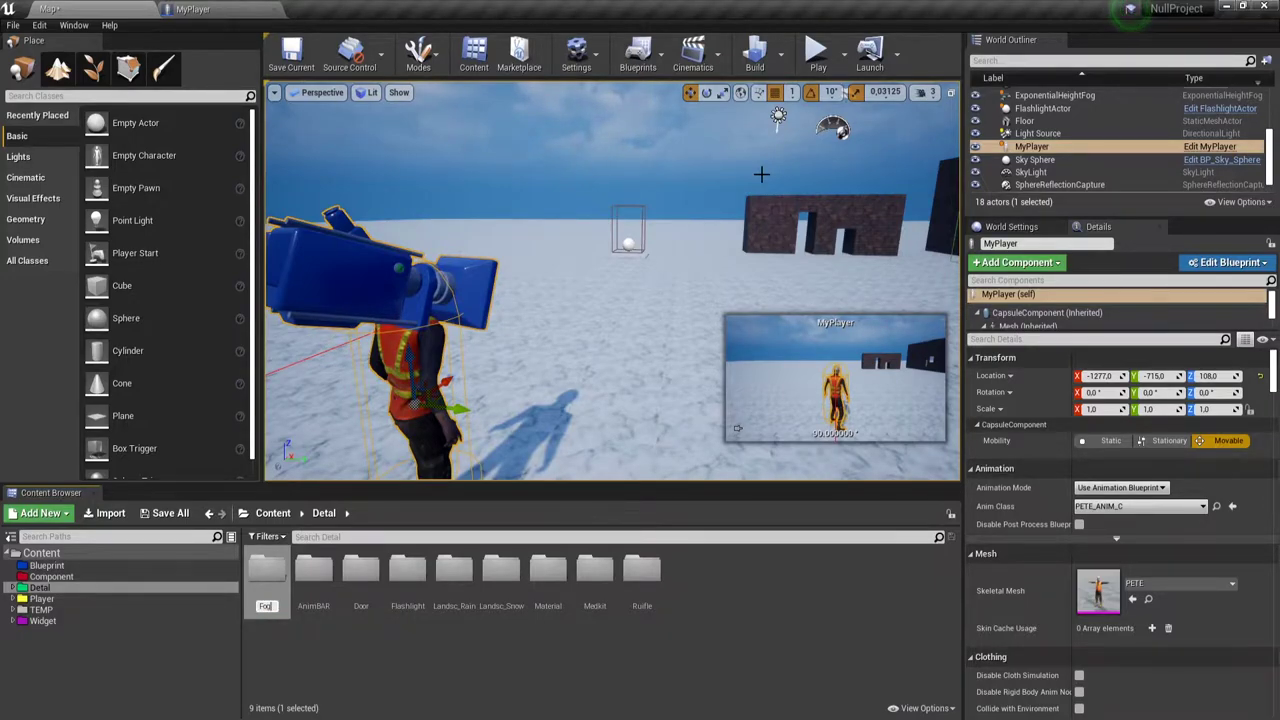
{"action": "type", "text": "ON"}
{"action": "key", "text": "Return"}
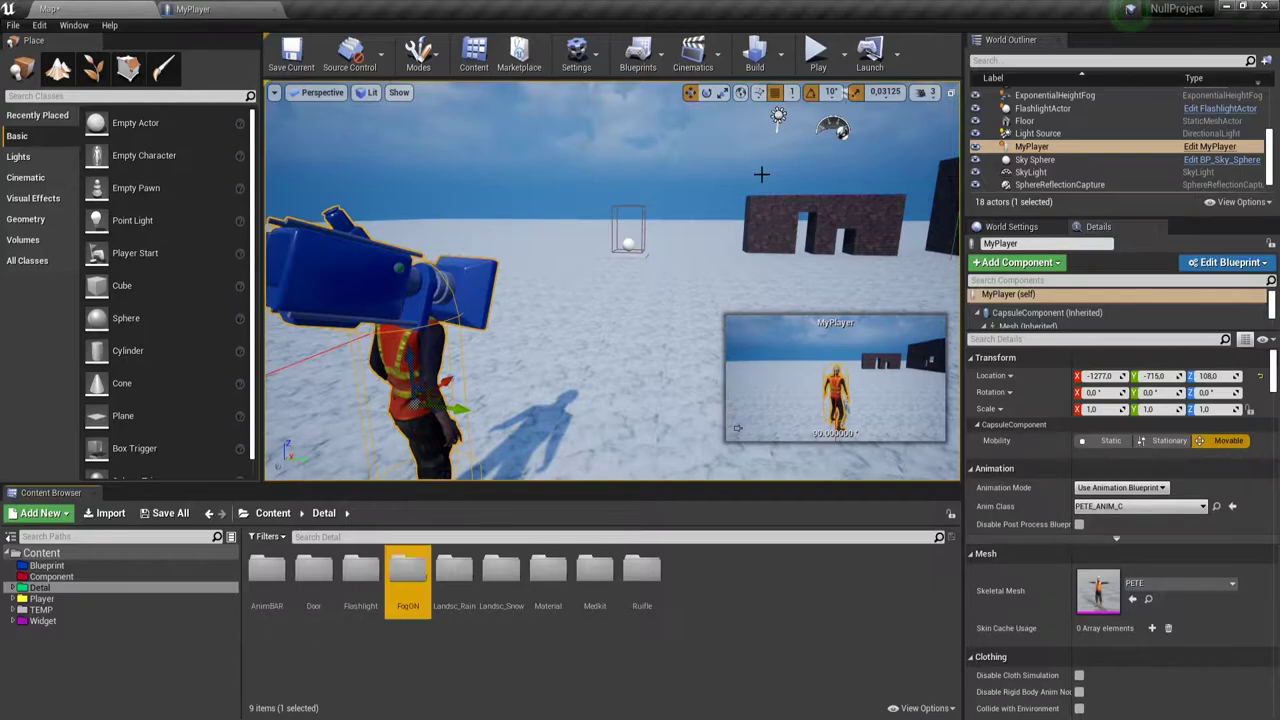
In the FogON folder, create a new material named FogOn
{"action": "double_click", "coordinate": [408, 583]}
{"action": "right_click", "coordinate": [336, 606]}
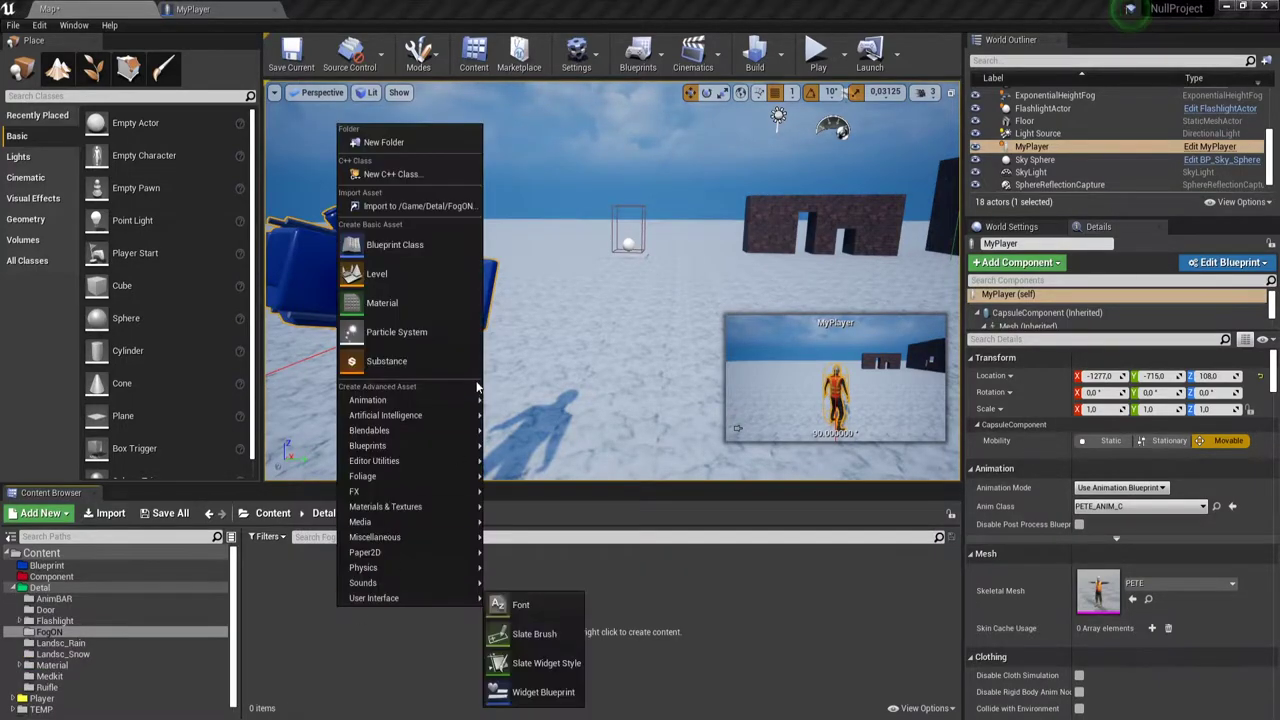
{"action": "left_click", "coordinate": [390, 302]}
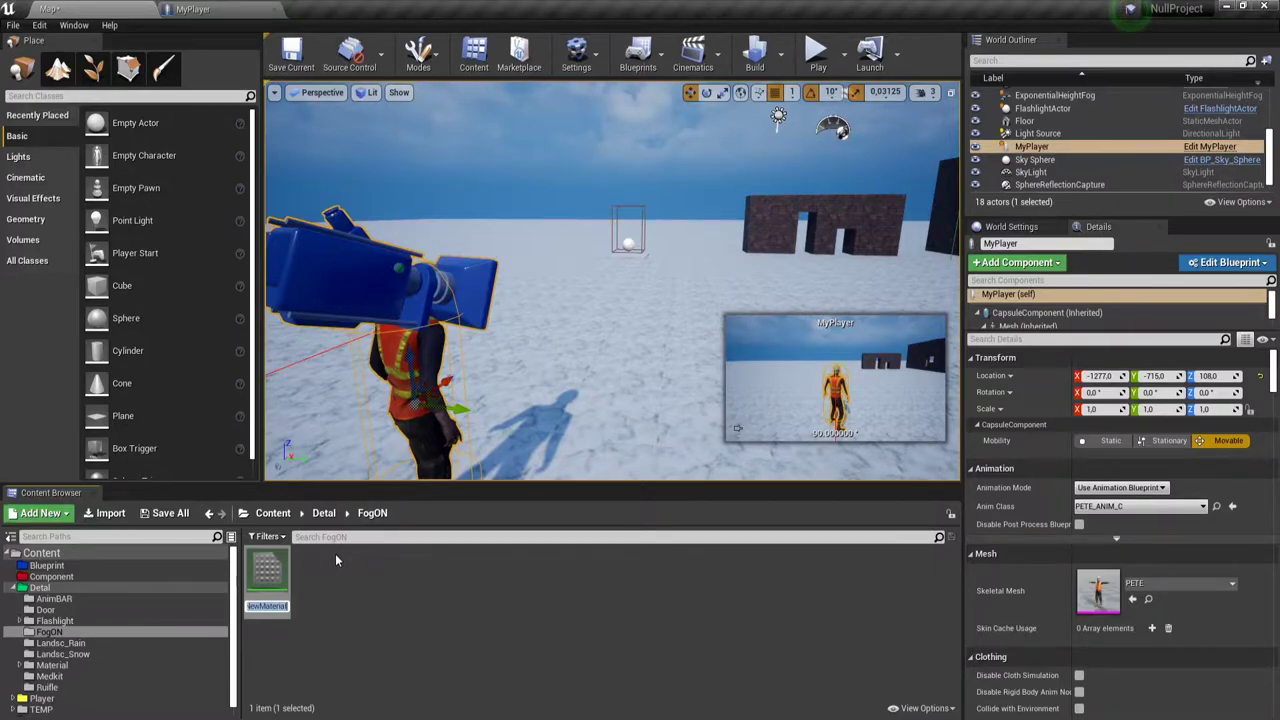
{"action": "type", "text": "Fog"}
{"action": "type", "text": "On"}
{"action": "key", "text": "Return"}
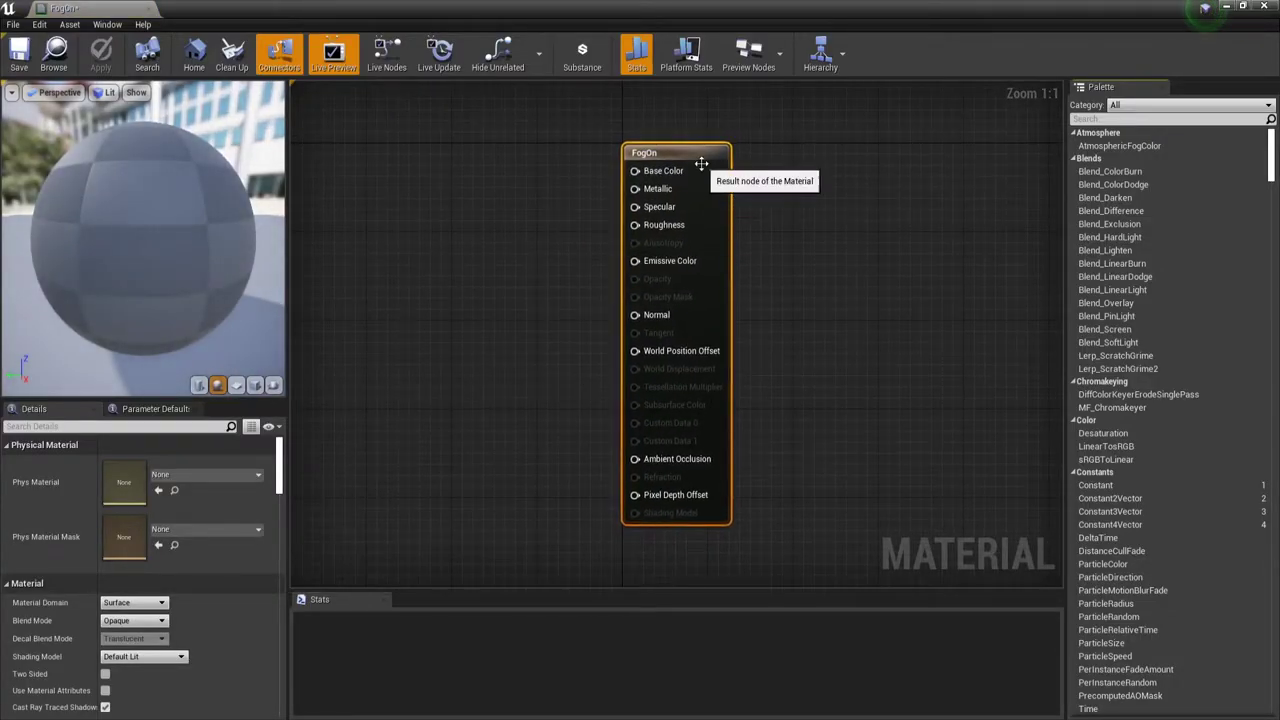
Set the FogOn material's Blend Mode to Additive in the Details panel
{"action": "left_click_drag", "start_coordinate": [702, 163], "coordinate": [826, 165]}
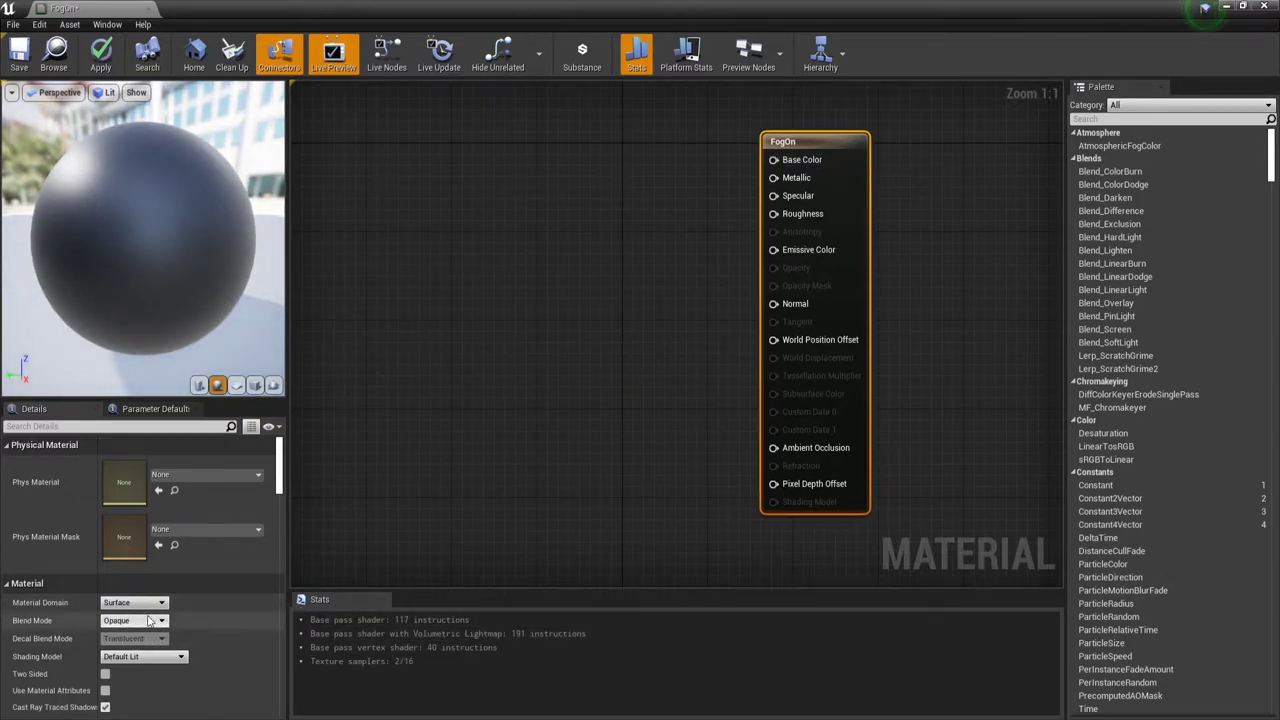
{"action": "left_click", "coordinate": [149, 621]}
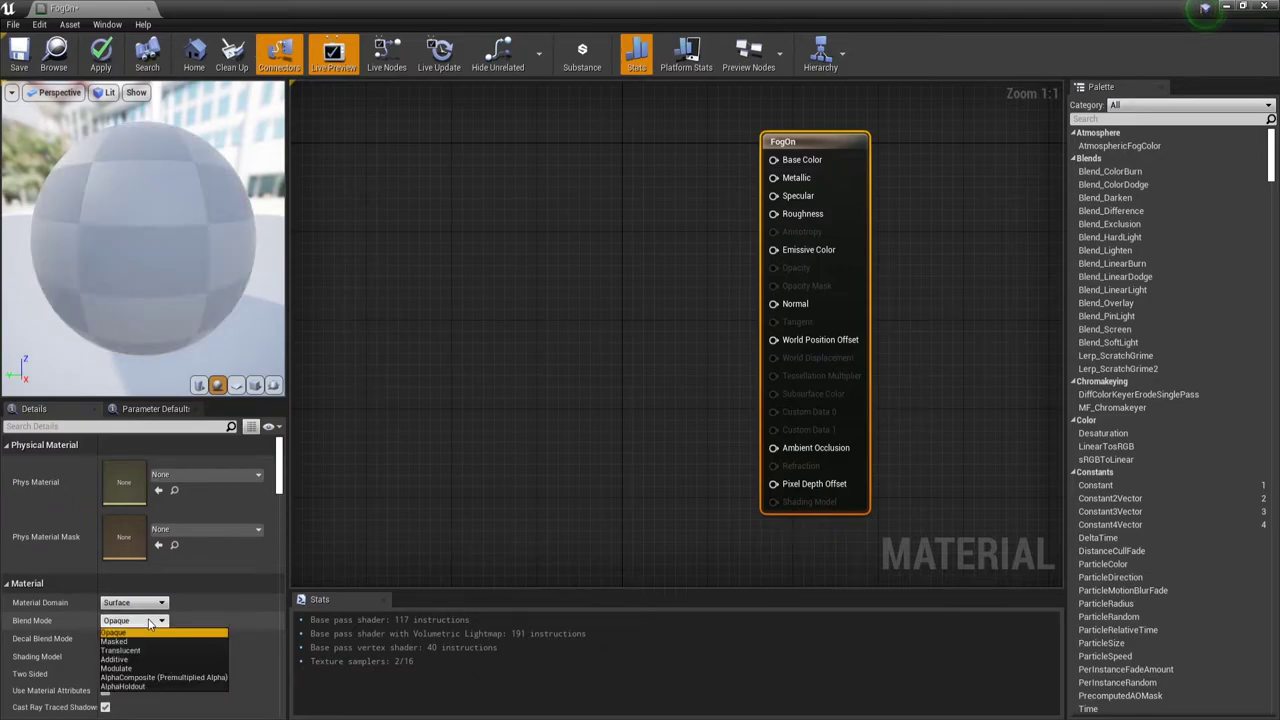
{"action": "left_click", "coordinate": [120, 659]}
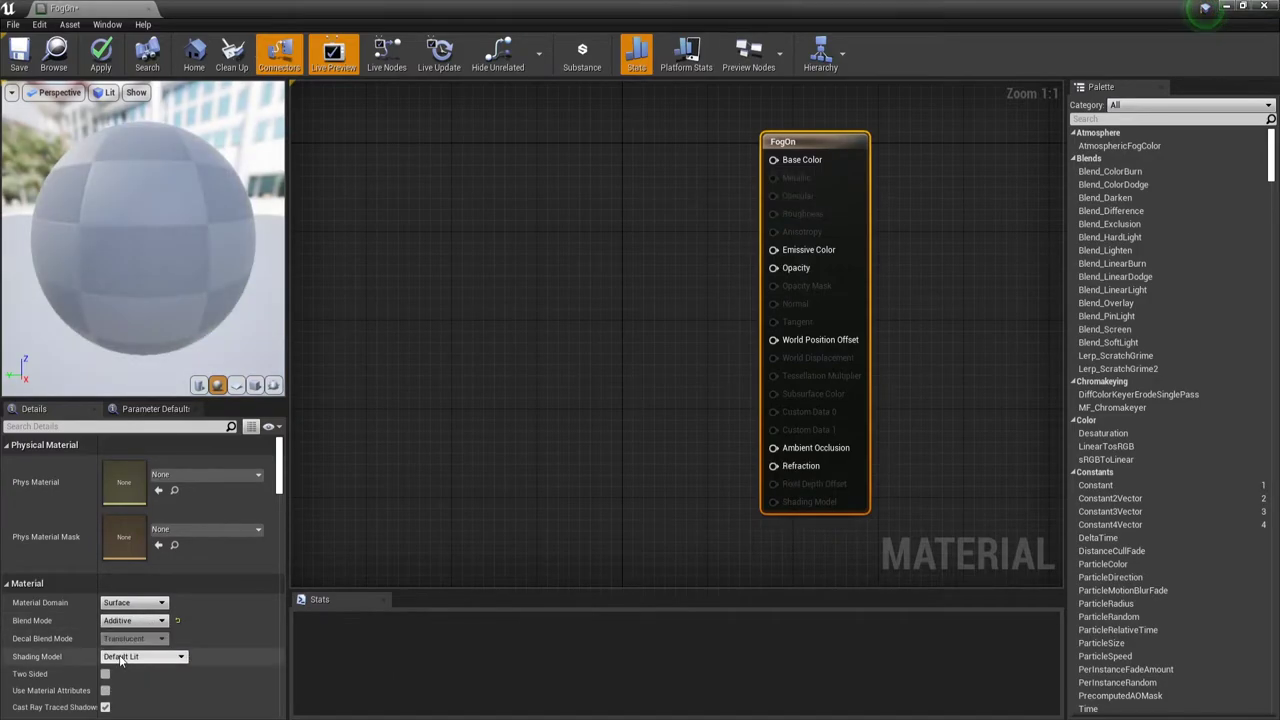
{"action": "right_click_drag", "start_coordinate": [477, 373], "coordinate": [600, 357]}
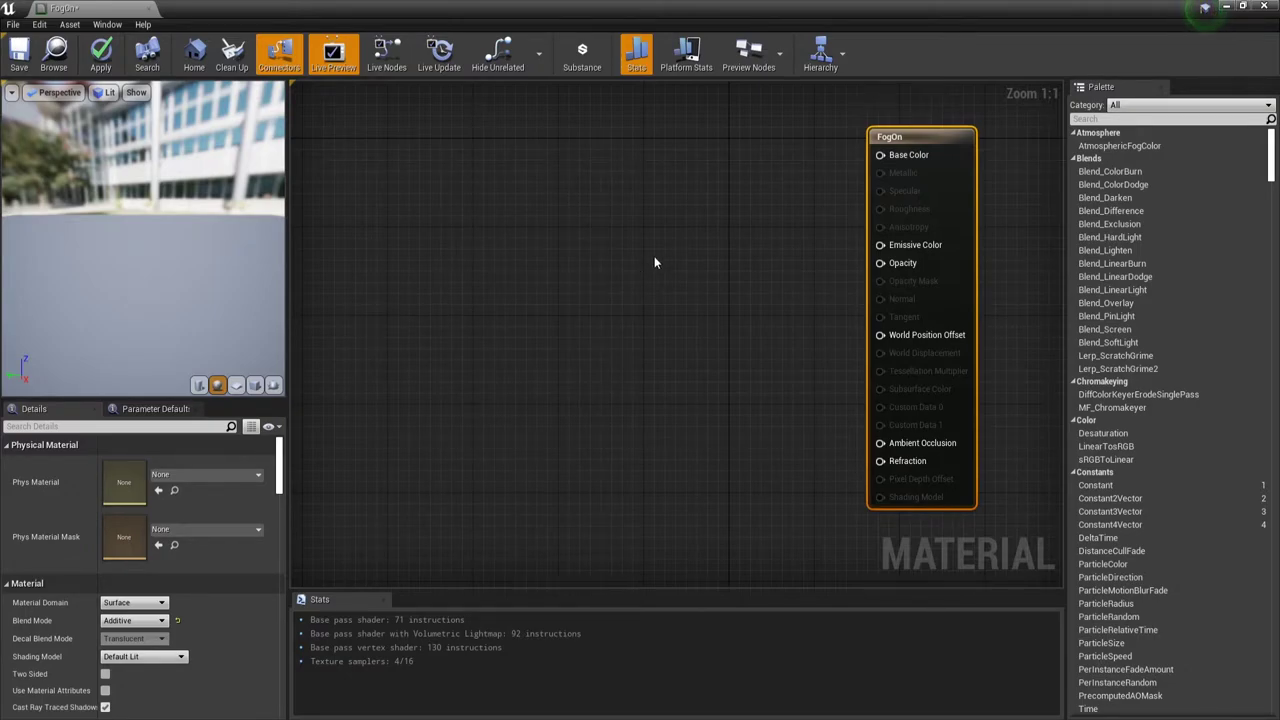
Browse the graph's node palette looking for Constant3Vector
{"action": "right_click", "coordinate": [536, 119]}
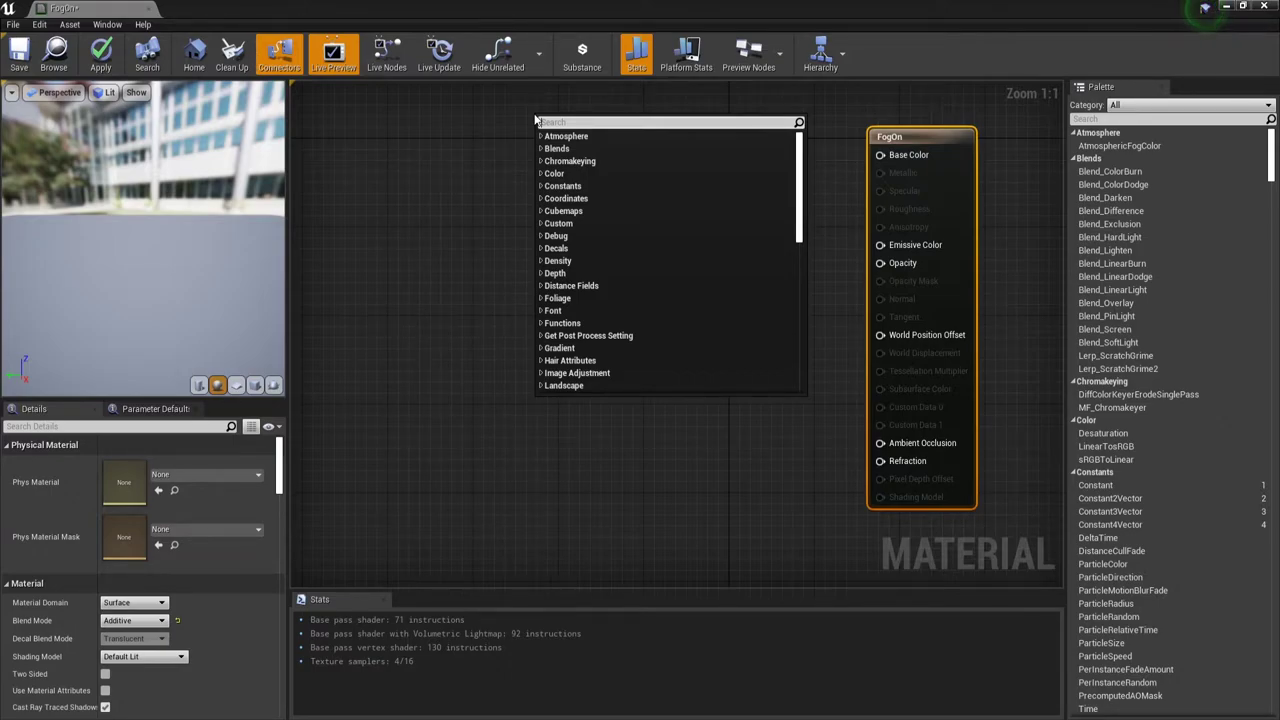
{"action": "left_click", "coordinate": [1125, 513]}
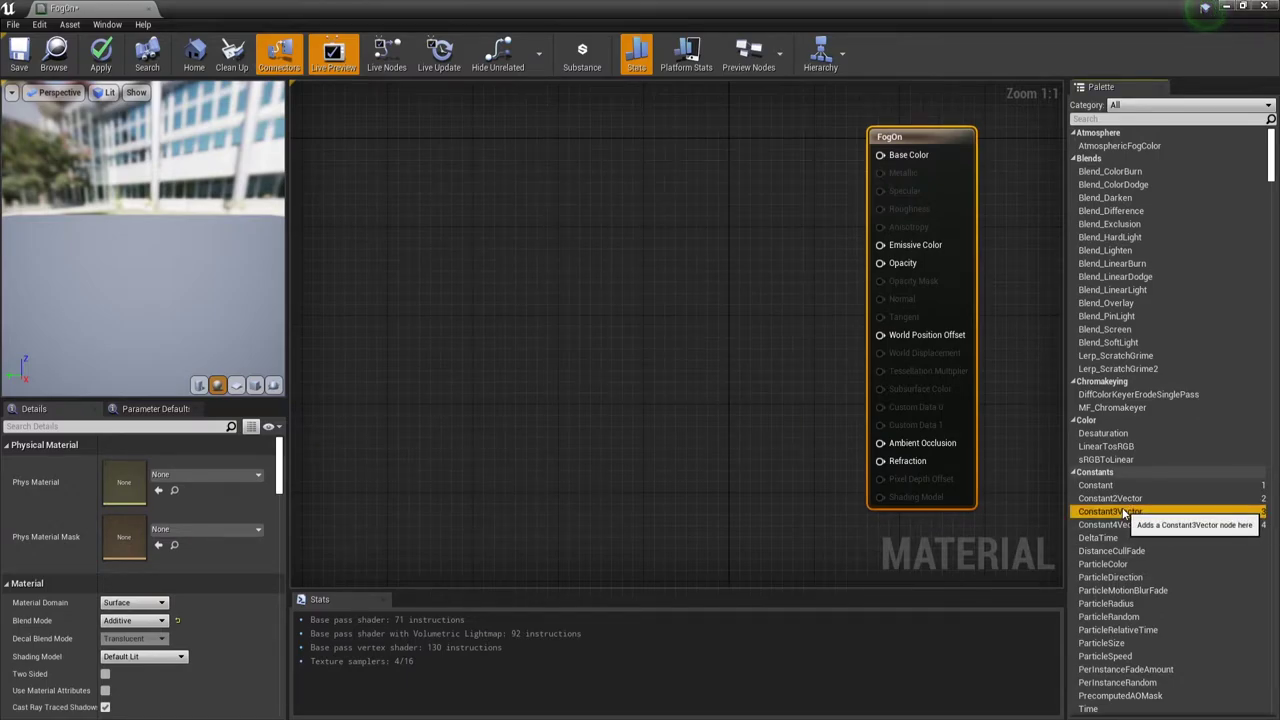
{"action": "scroll", "coordinate": [1128, 461], "scroll_direction": "down", "scroll_amount": 5}
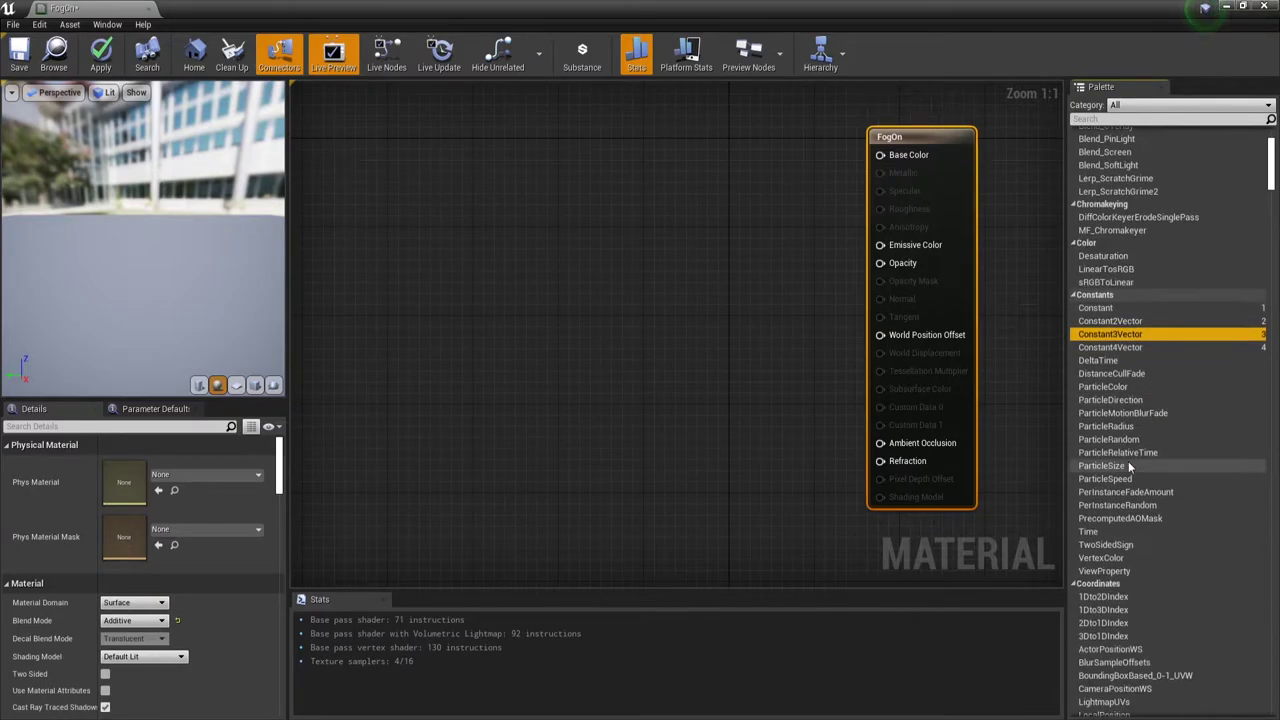
{"action": "scroll", "coordinate": [1128, 461], "scroll_direction": "down", "scroll_amount": 5}
{"action": "scroll", "coordinate": [1128, 461], "scroll_direction": "down", "scroll_amount": 4}
{"action": "scroll", "coordinate": [1128, 461], "scroll_direction": "down", "scroll_amount": 4}
{"action": "scroll", "coordinate": [1128, 461], "scroll_direction": "down", "scroll_amount": 4}
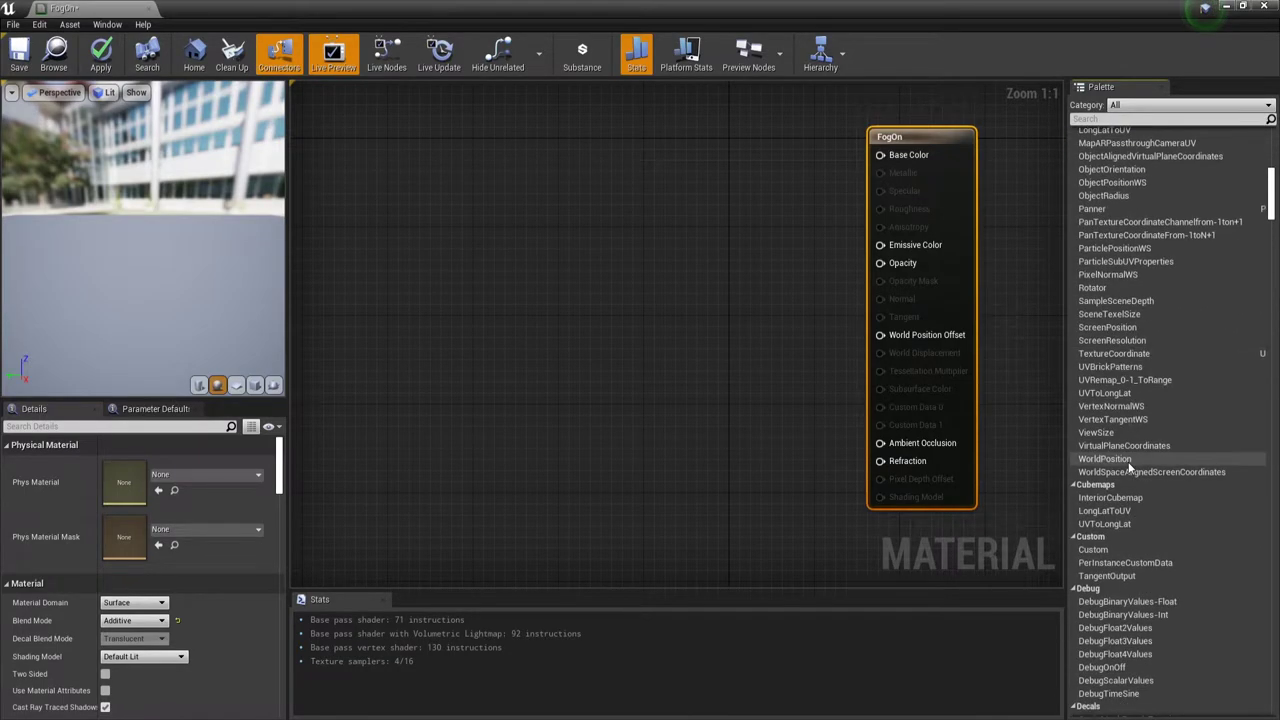
{"action": "scroll", "coordinate": [1128, 461], "scroll_direction": "down", "scroll_amount": 4}
{"action": "scroll", "coordinate": [1128, 461], "scroll_direction": "down", "scroll_amount": 4}
{"action": "scroll", "coordinate": [1128, 461], "scroll_direction": "down", "scroll_amount": 4}
{"action": "scroll", "coordinate": [1128, 461], "scroll_direction": "down", "scroll_amount": 2}
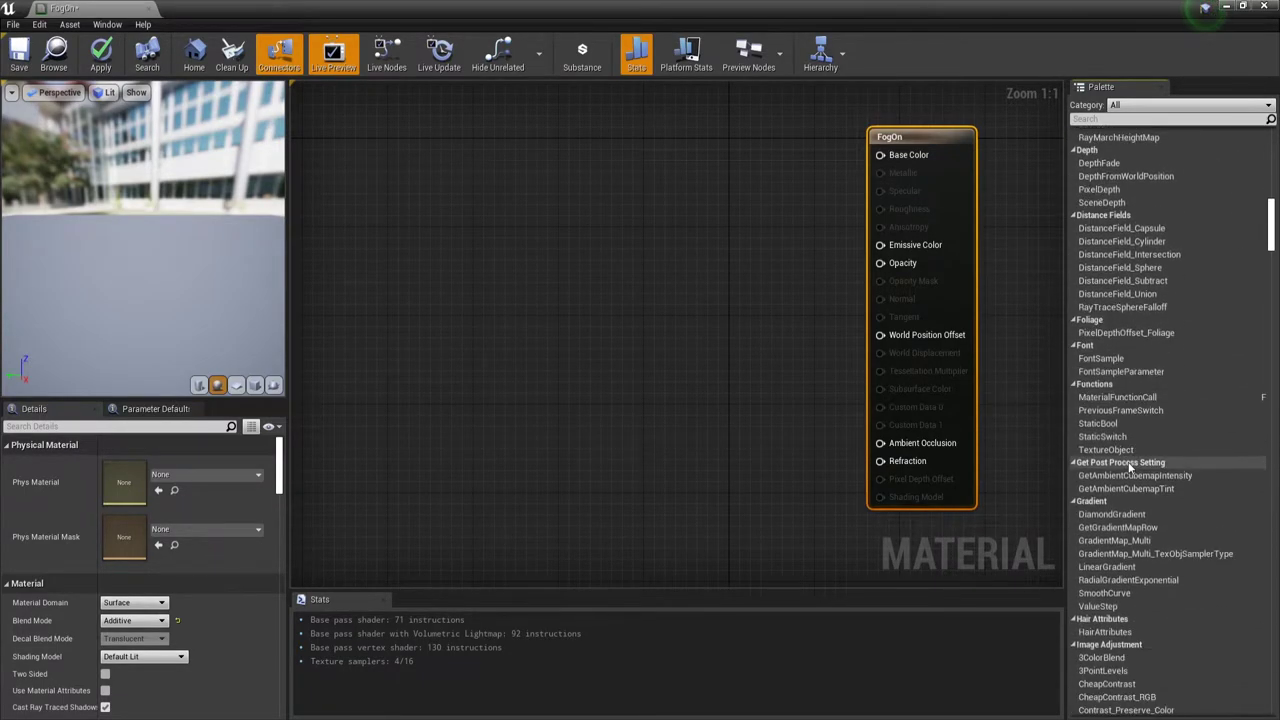
{"action": "scroll", "coordinate": [1128, 461], "scroll_direction": "down", "scroll_amount": 4}
{"action": "scroll", "coordinate": [1128, 461], "scroll_direction": "down", "scroll_amount": 4}
Search the node list for 'para', then change the search to 'const'
{"action": "right_click", "coordinate": [474, 168]}
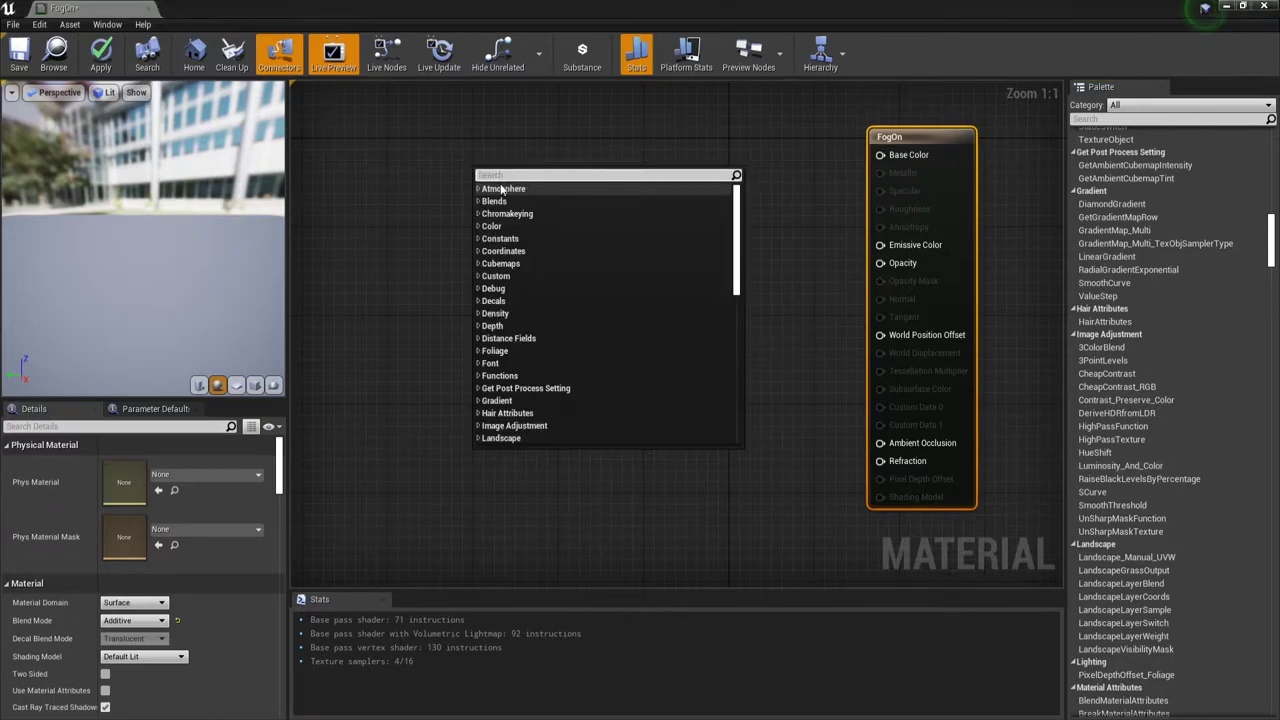
{"action": "type", "text": "para"}
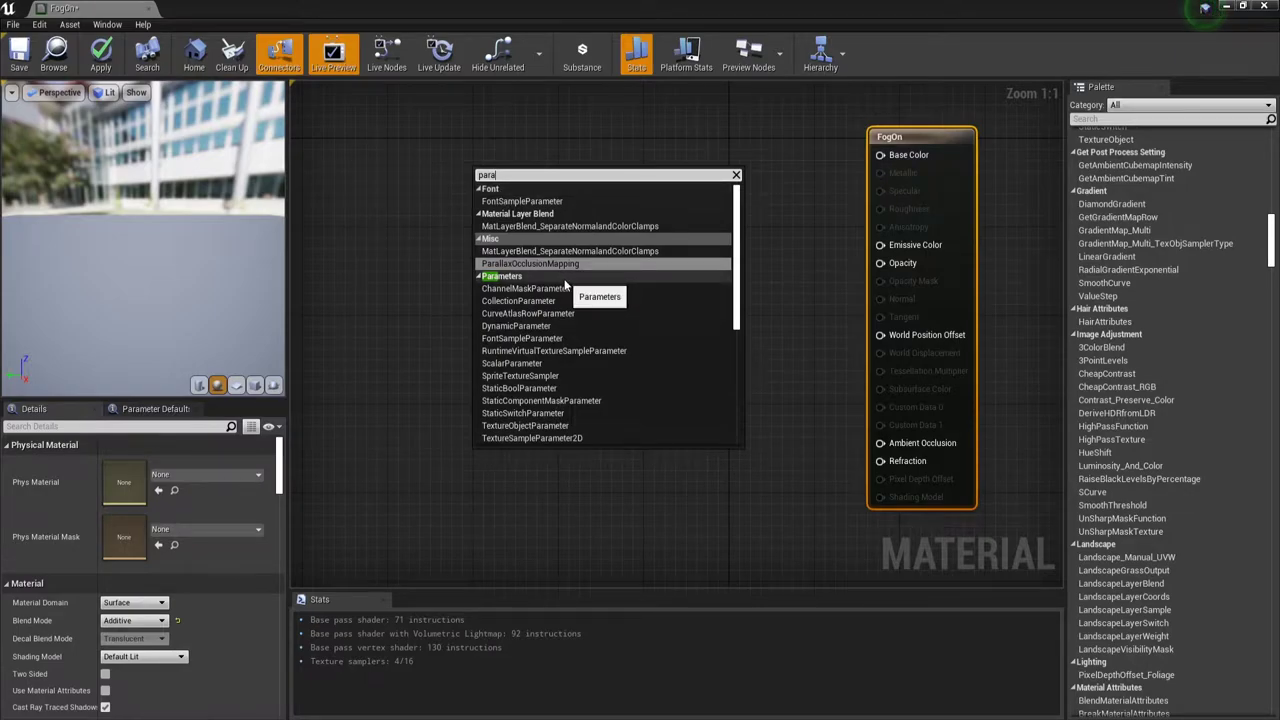
{"action": "scroll", "coordinate": [546, 315], "scroll_direction": "down", "scroll_amount": 2}
{"action": "scroll", "coordinate": [546, 315], "scroll_direction": "down", "scroll_amount": 2}
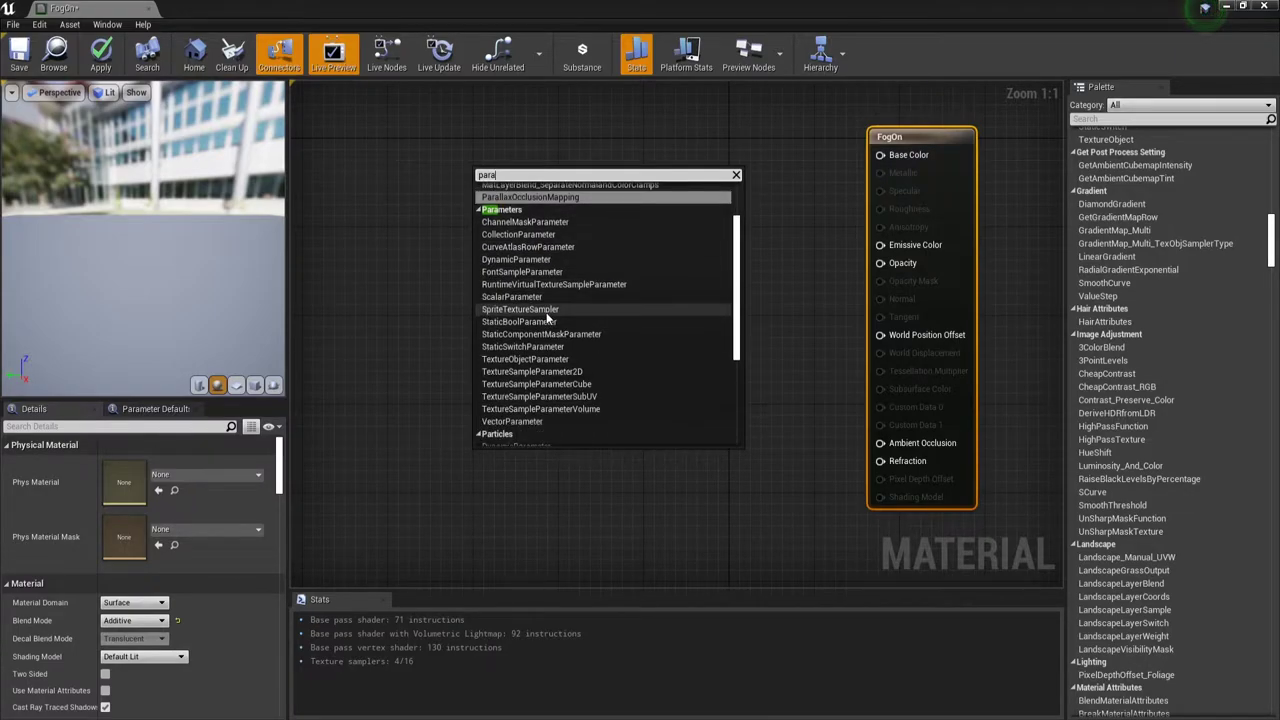
{"action": "scroll", "coordinate": [546, 315], "scroll_direction": "down", "scroll_amount": 1}
{"action": "scroll", "coordinate": [546, 315], "scroll_direction": "down", "scroll_amount": 1}
{"action": "scroll", "coordinate": [546, 315], "scroll_direction": "down", "scroll_amount": 1}
{"action": "scroll", "coordinate": [546, 315], "scroll_direction": "up", "scroll_amount": 3}
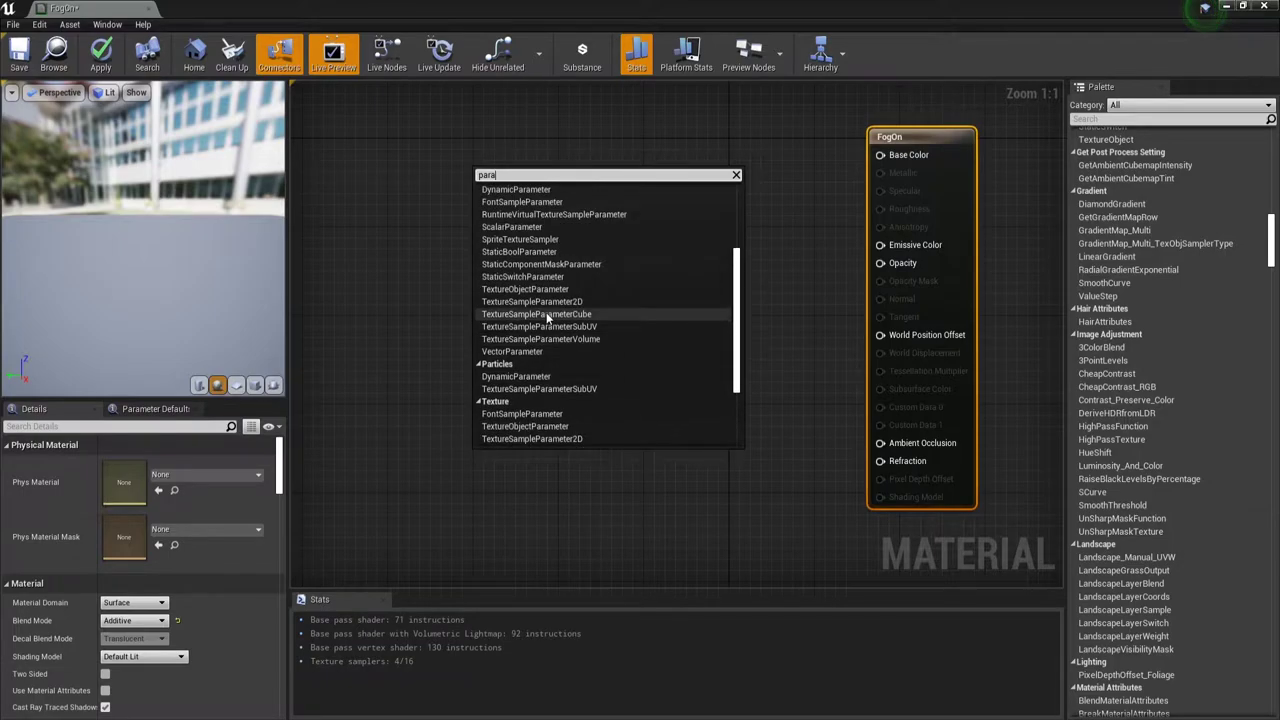
{"action": "scroll", "coordinate": [546, 315], "scroll_direction": "up", "scroll_amount": 5}
{"action": "scroll", "coordinate": [546, 317], "scroll_direction": "down", "scroll_amount": 1}
{"action": "scroll", "coordinate": [546, 317], "scroll_direction": "down", "scroll_amount": 2}
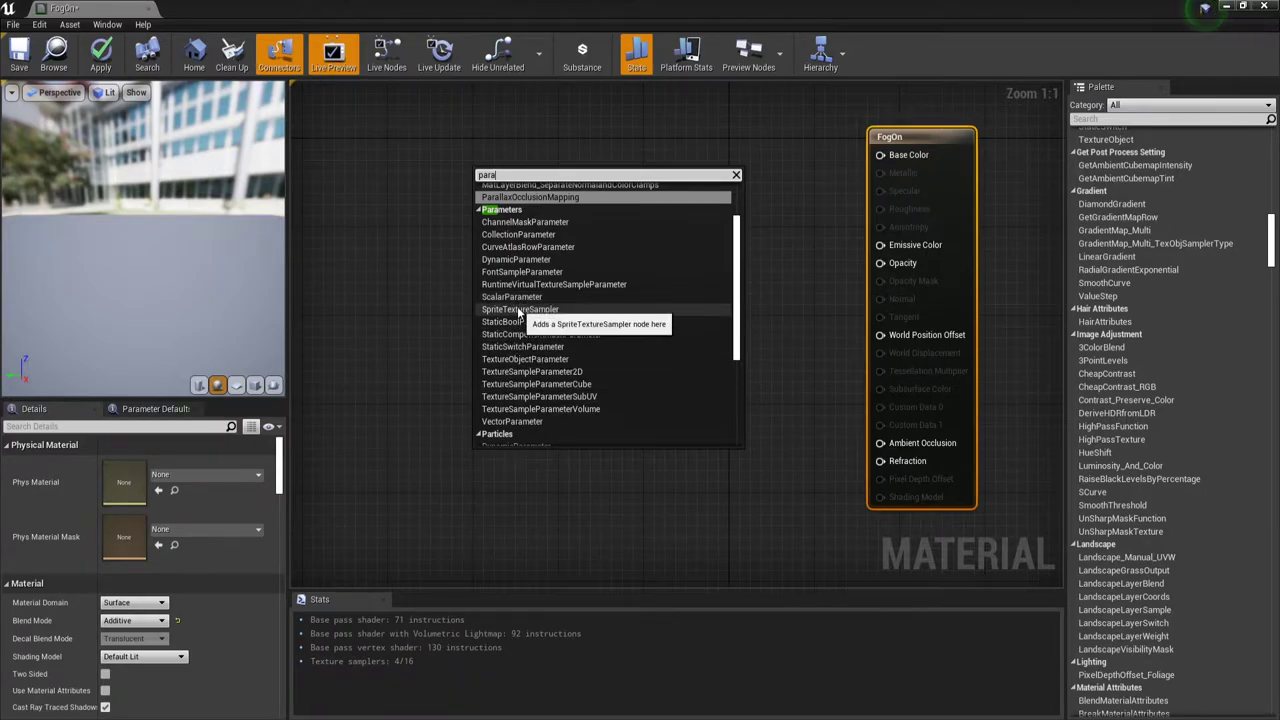
{"action": "key", "text": "BackSpace"}
{"action": "key", "text": "BackSpace"}
{"action": "key", "text": "BackSpace"}
{"action": "key", "text": "BackSpace"}
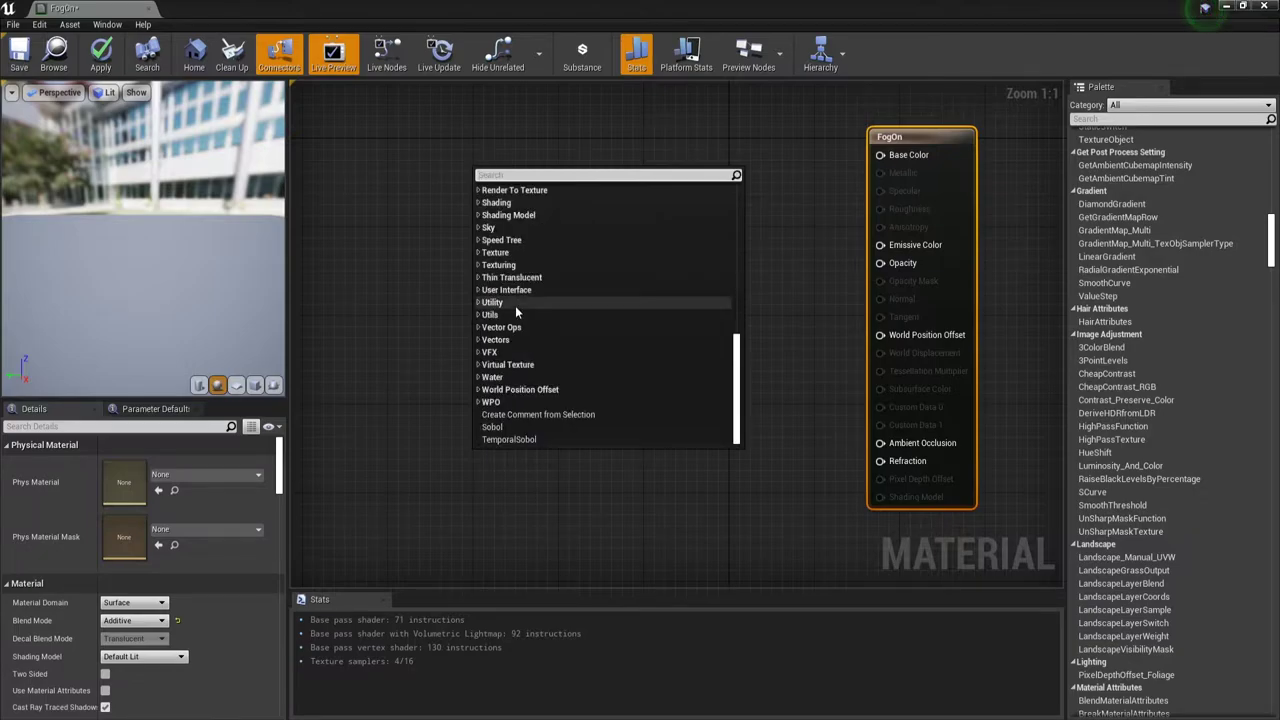
{"action": "type", "text": "const"}
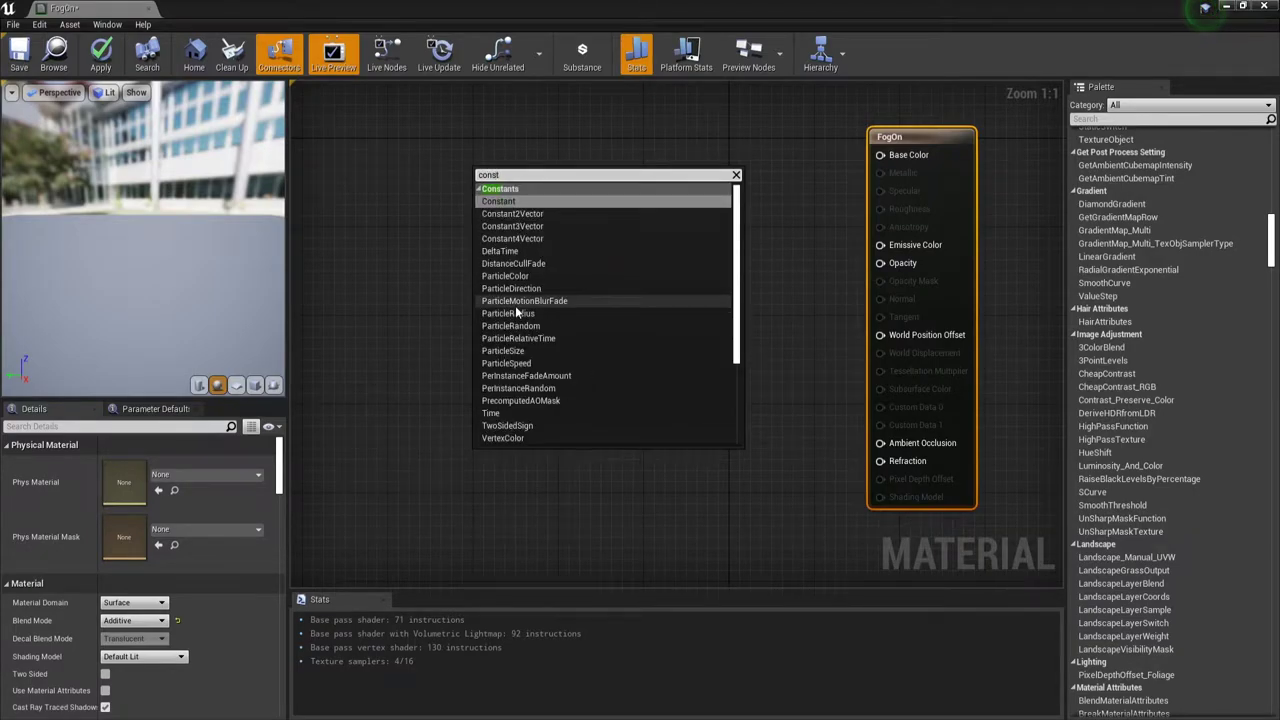
Place a Constant3Vector and convert it into a vector parameter named Color
{"action": "left_click", "coordinate": [510, 226]}
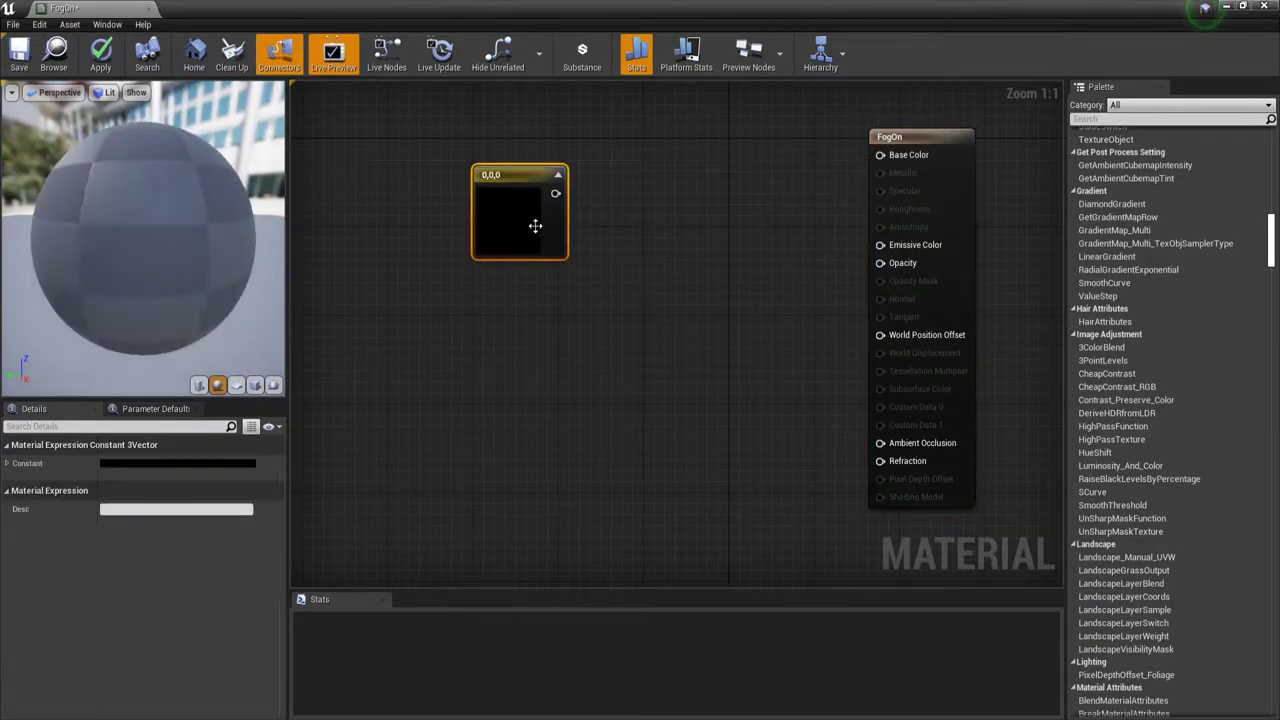
{"action": "left_click_drag", "start_coordinate": [518, 188], "coordinate": [593, 151]}
{"action": "right_click", "coordinate": [580, 144]}
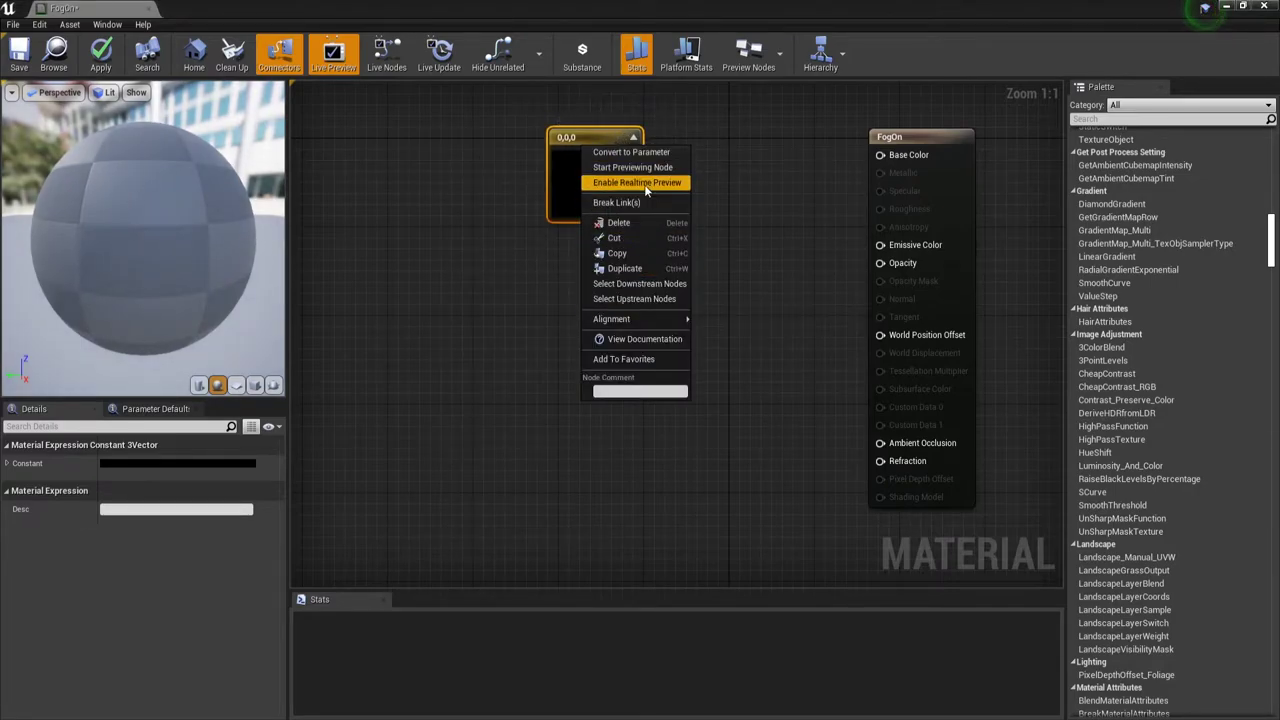
{"action": "left_click", "coordinate": [657, 153]}
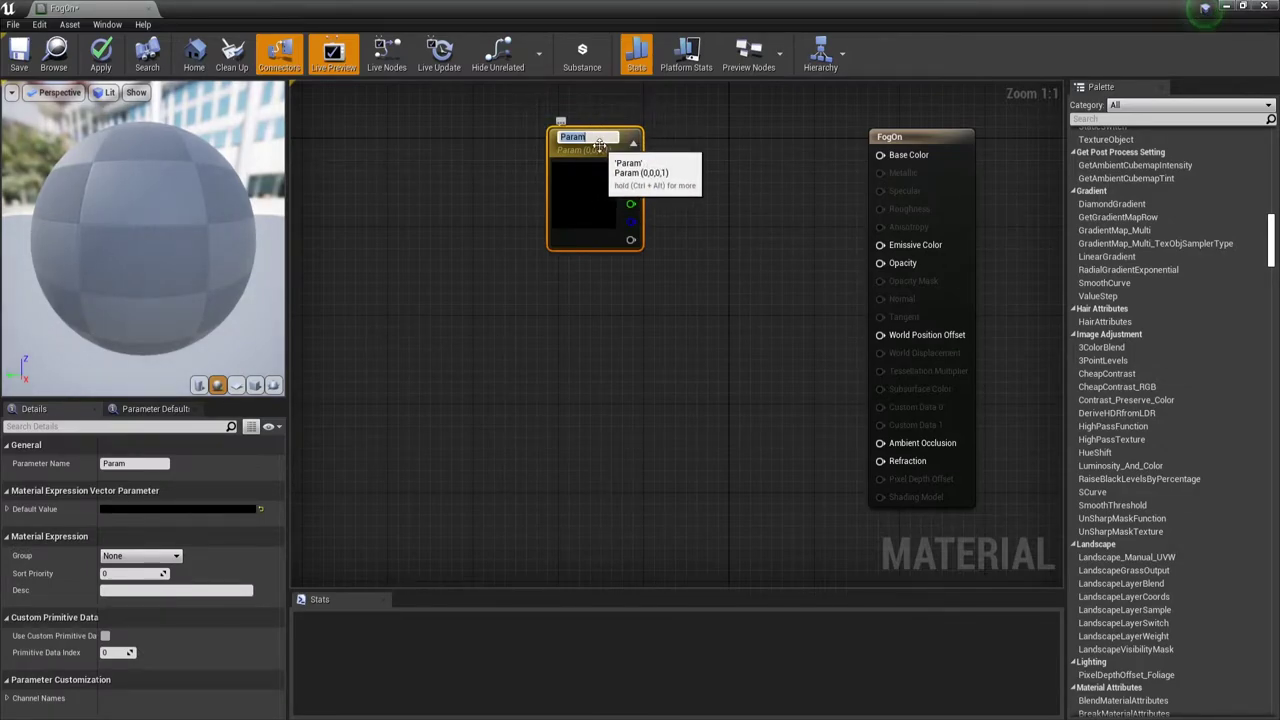
{"action": "type", "text": "Colo"}
{"action": "type", "text": "r"}
{"action": "key", "text": "Return"}
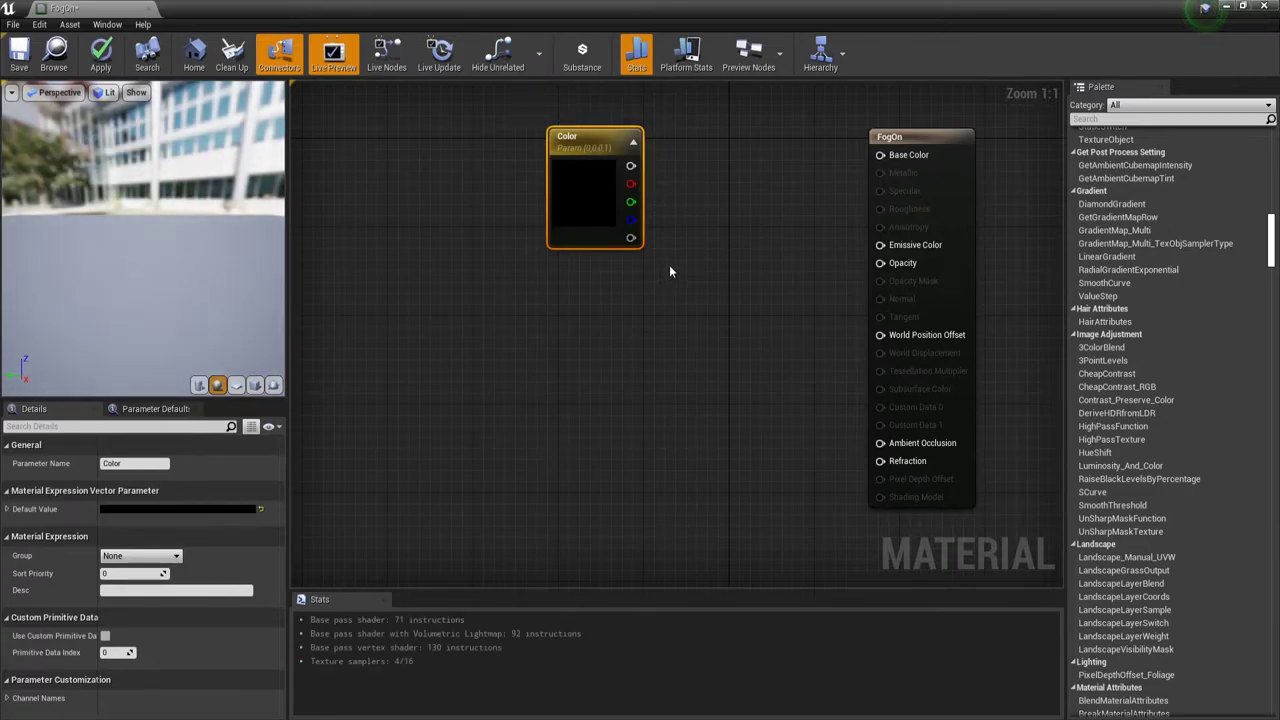
Add a Multiply node beside Color and wire Color's output into its A input
{"action": "right_click", "coordinate": [658, 291]}
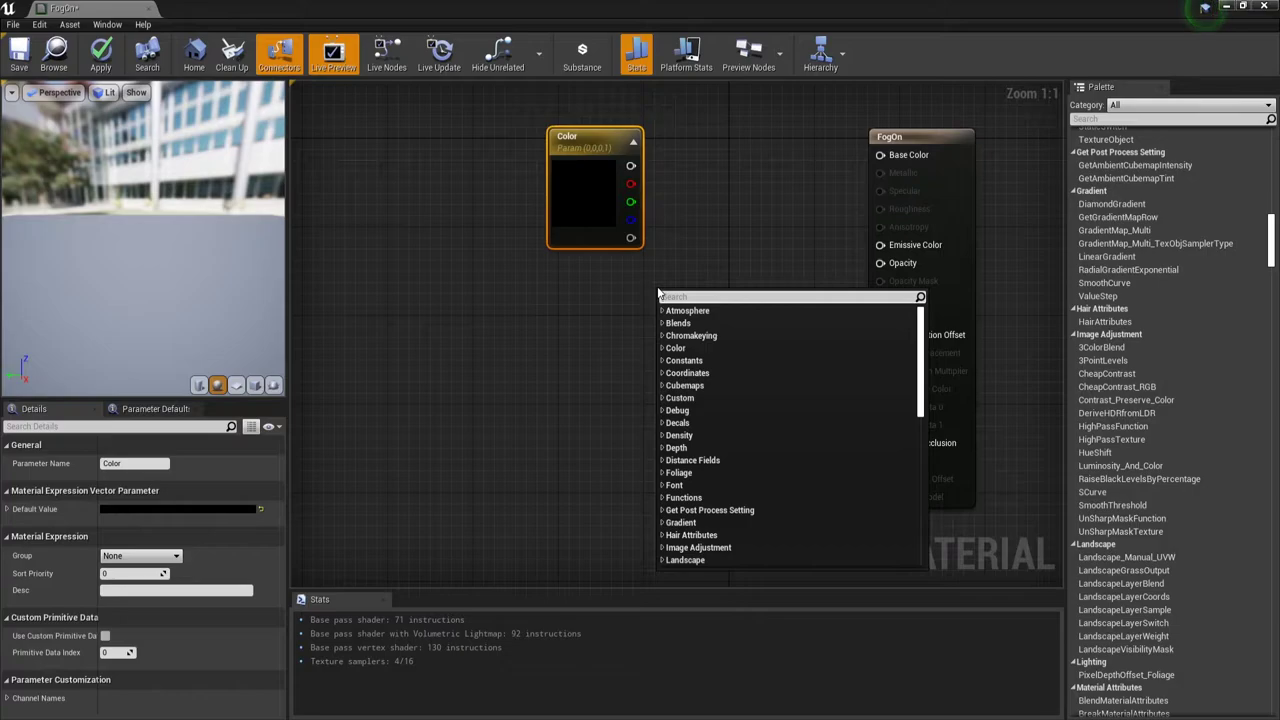
{"action": "type", "text": "mul"}
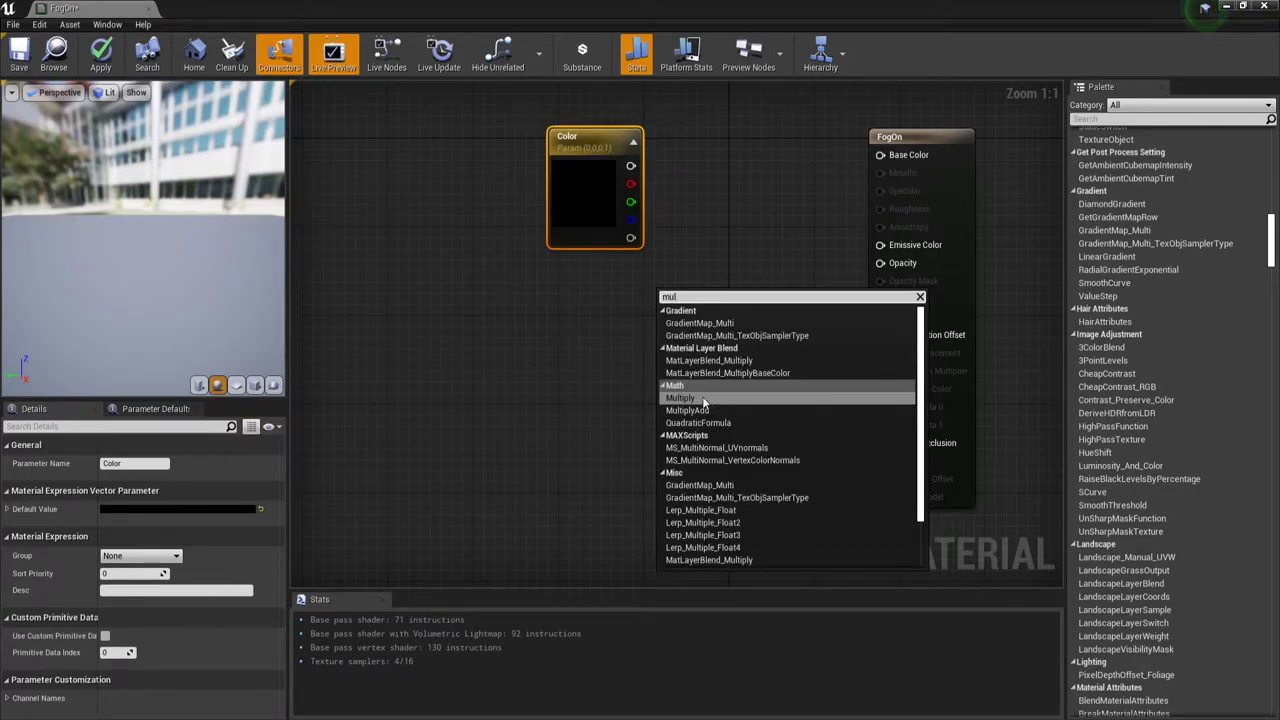
{"action": "left_click", "coordinate": [700, 398]}
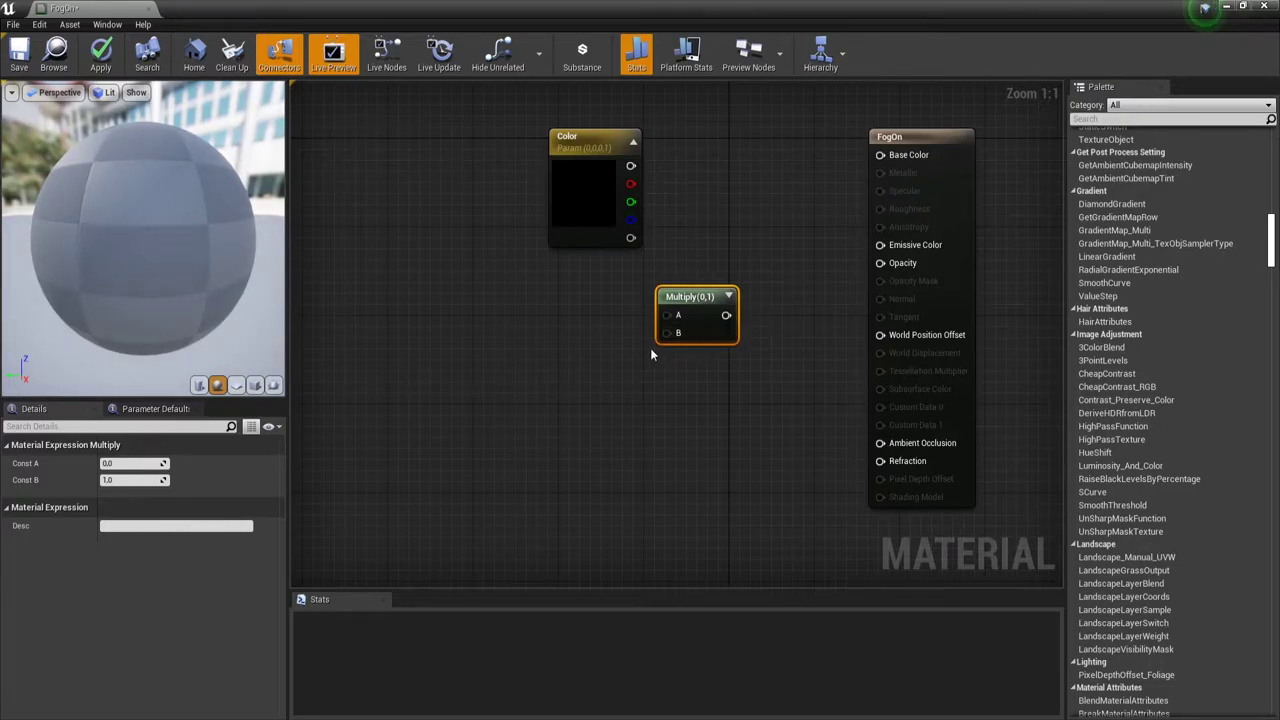
{"action": "left_click_drag", "start_coordinate": [587, 165], "coordinate": [534, 121]}
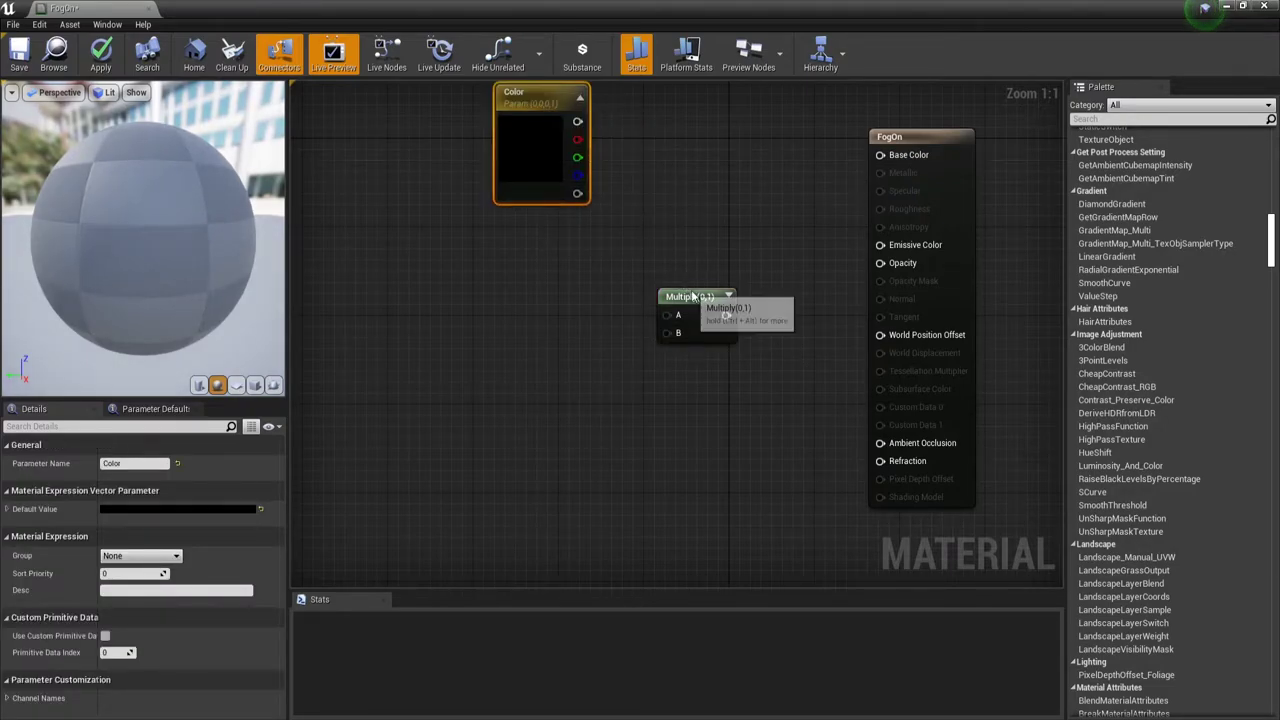
{"action": "left_click_drag", "start_coordinate": [692, 300], "coordinate": [700, 196]}
{"action": "left_click_drag", "start_coordinate": [577, 121], "coordinate": [676, 211]}
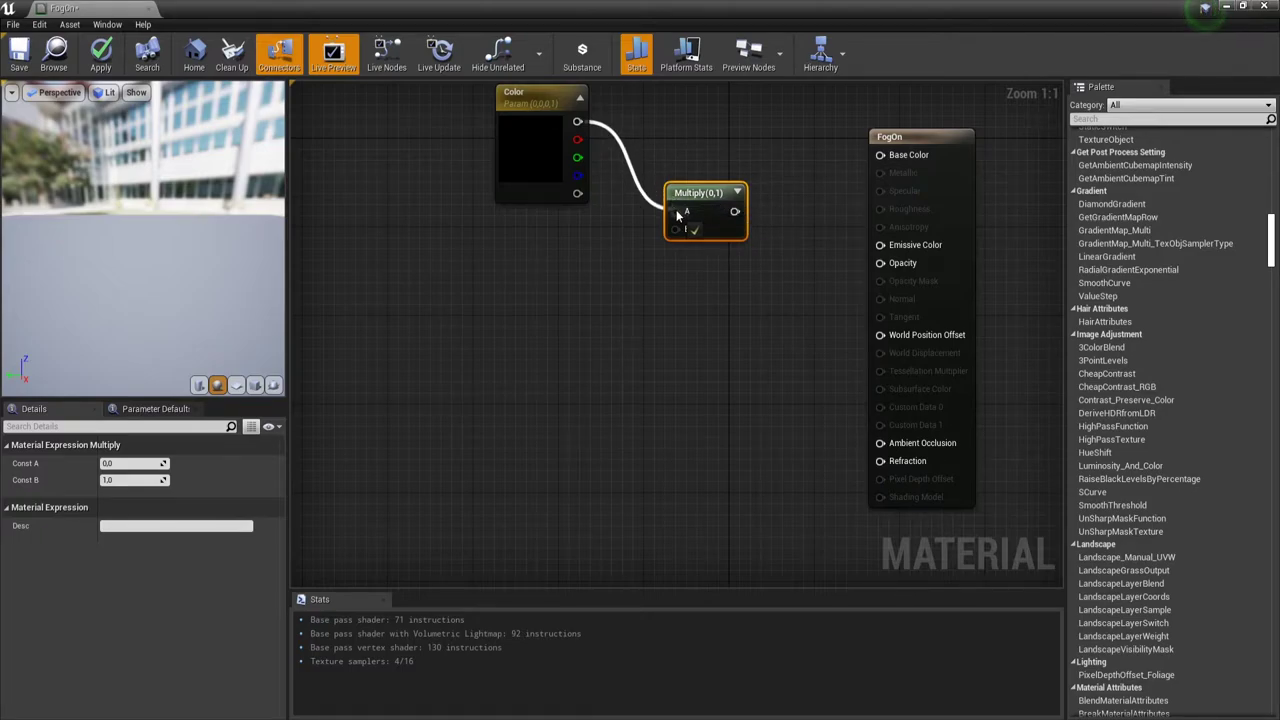
{"action": "left_click_drag", "start_coordinate": [677, 215], "coordinate": [677, 212]}
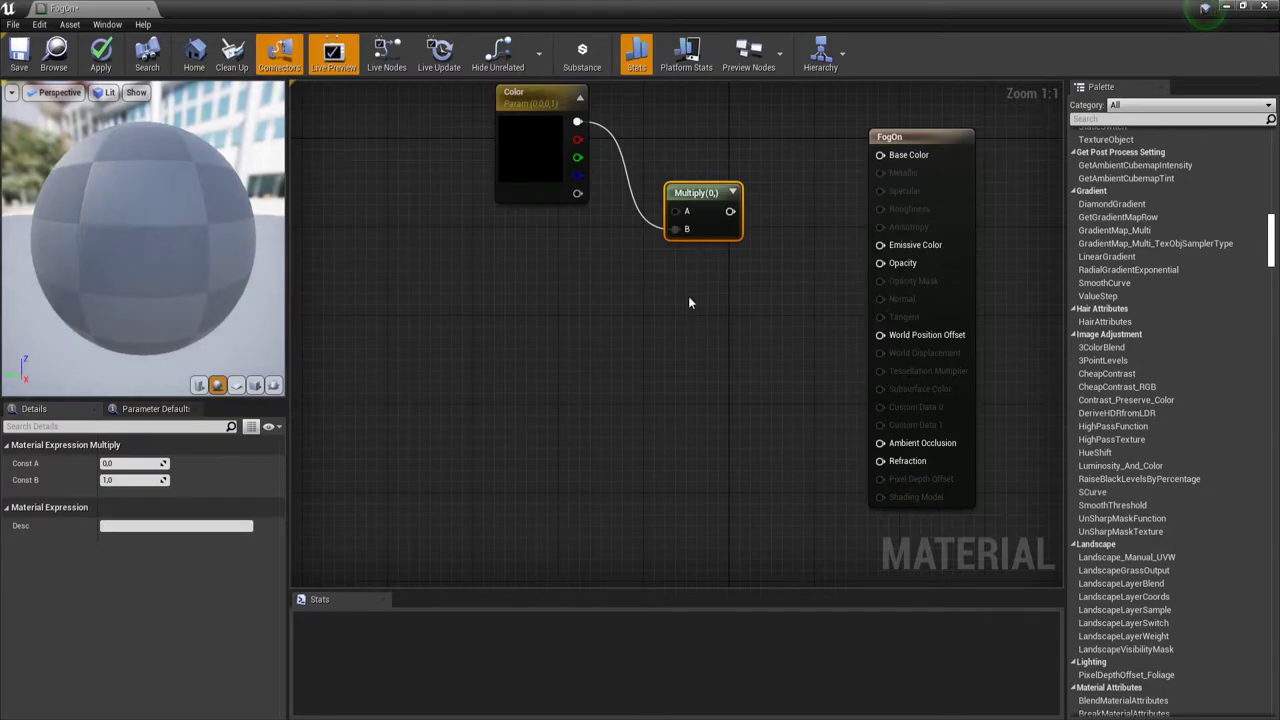
{"action": "right_click_drag", "start_coordinate": [689, 302], "coordinate": [741, 287]}
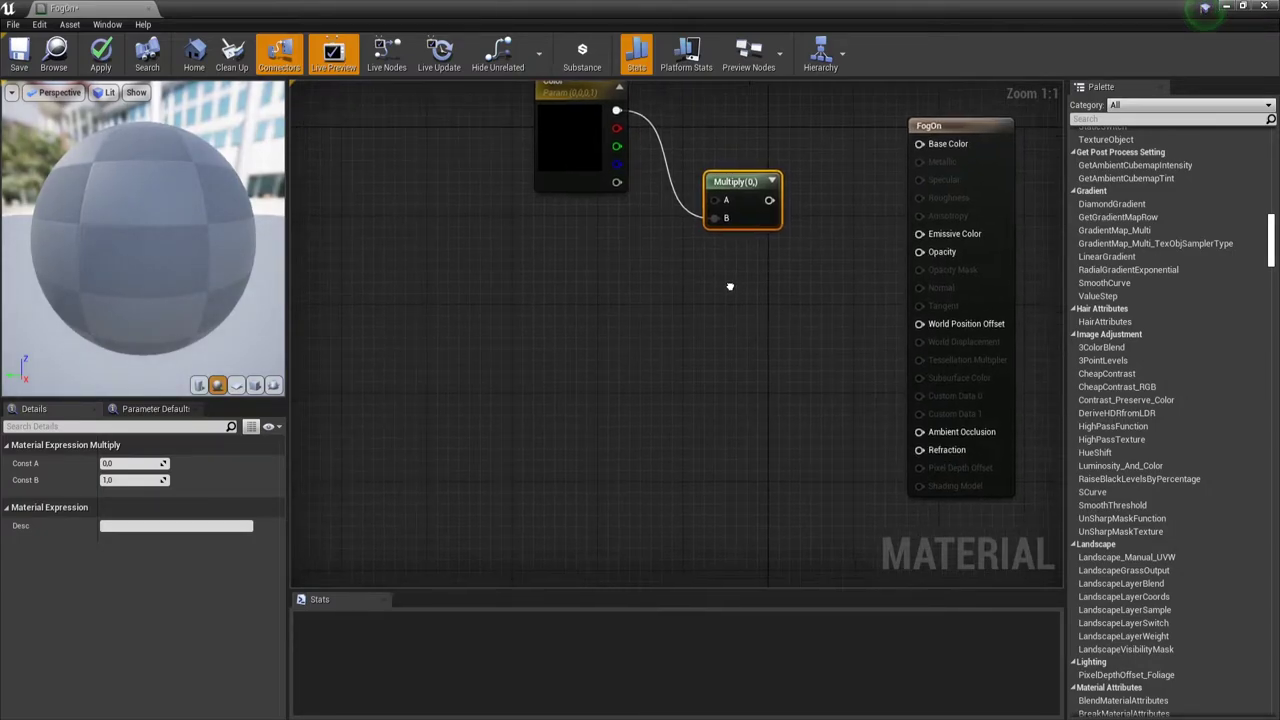
Wire a new SphereMask into Multiply's B input, and Multiply's output into FogOn Base Color
{"action": "right_click", "coordinate": [549, 306]}
{"action": "type", "text": "s"}
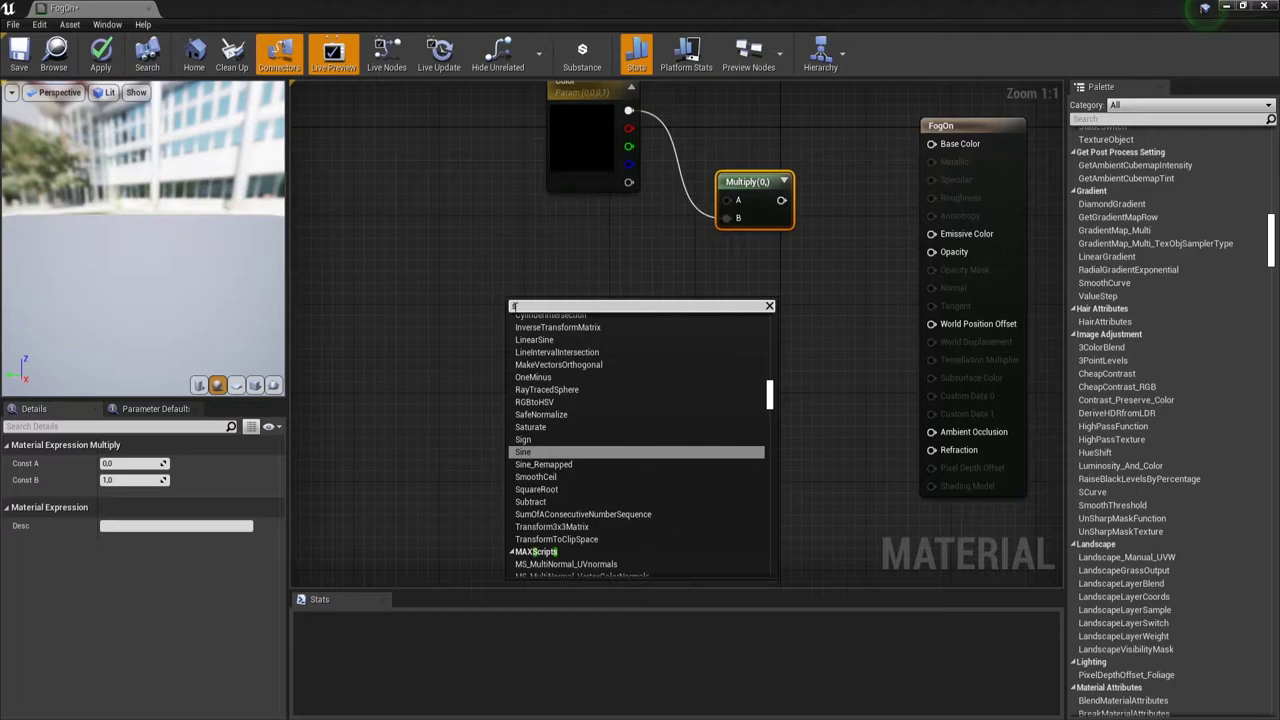
{"action": "type", "text": "phe"}
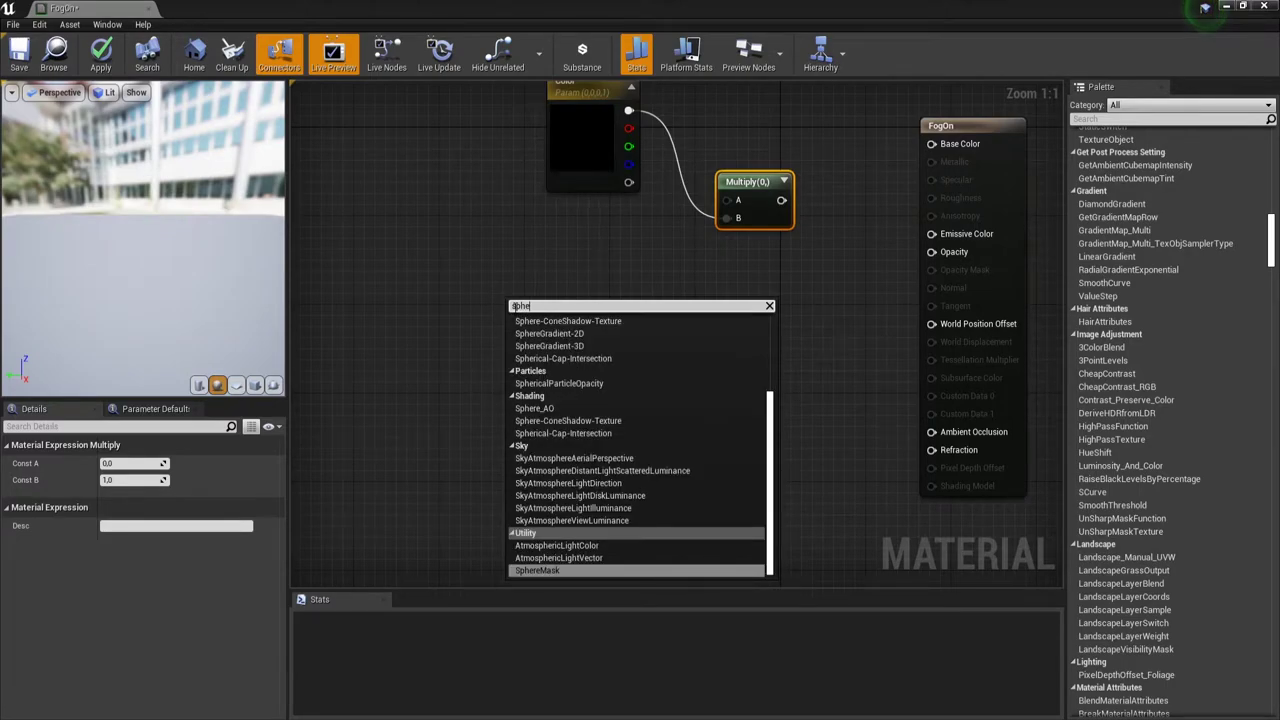
{"action": "left_click", "coordinate": [560, 569]}
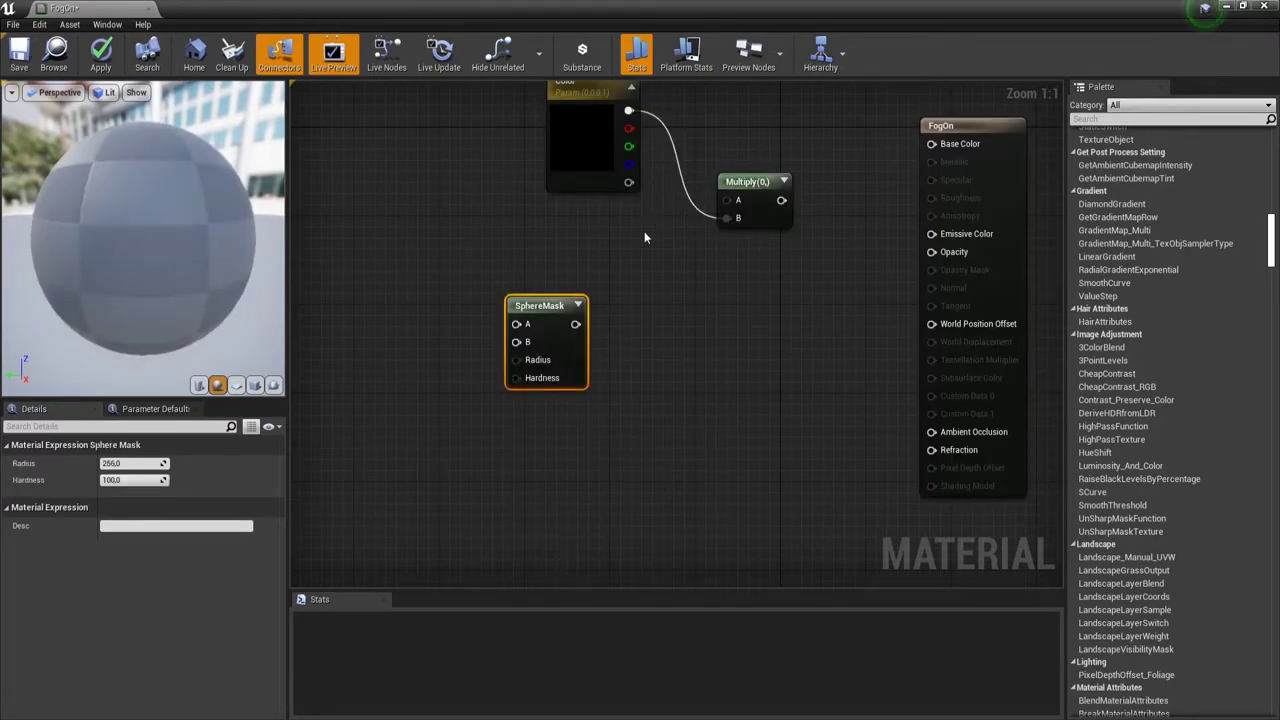
{"action": "left_click_drag", "start_coordinate": [575, 324], "coordinate": [735, 219]}
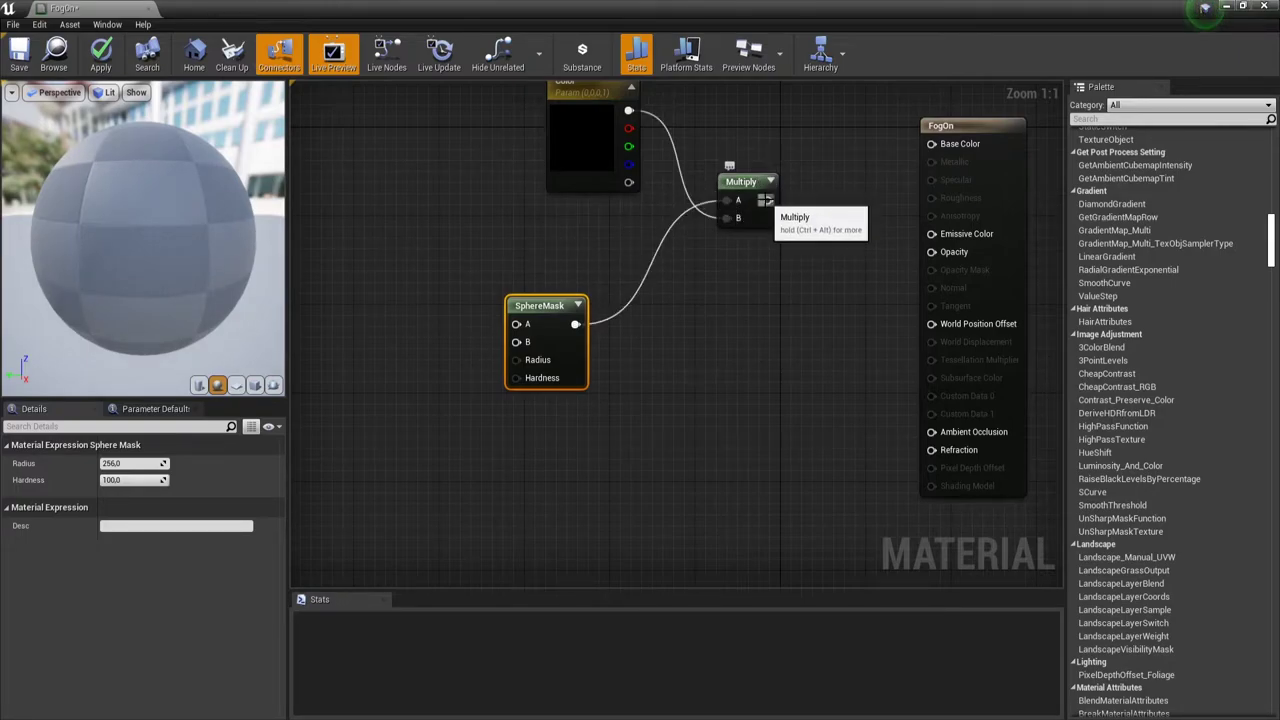
{"action": "left_click_drag", "start_coordinate": [768, 200], "coordinate": [948, 144]}
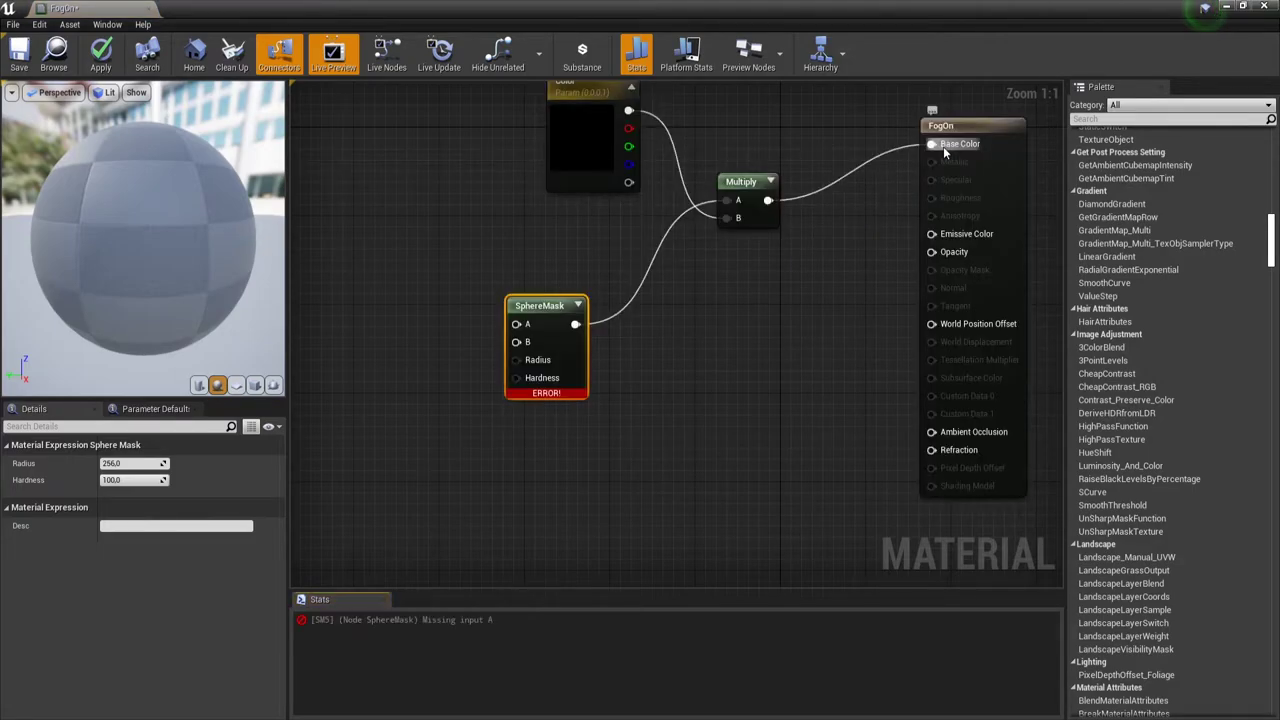
{"action": "left_click_drag", "start_coordinate": [565, 315], "coordinate": [572, 291]}
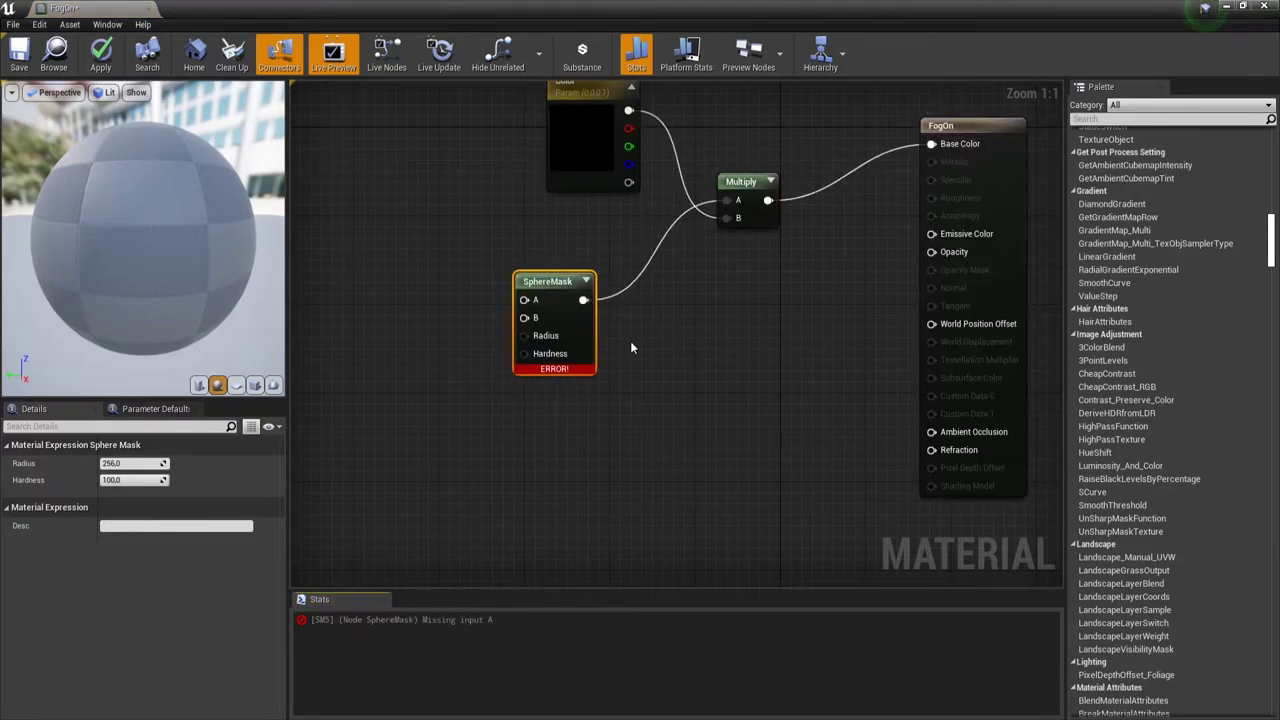
{"action": "mouse_move", "coordinate": [650, 335]}
{"action": "right_mouse_down"}
{"action": "mouse_move", "coordinate": [750, 367]}
{"action": "mouse_move", "coordinate": [661, 386]}
{"action": "right_mouse_up"}
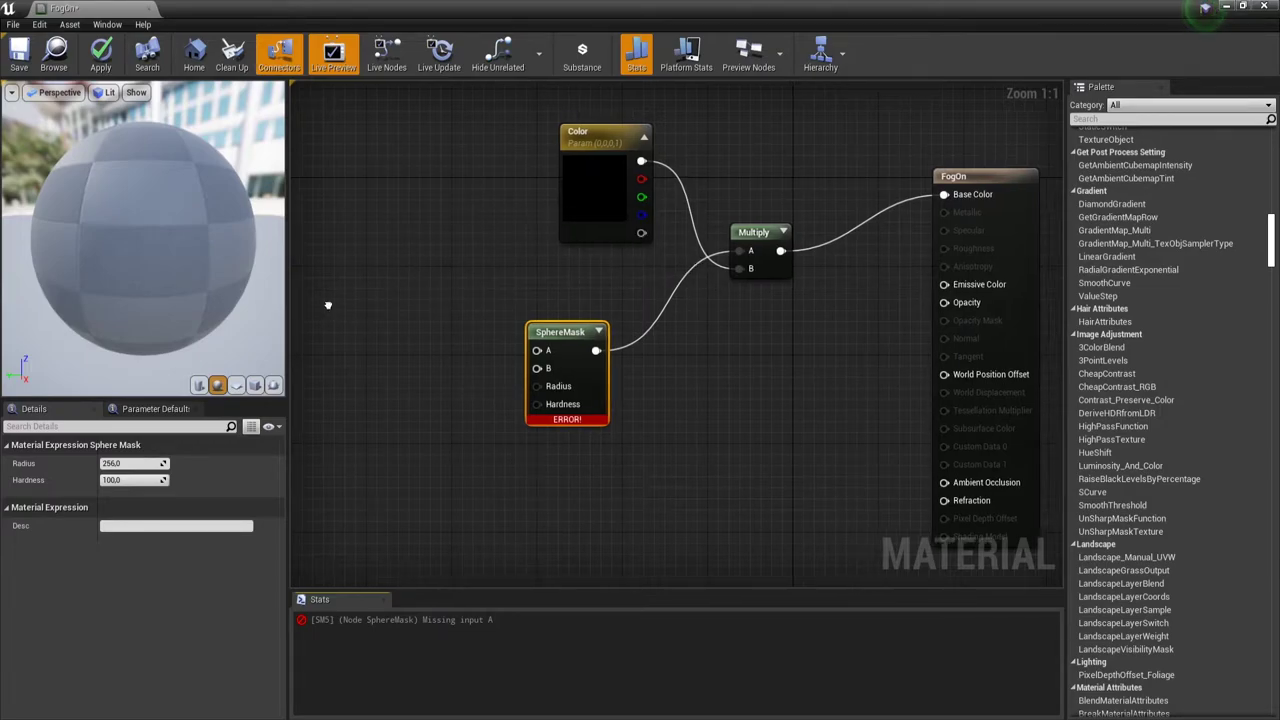
{"action": "right_click_drag", "start_coordinate": [353, 328], "coordinate": [654, 288]}
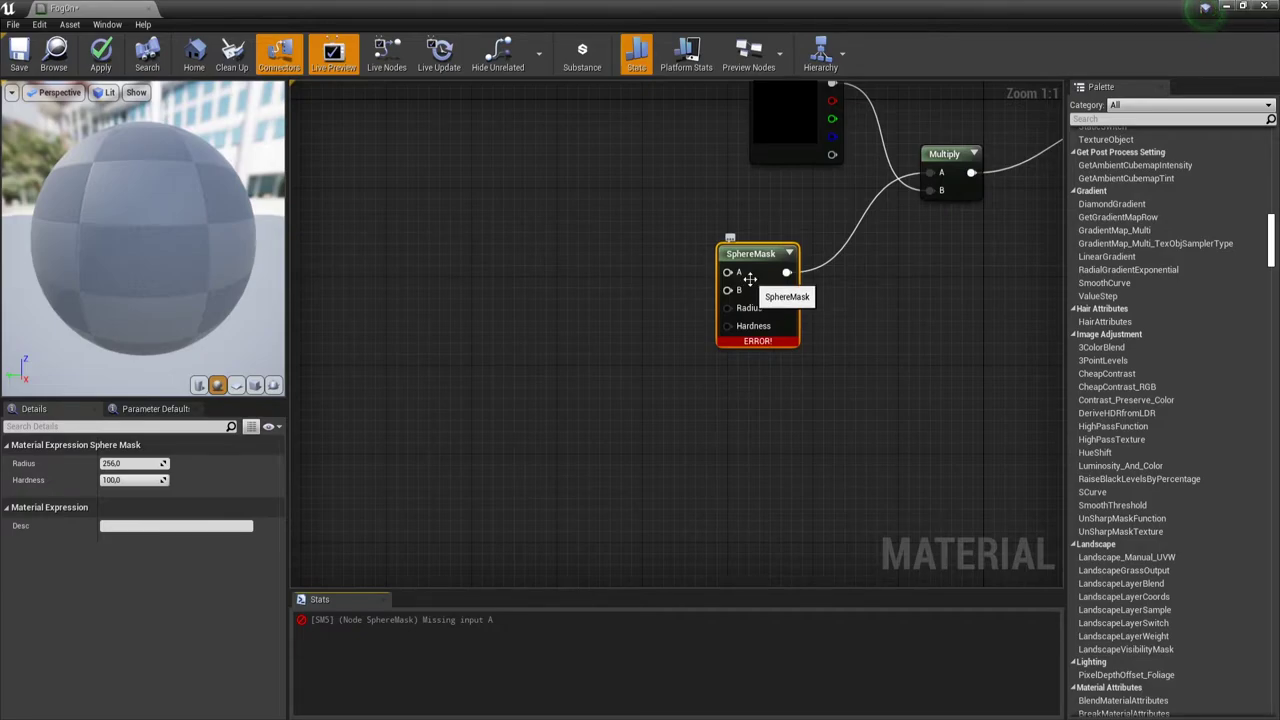
{"action": "right_click", "coordinate": [437, 202]}
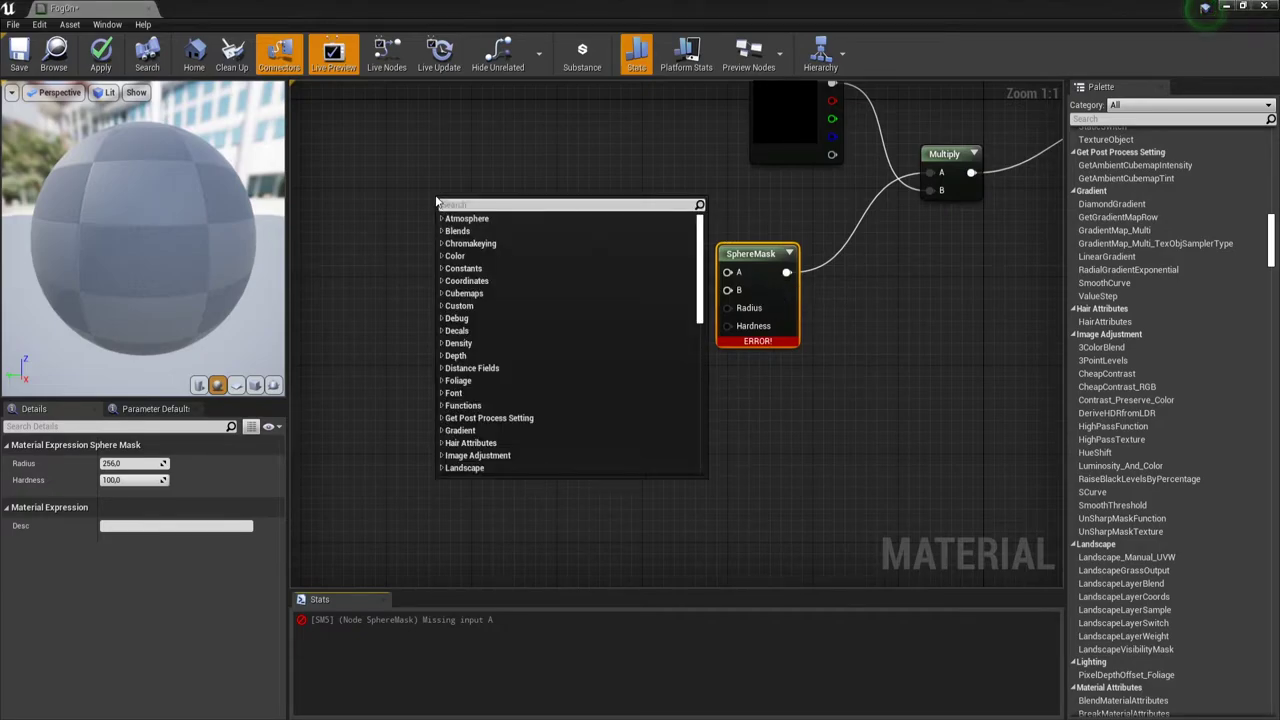
{"action": "type", "text": "abs"}
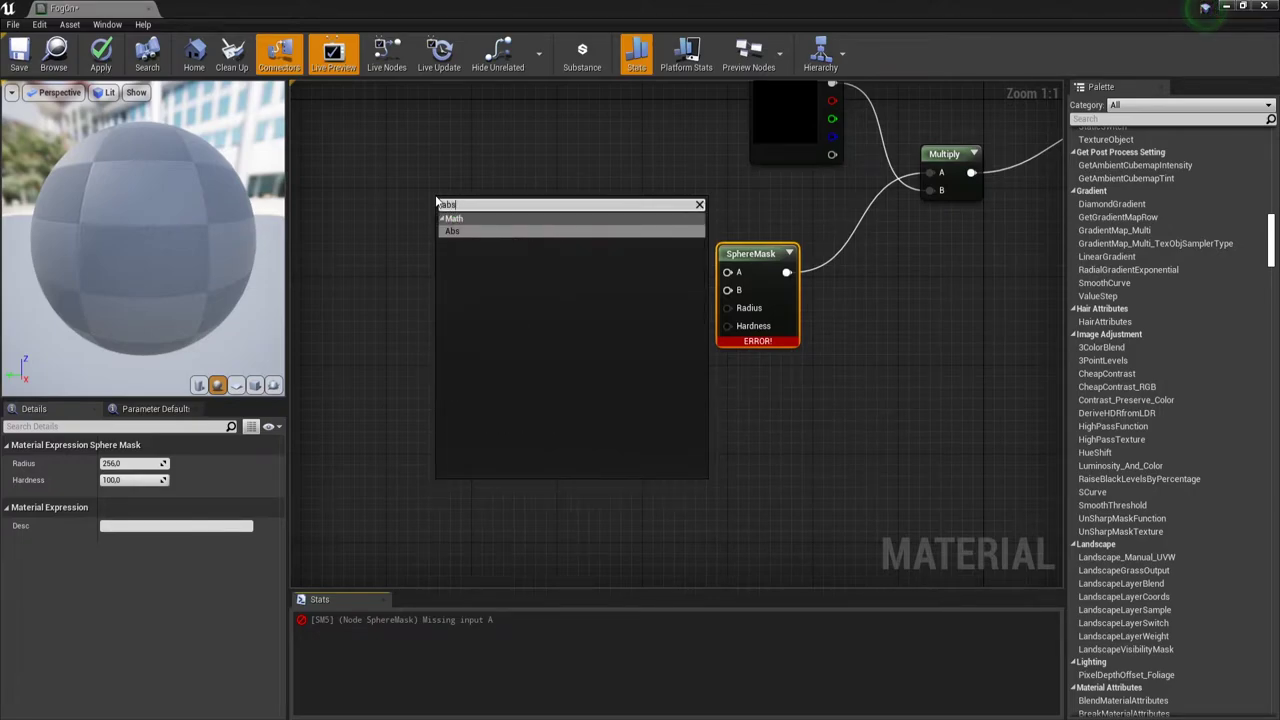
{"action": "type", "text": "o"}
{"action": "key", "text": "BackSpace"}
{"action": "key", "text": "BackSpace"}
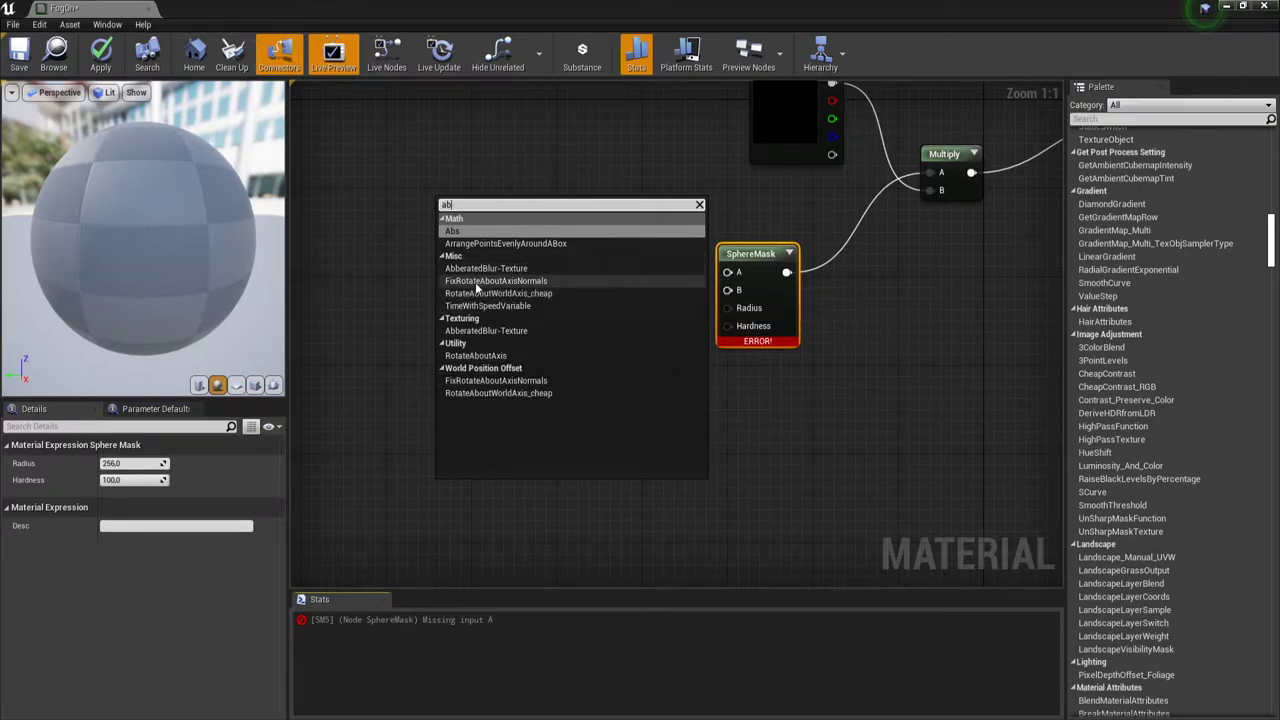
{"action": "left_click_drag", "start_coordinate": [728, 272], "coordinate": [451, 195]}
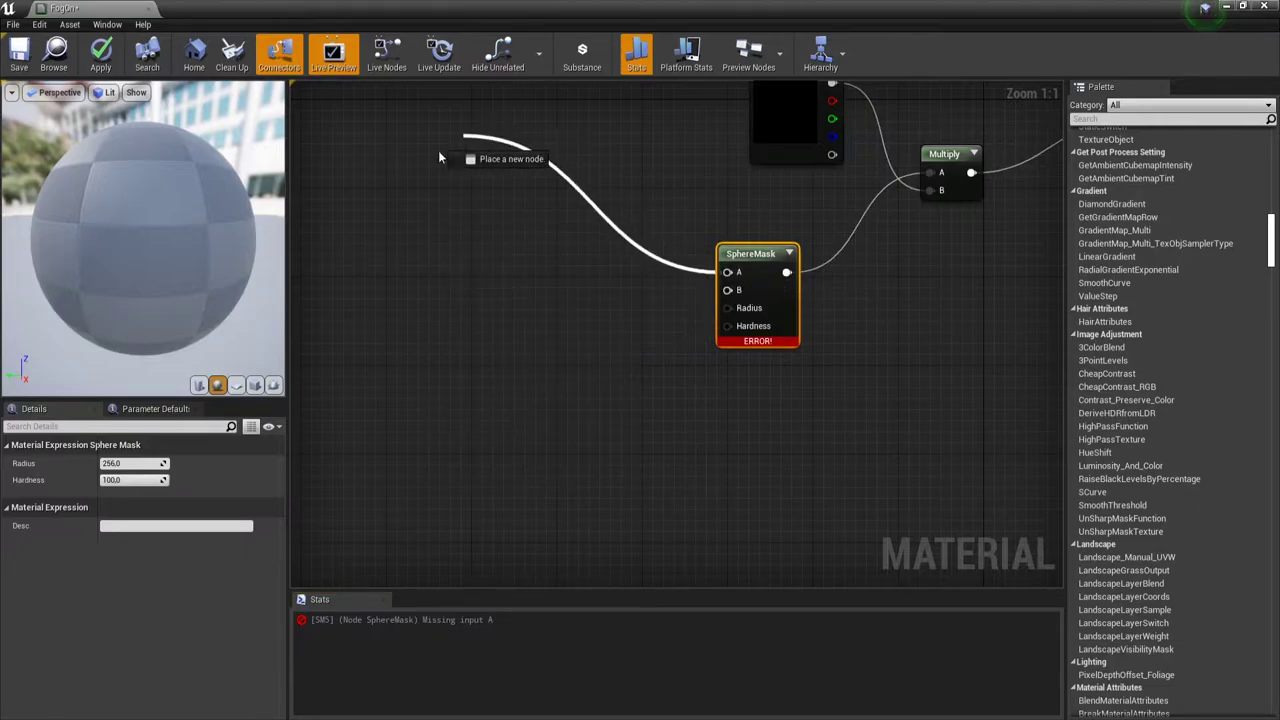
{"action": "type", "text": "a"}
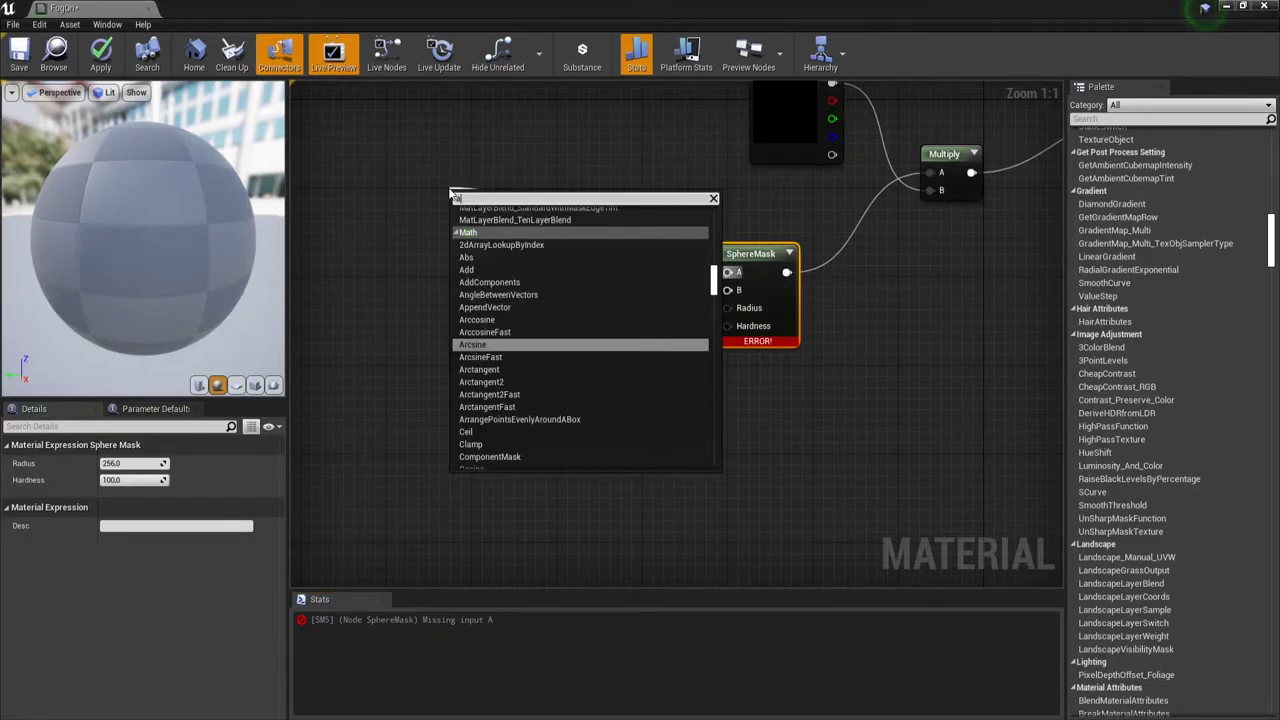
{"action": "type", "text": "bs"}
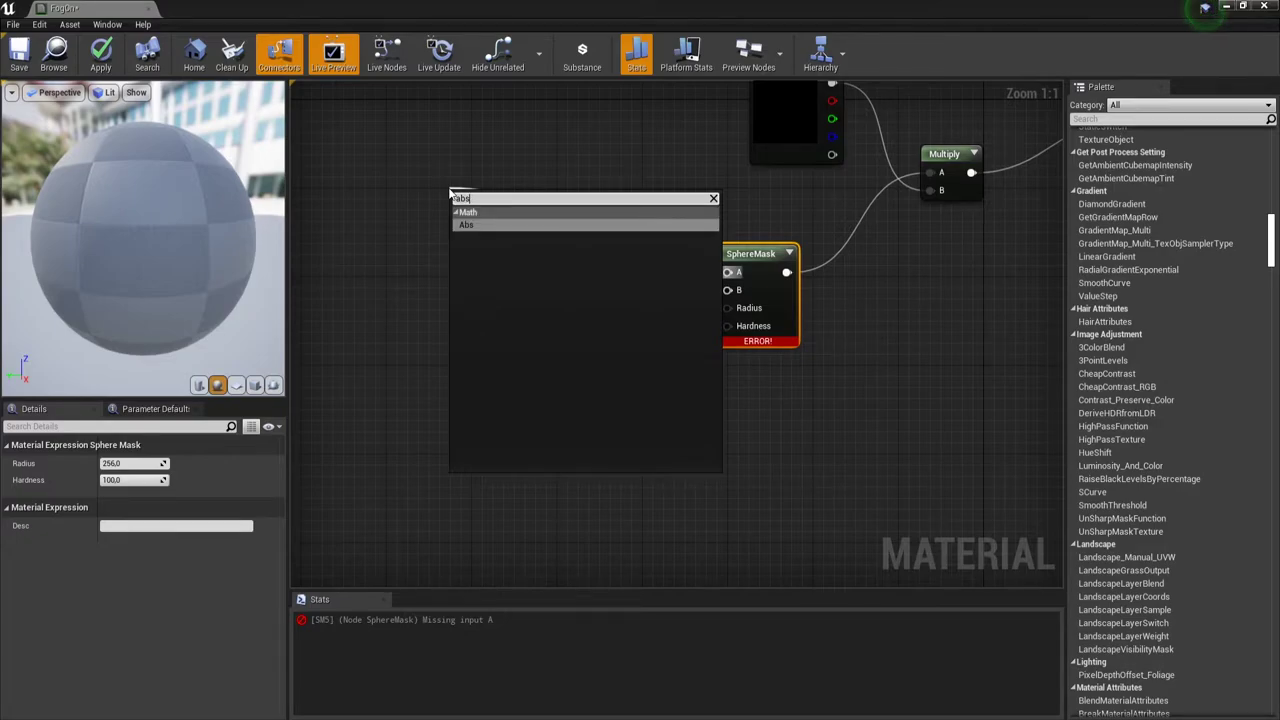
{"action": "type", "text": "o"}
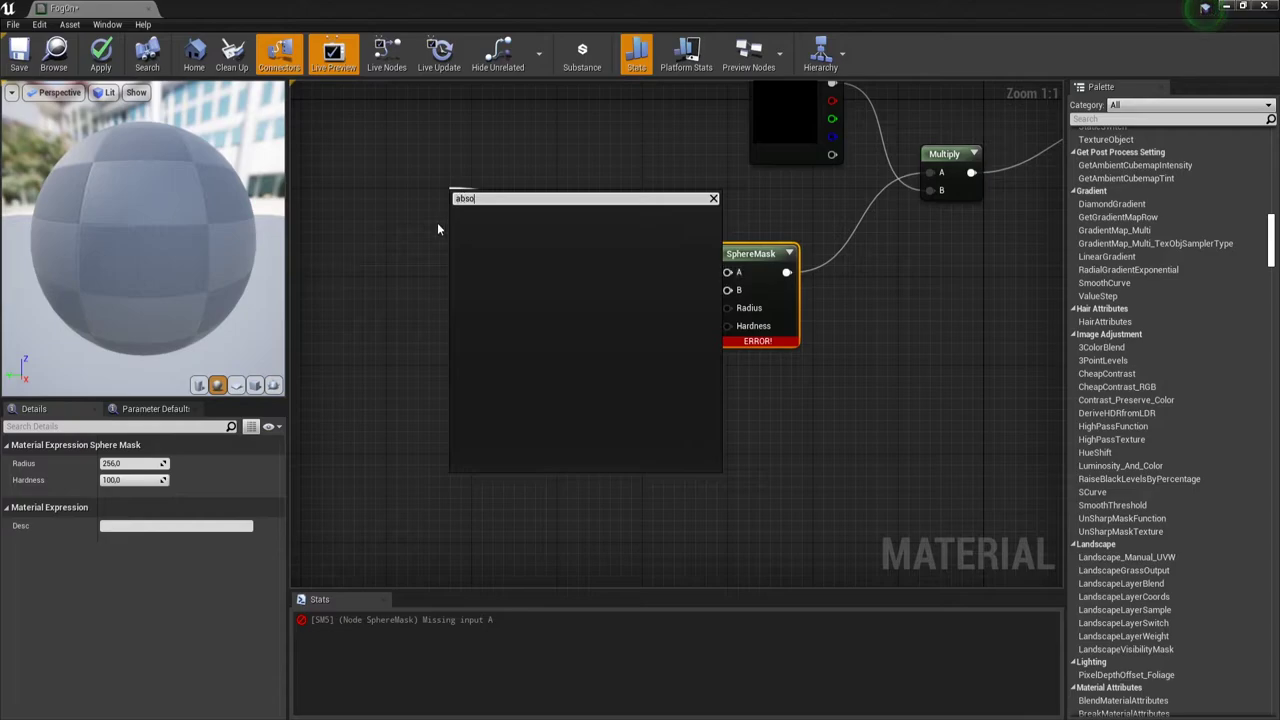
{"action": "left_click", "coordinate": [429, 280]}
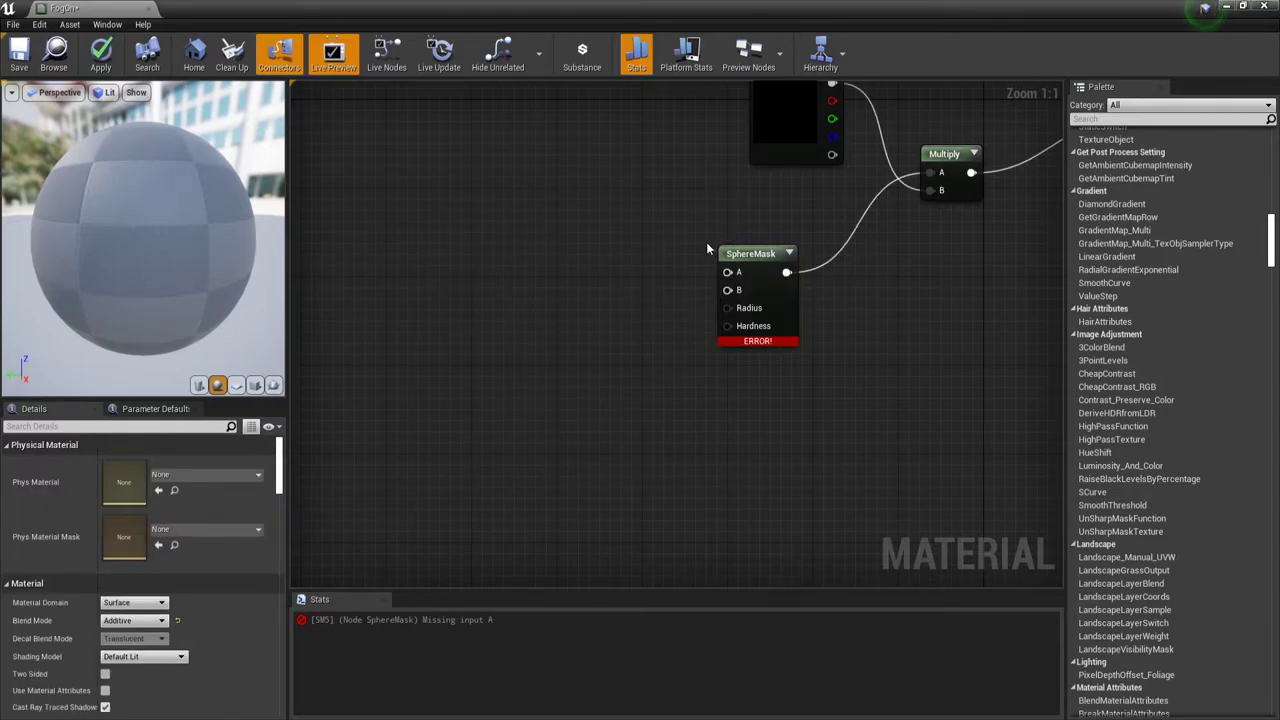
Place an Absolute World Position node left of SphereMask and wire it into input A
{"action": "right_click", "coordinate": [364, 224]}
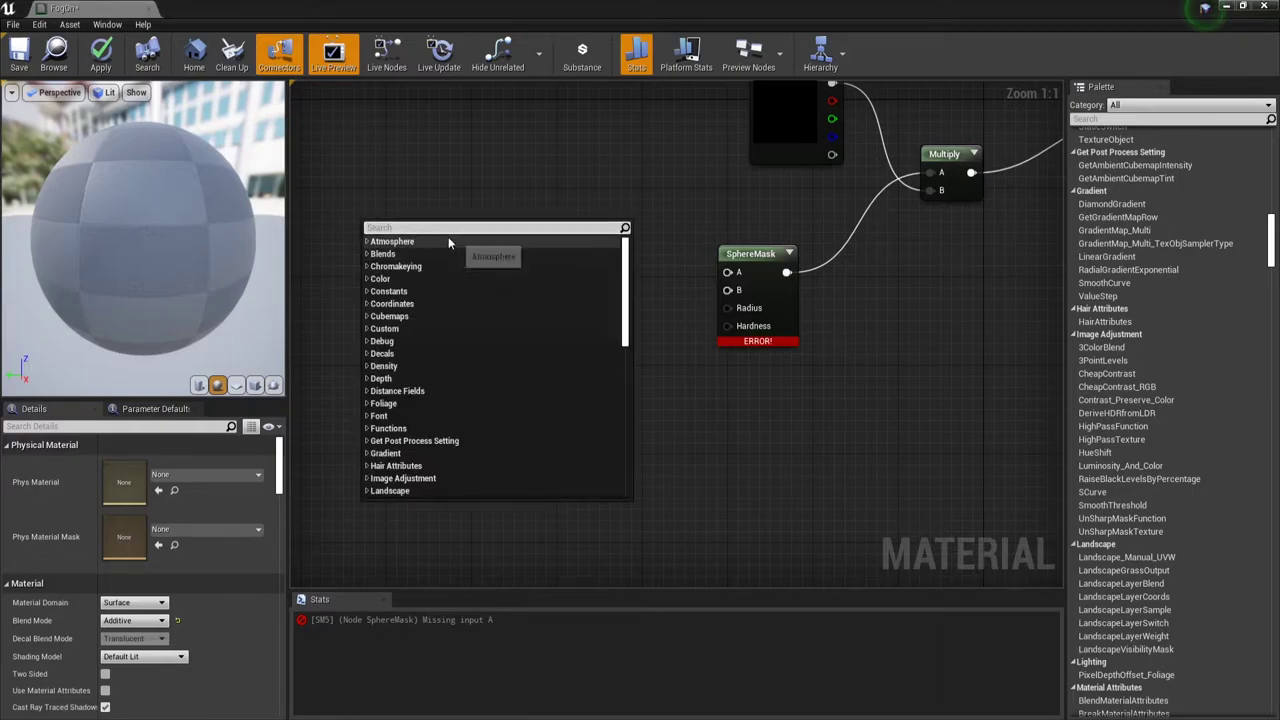
{"action": "scroll", "coordinate": [378, 260], "scroll_direction": "down", "scroll_amount": 4}
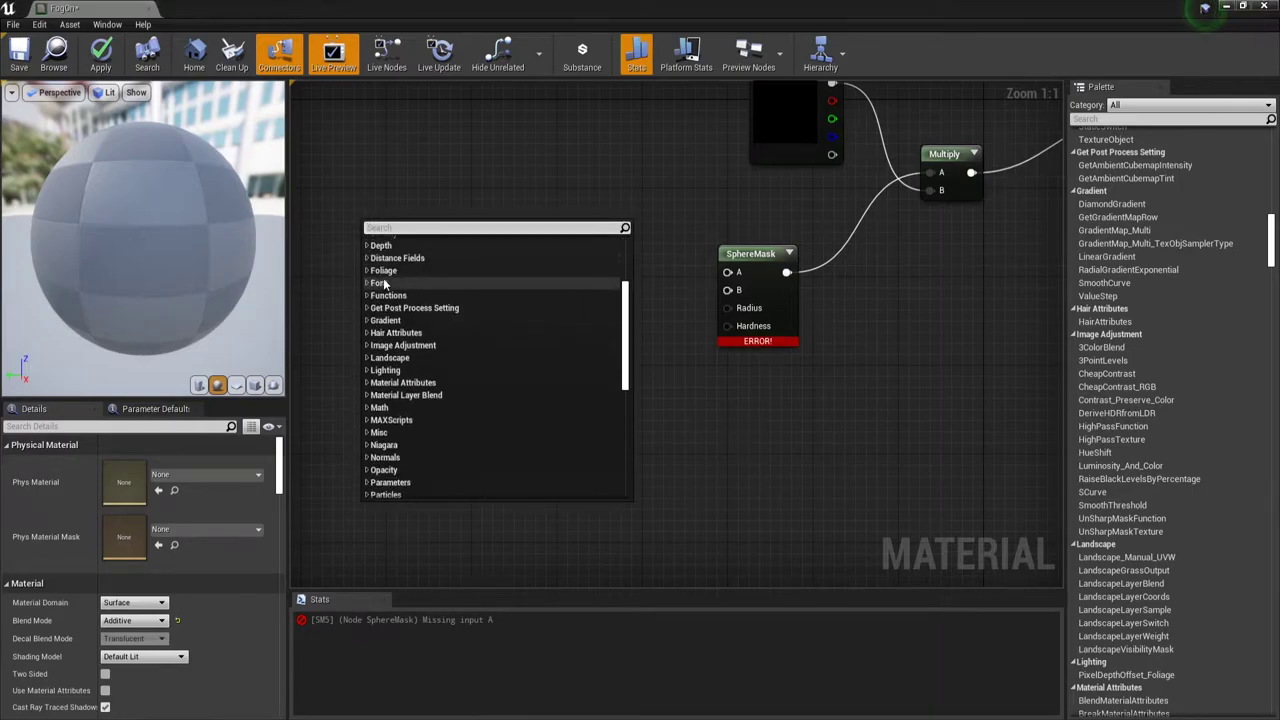
{"action": "scroll", "coordinate": [382, 272], "scroll_direction": "down", "scroll_amount": 4}
{"action": "scroll", "coordinate": [385, 285], "scroll_direction": "down", "scroll_amount": 5}
{"action": "scroll", "coordinate": [384, 284], "scroll_direction": "up", "scroll_amount": 5}
{"action": "scroll", "coordinate": [384, 284], "scroll_direction": "up", "scroll_amount": 5}
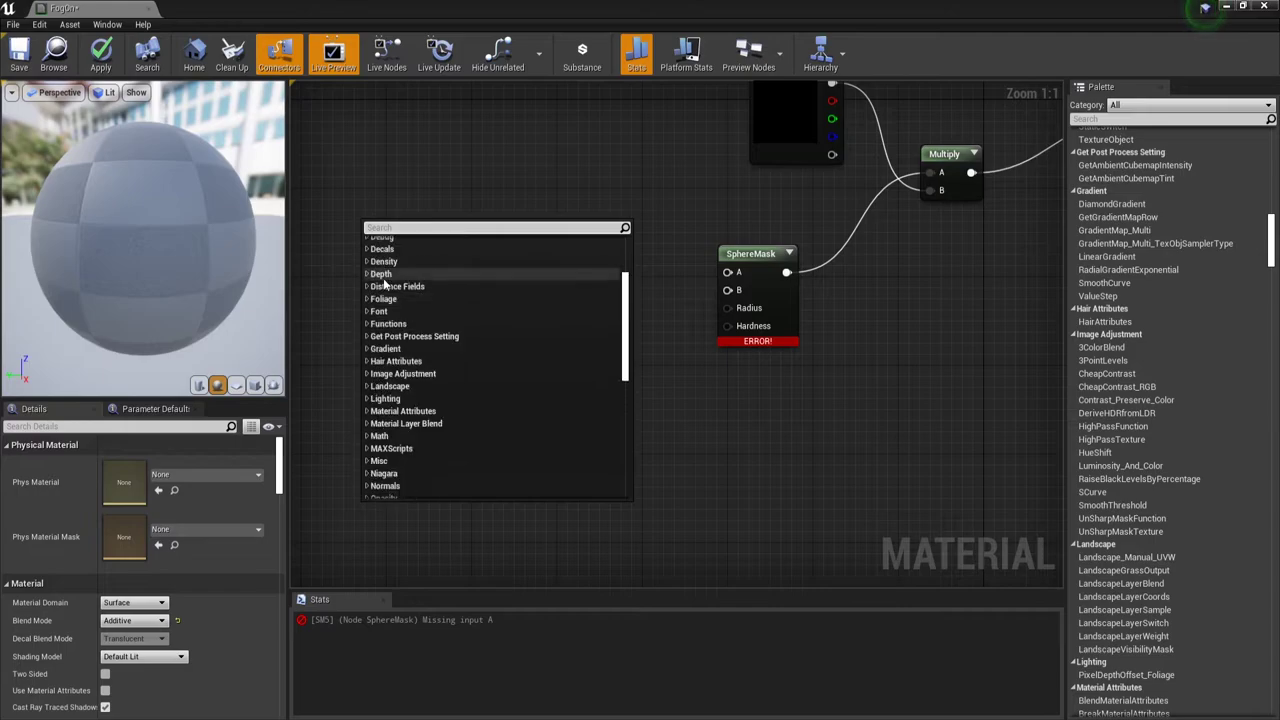
{"action": "type", "text": "ab"}
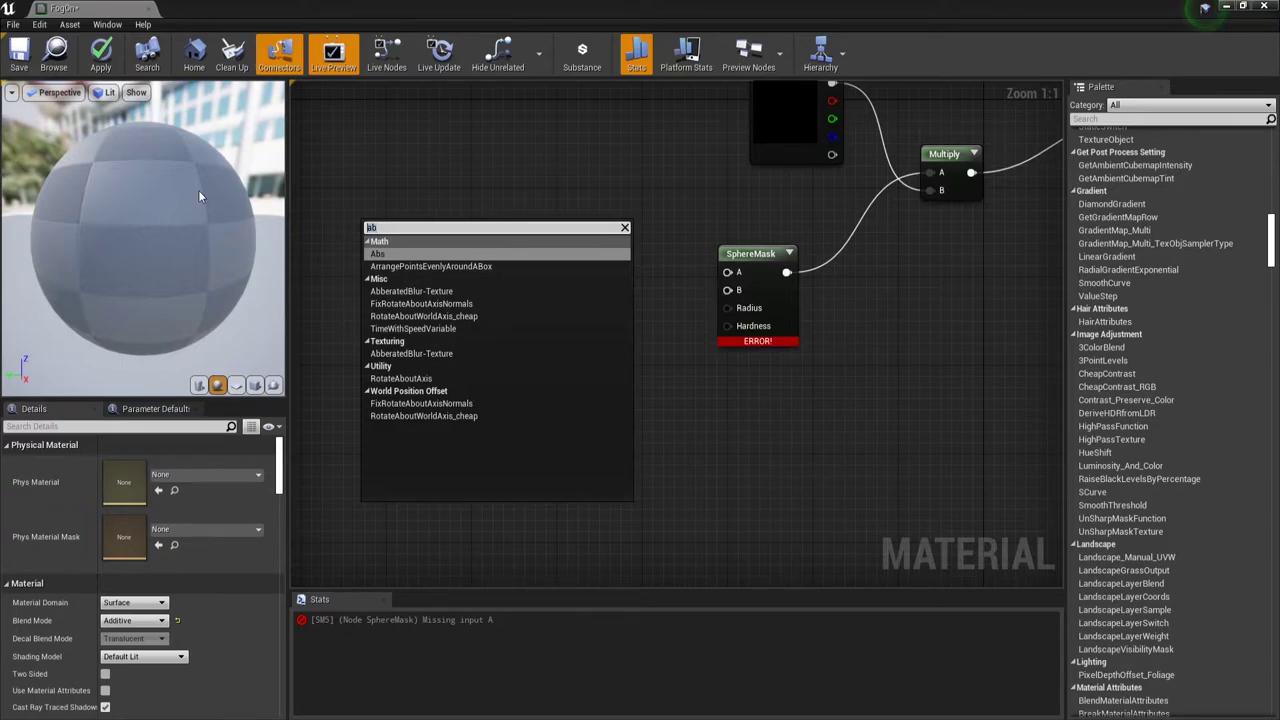
{"action": "type", "text": "wo"}
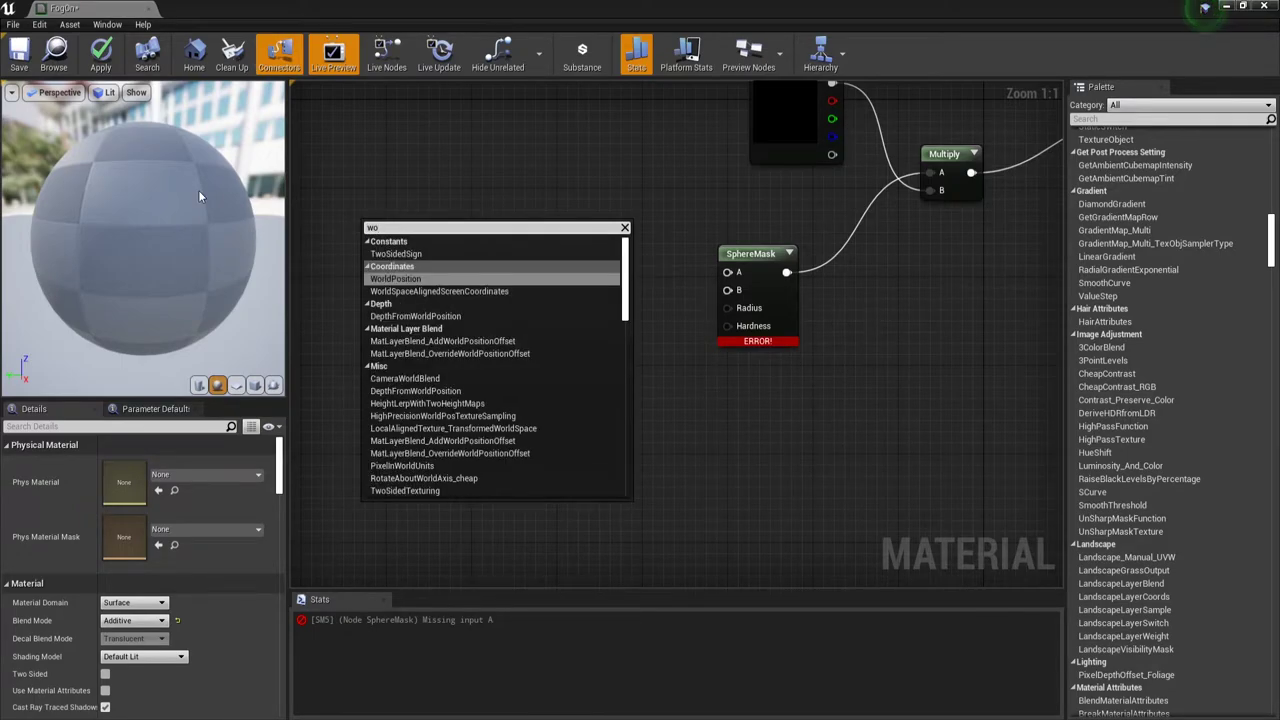
{"action": "left_click", "coordinate": [420, 281]}
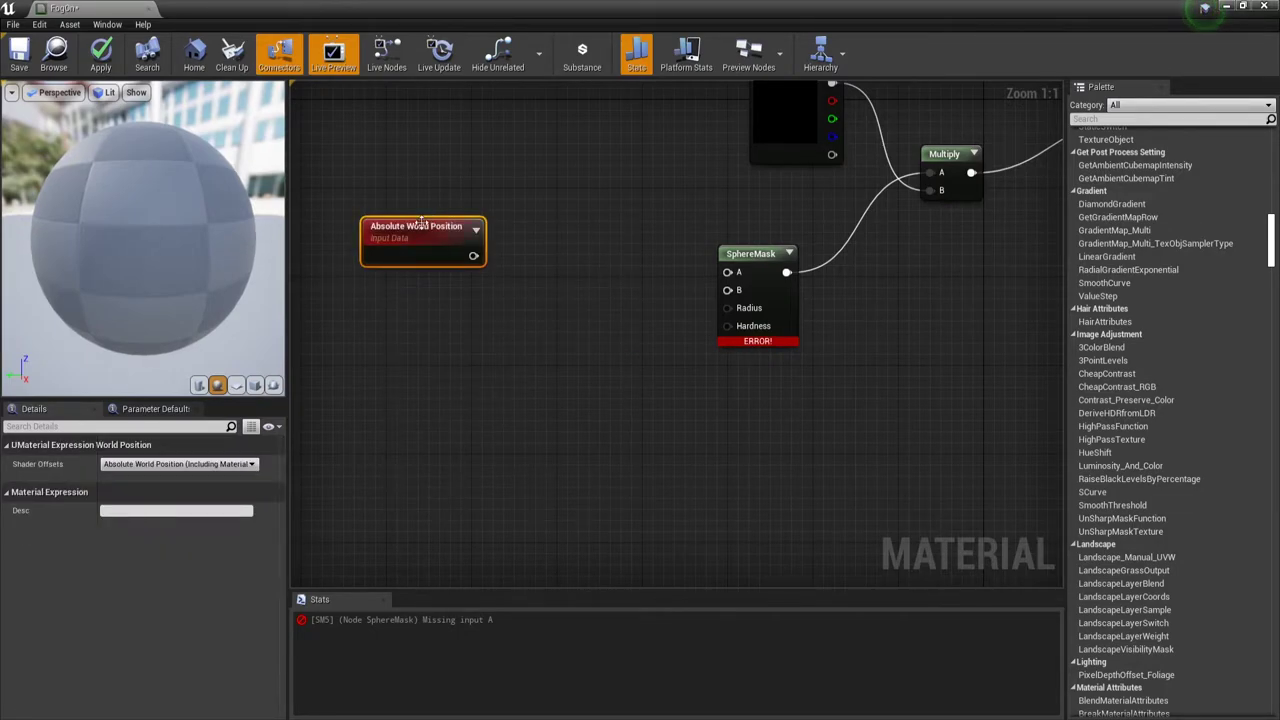
{"action": "left_click_drag", "start_coordinate": [421, 222], "coordinate": [479, 215]}
{"action": "mouse_move", "coordinate": [531, 249]}
{"action": "left_mouse_down"}
{"action": "mouse_move", "coordinate": [736, 284]}
{"action": "mouse_move", "coordinate": [730, 273]}
{"action": "left_mouse_up"}
{"action": "left_click_drag", "start_coordinate": [490, 222], "coordinate": [500, 200]}
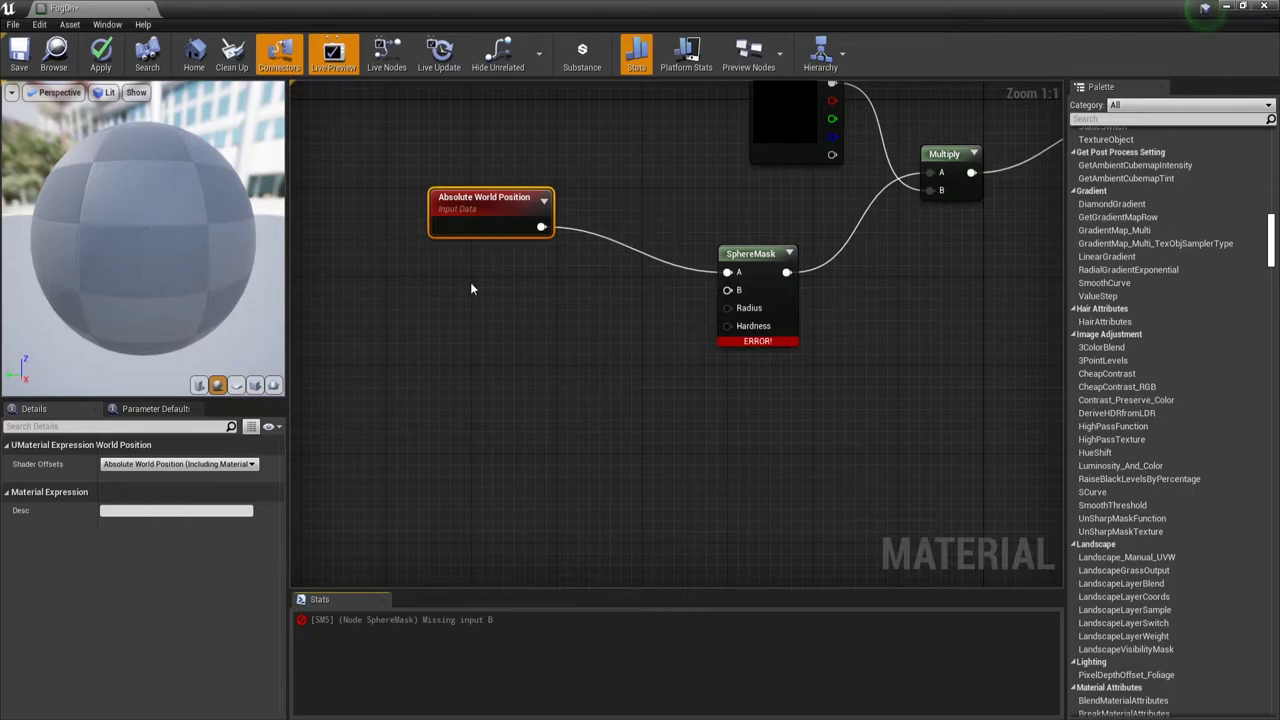
Add a Particle Position node beside SphereMask and connect it to the B input
{"action": "right_click", "coordinate": [447, 309]}
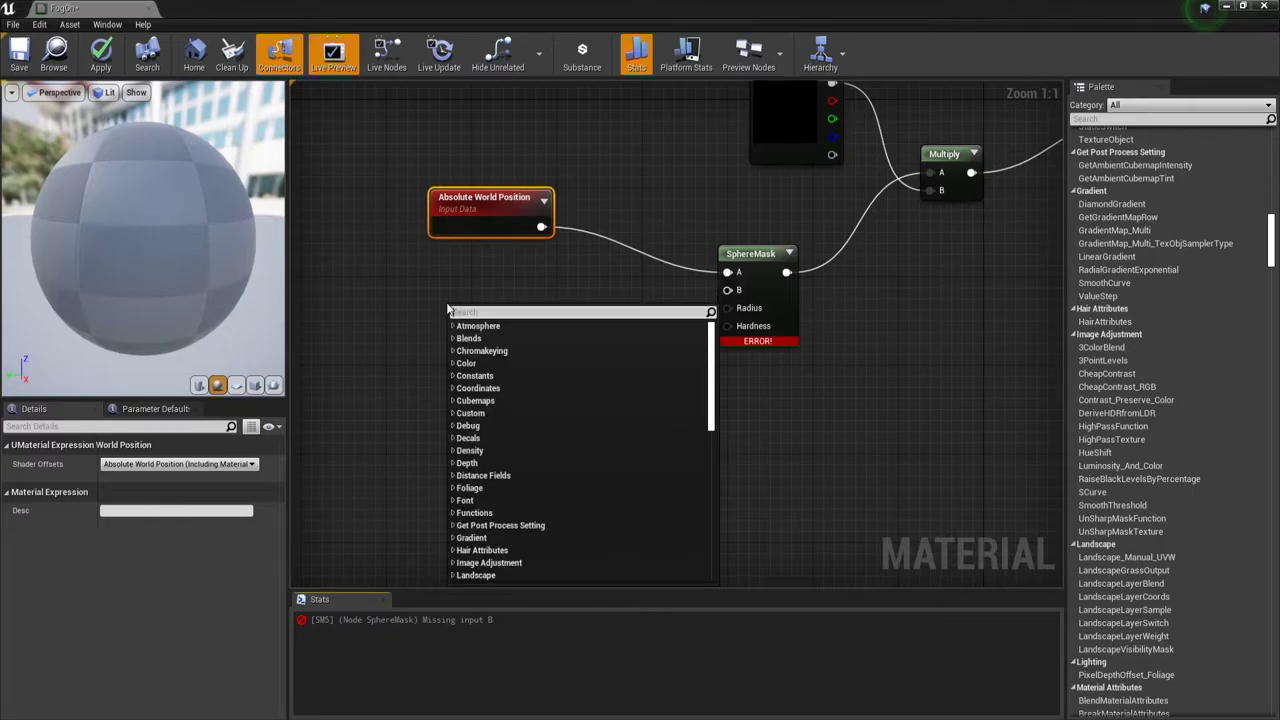
{"action": "type", "text": "posi"}
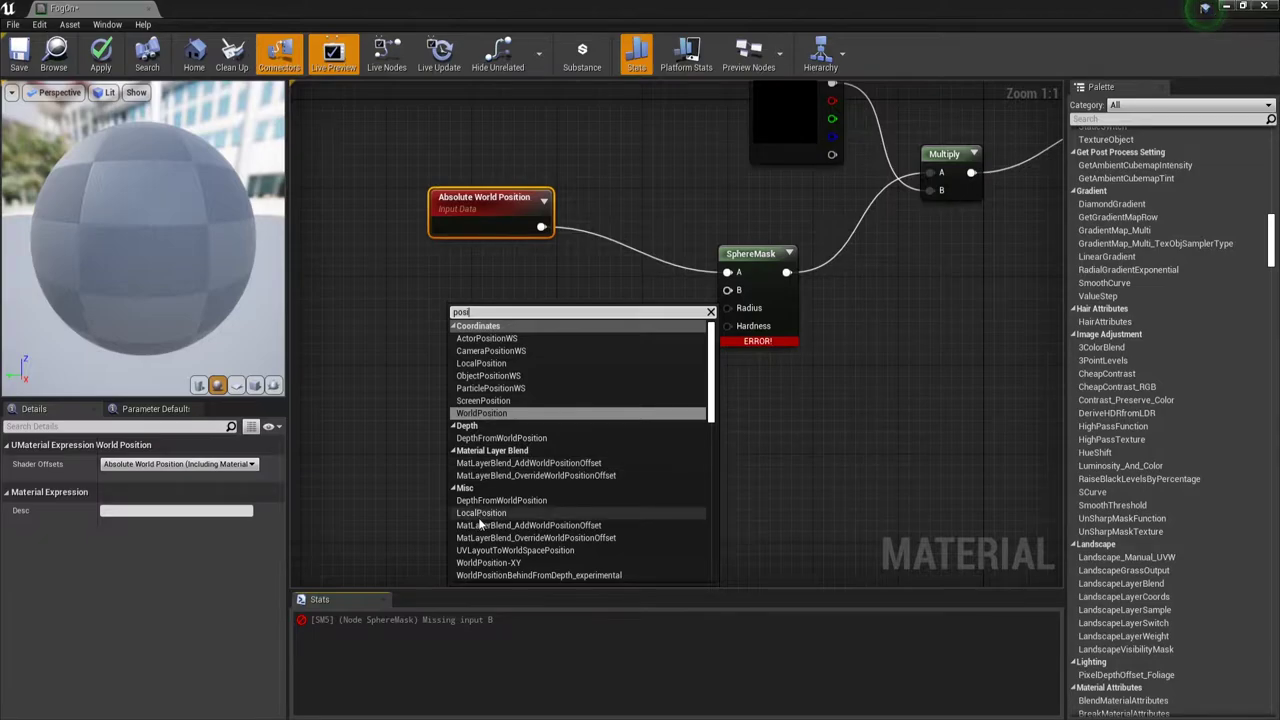
{"action": "scroll", "coordinate": [480, 523], "scroll_direction": "down", "scroll_amount": 2}
{"action": "scroll", "coordinate": [489, 485], "scroll_direction": "down", "scroll_amount": 2}
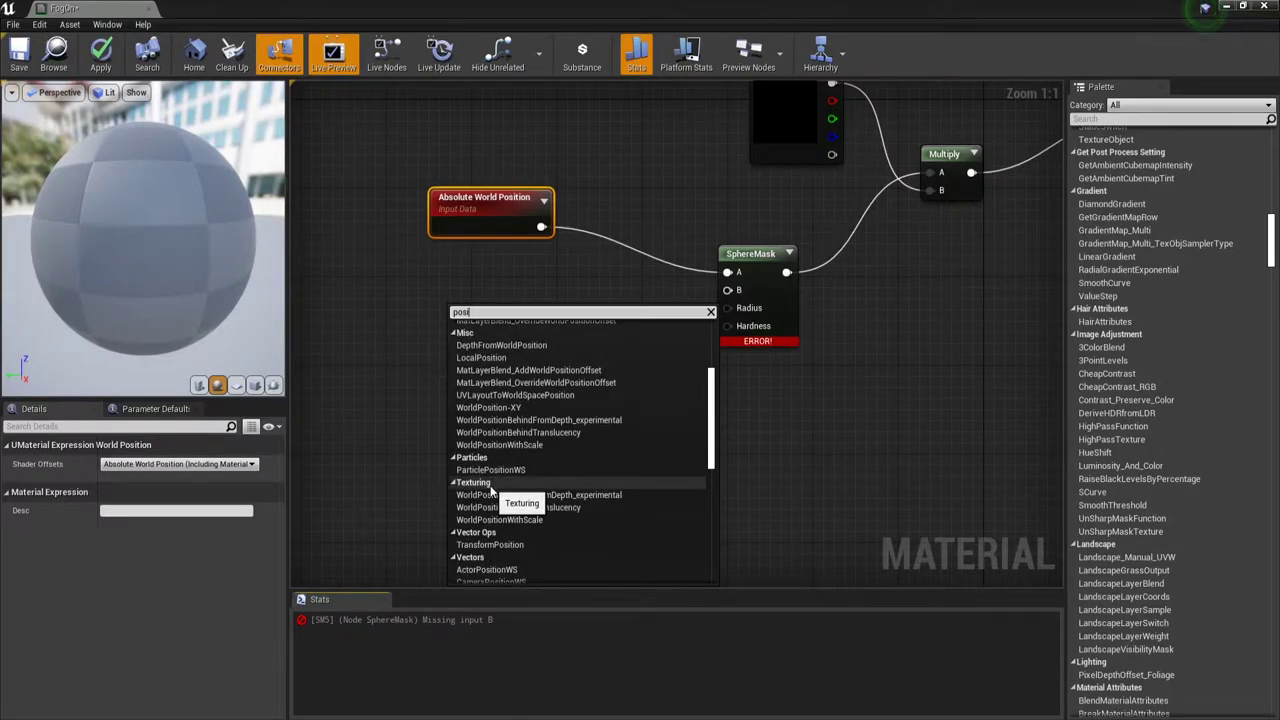
{"action": "scroll", "coordinate": [490, 488], "scroll_direction": "down", "scroll_amount": 1}
{"action": "scroll", "coordinate": [487, 501], "scroll_direction": "down", "scroll_amount": 1}
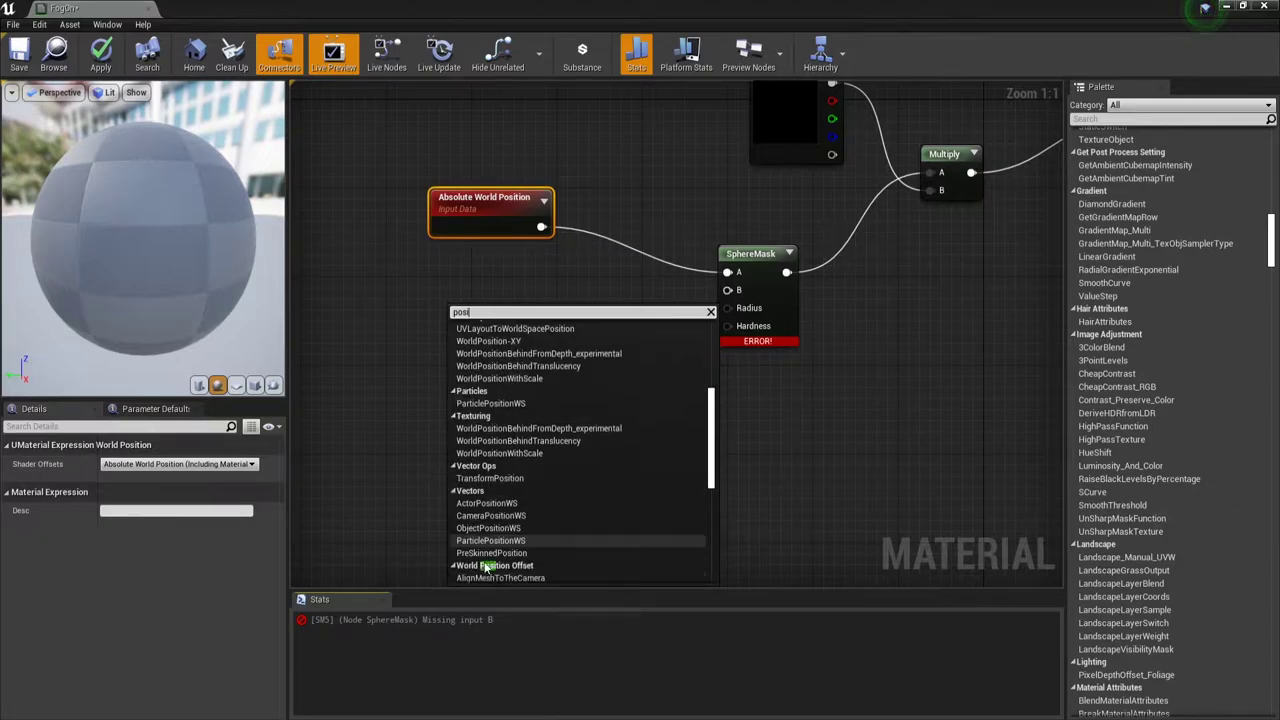
{"action": "scroll", "coordinate": [485, 568], "scroll_direction": "down", "scroll_amount": 1}
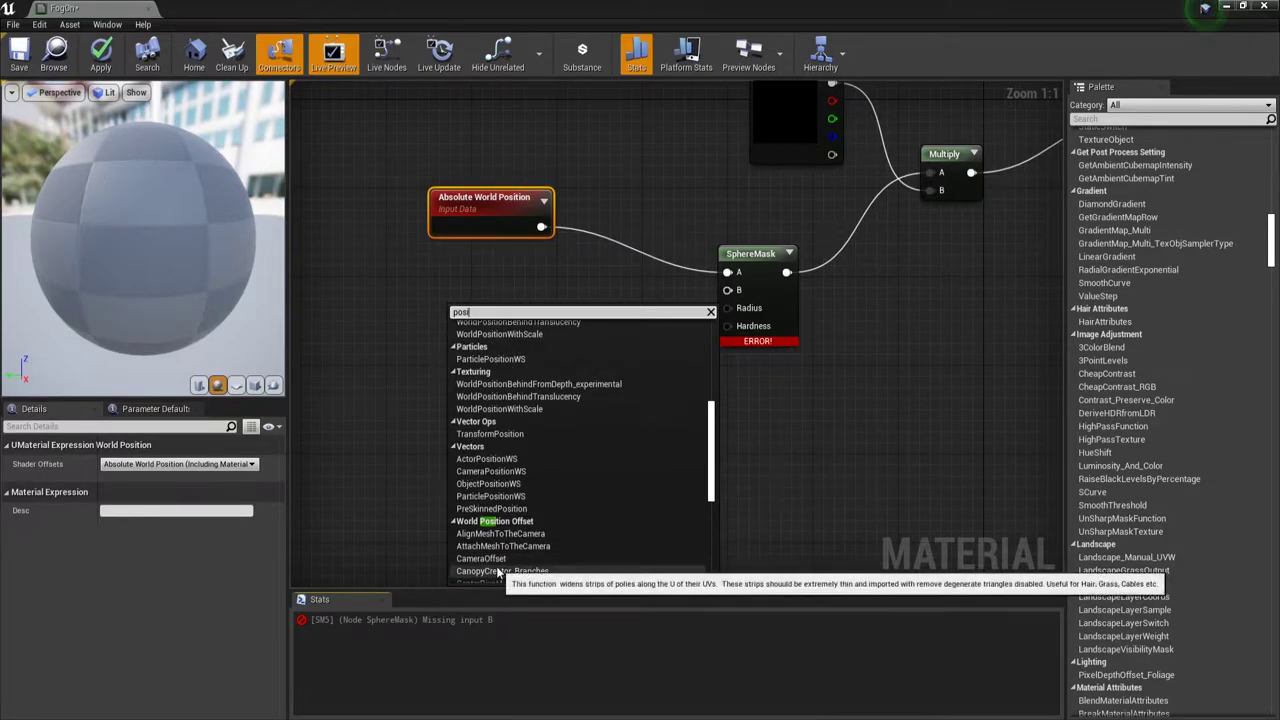
{"action": "scroll", "coordinate": [486, 563], "scroll_direction": "up", "scroll_amount": 3}
{"action": "scroll", "coordinate": [486, 560], "scroll_direction": "up", "scroll_amount": 3}
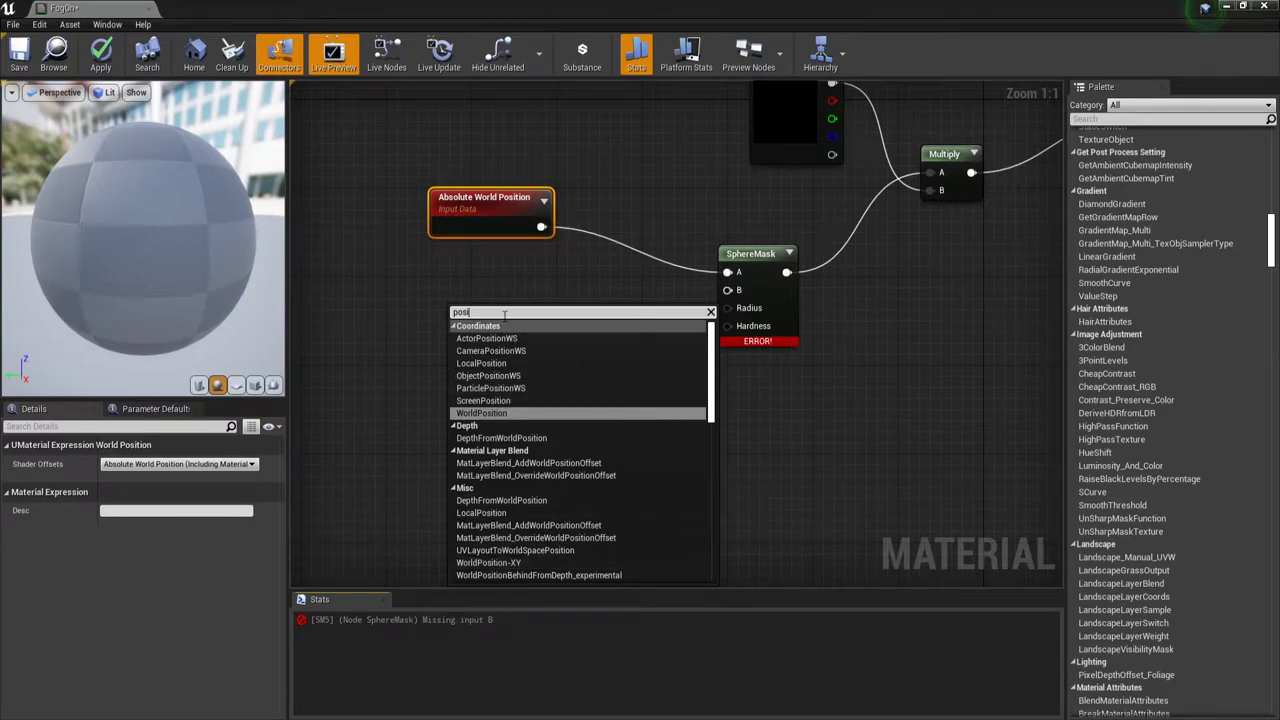
{"action": "type", "text": "tion"}
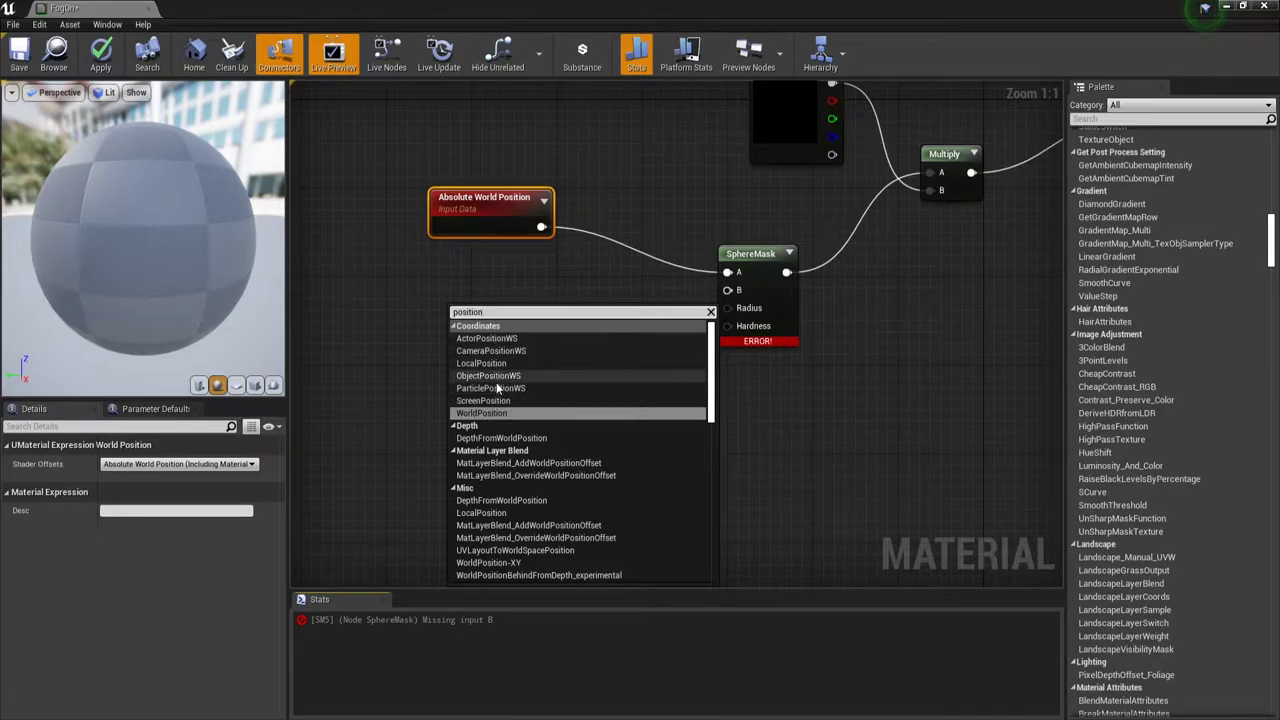
{"action": "left_click", "coordinate": [497, 390]}
{"action": "mouse_move", "coordinate": [494, 323]}
{"action": "left_mouse_down"}
{"action": "mouse_move", "coordinate": [494, 289]}
{"action": "mouse_move", "coordinate": [730, 291]}
{"action": "left_mouse_up"}
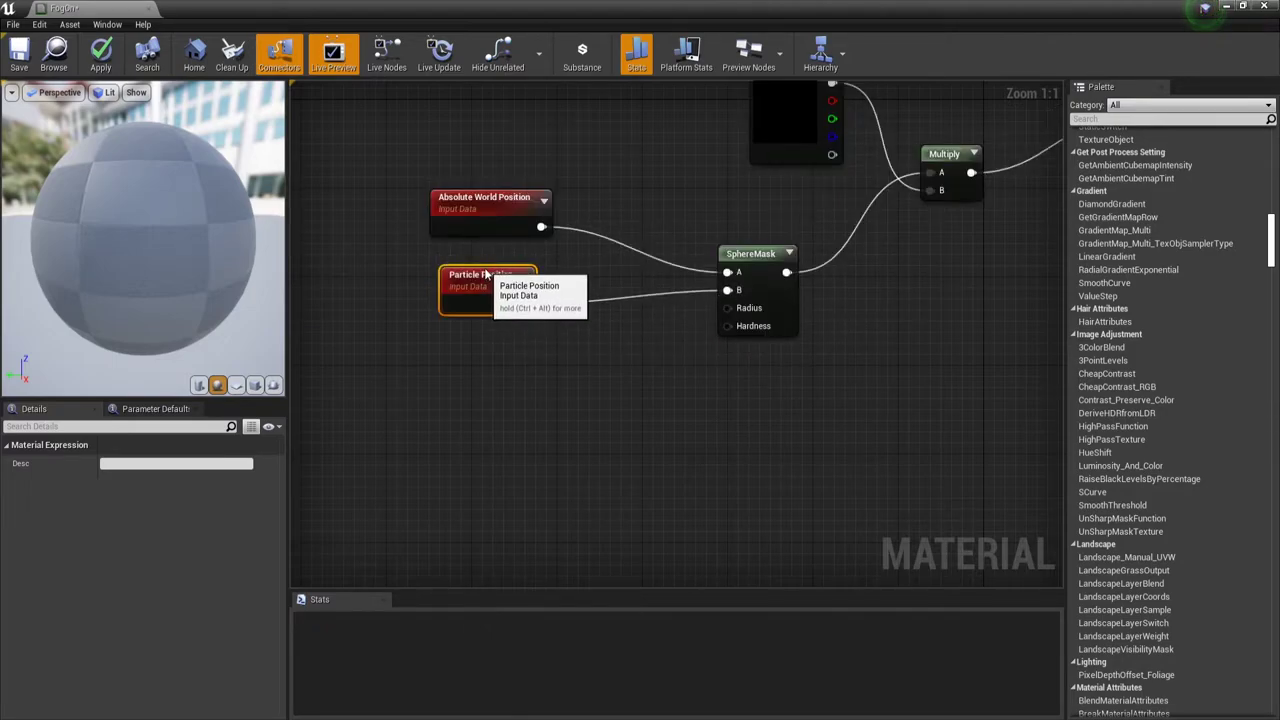
{"action": "left_click_drag", "start_coordinate": [482, 274], "coordinate": [482, 263]}
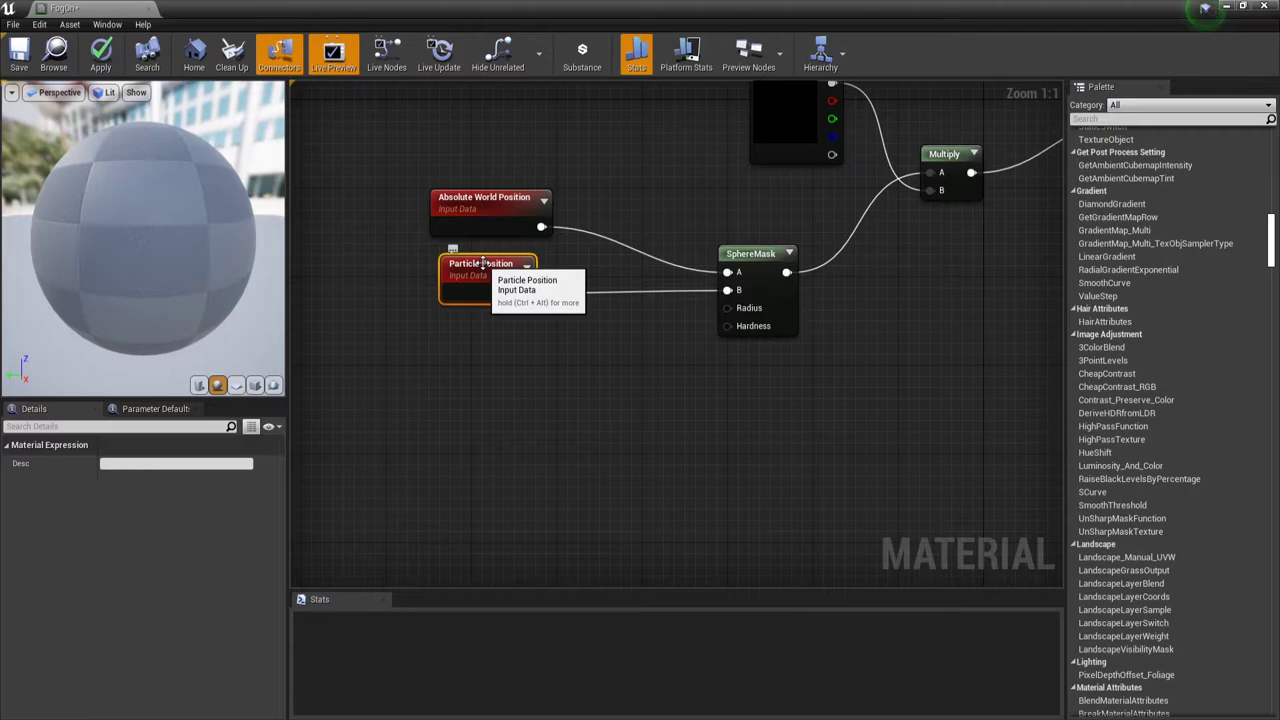
Connect a Particle Radius node to SphereMask's Radius and tuck it under the other inputs
{"action": "right_click", "coordinate": [463, 345]}
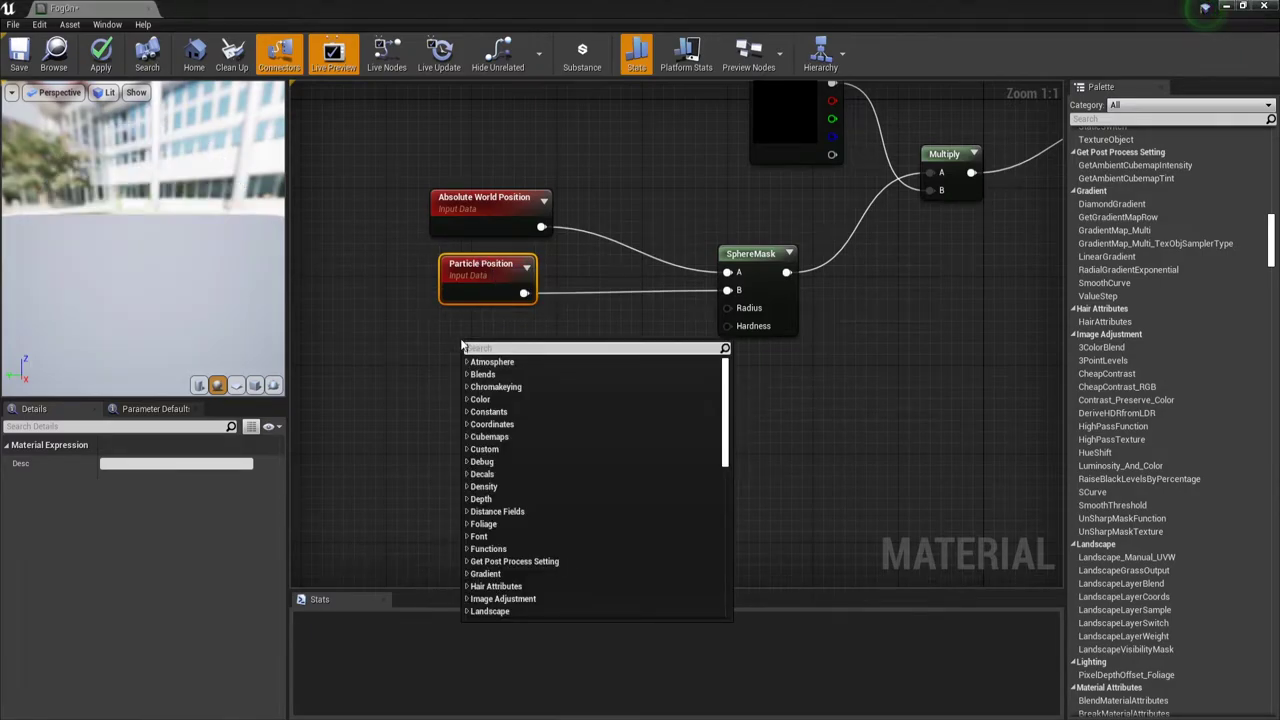
{"action": "type", "text": "p"}
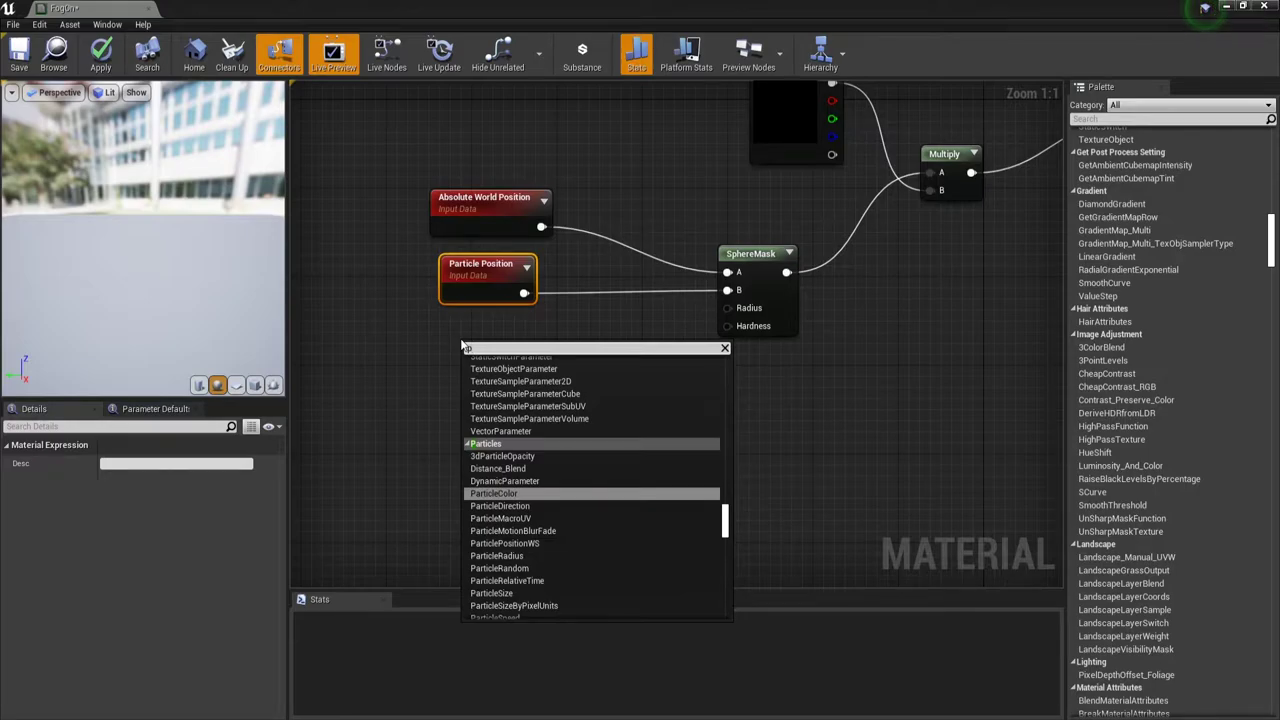
{"action": "type", "text": "arti"}
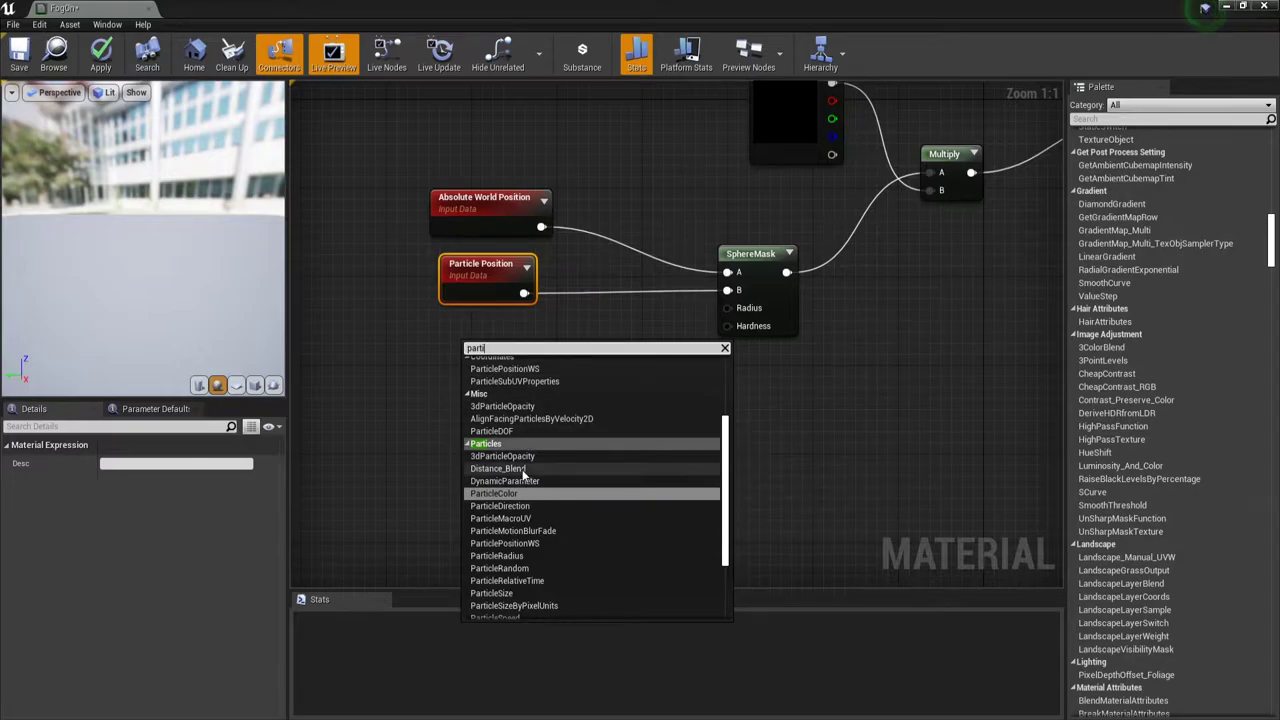
{"action": "left_click", "coordinate": [505, 560]}
{"action": "mouse_move", "coordinate": [540, 376]}
{"action": "left_mouse_down"}
{"action": "mouse_move", "coordinate": [802, 323]}
{"action": "mouse_move", "coordinate": [727, 308]}
{"action": "left_mouse_up"}
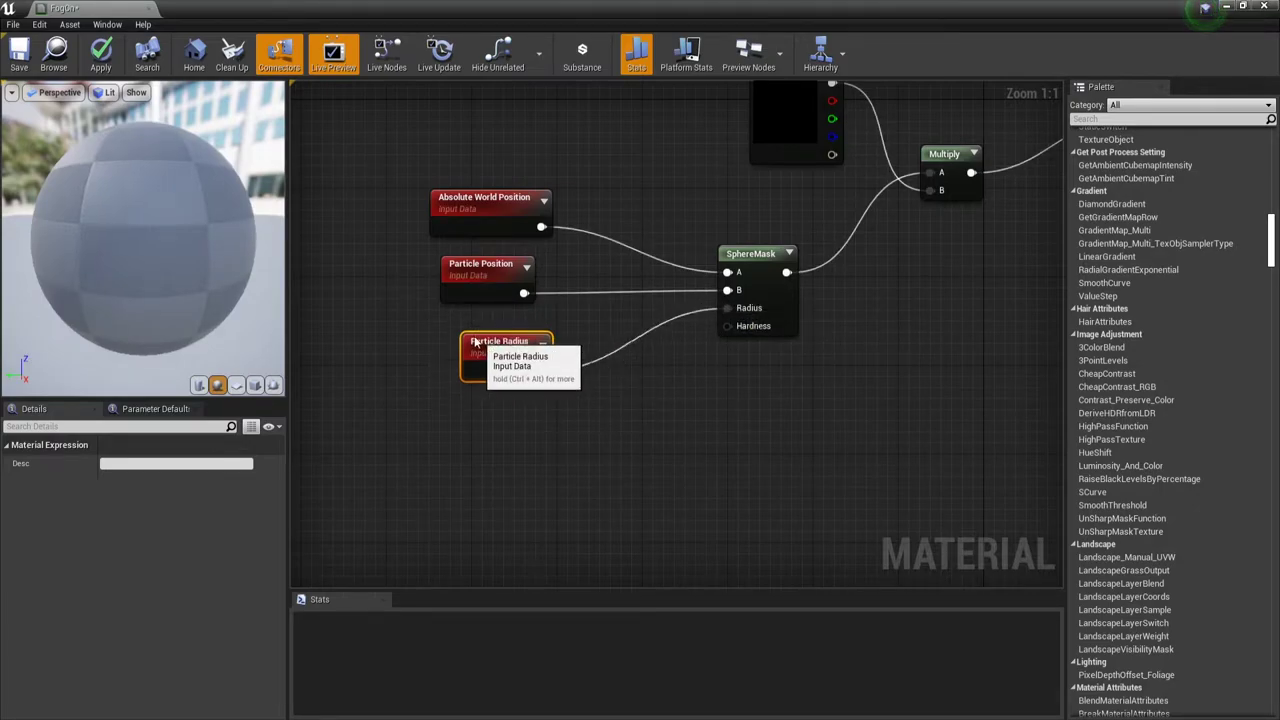
{"action": "left_click_drag", "start_coordinate": [475, 343], "coordinate": [443, 331]}
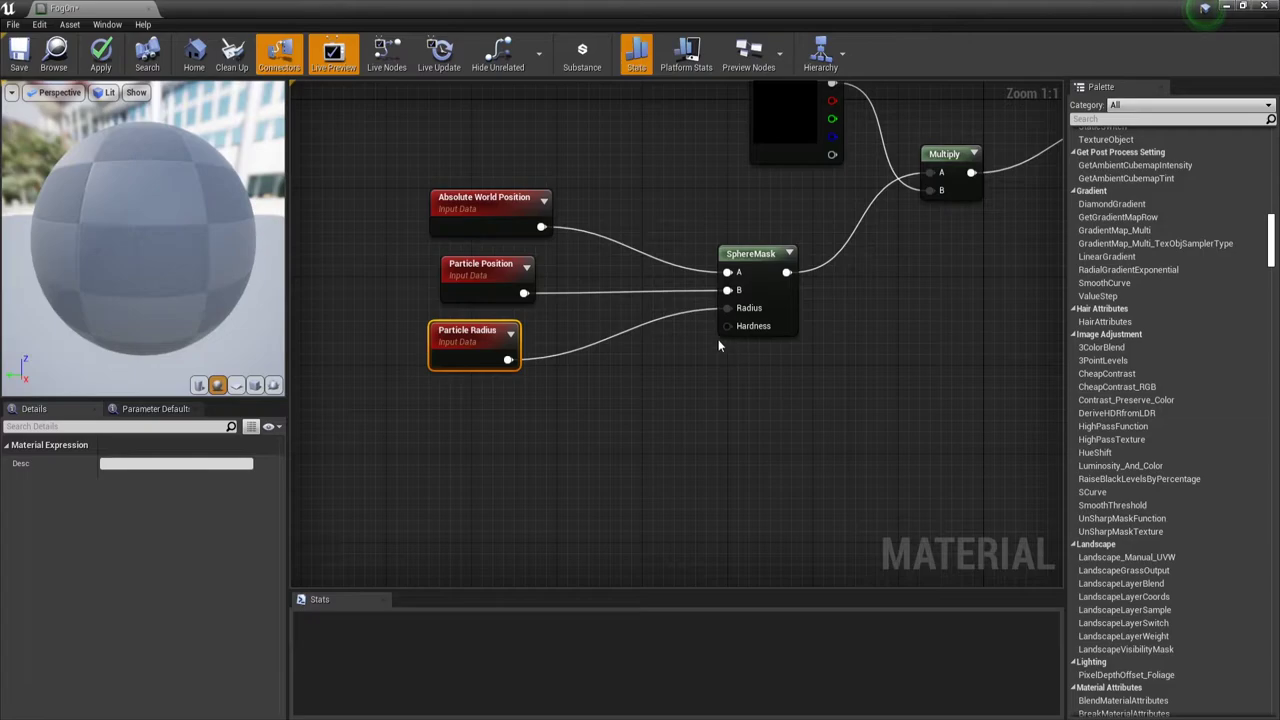
{"action": "right_click_drag", "start_coordinate": [692, 347], "coordinate": [651, 330]}
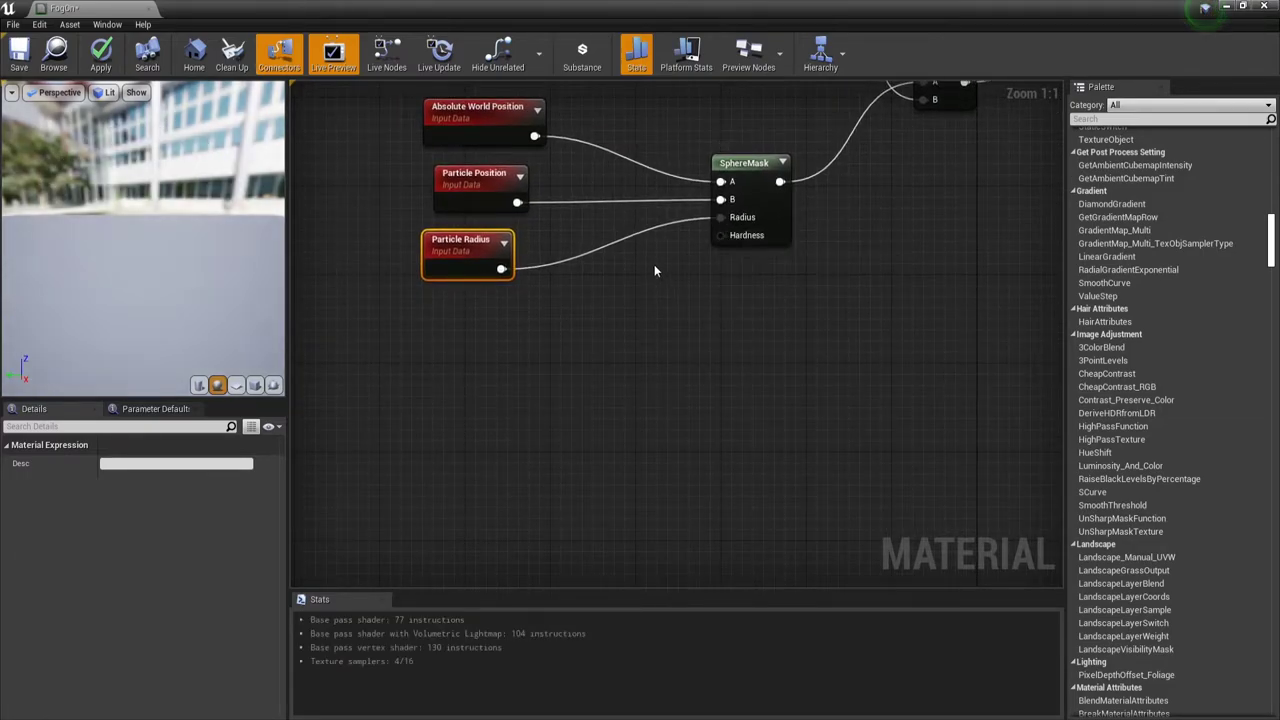
Wire a constant into SphereMask Hardness, convert it to a 'Hardness' parameter, and align it
{"action": "left_click", "coordinate": [525, 304]}
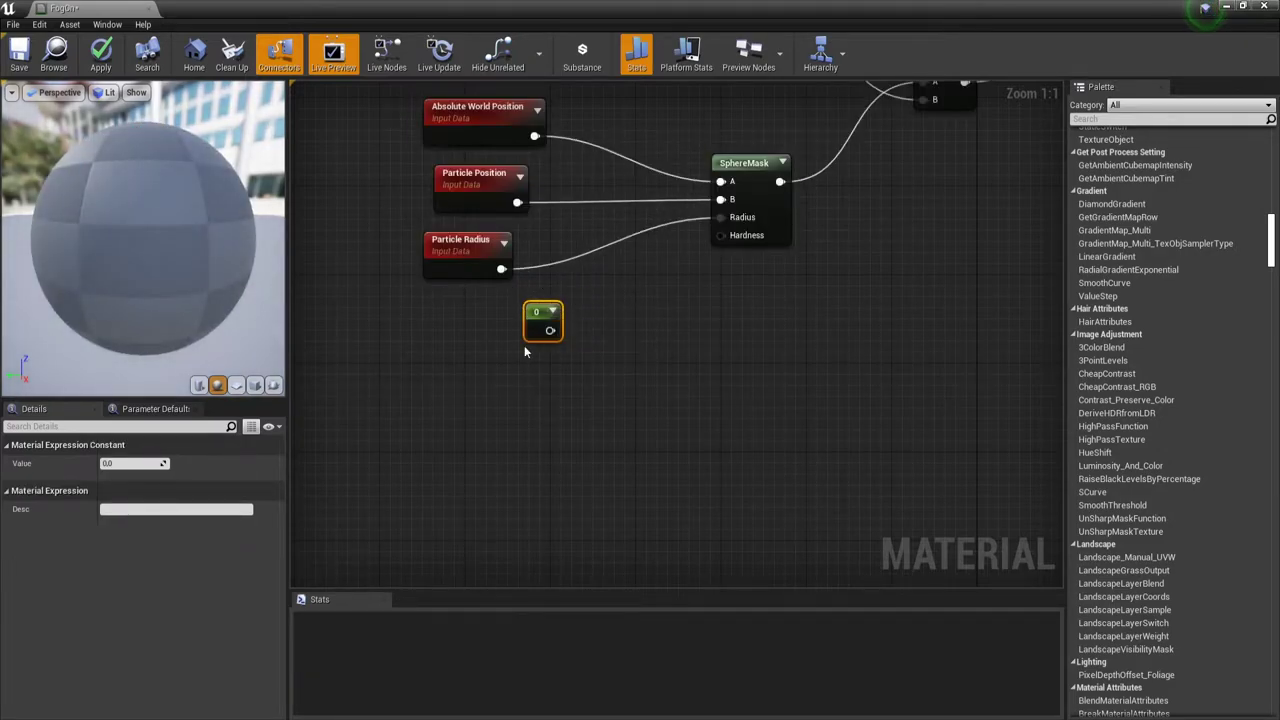
{"action": "left_click_drag", "start_coordinate": [550, 331], "coordinate": [720, 235]}
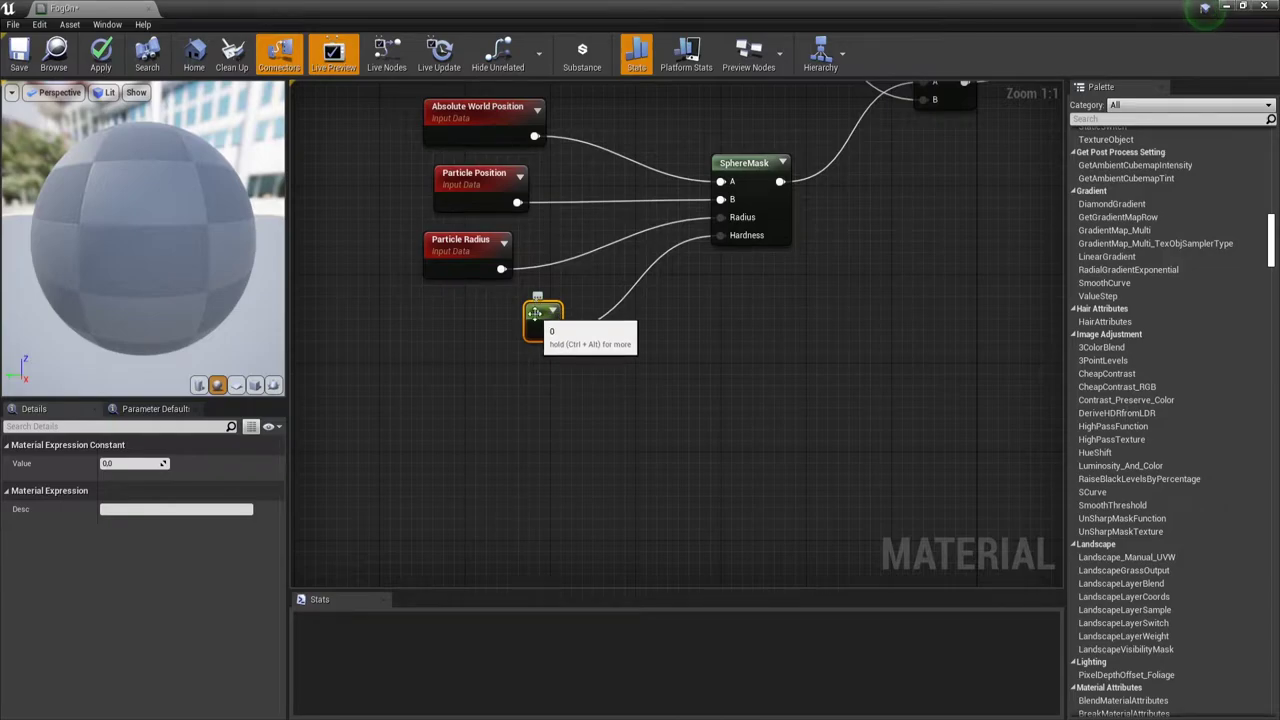
{"action": "right_click", "coordinate": [535, 313]}
{"action": "left_click", "coordinate": [562, 320]}
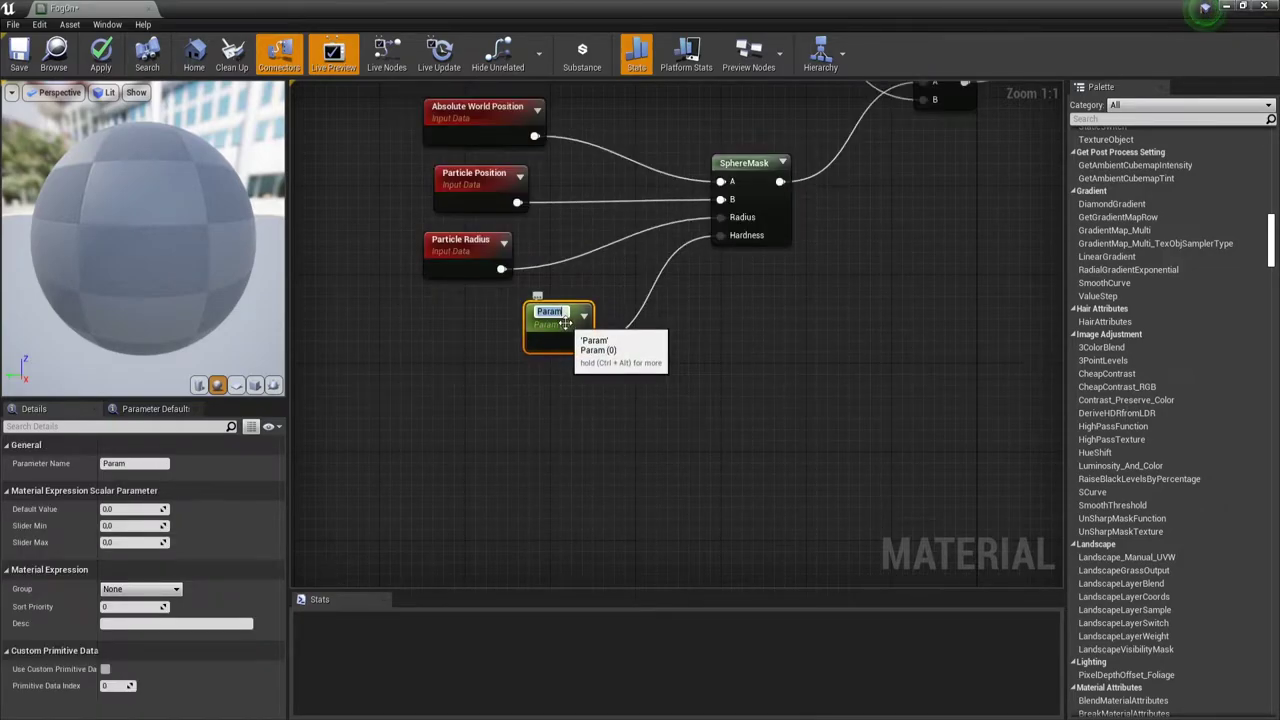
{"action": "key", "text": "BackSpace"}
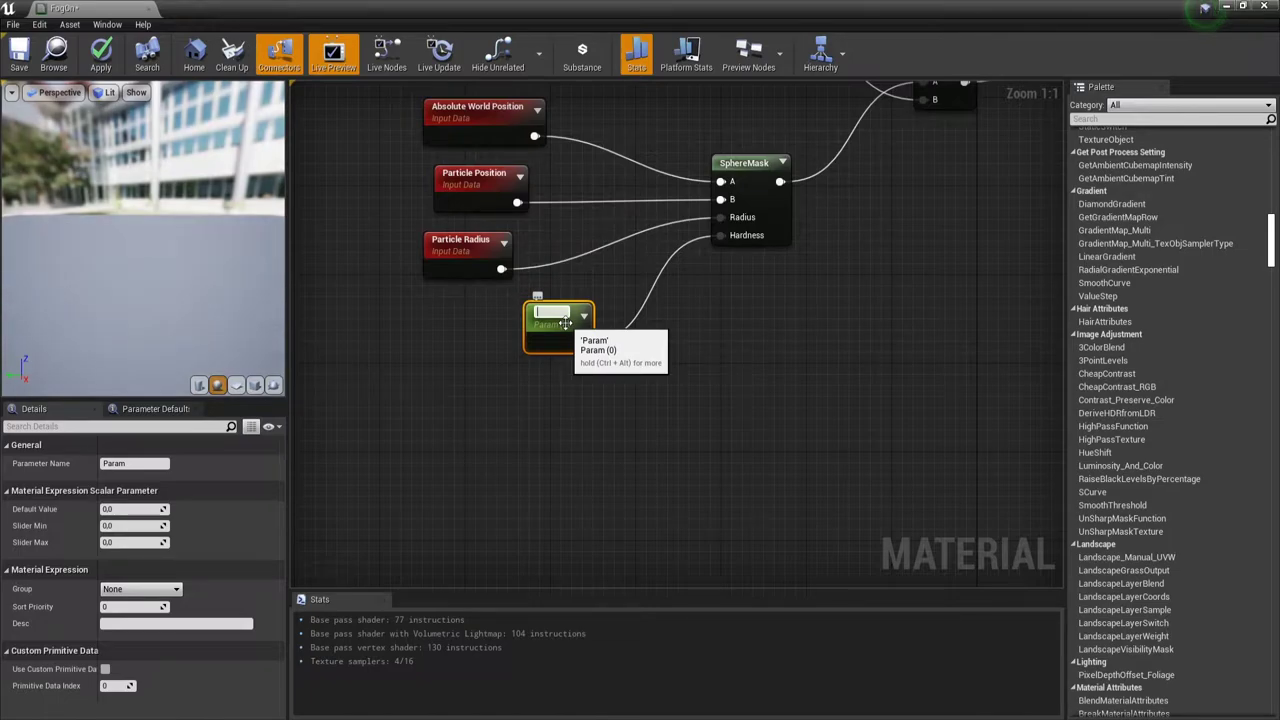
{"action": "type", "text": "Hard"}
{"action": "type", "text": "ness"}
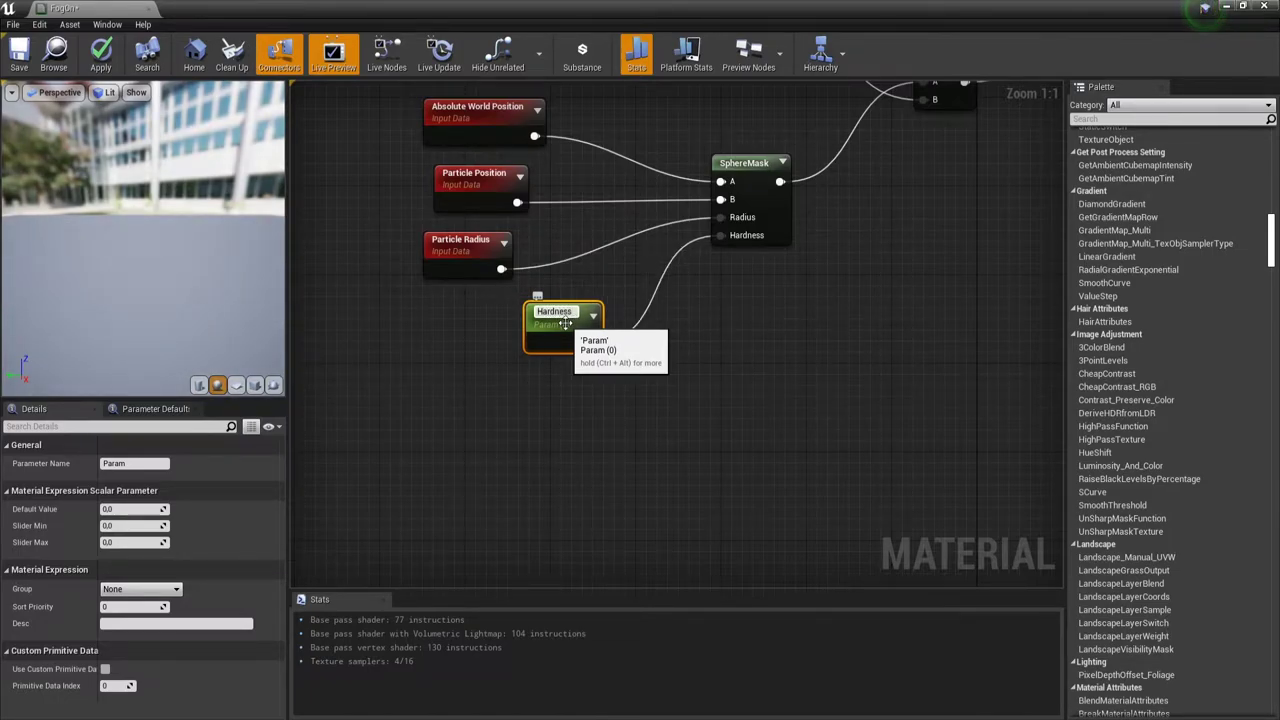
{"action": "left_click", "coordinate": [618, 409]}
{"action": "left_click", "coordinate": [559, 342]}
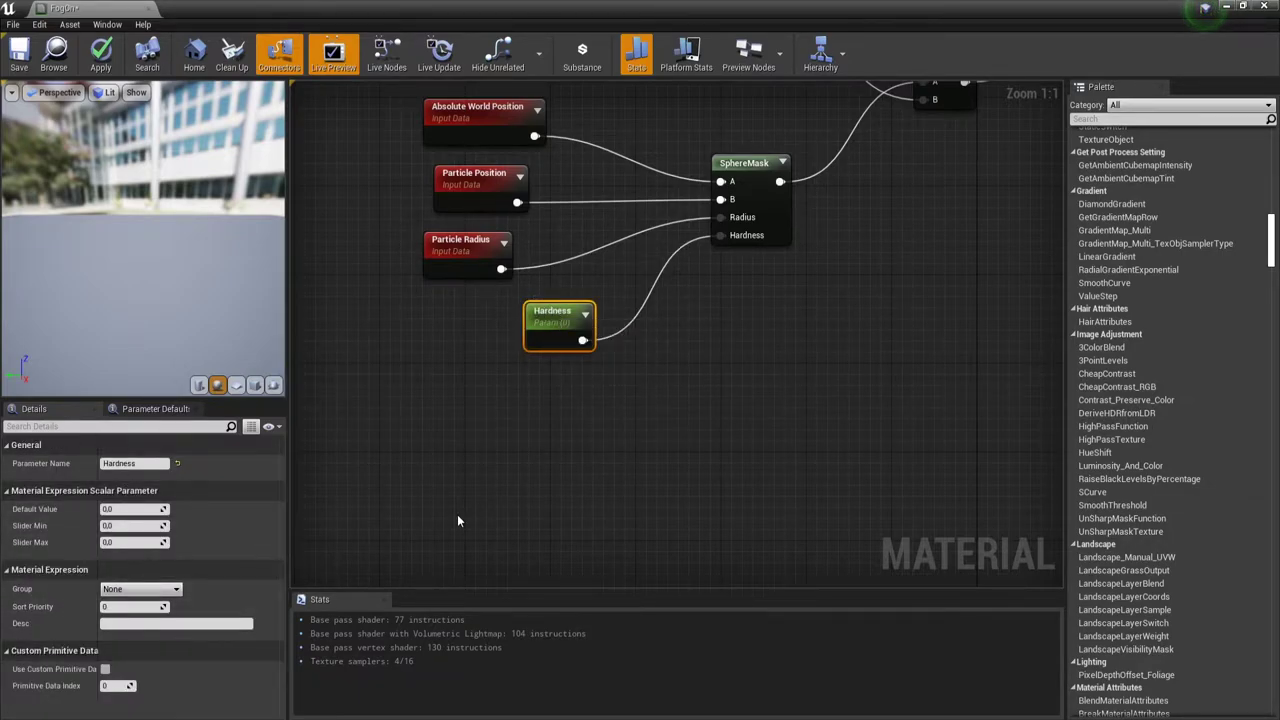
{"action": "left_click_drag", "start_coordinate": [554, 315], "coordinate": [463, 322]}
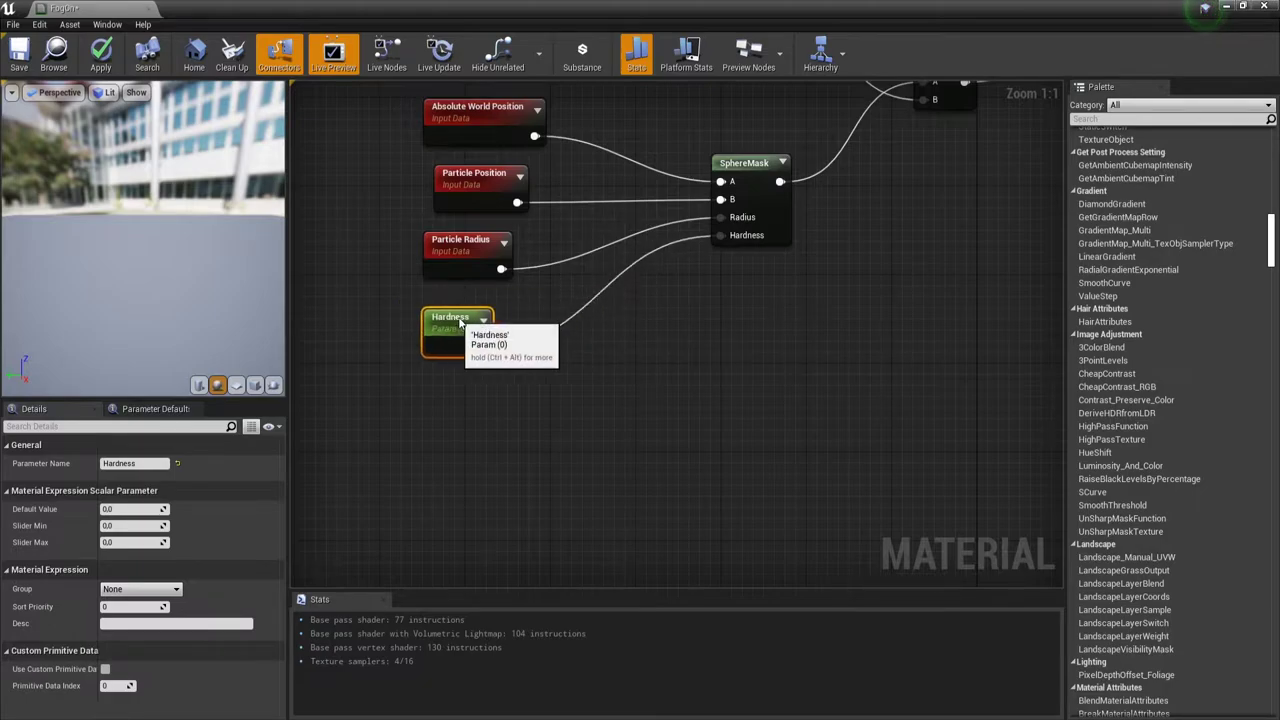
{"action": "mouse_move", "coordinate": [814, 312]}
{"action": "right_mouse_down"}
{"action": "mouse_move", "coordinate": [603, 449]}
{"action": "mouse_move", "coordinate": [579, 391]}
{"action": "right_mouse_up"}
Select the Color, mask input, SphereMask and Multiply nodes and move them up-left
{"action": "scroll", "coordinate": [608, 442], "scroll_direction": "down", "scroll_amount": 2}
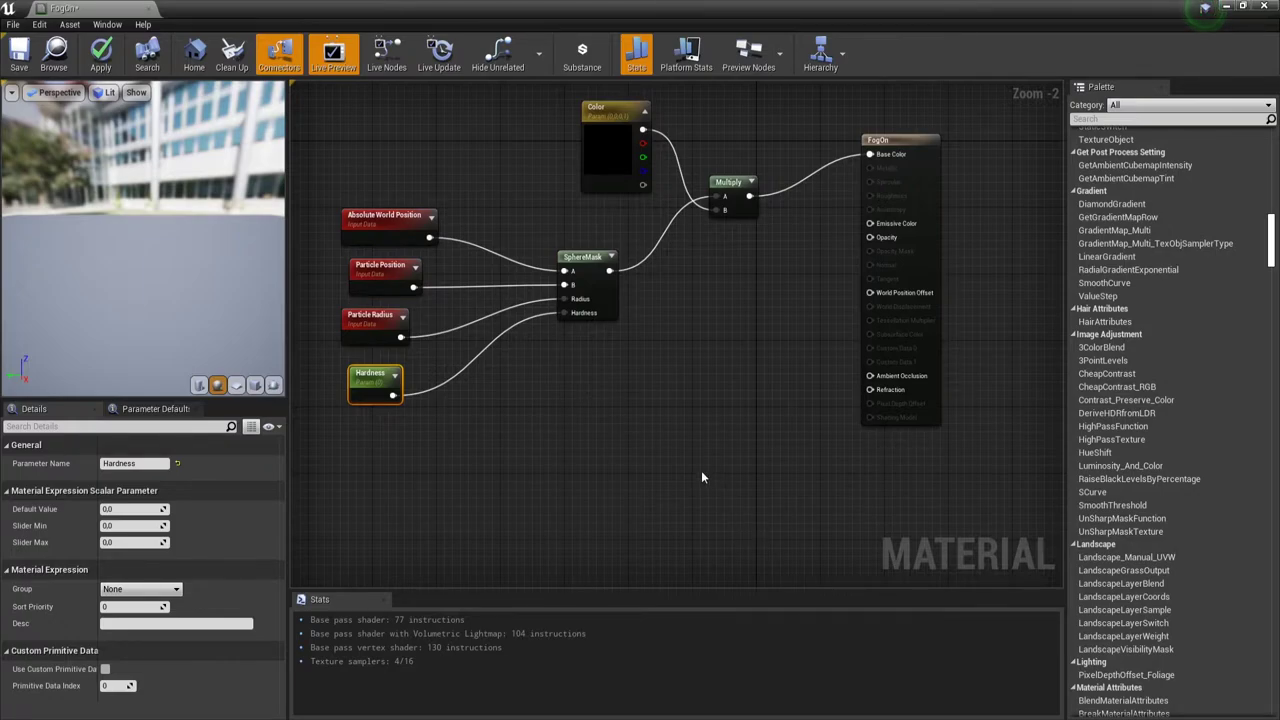
{"action": "right_click_drag", "start_coordinate": [701, 470], "coordinate": [710, 486]}
{"action": "scroll", "coordinate": [710, 486], "scroll_direction": "down", "scroll_amount": 2}
{"action": "left_click_drag", "start_coordinate": [629, 220], "coordinate": [747, 303]}
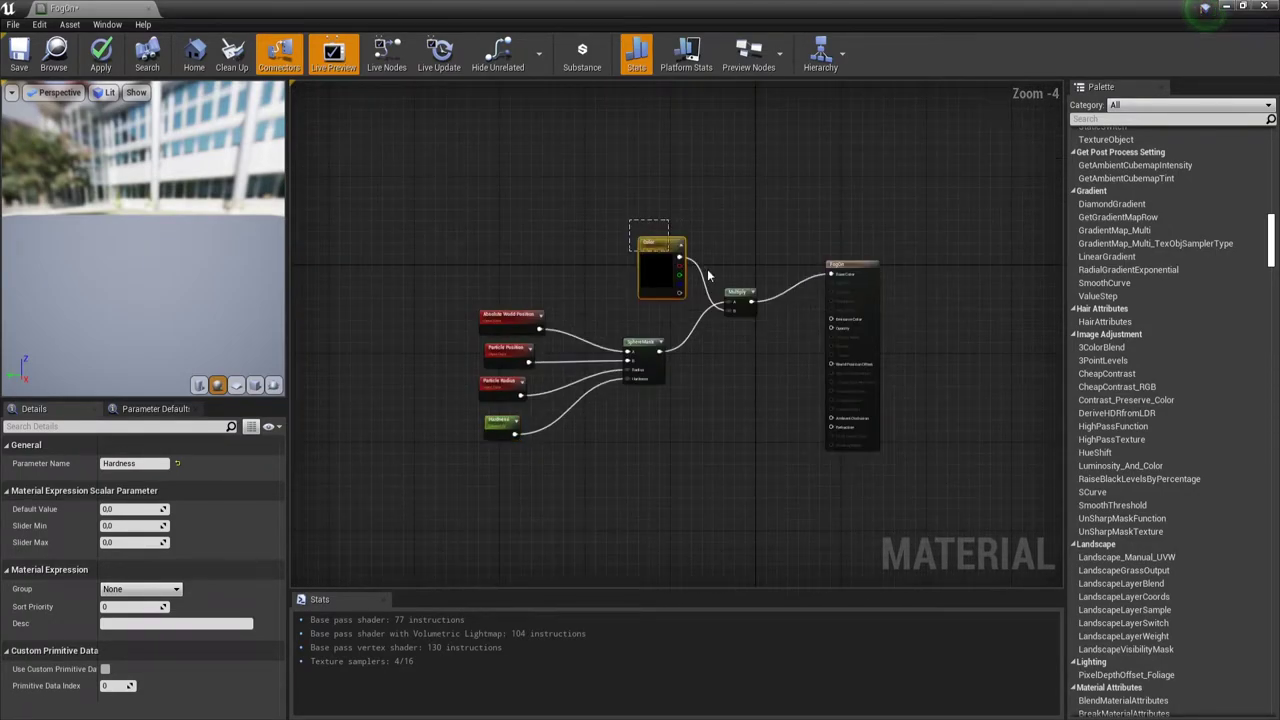
{"action": "left_click_drag", "start_coordinate": [443, 229], "coordinate": [744, 440]}
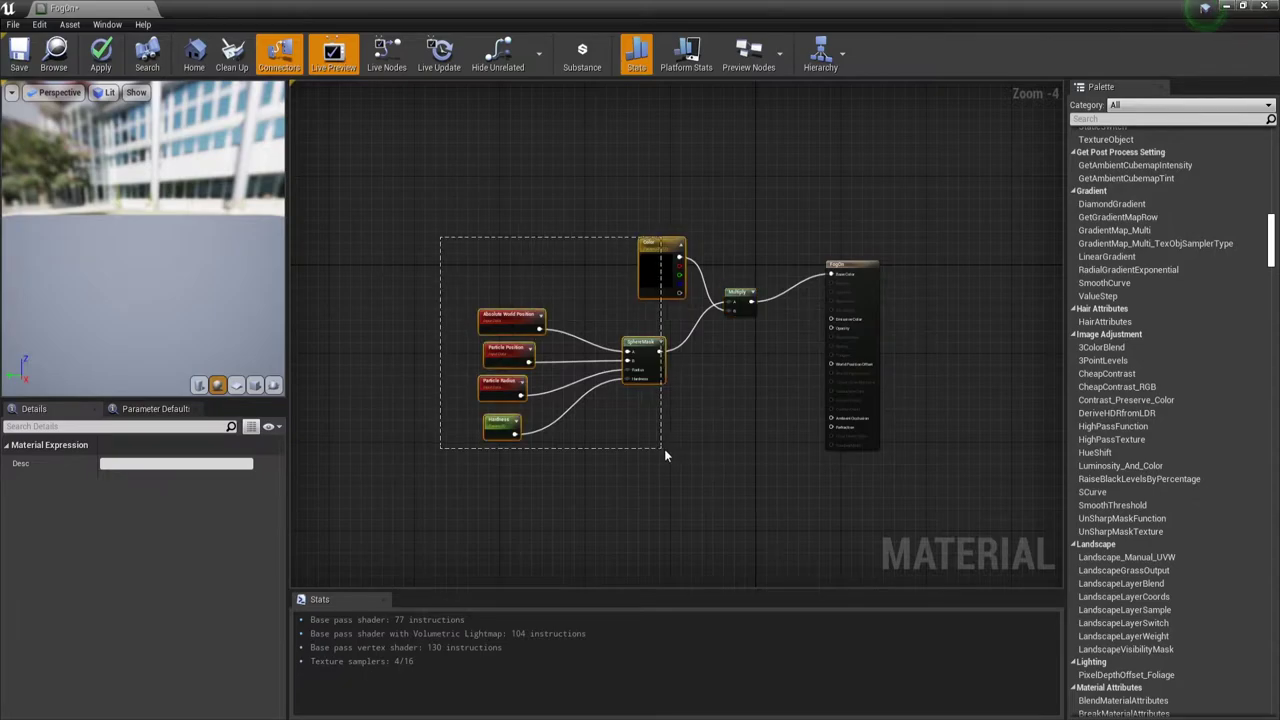
{"action": "left_click_drag", "start_coordinate": [735, 318], "coordinate": [638, 290]}
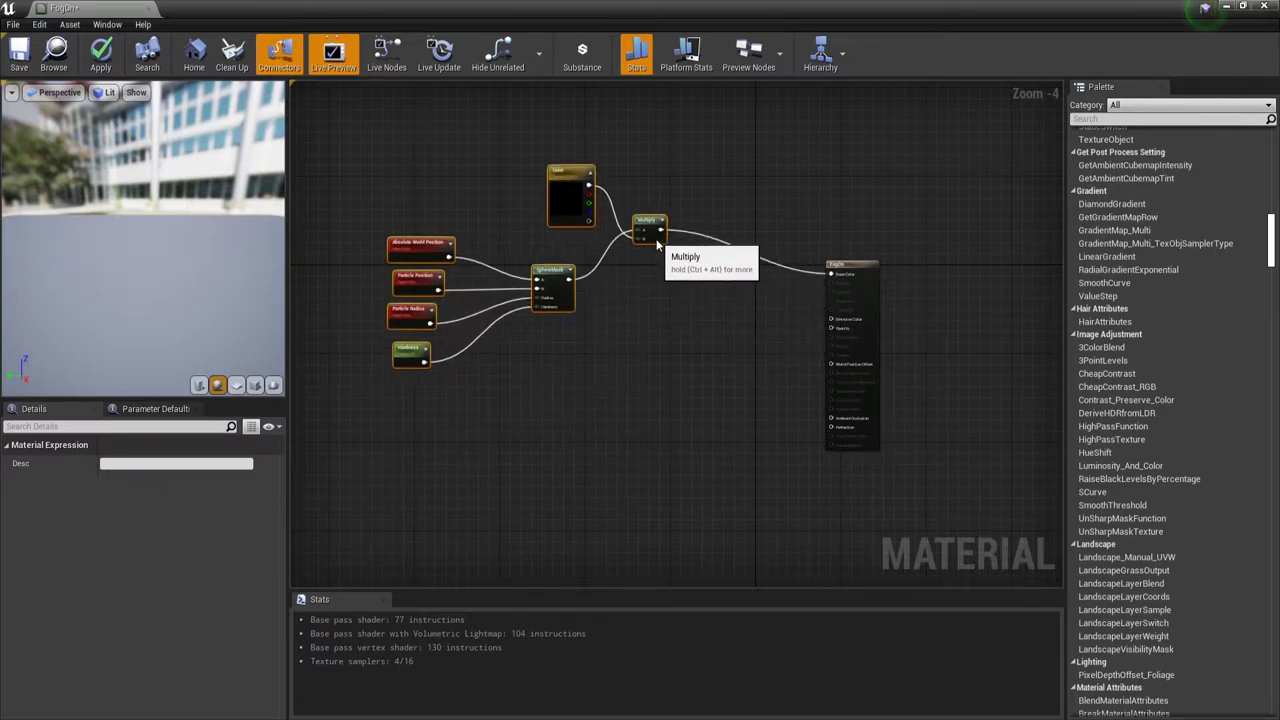
{"action": "scroll", "coordinate": [603, 348], "scroll_direction": "up", "scroll_amount": 2}
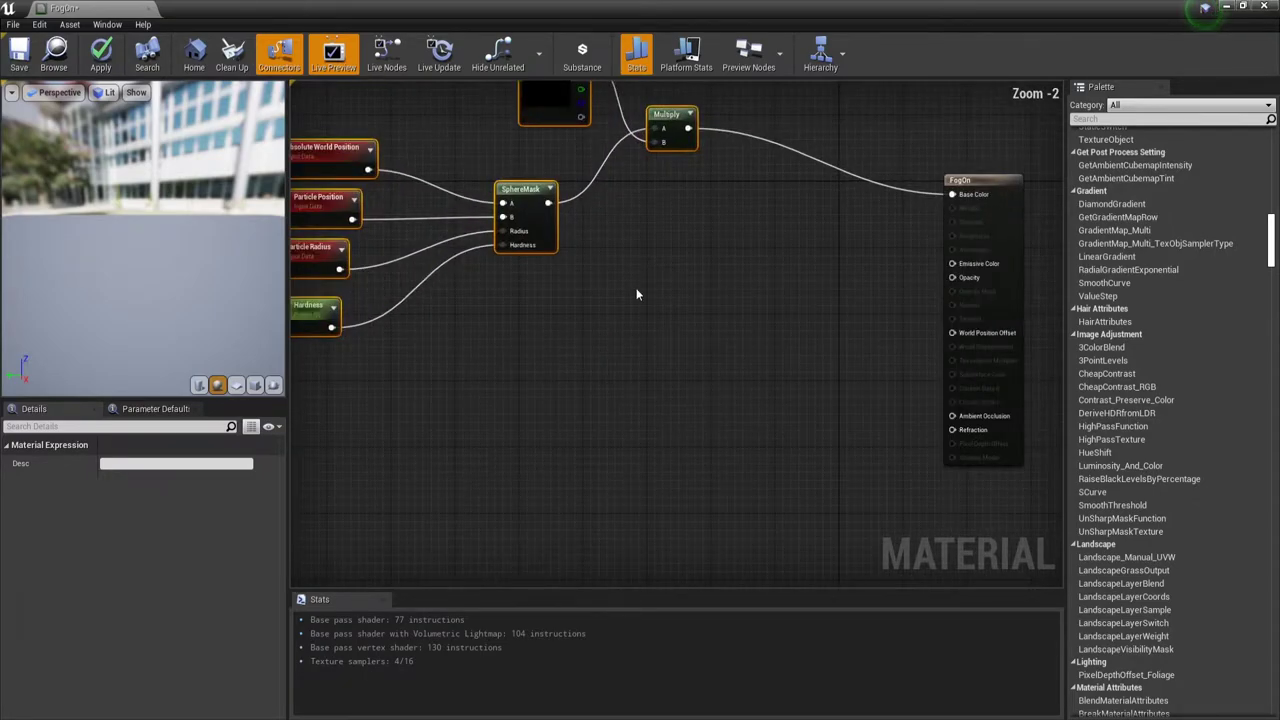
Chain two new Multiply nodes, feeding SphereMask's output into the first one's A input
{"action": "left_click", "coordinate": [645, 322]}
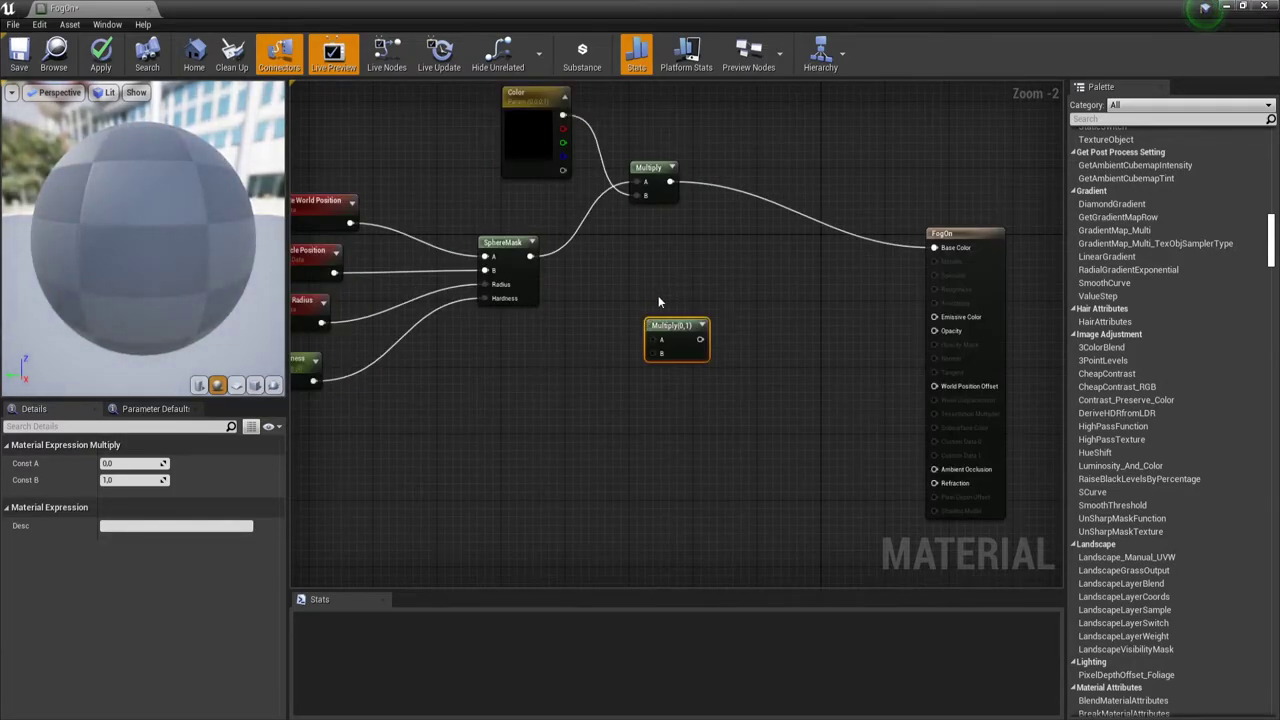
{"action": "left_click", "coordinate": [836, 347]}
{"action": "left_click_drag", "start_coordinate": [852, 358], "coordinate": [775, 367]}
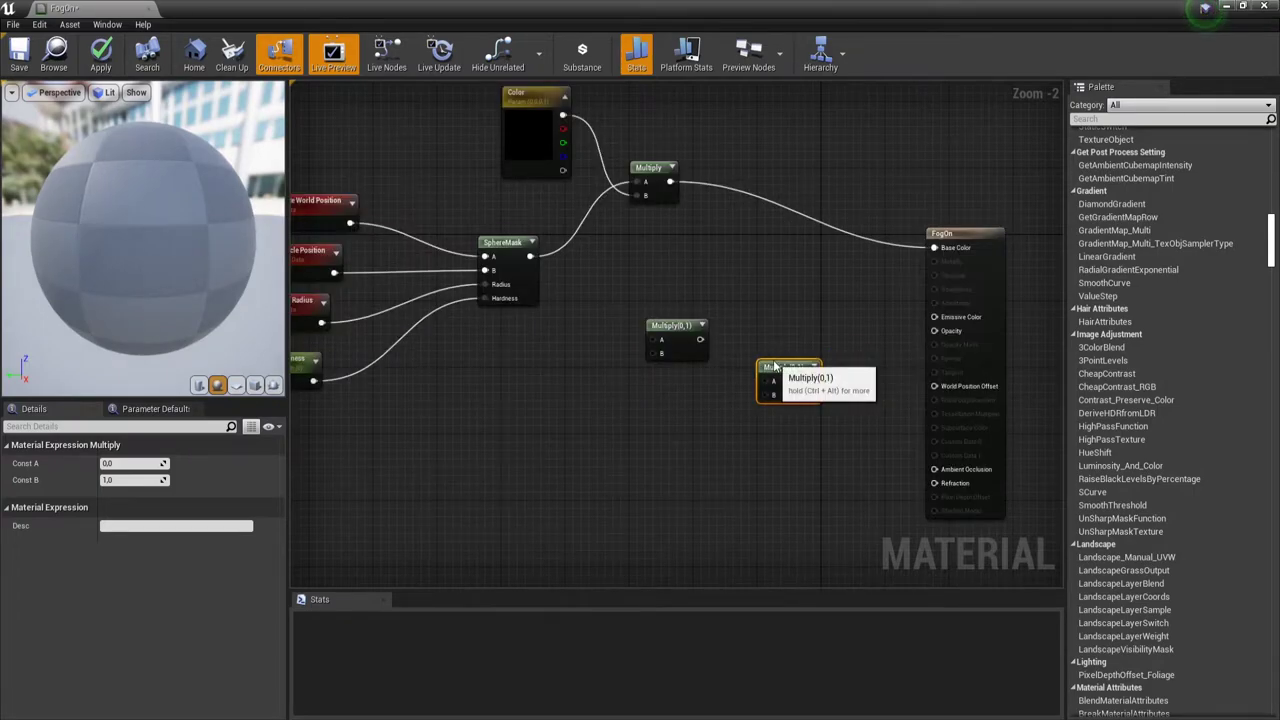
{"action": "left_click_drag", "start_coordinate": [700, 339], "coordinate": [773, 381]}
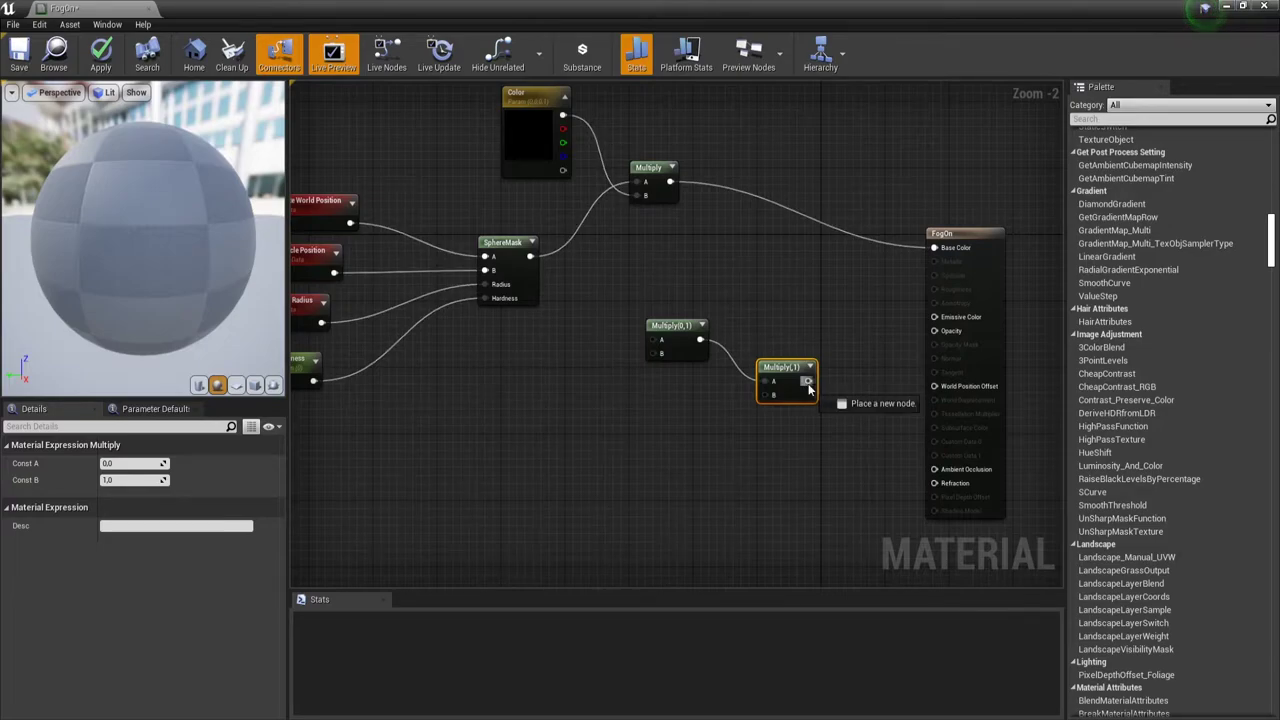
{"action": "left_click_drag", "start_coordinate": [808, 388], "coordinate": [941, 323]}
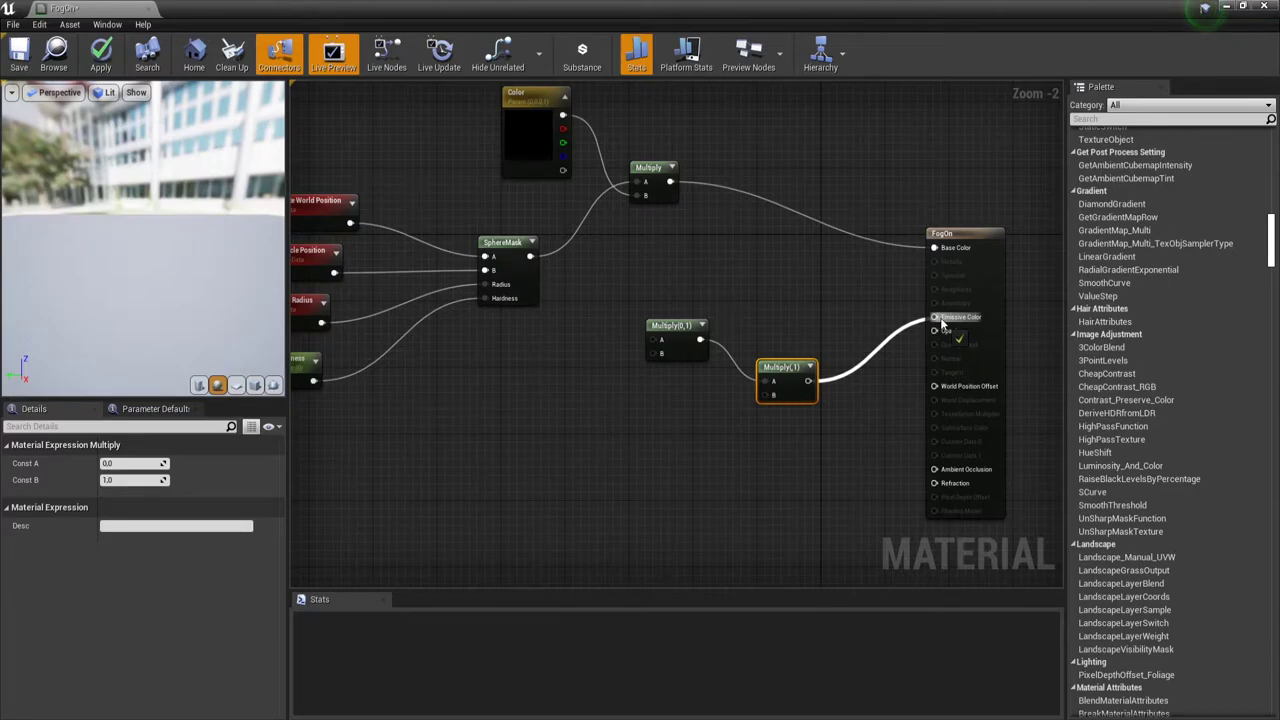
{"action": "left_click_drag", "start_coordinate": [941, 322], "coordinate": [828, 360]}
{"action": "left_click", "coordinate": [600, 300]}
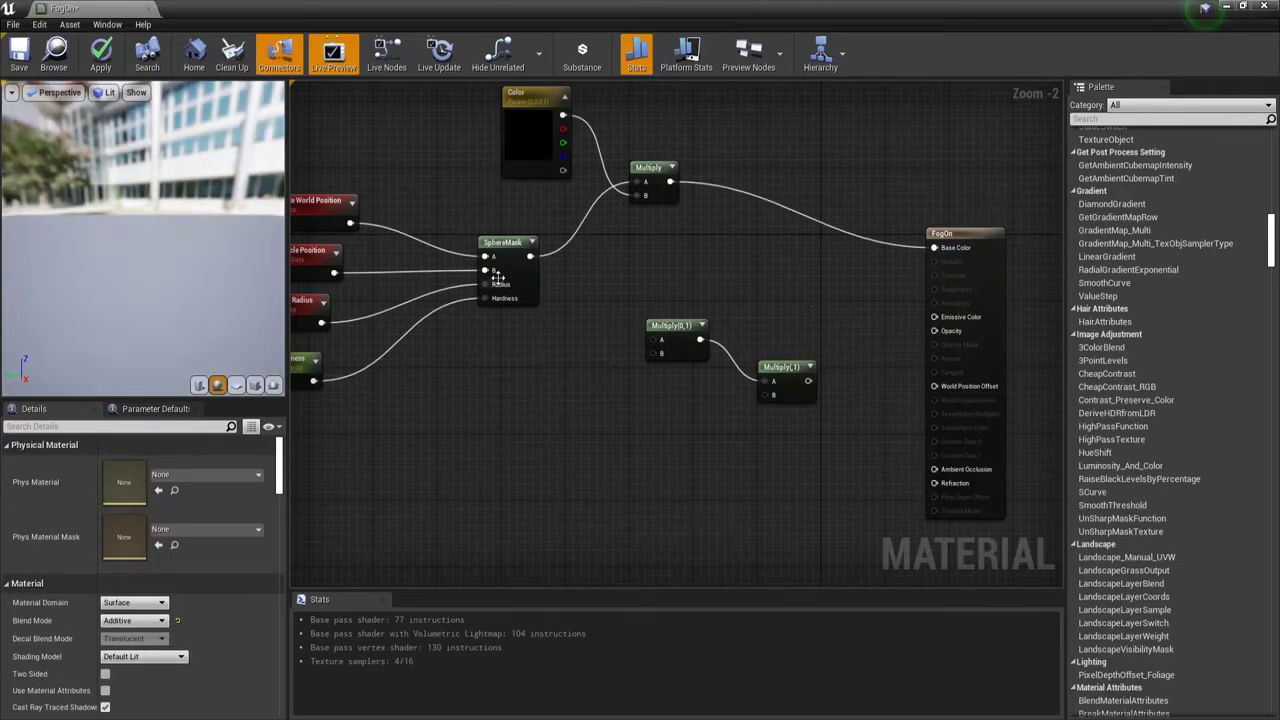
{"action": "mouse_move", "coordinate": [500, 276]}
{"action": "left_mouse_down"}
{"action": "mouse_move", "coordinate": [552, 275]}
{"action": "mouse_move", "coordinate": [656, 340]}
{"action": "left_mouse_up"}
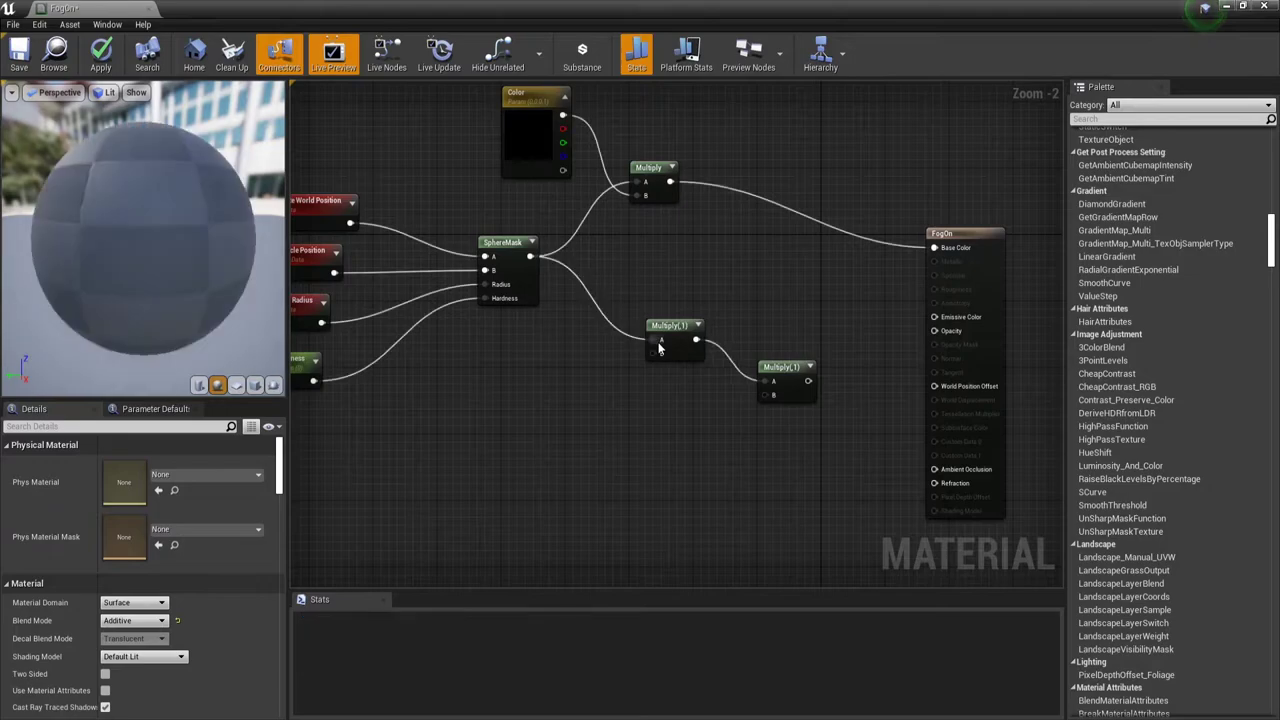
Add a Constant node to the graph
{"action": "right_click_drag", "start_coordinate": [652, 404], "coordinate": [678, 352]}
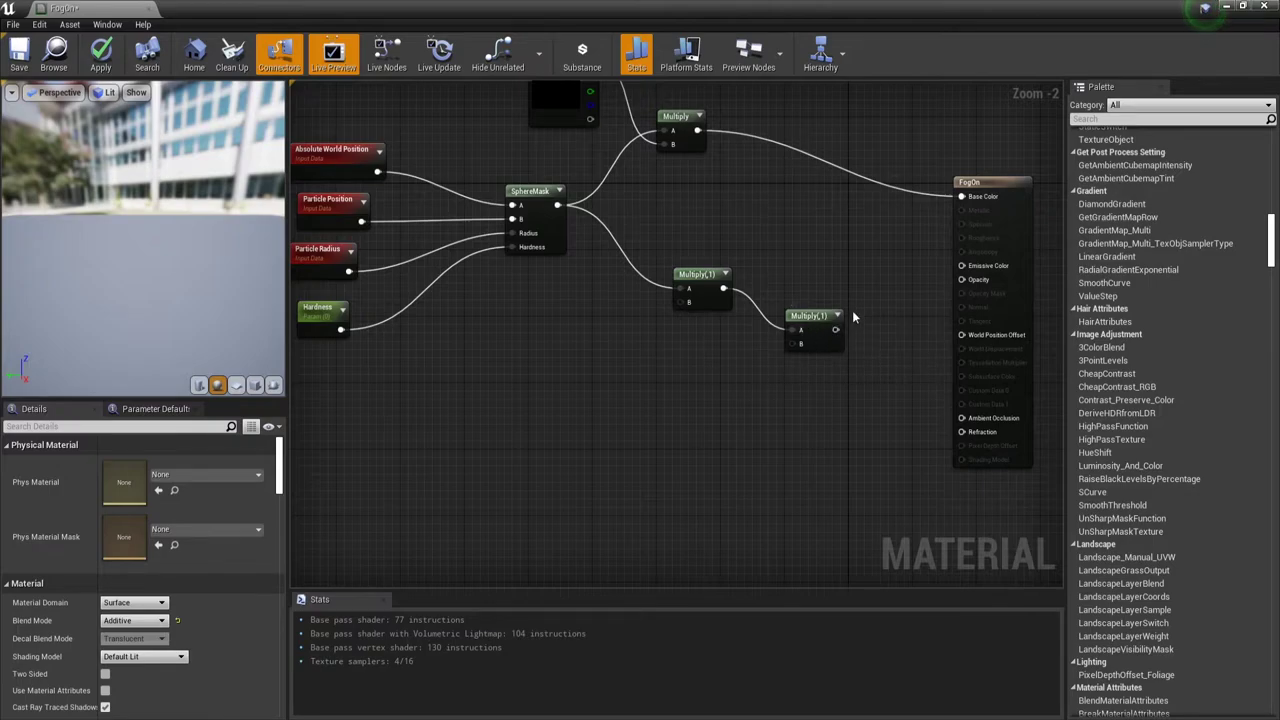
{"action": "right_click_drag", "start_coordinate": [694, 426], "coordinate": [719, 410]}
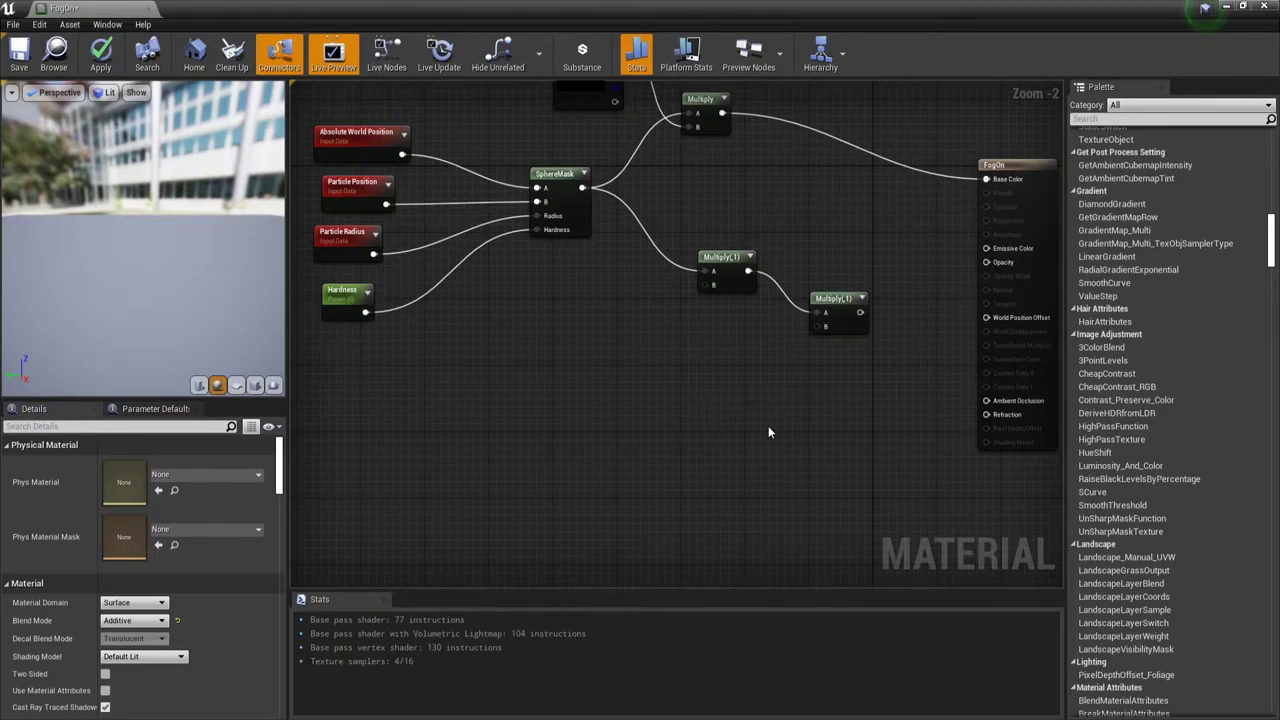
{"action": "left_click", "coordinate": [748, 362]}
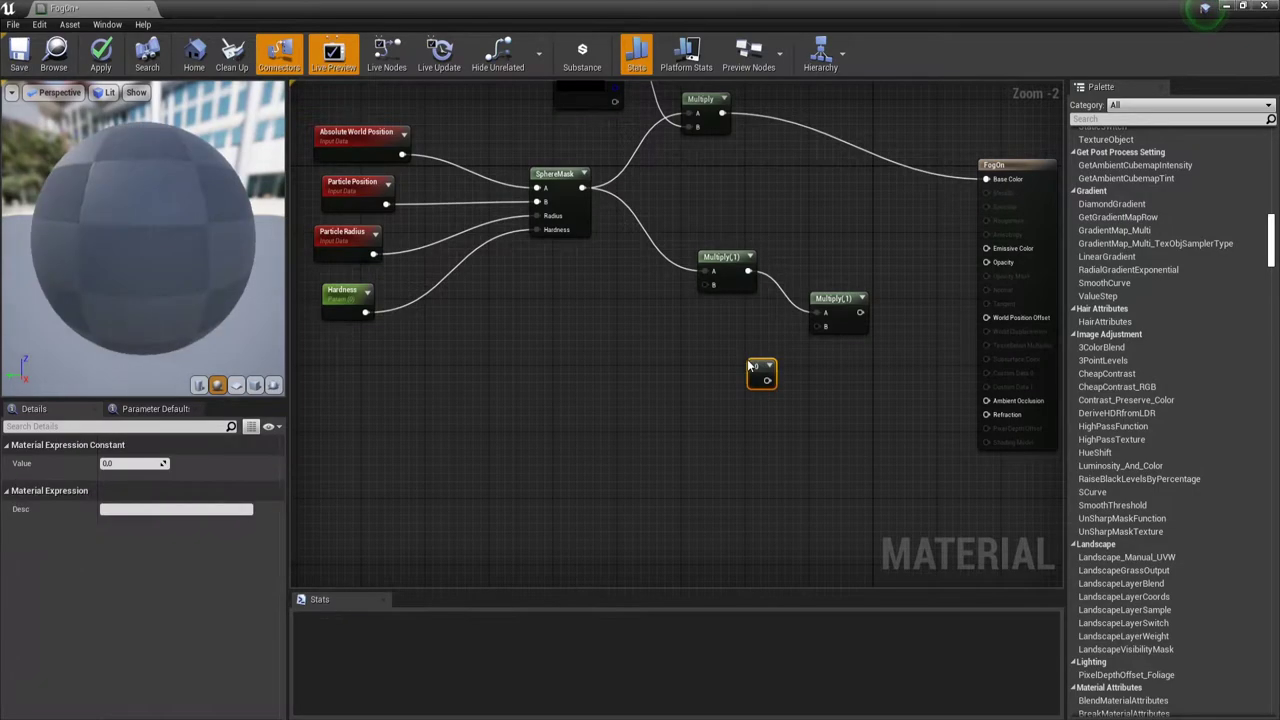
Wire the 0 constant into the second Multiply's B input and make it a scalar parameter named Existion
{"action": "left_click_drag", "start_coordinate": [777, 377], "coordinate": [818, 326]}
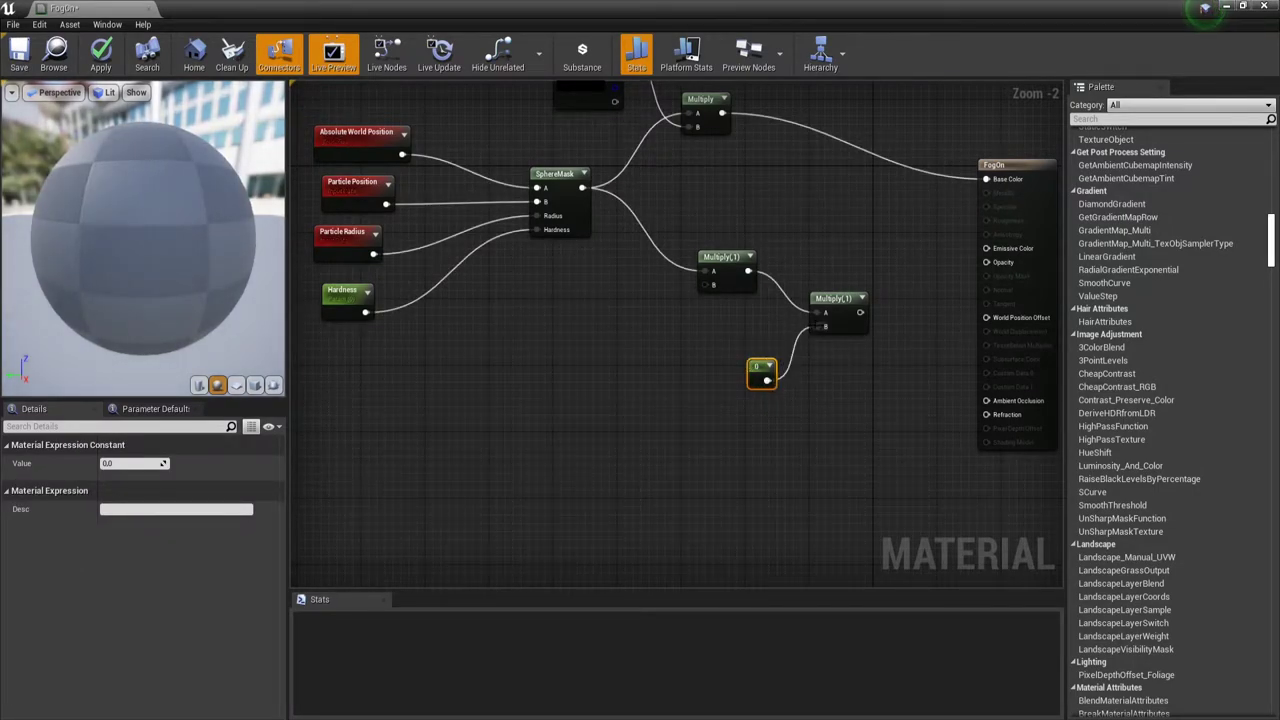
{"action": "scroll", "coordinate": [785, 438], "scroll_direction": "up", "scroll_amount": 1}
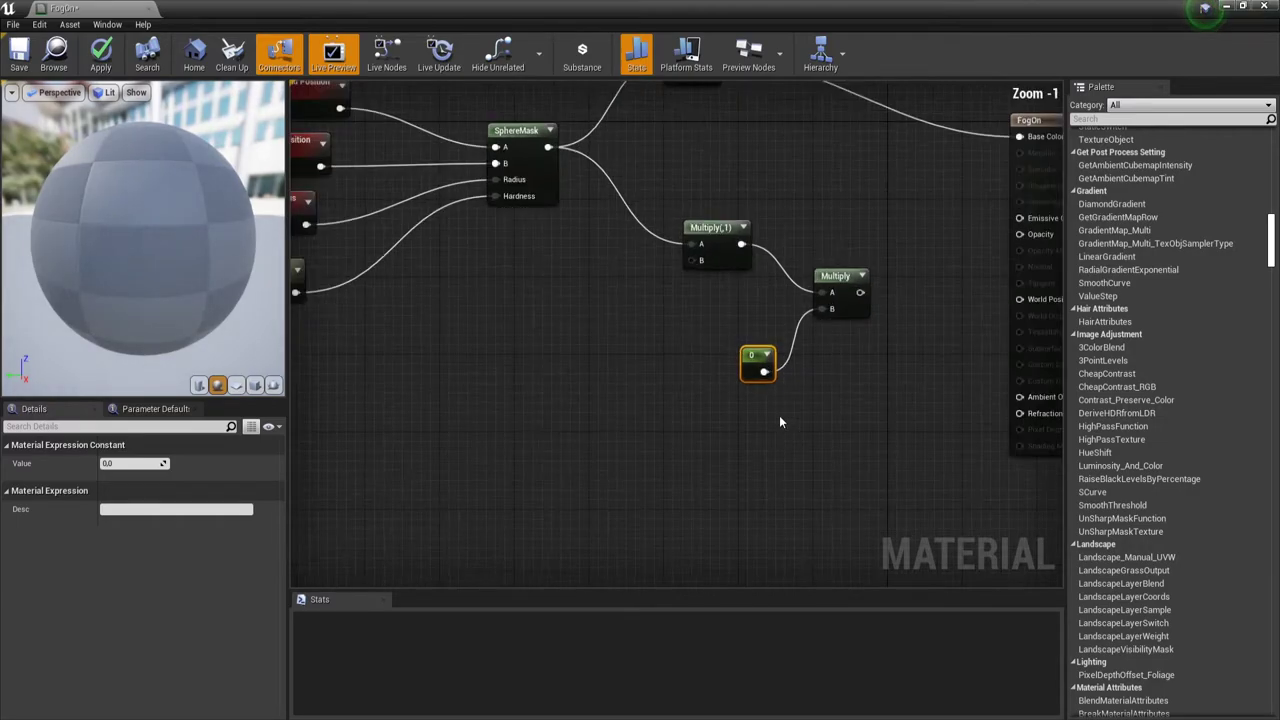
{"action": "right_click", "coordinate": [757, 360]}
{"action": "left_click", "coordinate": [788, 364]}
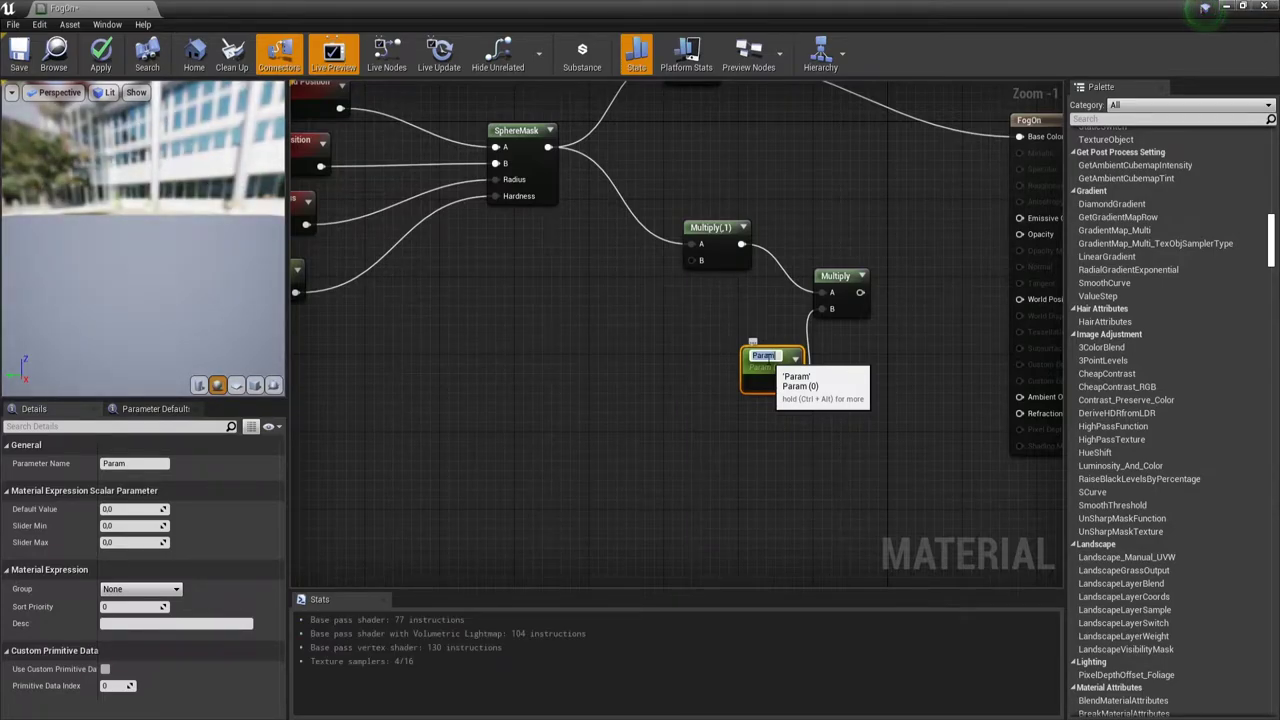
{"action": "type", "text": "E"}
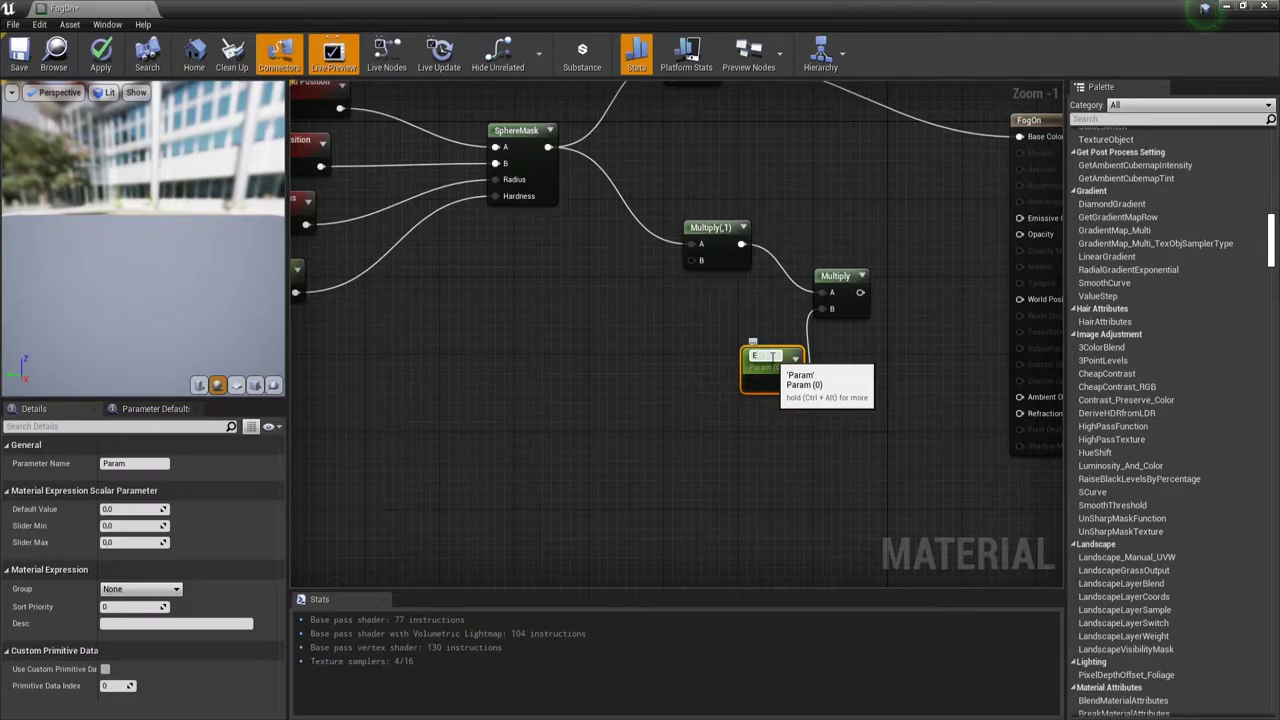
{"action": "type", "text": "xi"}
{"action": "type", "text": "s"}
{"action": "type", "text": "tin"}
{"action": "type", "text": "g"}
{"action": "key", "text": "Return"}
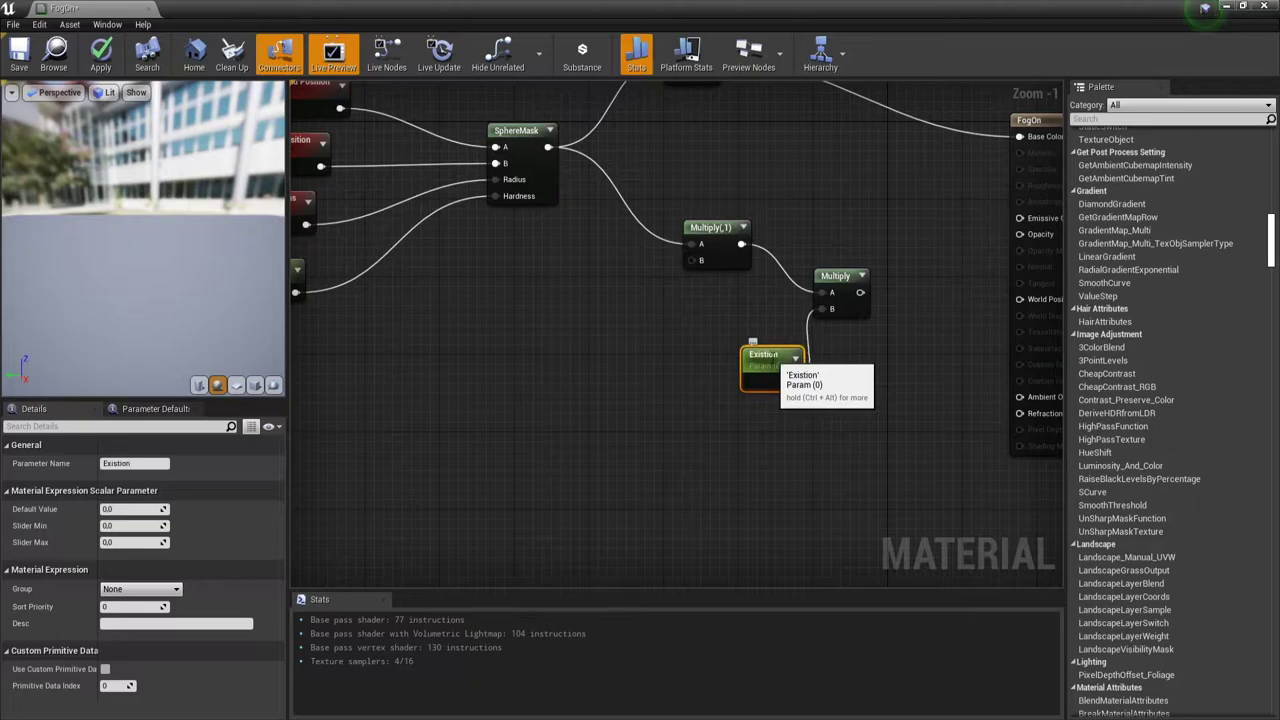
{"action": "left_click", "coordinate": [785, 425]}
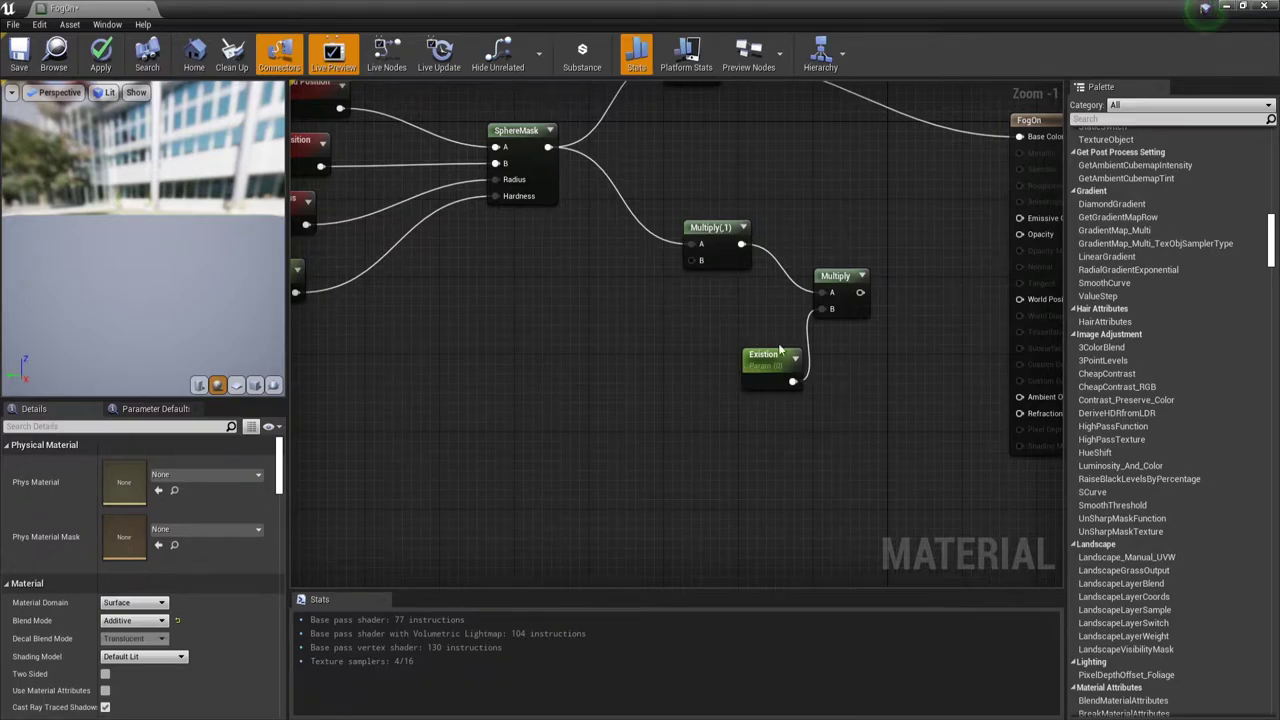
Add a TextureCoordinate node in empty space of the FogOn graph
{"action": "right_click_drag", "start_coordinate": [551, 434], "coordinate": [712, 256]}
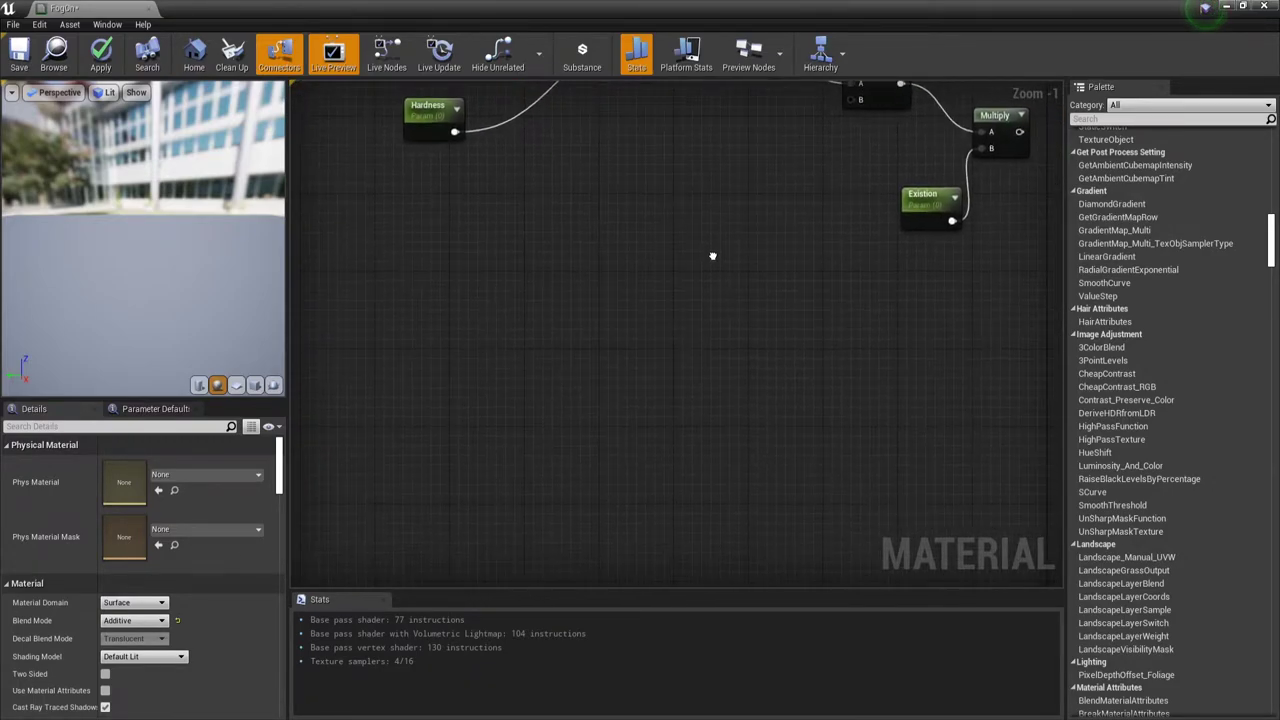
{"action": "right_click", "coordinate": [384, 301]}
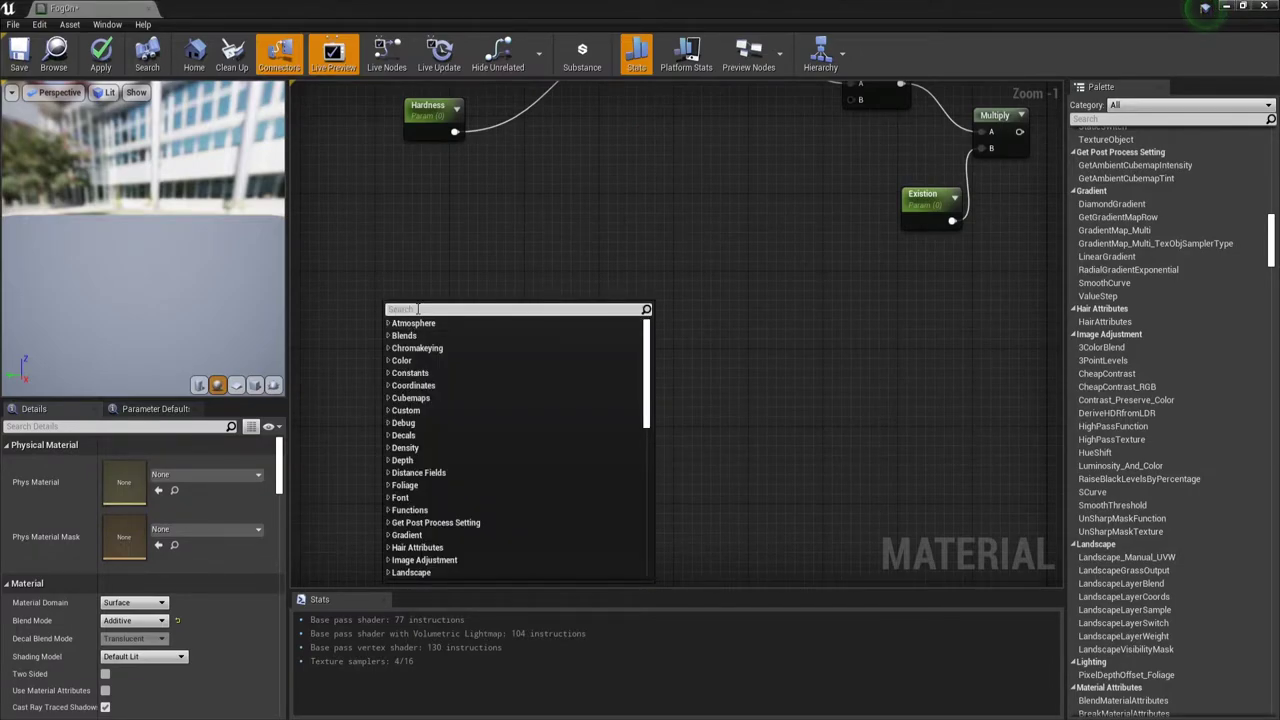
{"action": "type", "text": "te"}
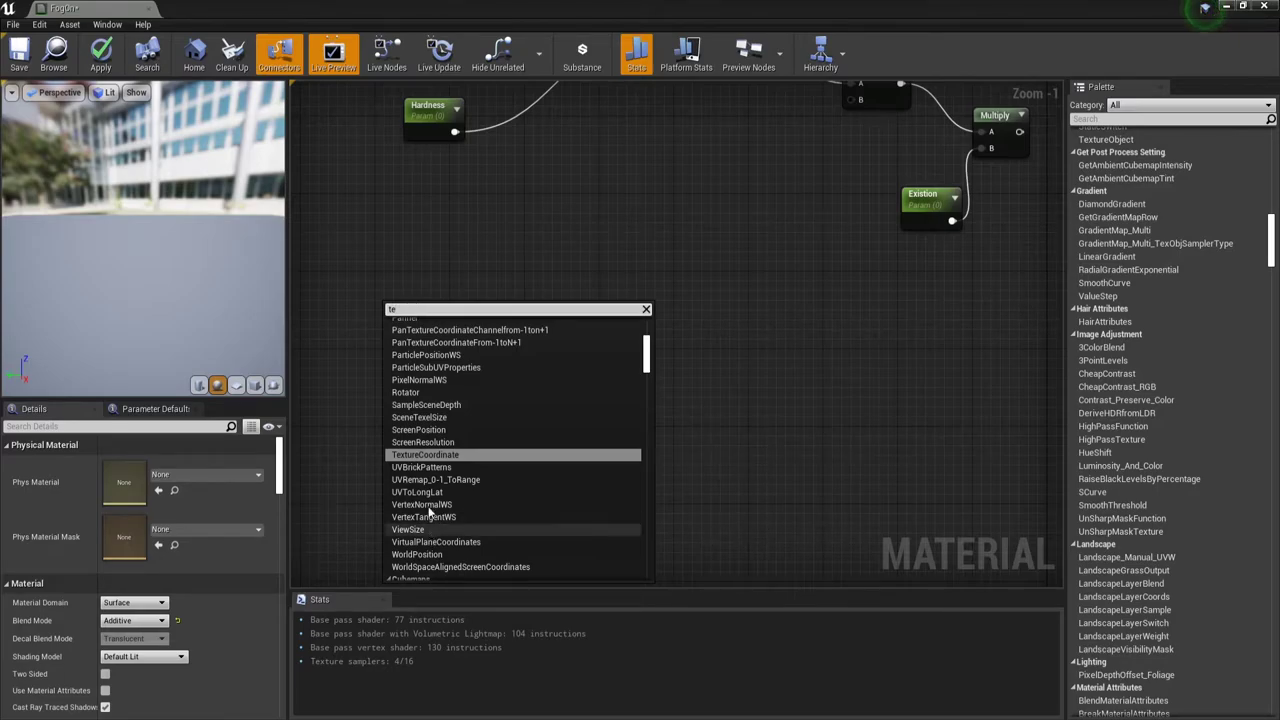
{"action": "left_click", "coordinate": [444, 456]}
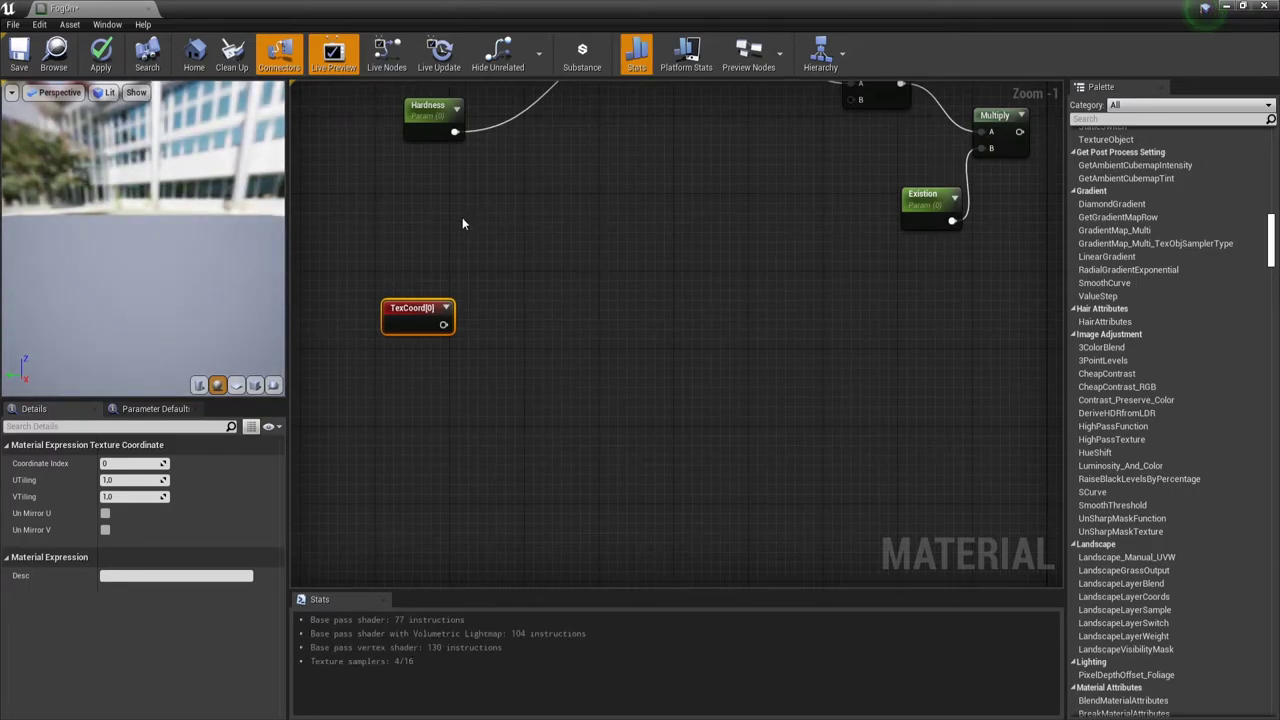
Create a Rotator node fed by the TexCoord[0] output
{"action": "left_click_drag", "start_coordinate": [443, 324], "coordinate": [561, 243]}
{"action": "type", "text": "ro"}
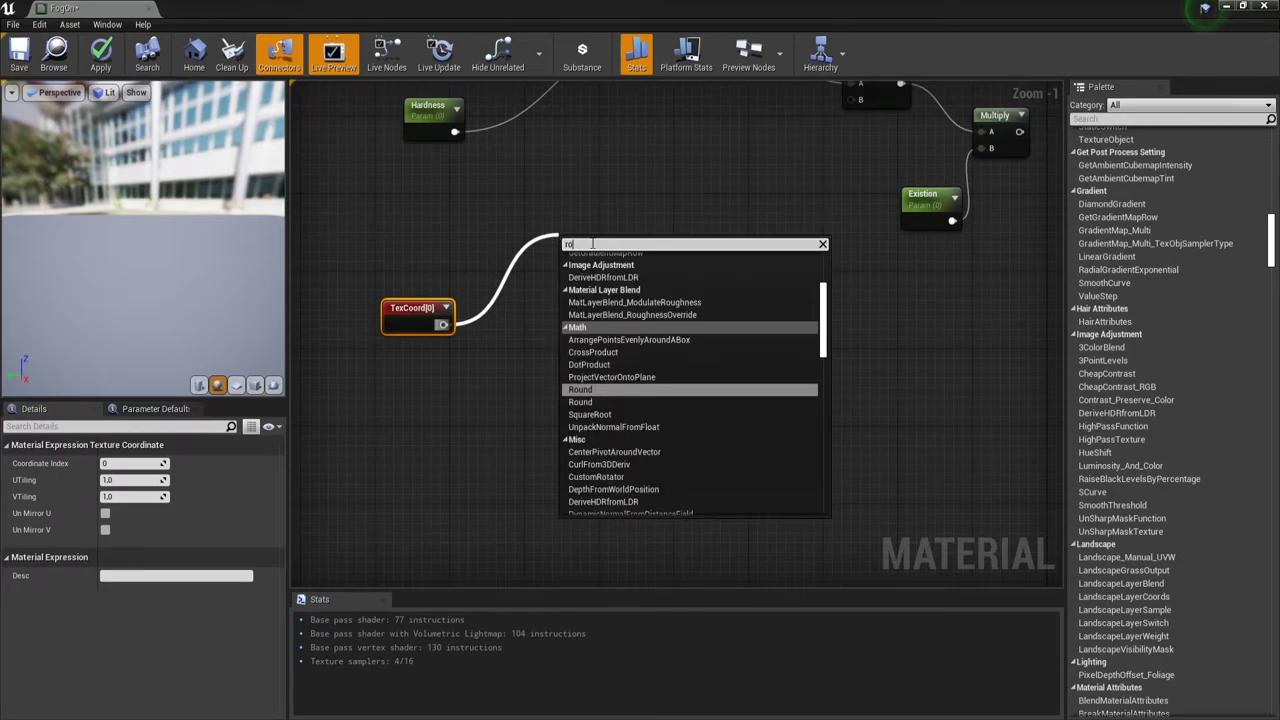
{"action": "type", "text": "t"}
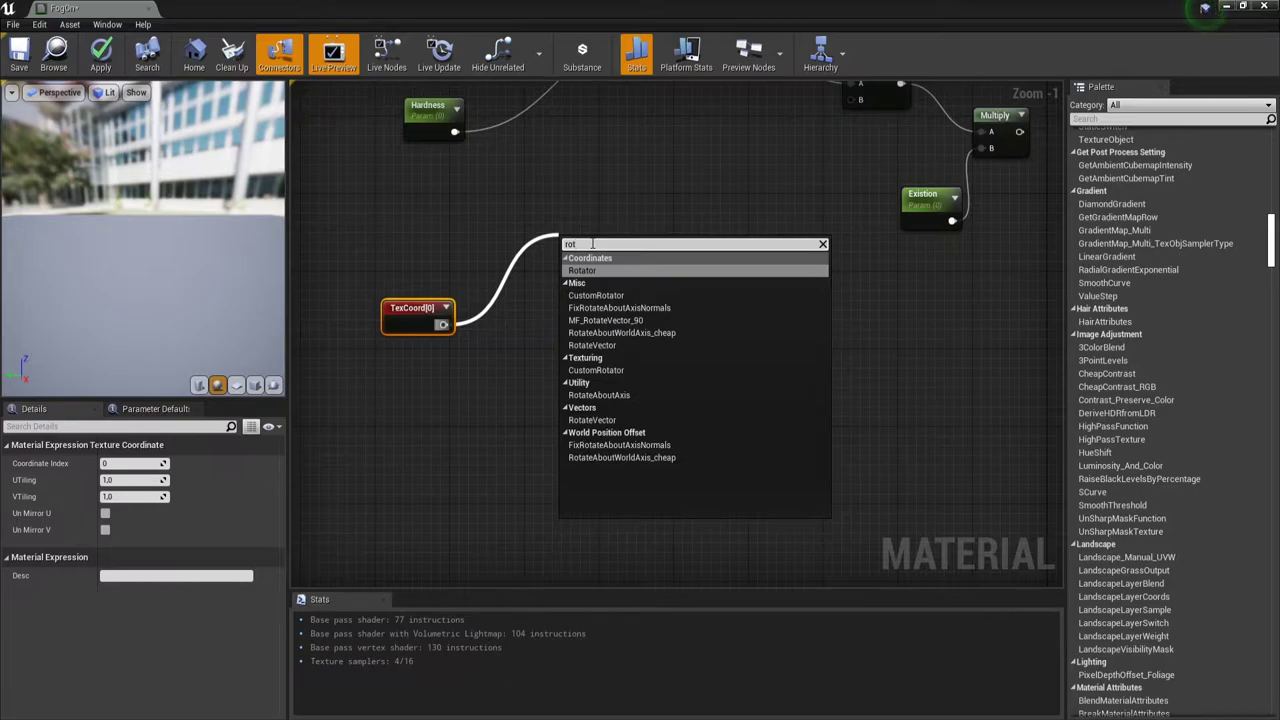
{"action": "left_click", "coordinate": [583, 270]}
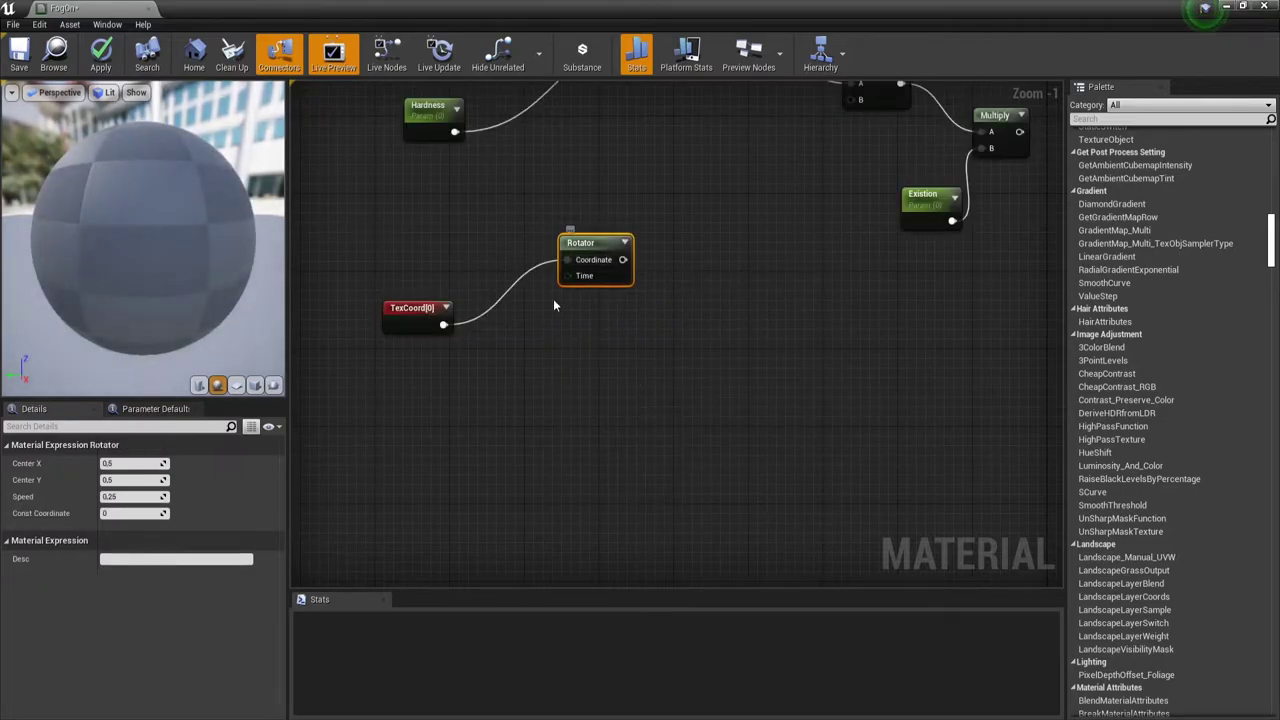
Search 'Par' for a node from a TexCoord[0] wire, browse the results, then cancel
{"action": "left_click_drag", "start_coordinate": [443, 324], "coordinate": [546, 390]}
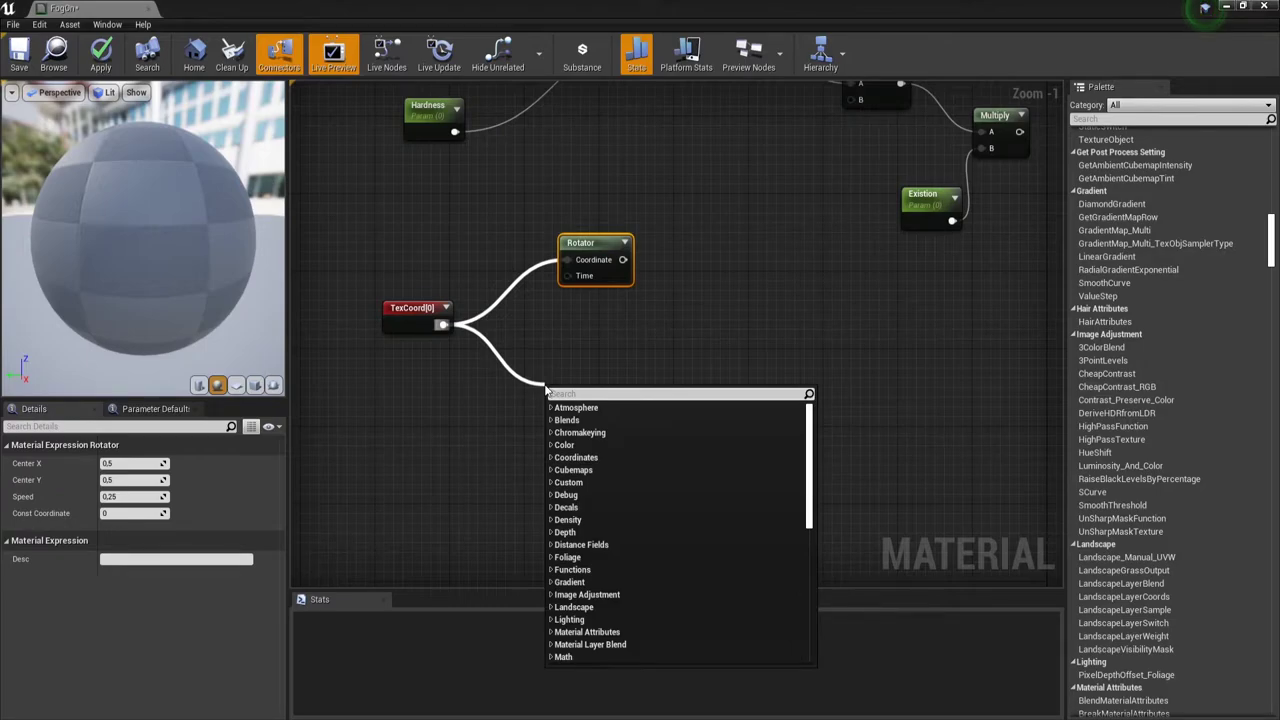
{"action": "type", "text": "Pa"}
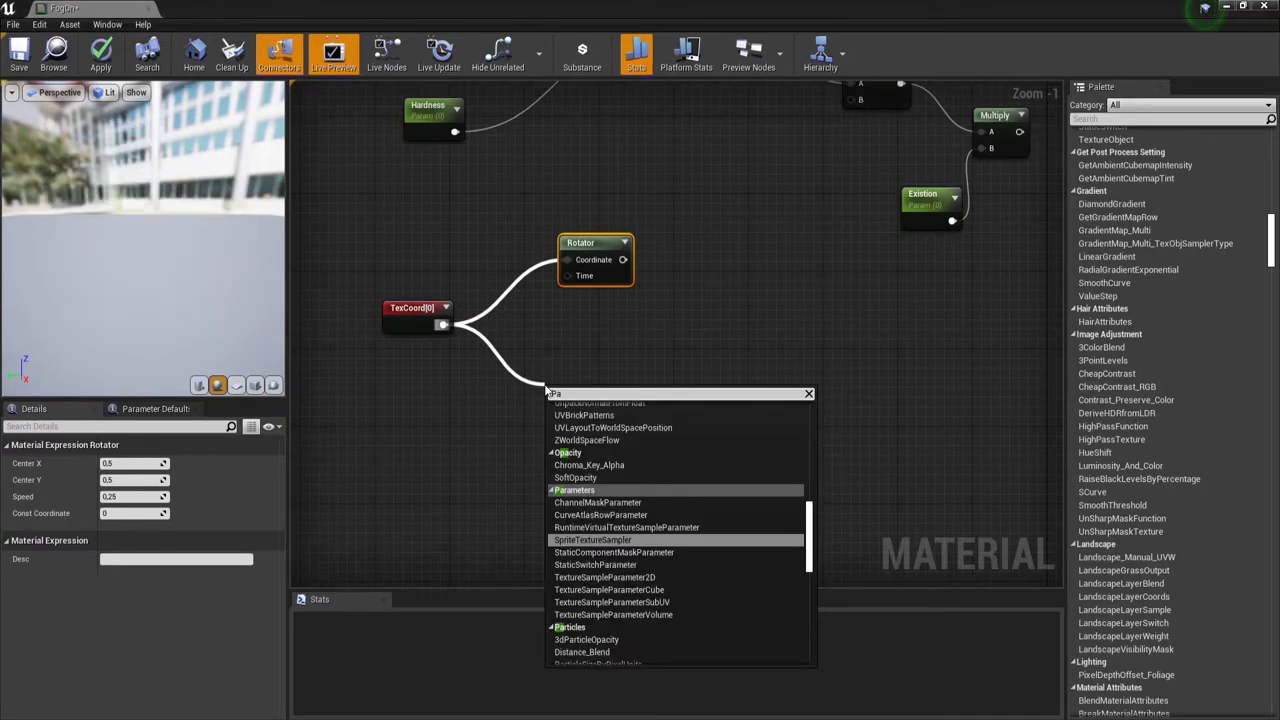
{"action": "type", "text": "r"}
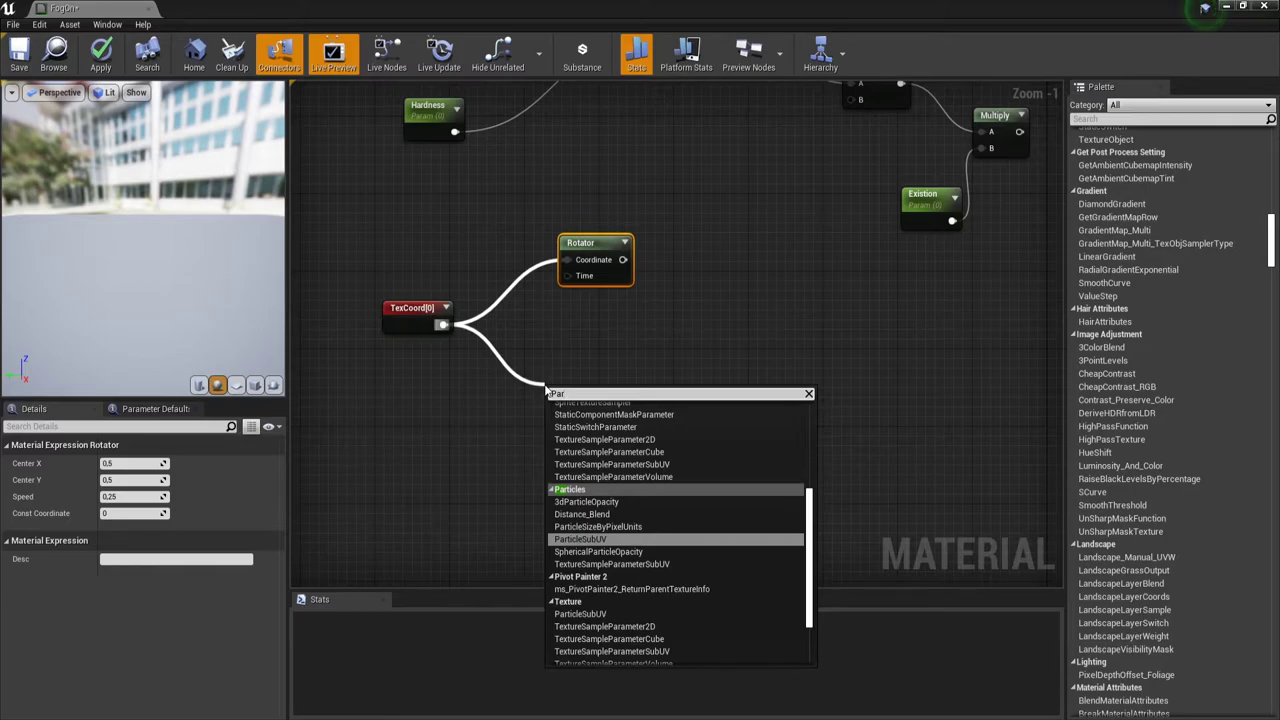
{"action": "scroll", "coordinate": [617, 483], "scroll_direction": "up", "scroll_amount": 3}
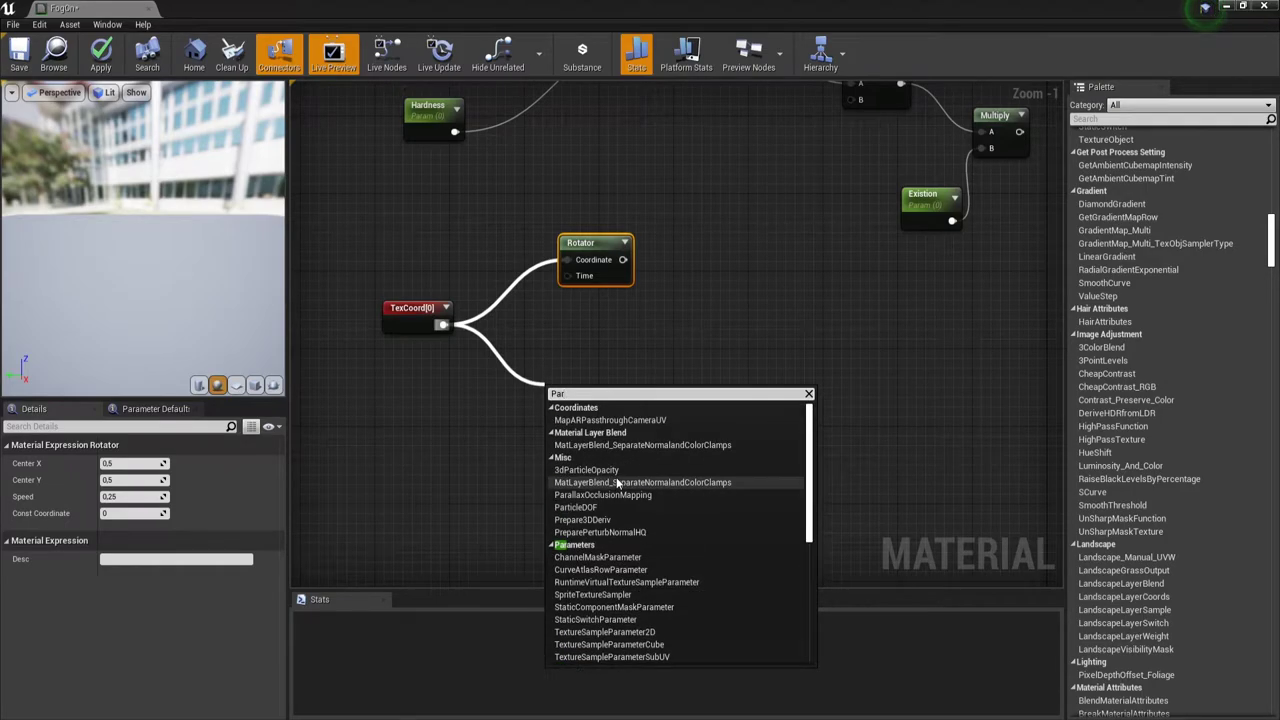
{"action": "scroll", "coordinate": [584, 543], "scroll_direction": "down", "scroll_amount": 3}
{"action": "scroll", "coordinate": [583, 541], "scroll_direction": "down", "scroll_amount": 3}
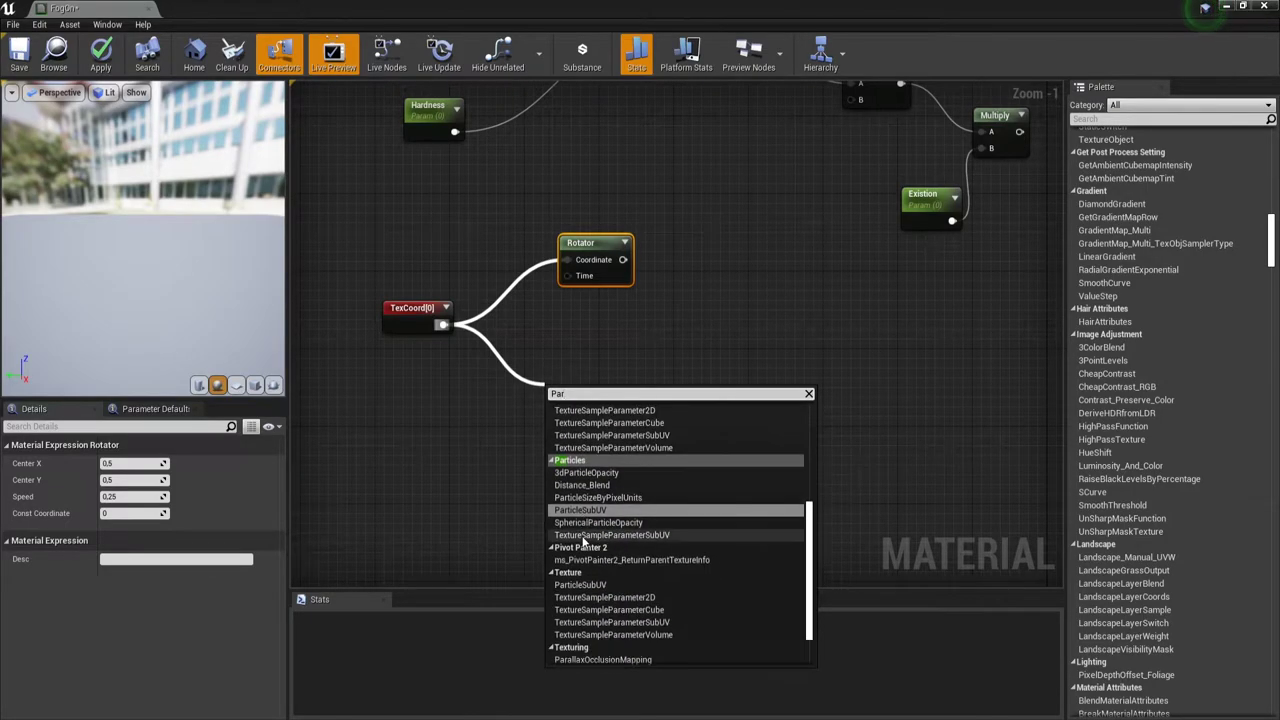
{"action": "scroll", "coordinate": [584, 543], "scroll_direction": "down", "scroll_amount": 2}
{"action": "scroll", "coordinate": [588, 545], "scroll_direction": "down", "scroll_amount": 2}
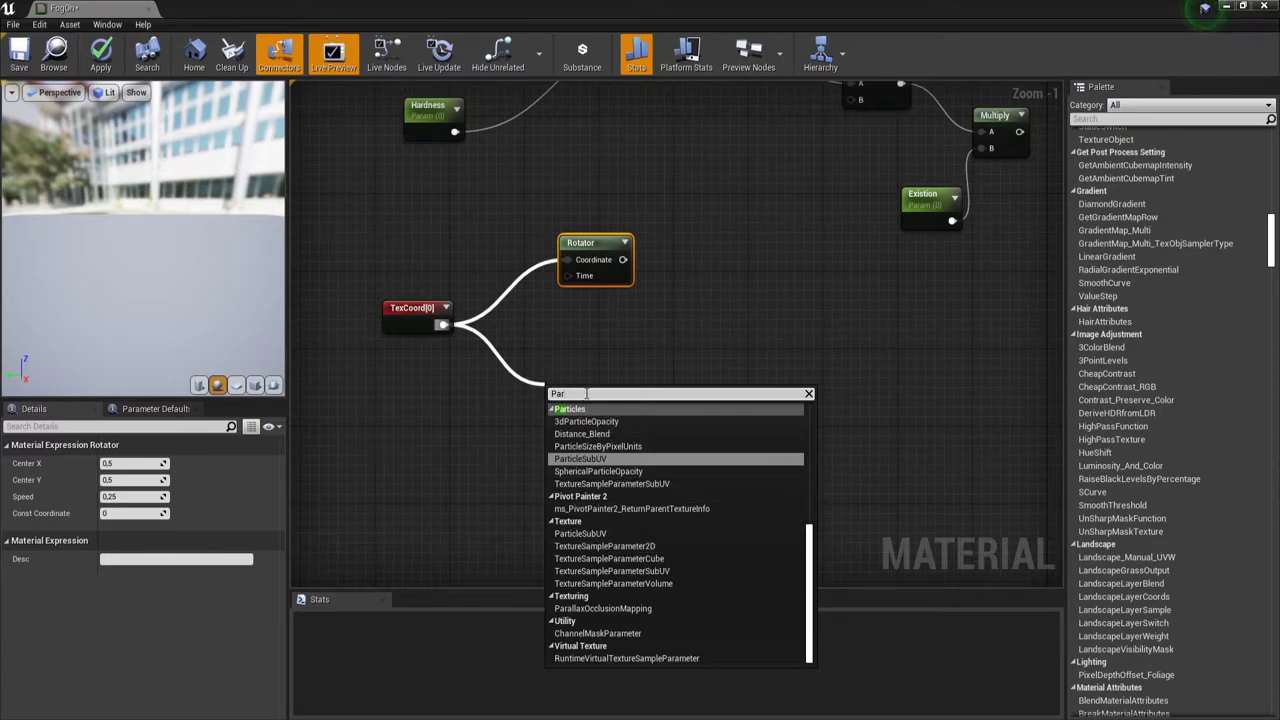
{"action": "scroll", "coordinate": [612, 482], "scroll_direction": "up", "scroll_amount": 5}
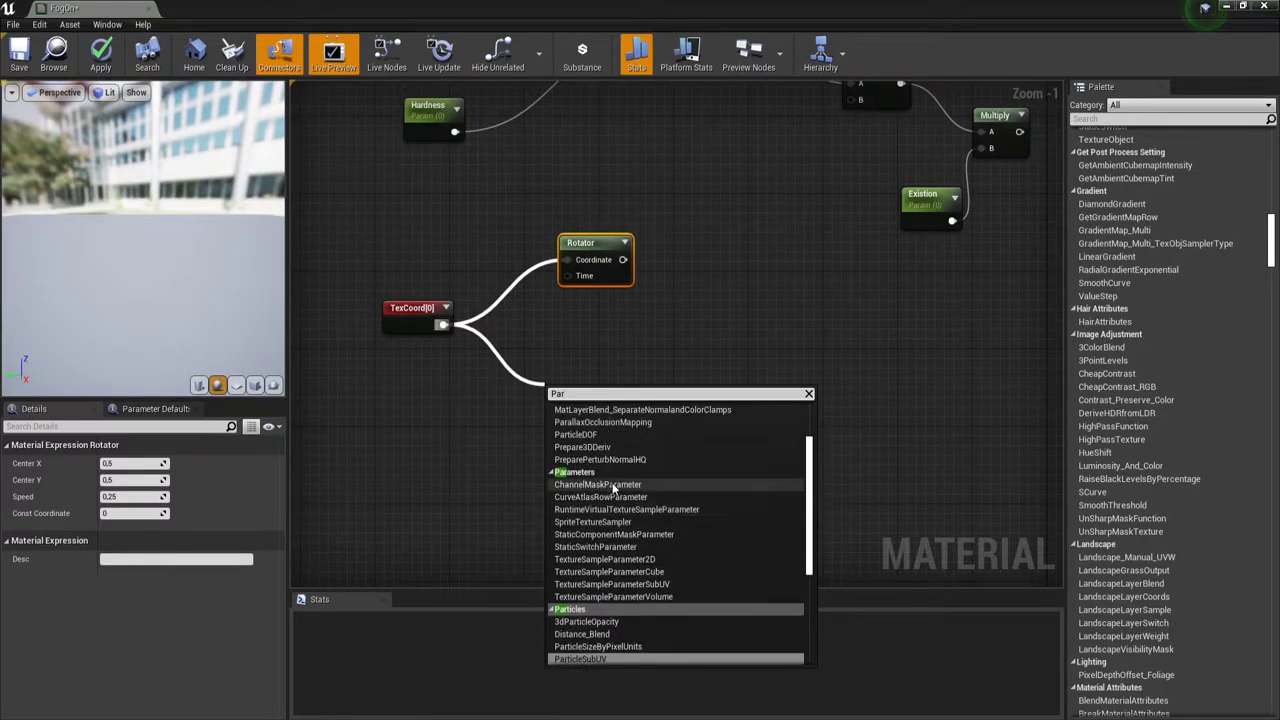
{"action": "scroll", "coordinate": [605, 480], "scroll_direction": "up", "scroll_amount": 2}
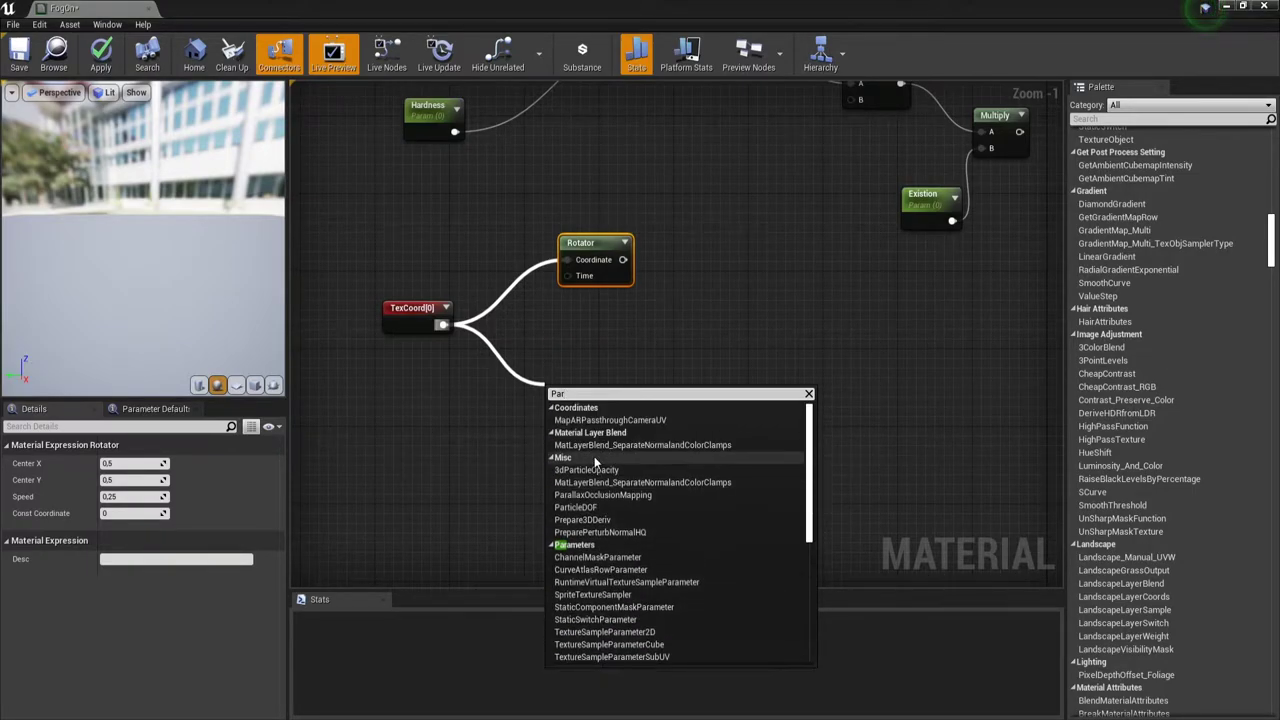
{"action": "scroll", "coordinate": [600, 480], "scroll_direction": "down", "scroll_amount": 3}
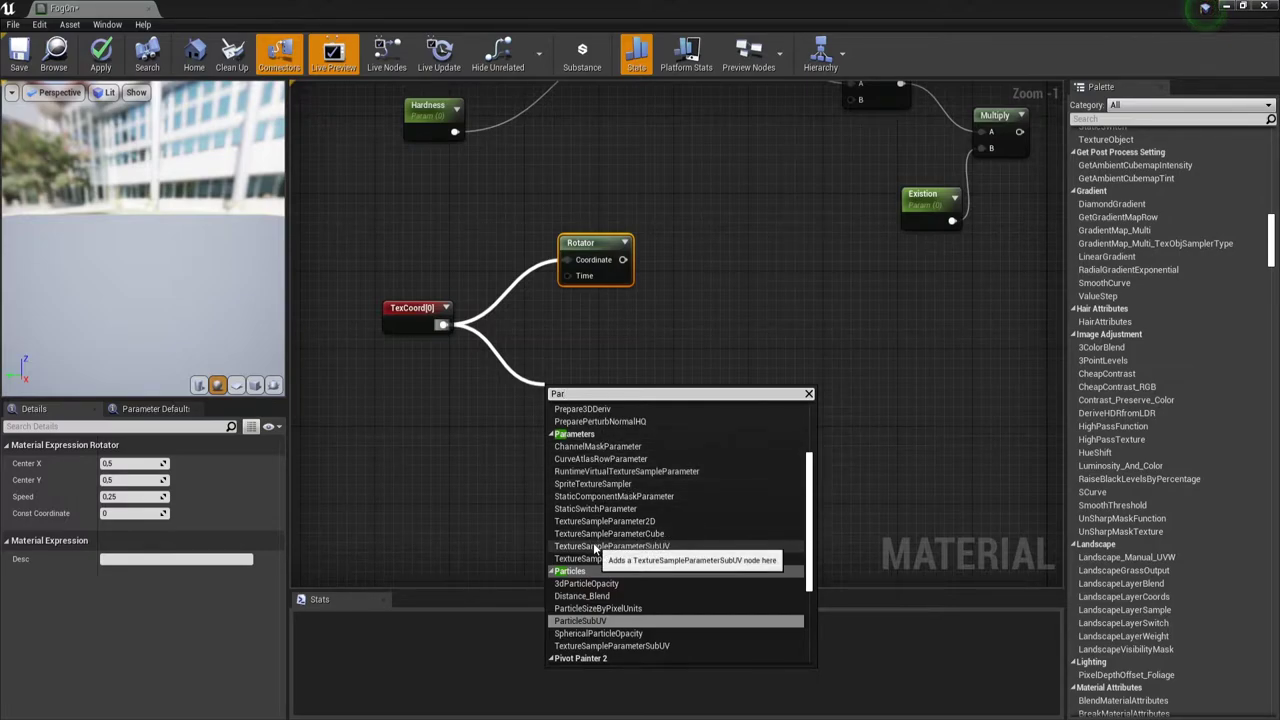
{"action": "scroll", "coordinate": [600, 545], "scroll_direction": "down", "scroll_amount": 3}
{"action": "scroll", "coordinate": [604, 549], "scroll_direction": "down", "scroll_amount": 2}
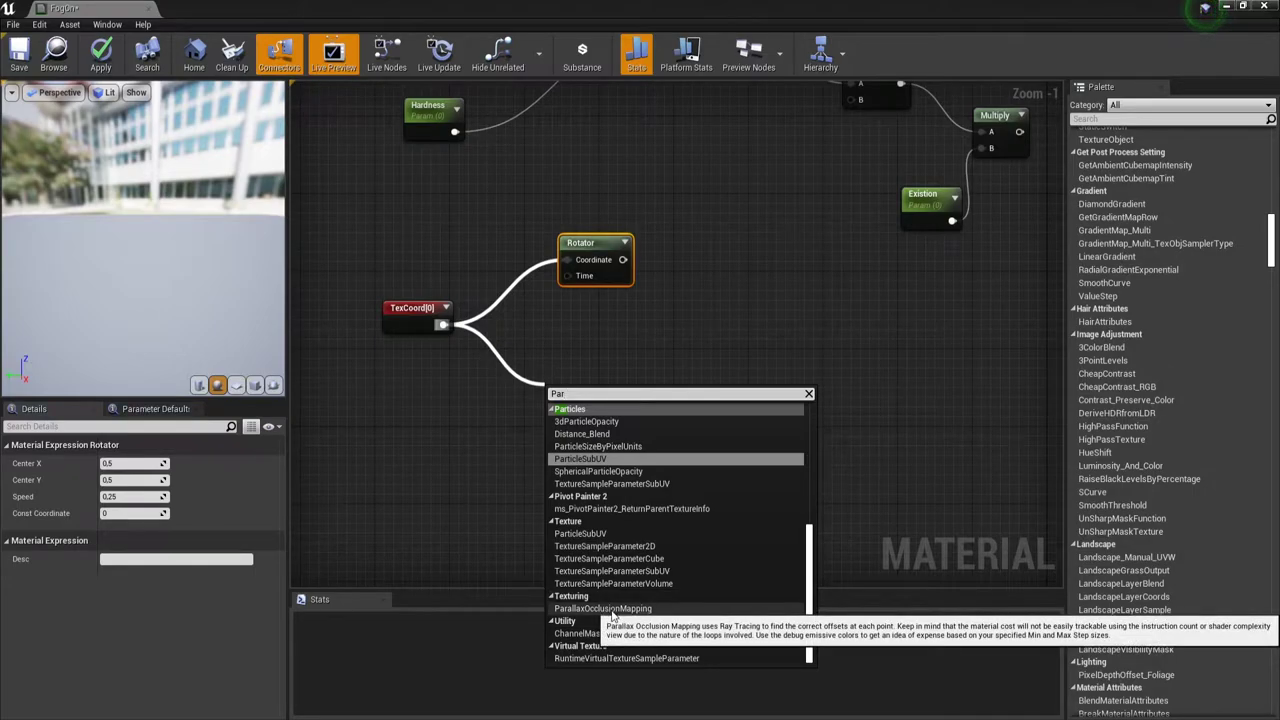
{"action": "scroll", "coordinate": [600, 580], "scroll_direction": "up", "scroll_amount": 7}
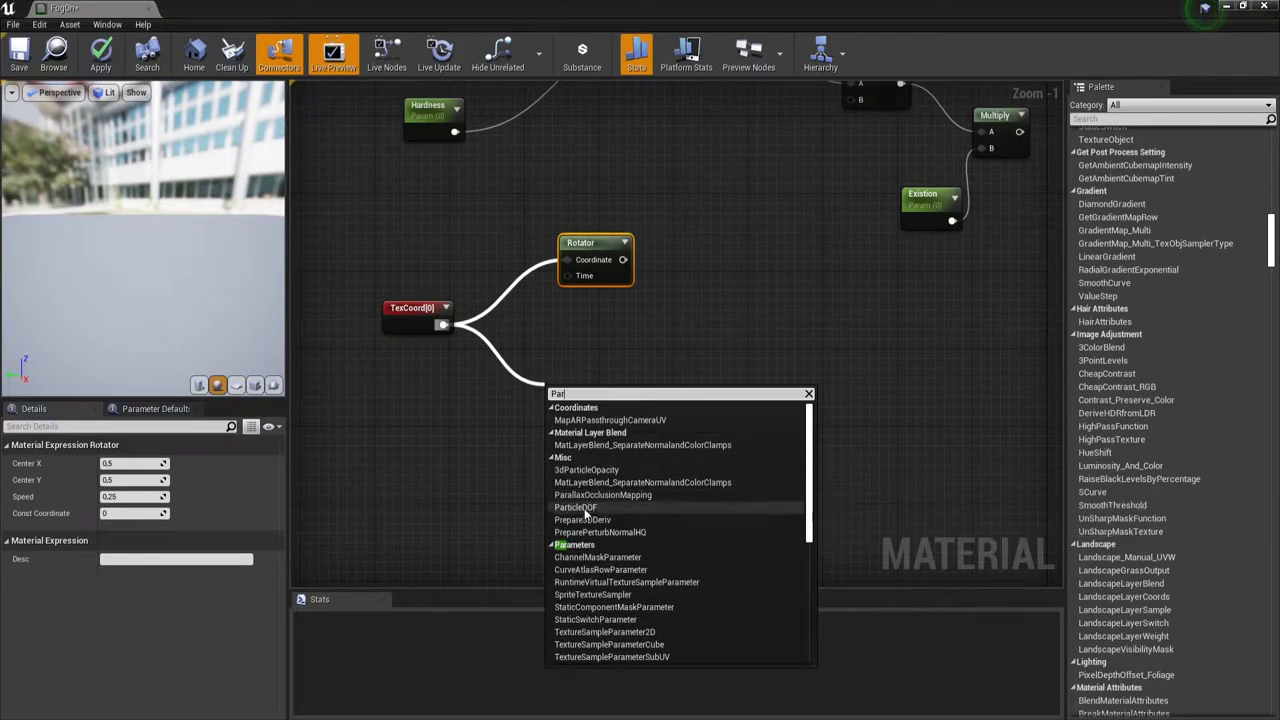
{"action": "left_click", "coordinate": [610, 306]}
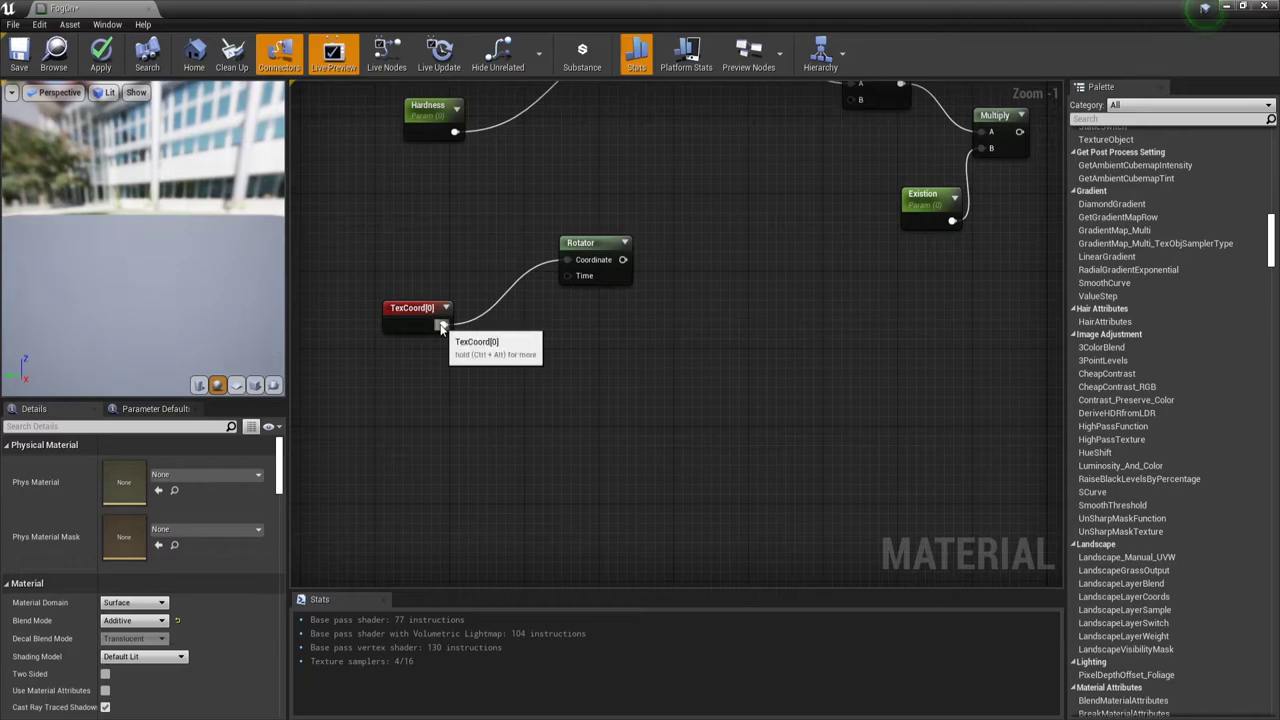
Retry the TexCoord[0] node search with variations of 'par', then dismiss it
{"action": "left_click_drag", "start_coordinate": [443, 324], "coordinate": [557, 404]}
{"action": "type", "text": "p"}
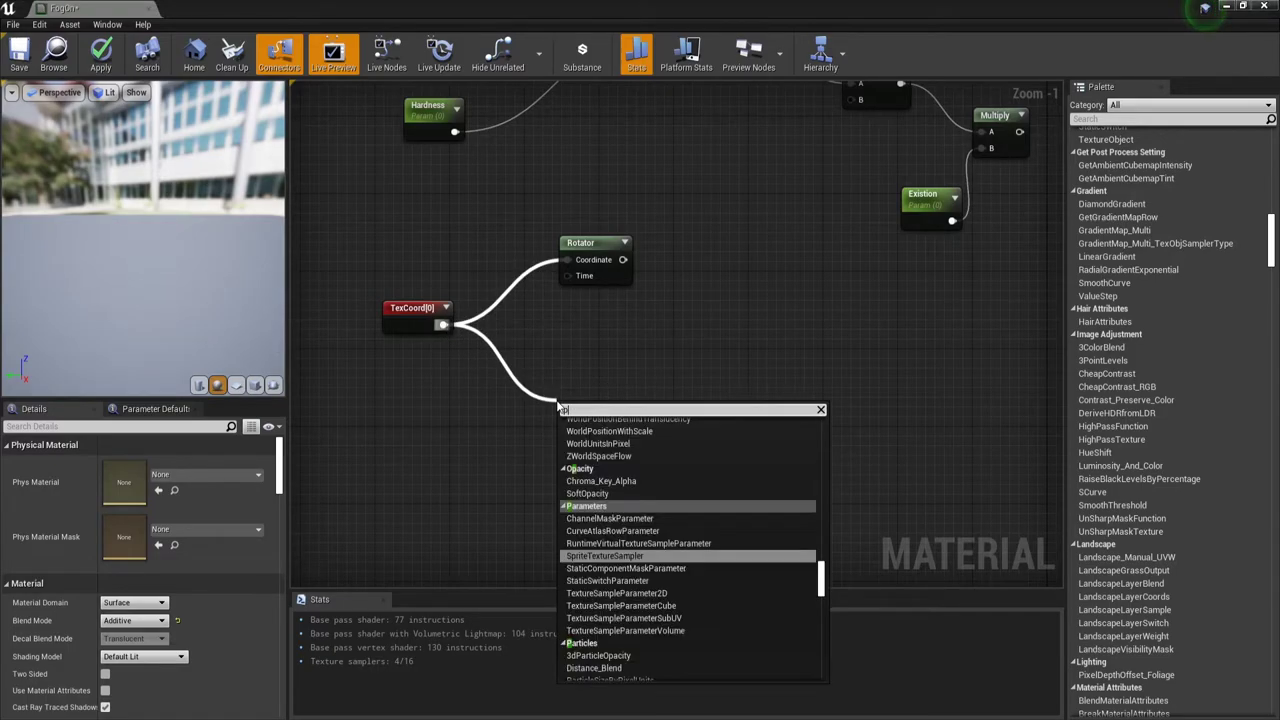
{"action": "type", "text": "ar"}
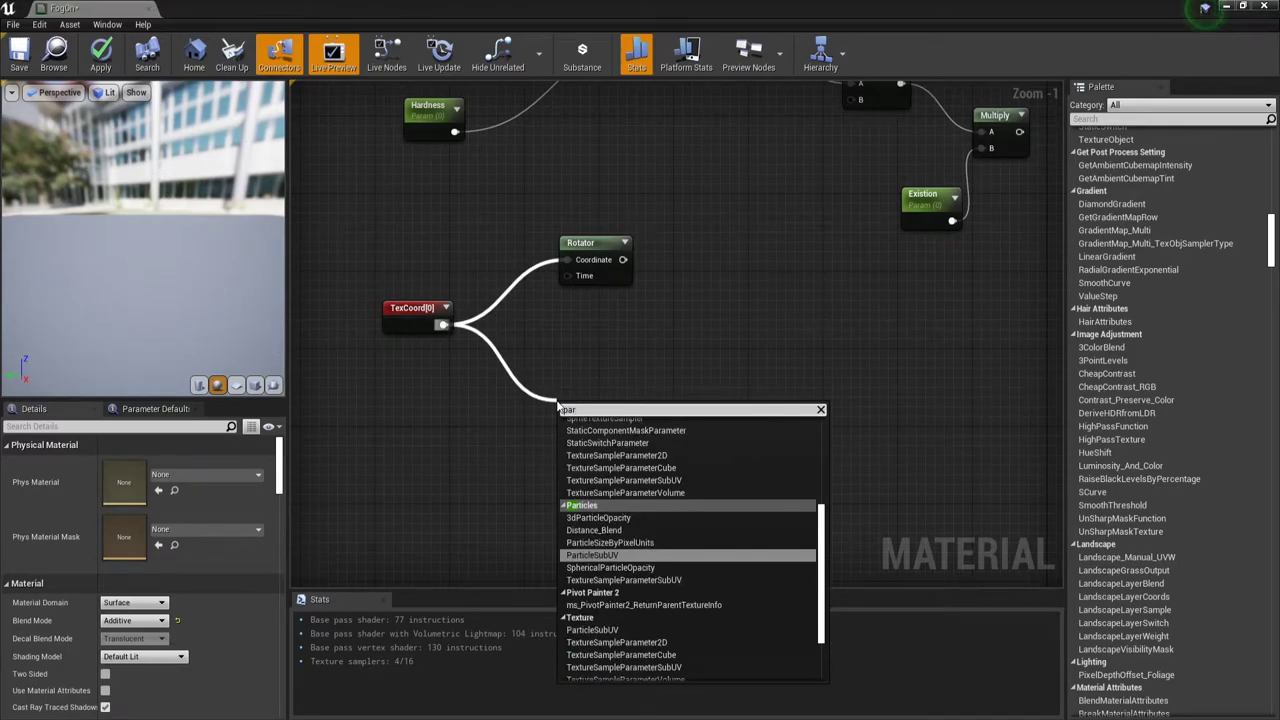
{"action": "scroll", "coordinate": [655, 450], "scroll_direction": "down", "scroll_amount": 3}
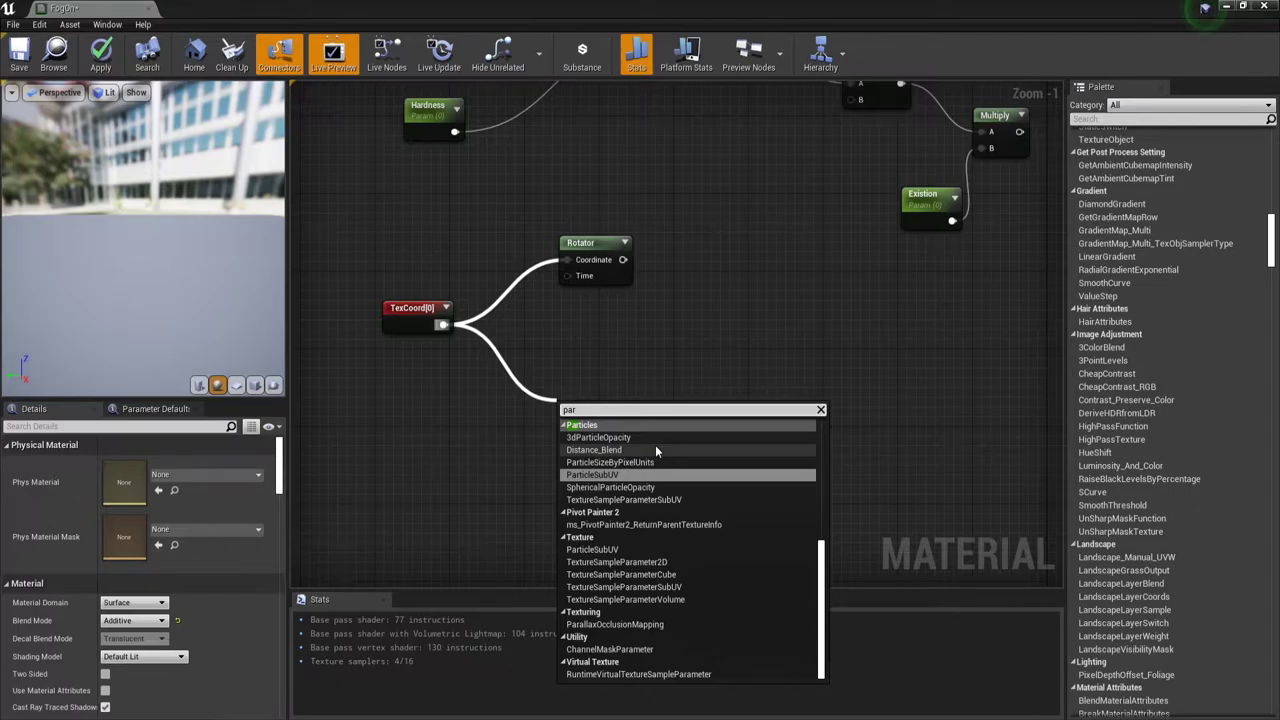
{"action": "type", "text": "c"}
{"action": "key", "text": "BackSpace"}
{"action": "key", "text": "BackSpace"}
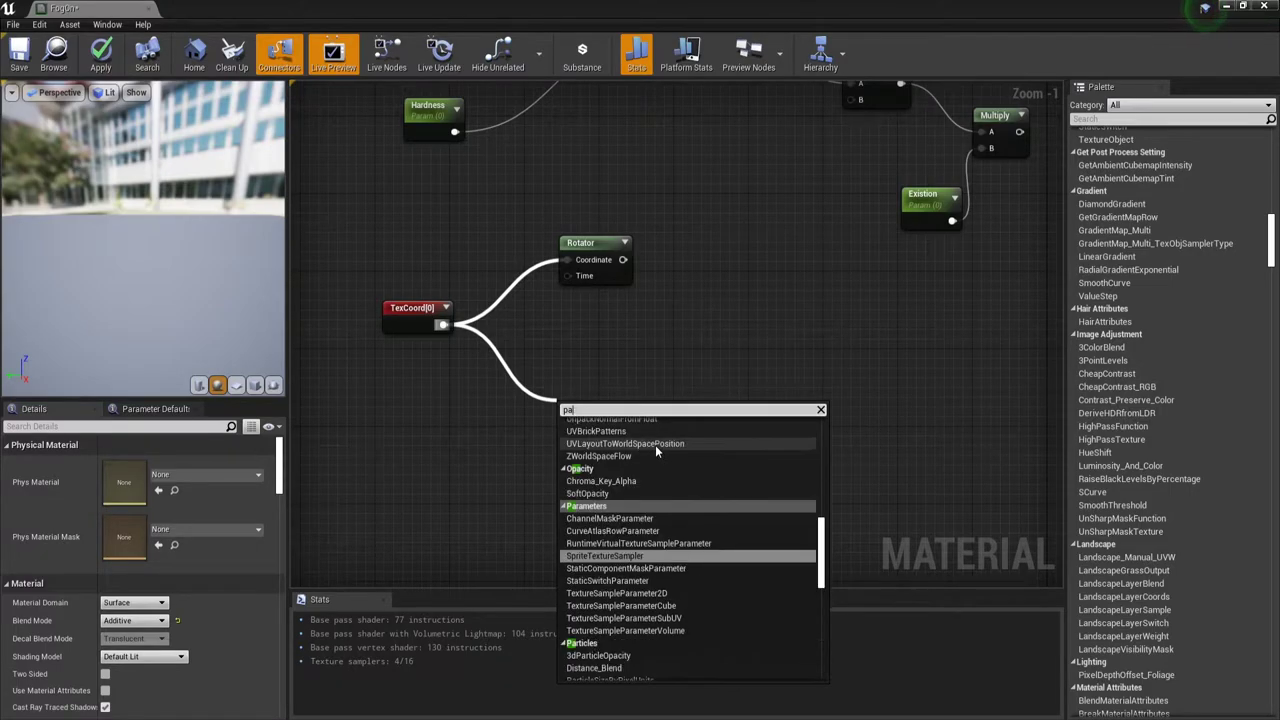
{"action": "type", "text": "ci"}
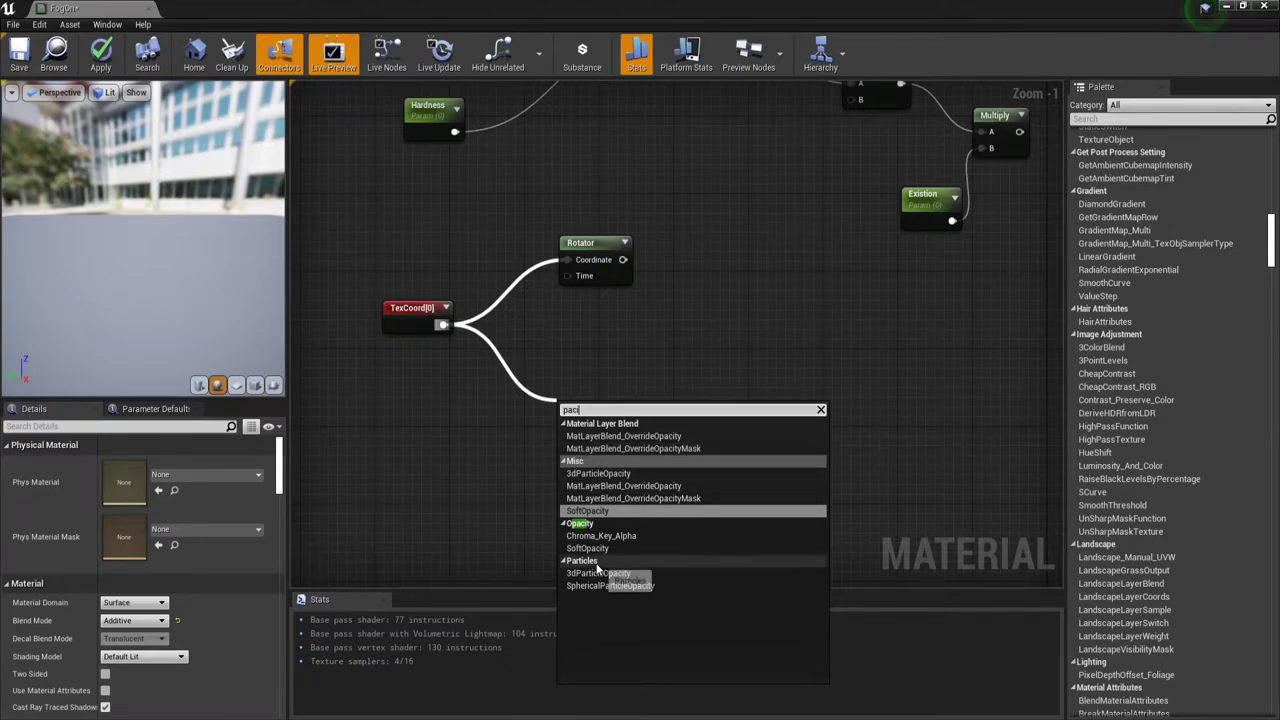
{"action": "left_click", "coordinate": [637, 370]}
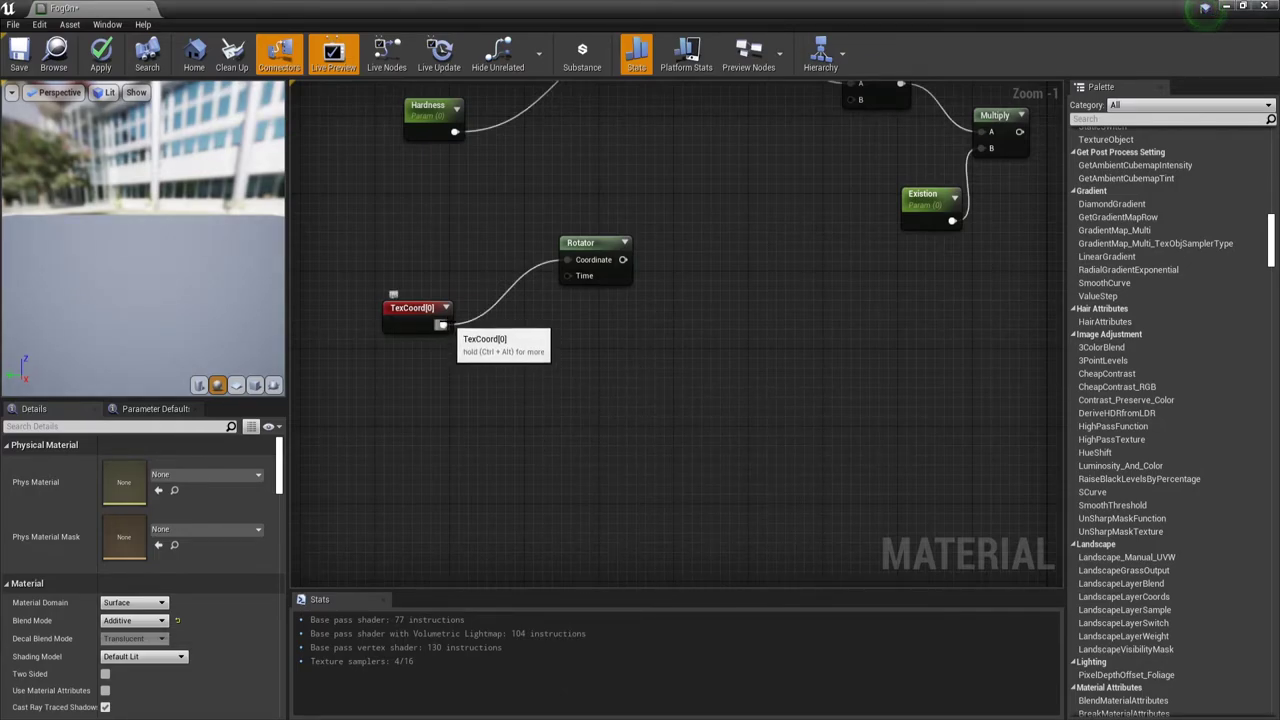
Search 'par' from TexCoord[0] and add a Panner node wired to it
{"action": "left_click_drag", "start_coordinate": [443, 324], "coordinate": [586, 393]}
{"action": "type", "text": "parne"}
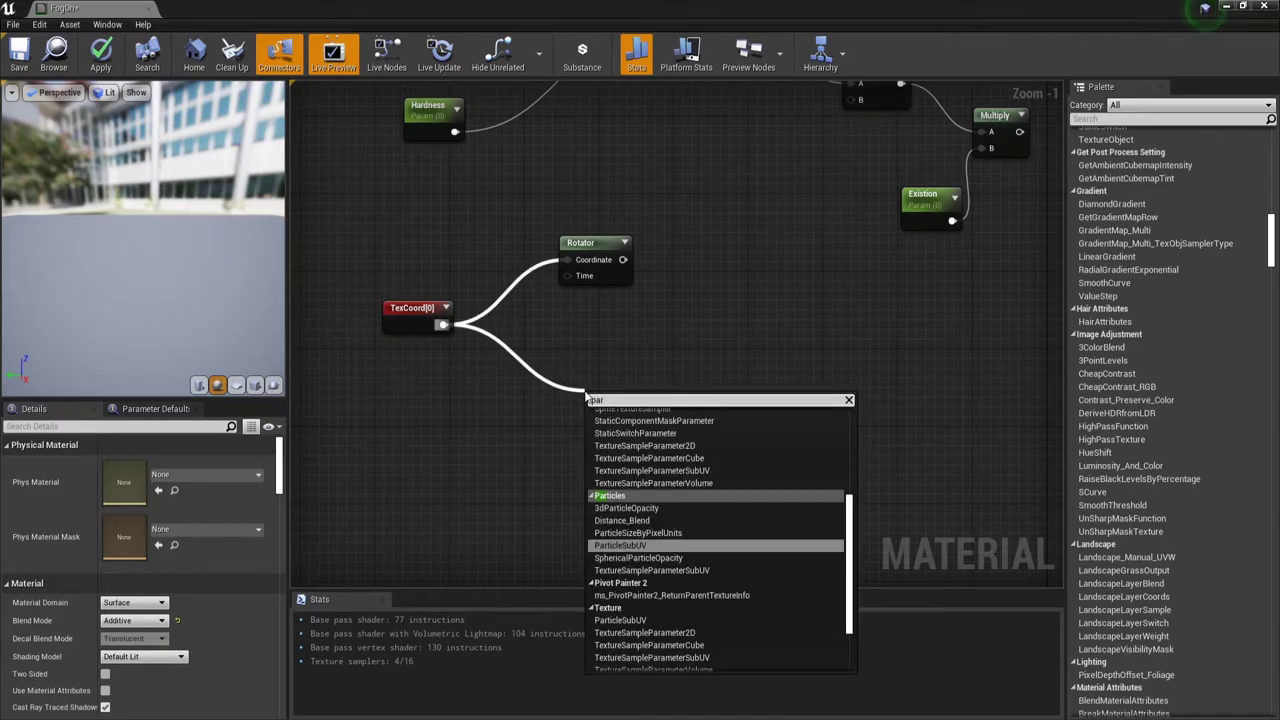
{"action": "key", "text": "BackSpace"}
{"action": "key", "text": "BackSpace"}
{"action": "key", "text": "BackSpace"}
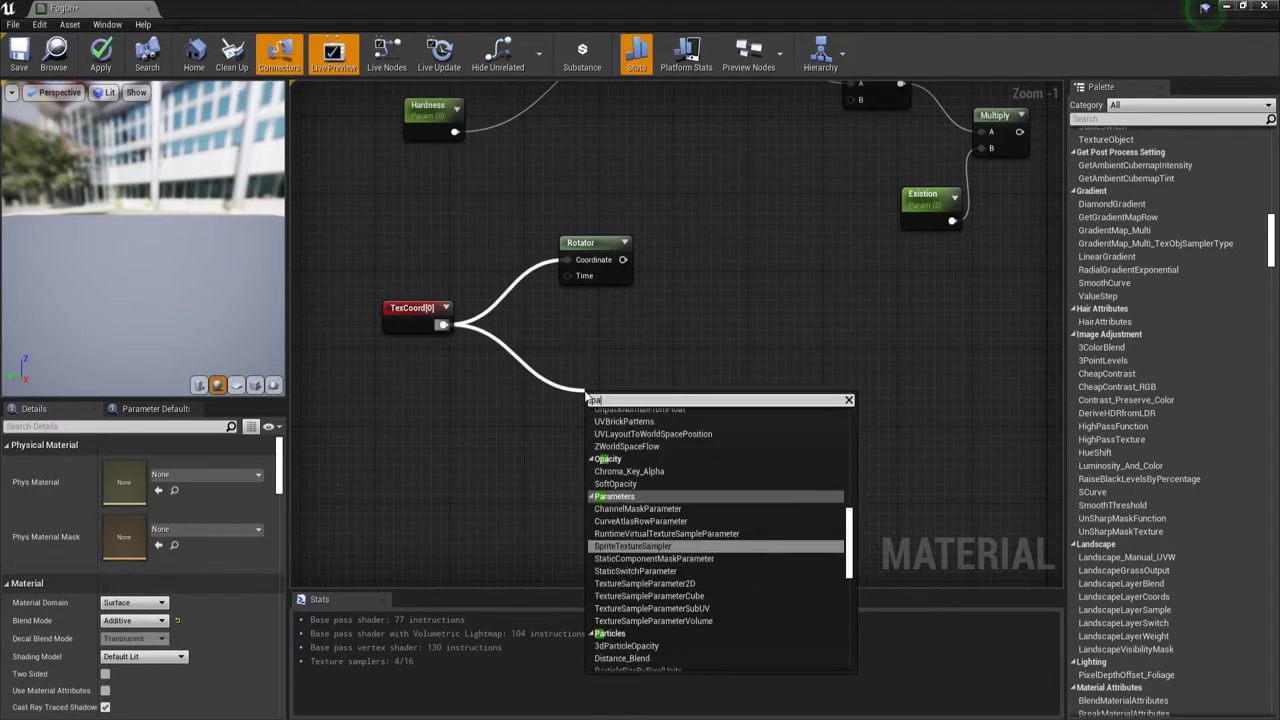
{"action": "key", "text": "BackSpace"}
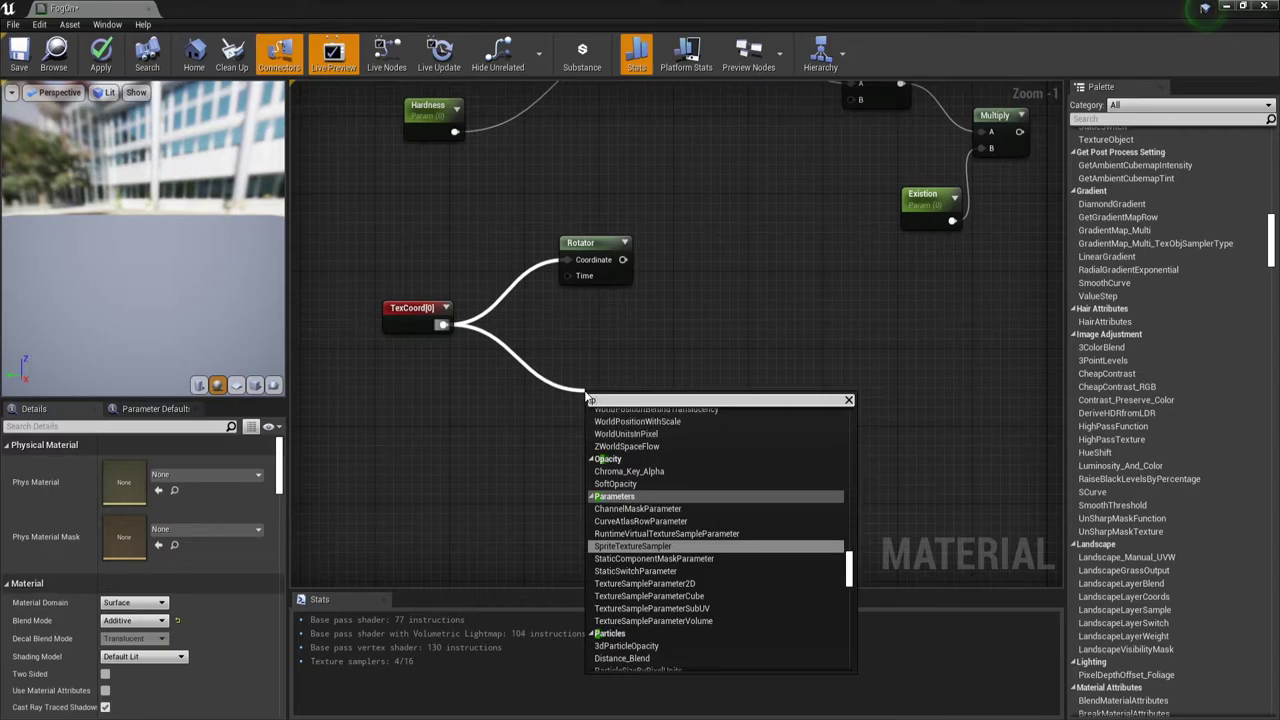
{"action": "scroll", "coordinate": [706, 562], "scroll_direction": "up", "scroll_amount": 5}
{"action": "scroll", "coordinate": [706, 562], "scroll_direction": "up", "scroll_amount": 5}
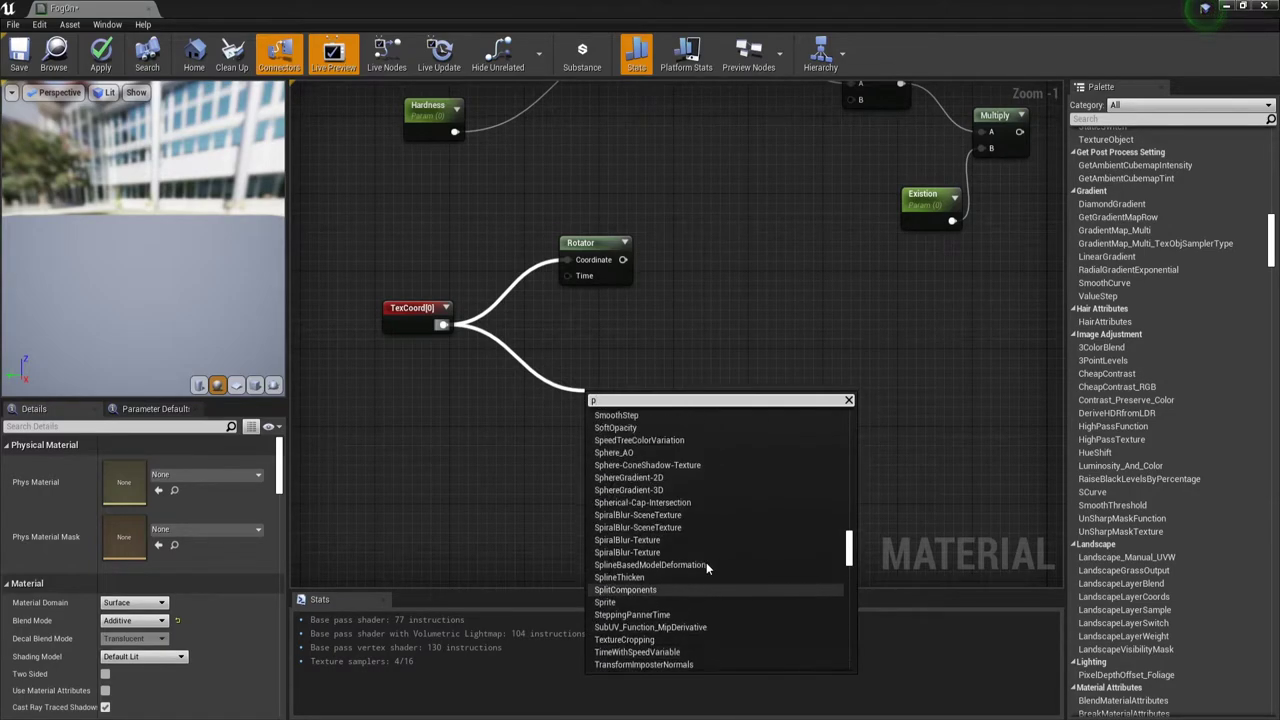
{"action": "scroll", "coordinate": [706, 562], "scroll_direction": "up", "scroll_amount": 5}
{"action": "left_click_drag", "start_coordinate": [849, 545], "coordinate": [851, 422]}
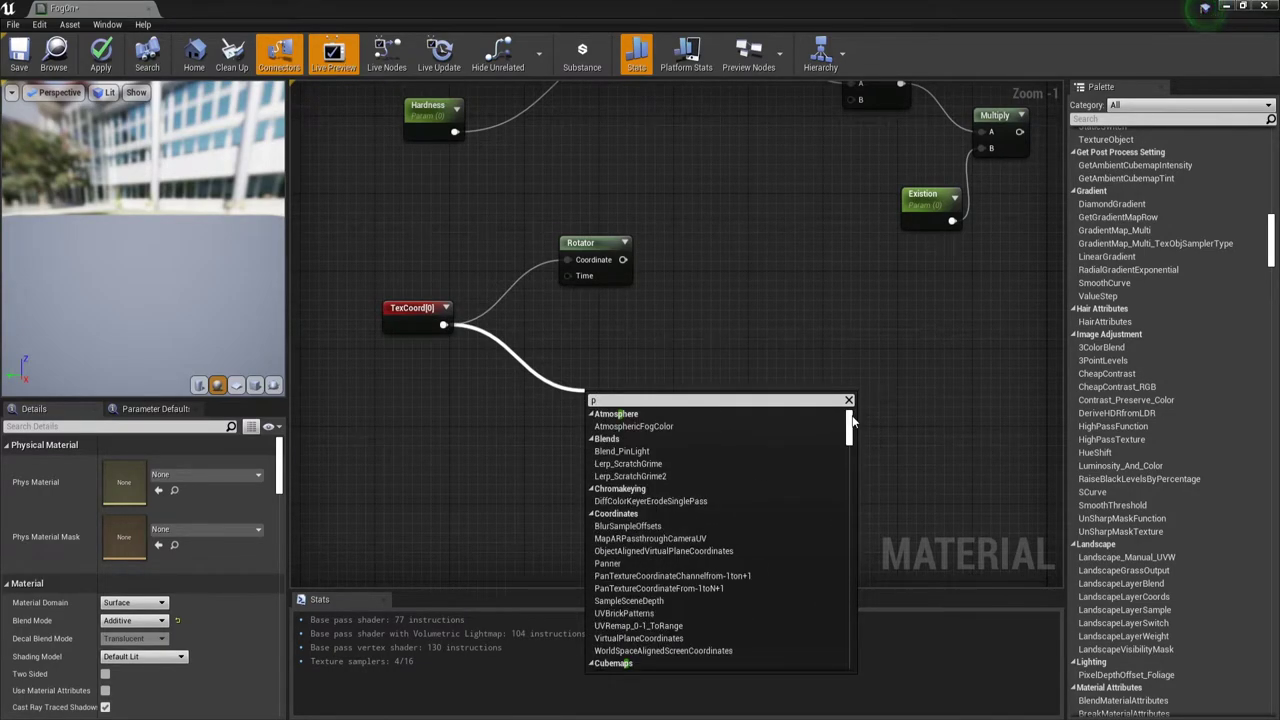
{"action": "scroll", "coordinate": [722, 440], "scroll_direction": "down", "scroll_amount": 1}
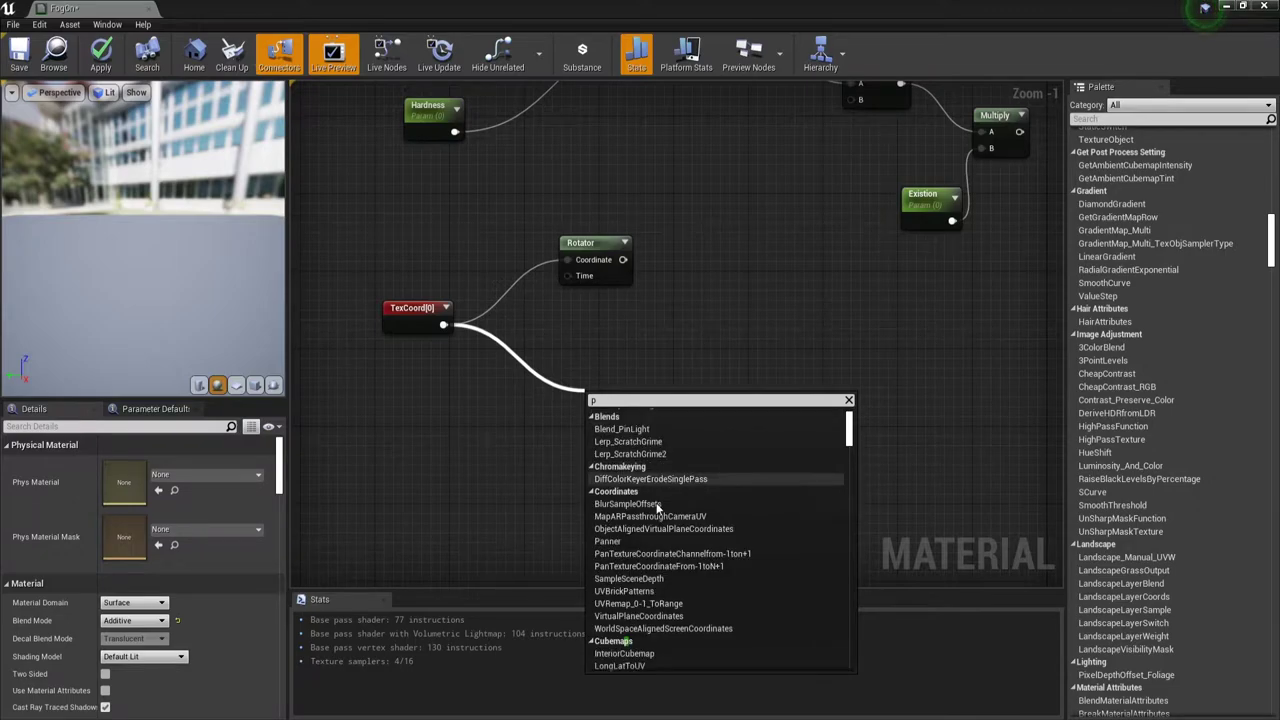
{"action": "left_click", "coordinate": [610, 541]}
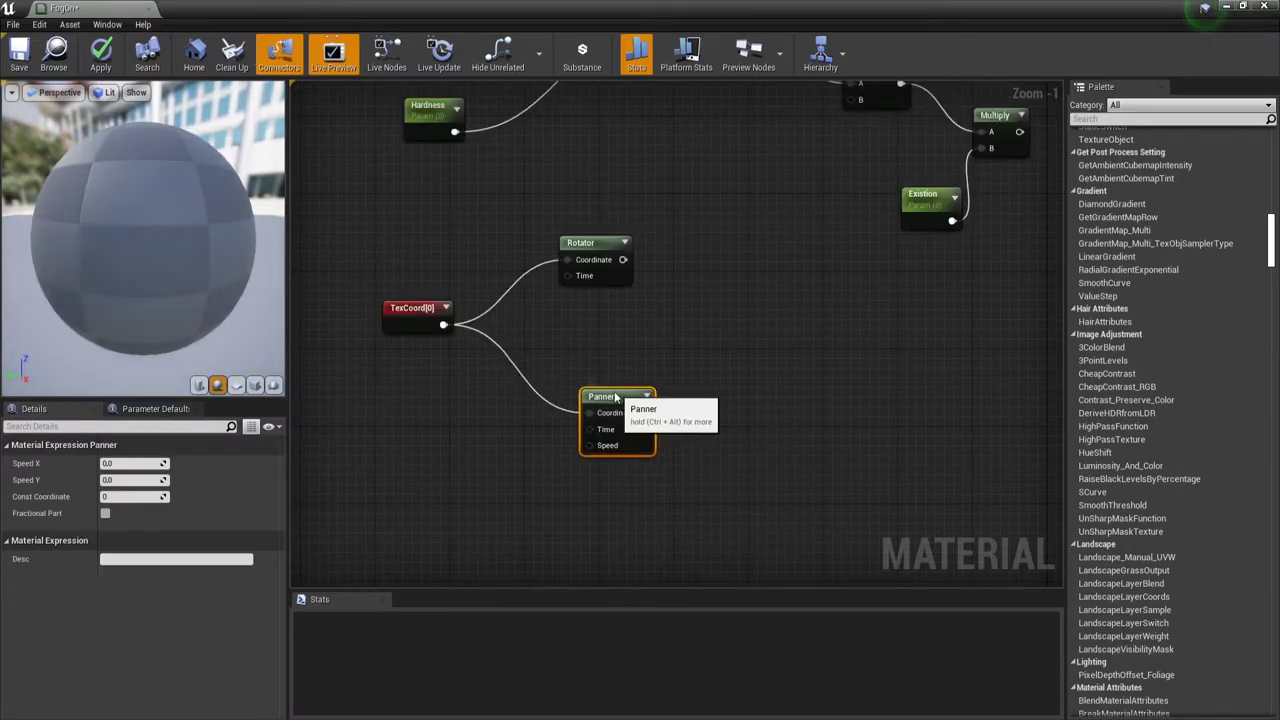
Position the Panner and Rotator nodes and dock the FogOn editor beside the Map tab
{"action": "left_click_drag", "start_coordinate": [615, 397], "coordinate": [580, 384]}
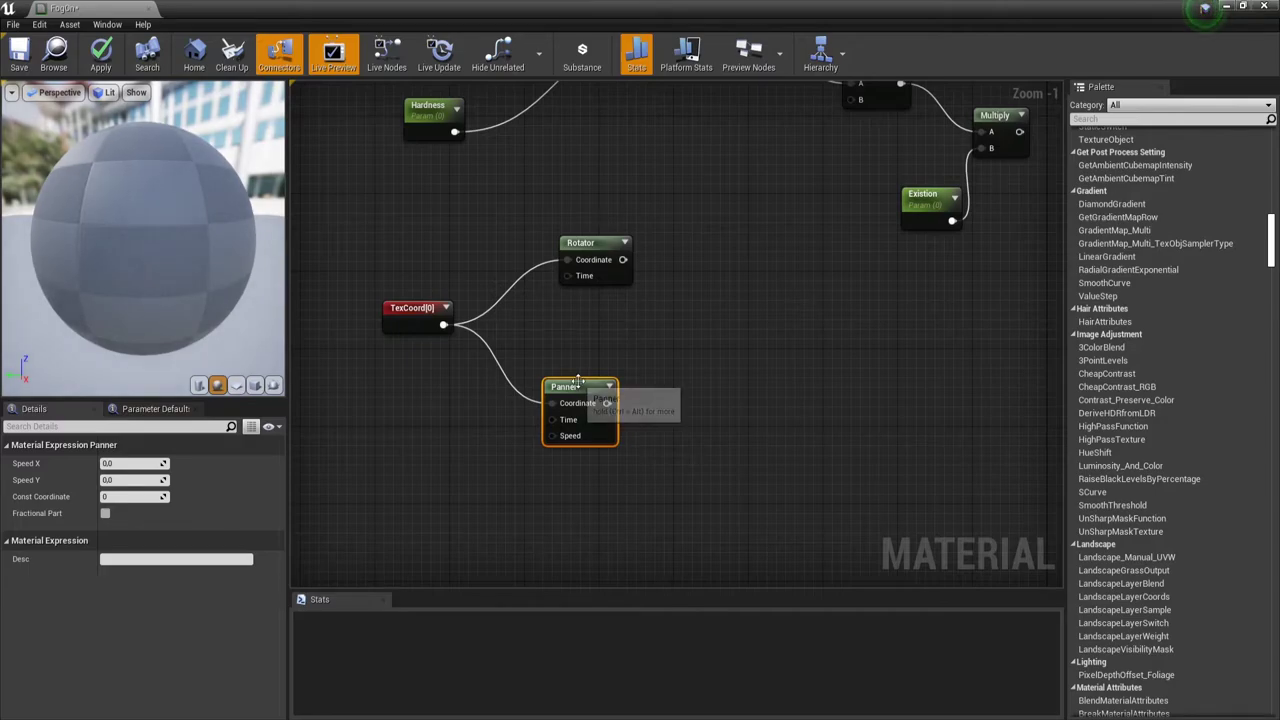
{"action": "left_click_drag", "start_coordinate": [565, 343], "coordinate": [636, 509]}
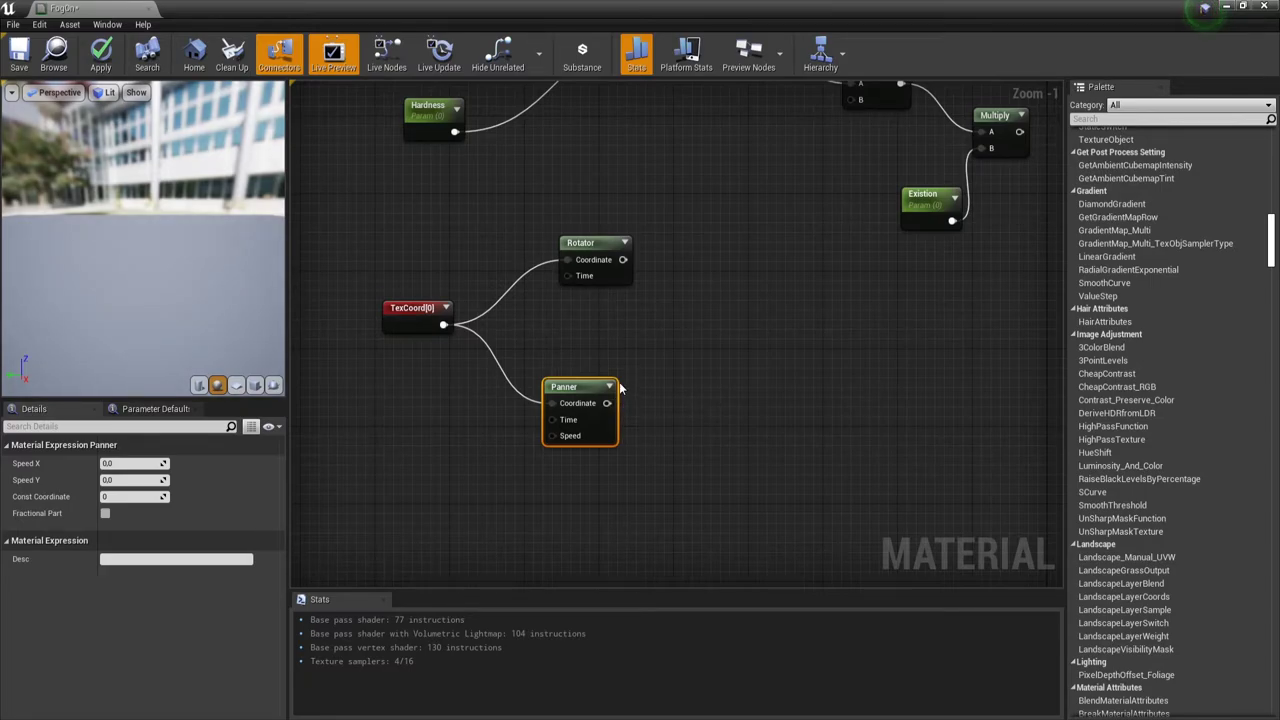
{"action": "left_click_drag", "start_coordinate": [595, 238], "coordinate": [576, 244]}
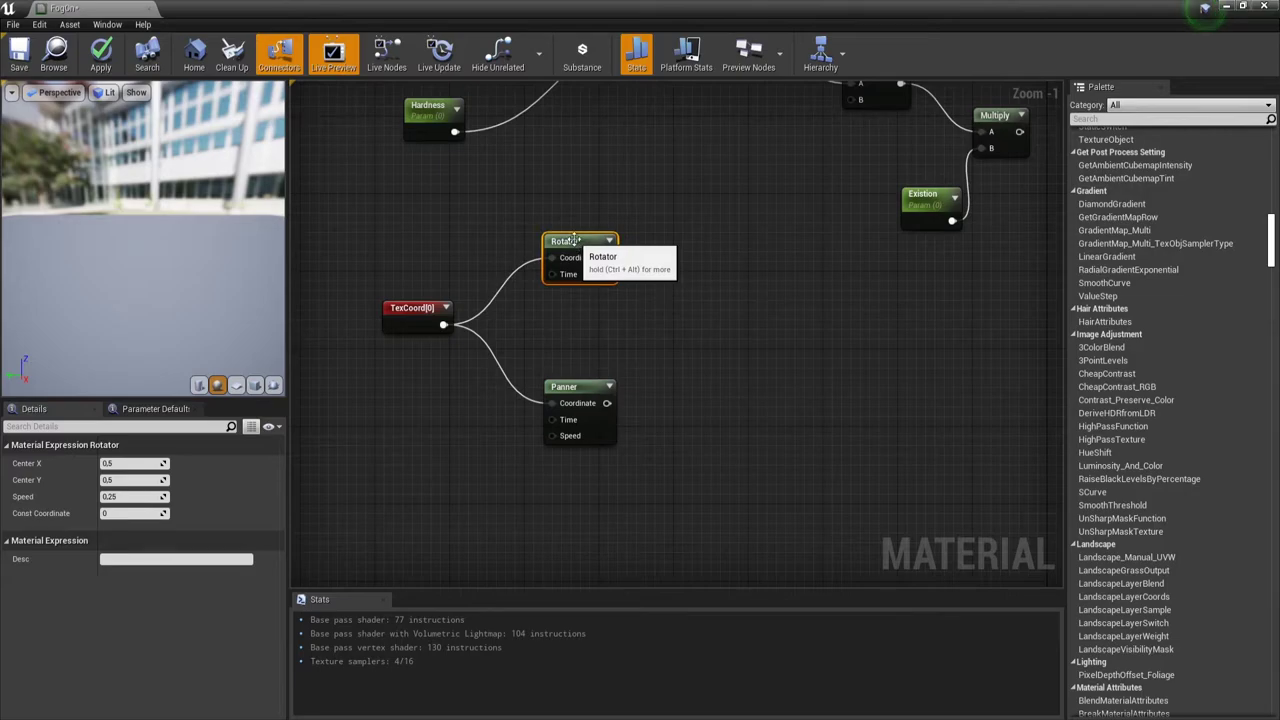
{"action": "left_click_drag", "start_coordinate": [140, 8], "coordinate": [341, 7]}
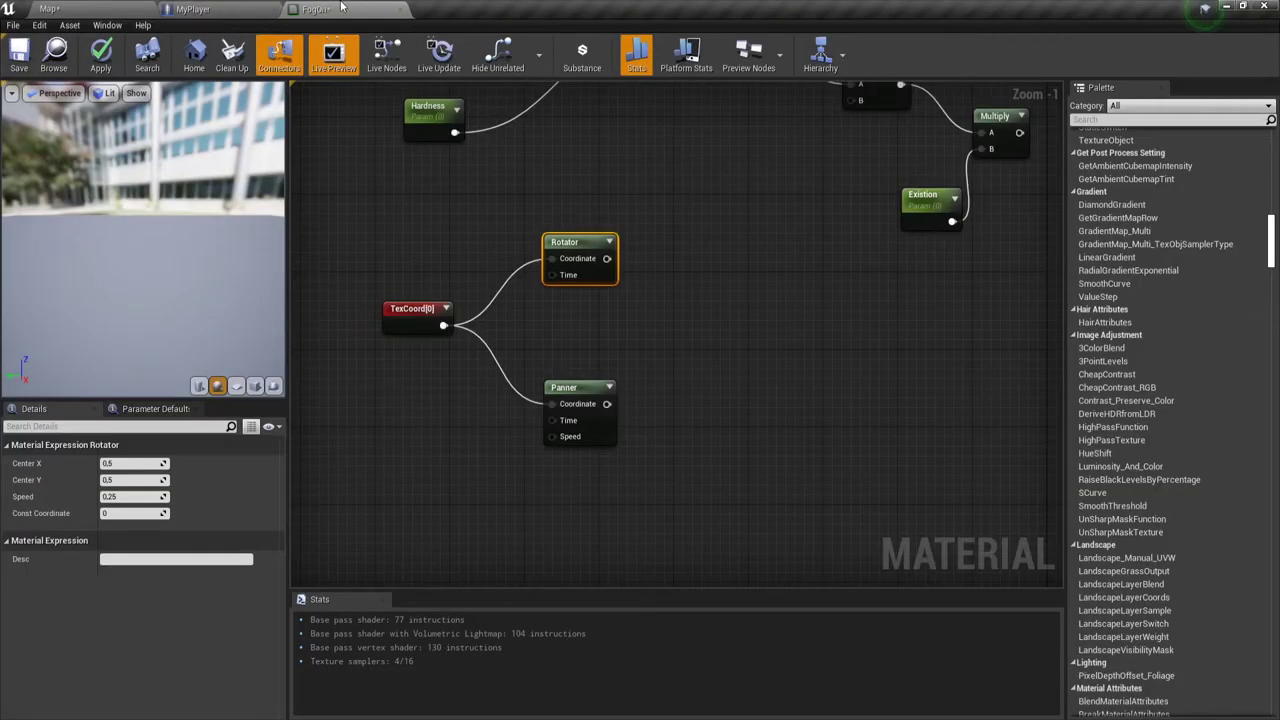
Import Fog1.png and Fog2.png into the /Game/Detal/FogON folder
{"action": "left_click", "coordinate": [106, 8]}
{"action": "right_click", "coordinate": [319, 613]}
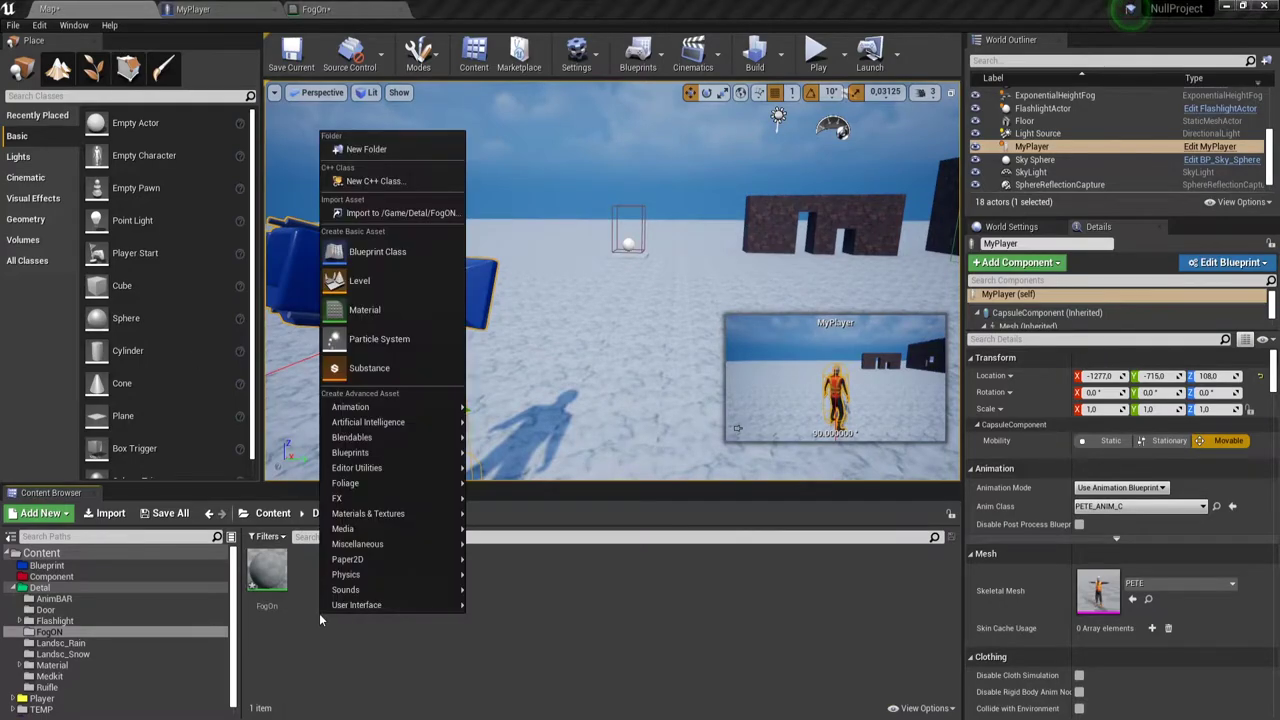
{"action": "left_click", "coordinate": [400, 212]}
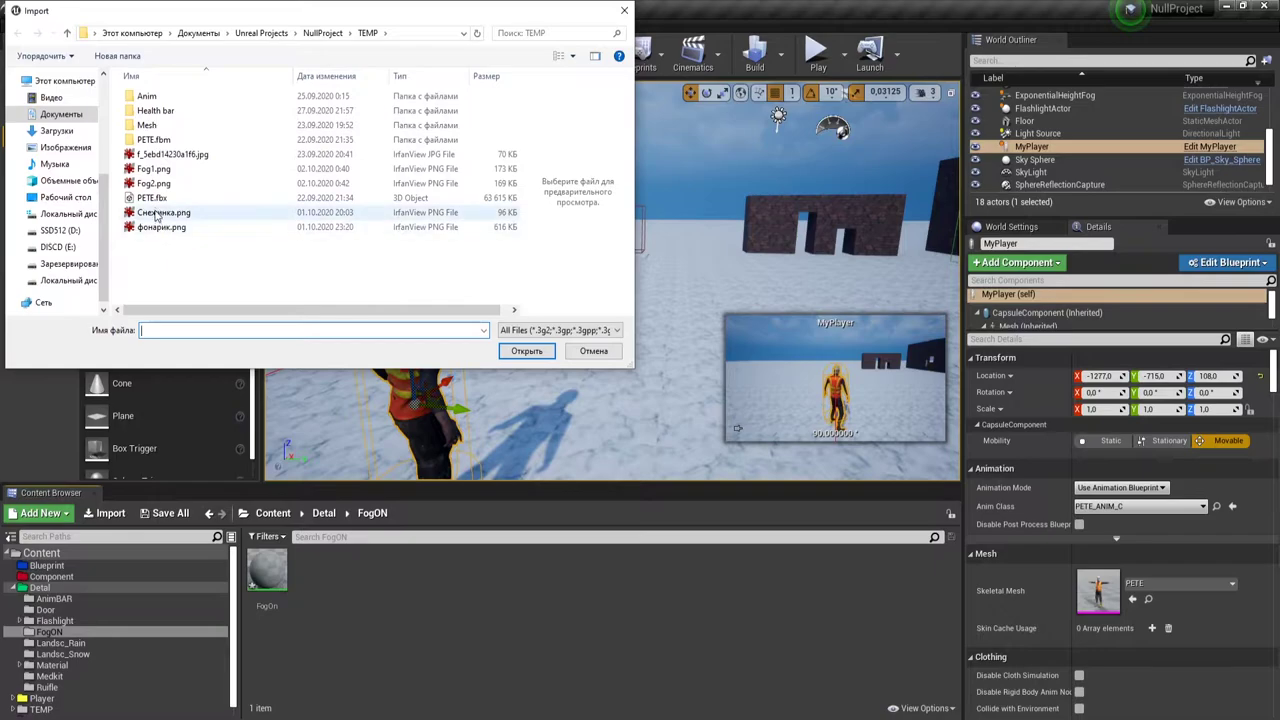
{"action": "left_click", "coordinate": [153, 183]}
{"action": "left_click", "coordinate": [153, 168], "text": "ctrl"}
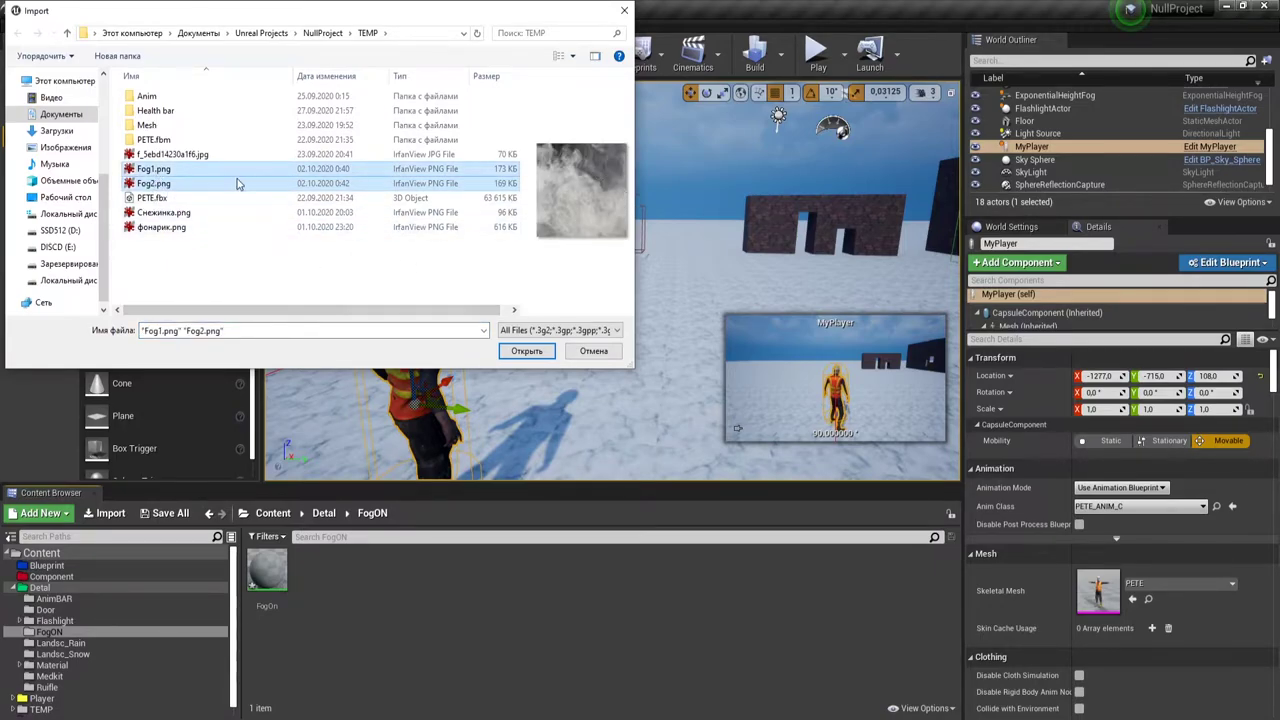
{"action": "left_click", "coordinate": [150, 170]}
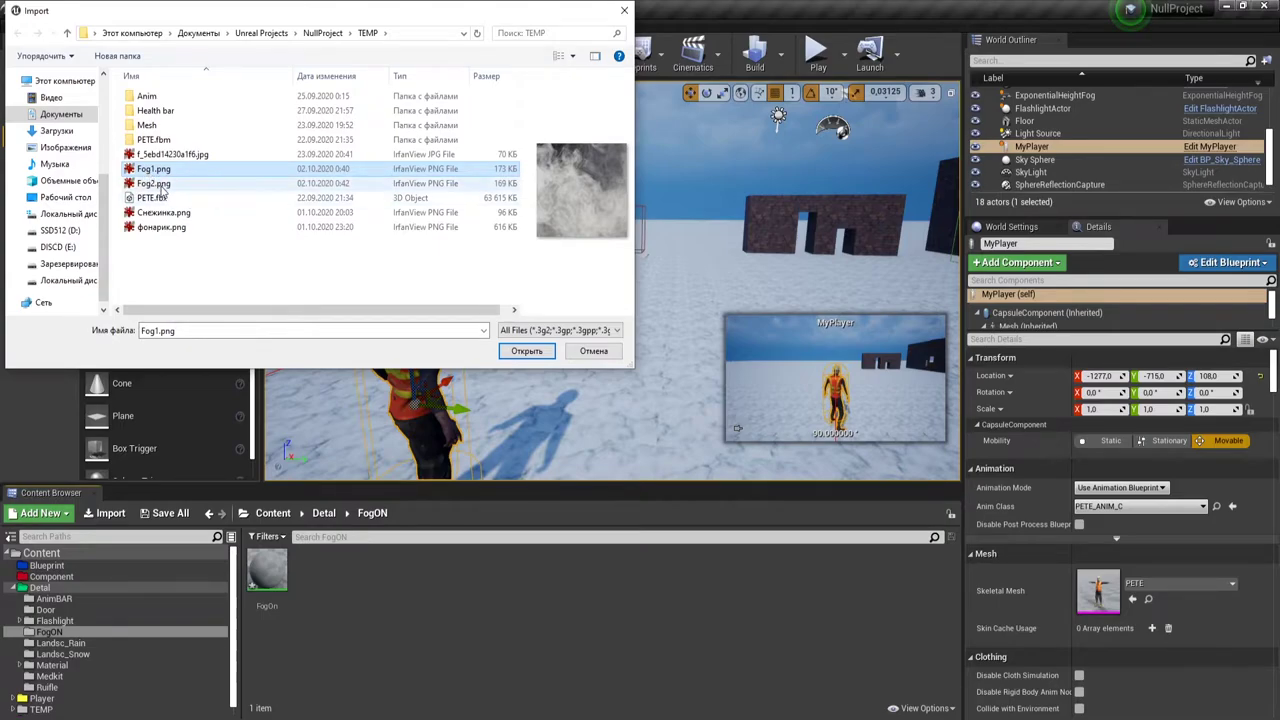
{"action": "left_click", "coordinate": [160, 187]}
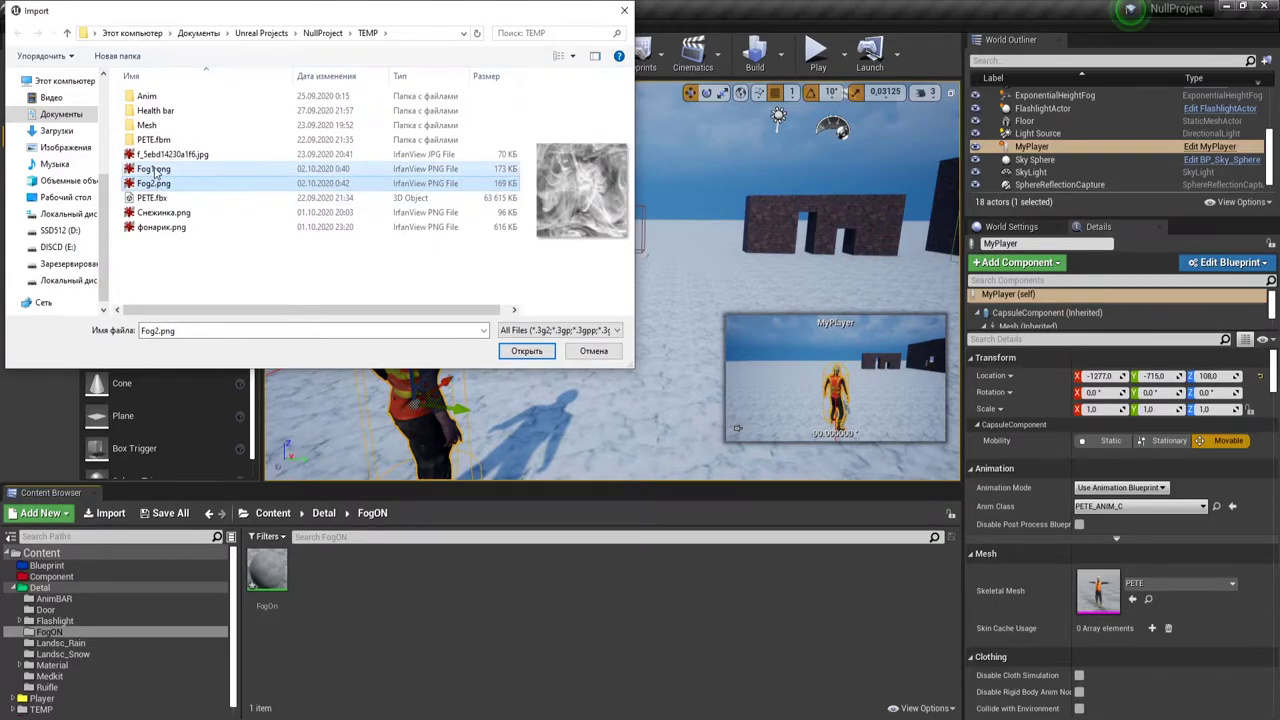
{"action": "left_click", "coordinate": [155, 172], "text": "shift"}
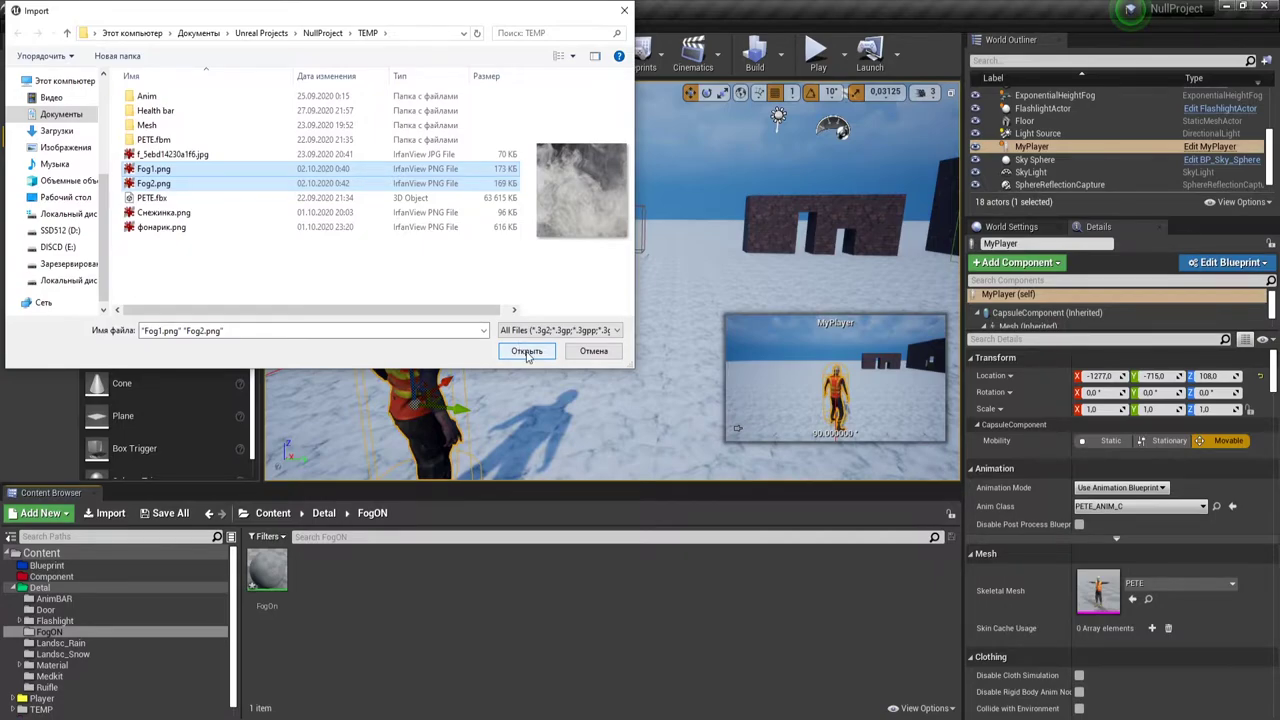
{"action": "left_click", "coordinate": [527, 352]}
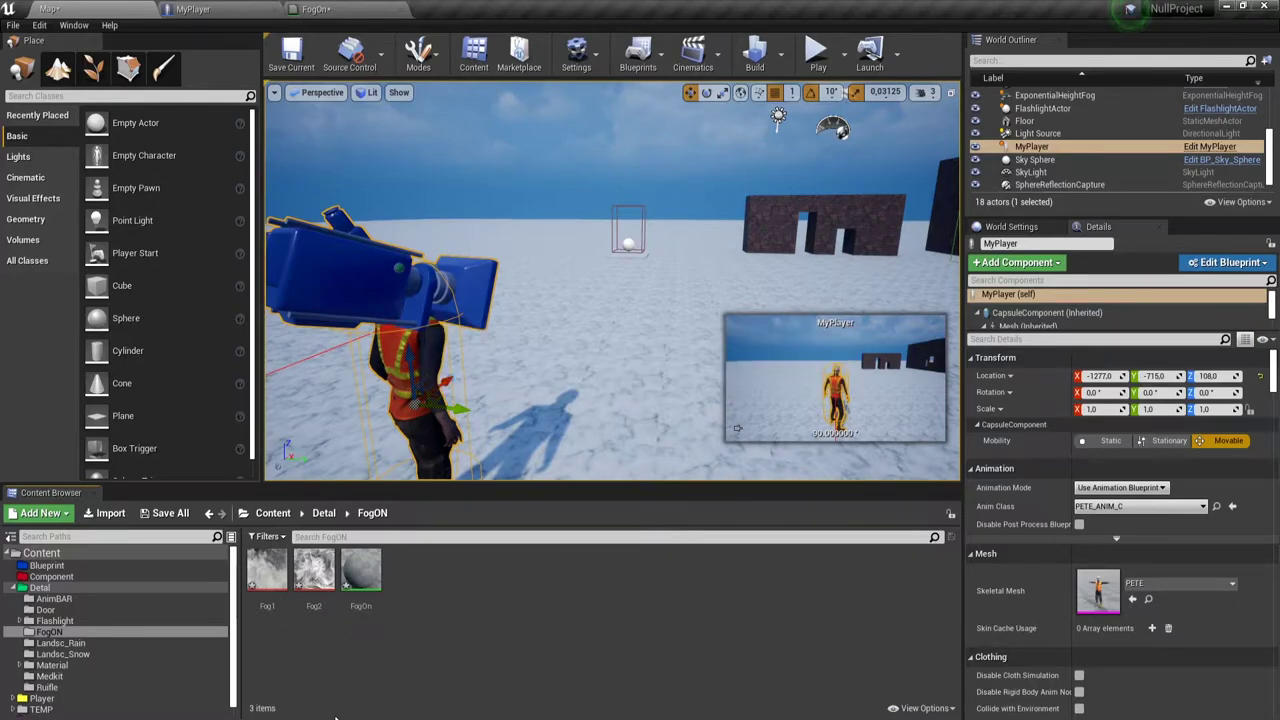
Drag the Fog1 and Fog2 textures onto the FogOn material tab
{"action": "mouse_move", "coordinate": [313, 575]}
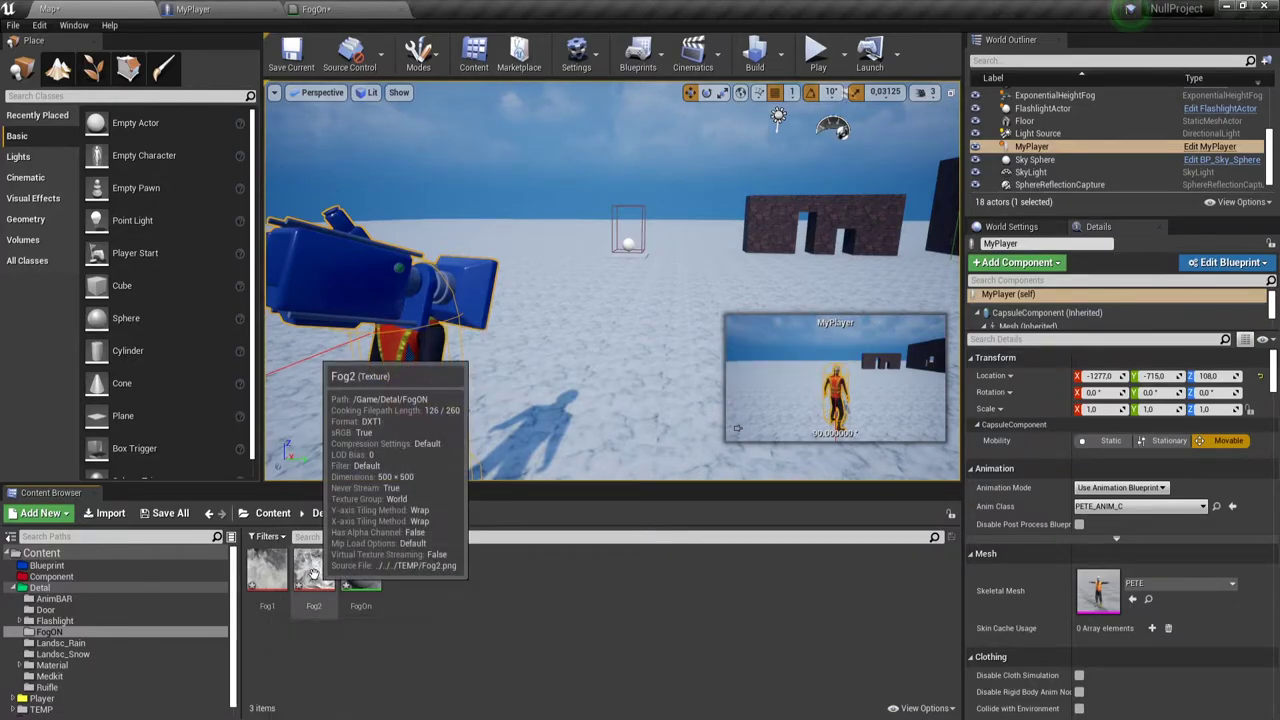
{"action": "left_click", "coordinate": [267, 570]}
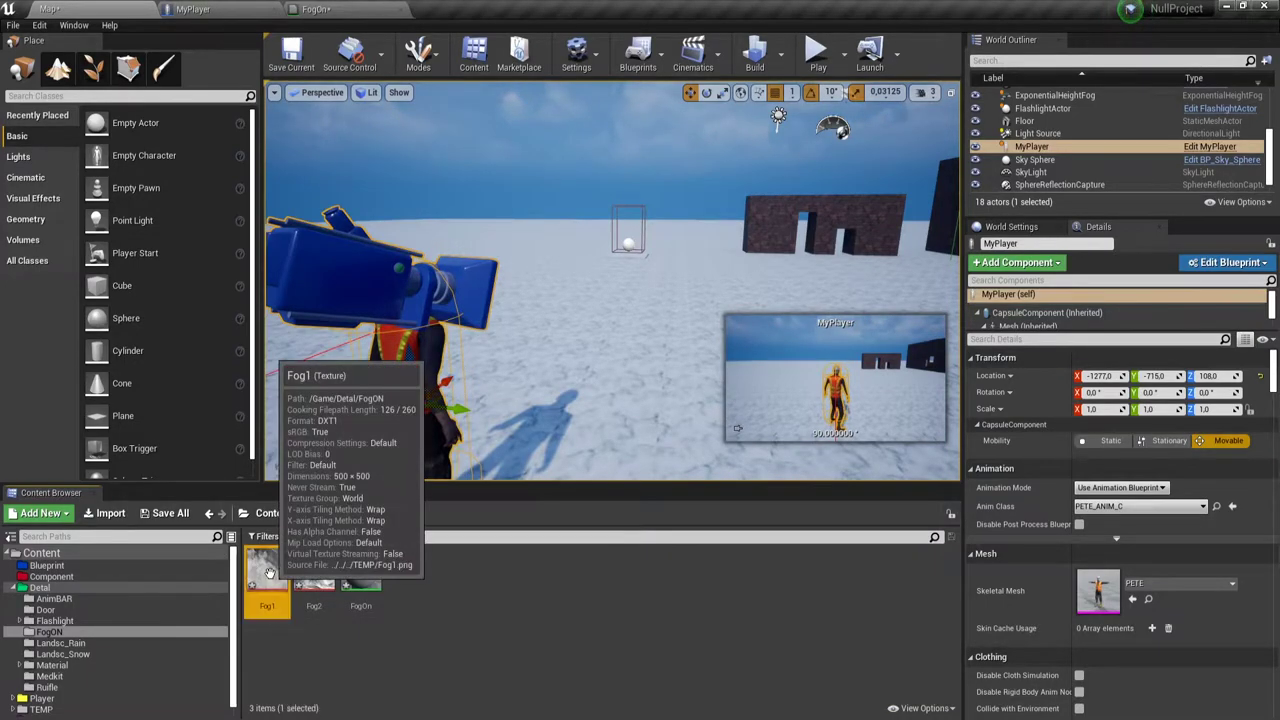
{"action": "left_click", "coordinate": [327, 569], "text": "ctrl"}
{"action": "mouse_move", "coordinate": [320, 570]}
{"action": "left_mouse_down"}
{"action": "mouse_move", "coordinate": [316, 10]}
{"action": "mouse_move", "coordinate": [708, 300]}
{"action": "mouse_move", "coordinate": [768, 170]}
{"action": "left_mouse_up"}
Drop the fog textures in as two Texture Sample nodes and stack them vertically
{"action": "left_click", "coordinate": [790, 496]}
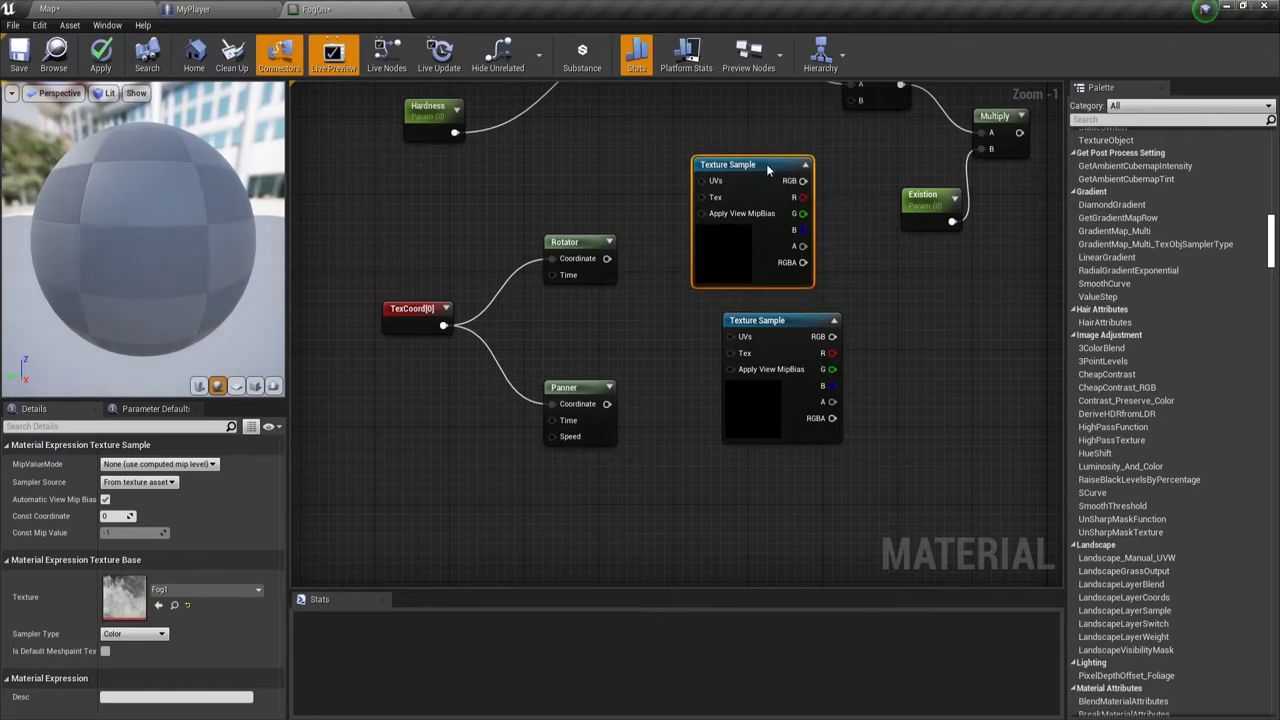
{"action": "mouse_move", "coordinate": [773, 333]}
{"action": "left_mouse_down"}
{"action": "mouse_move", "coordinate": [752, 352]}
{"action": "mouse_move", "coordinate": [760, 370]}
{"action": "left_mouse_up"}
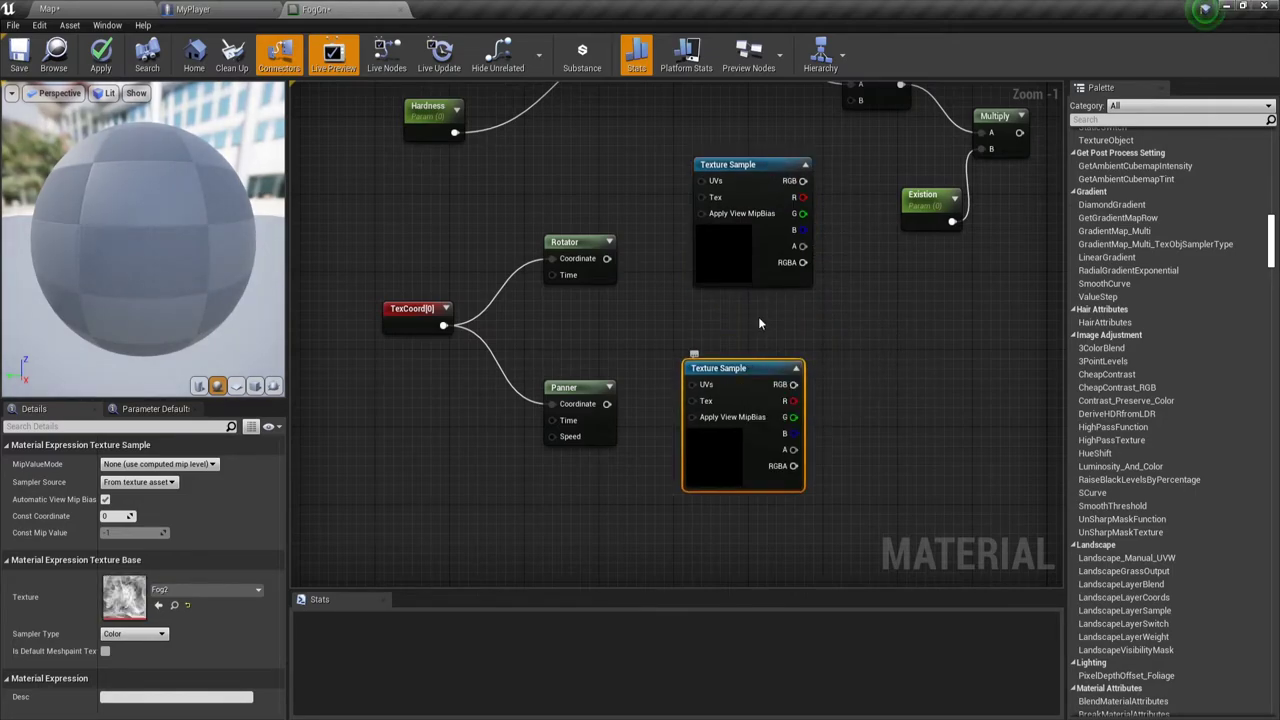
{"action": "left_click", "coordinate": [737, 162]}
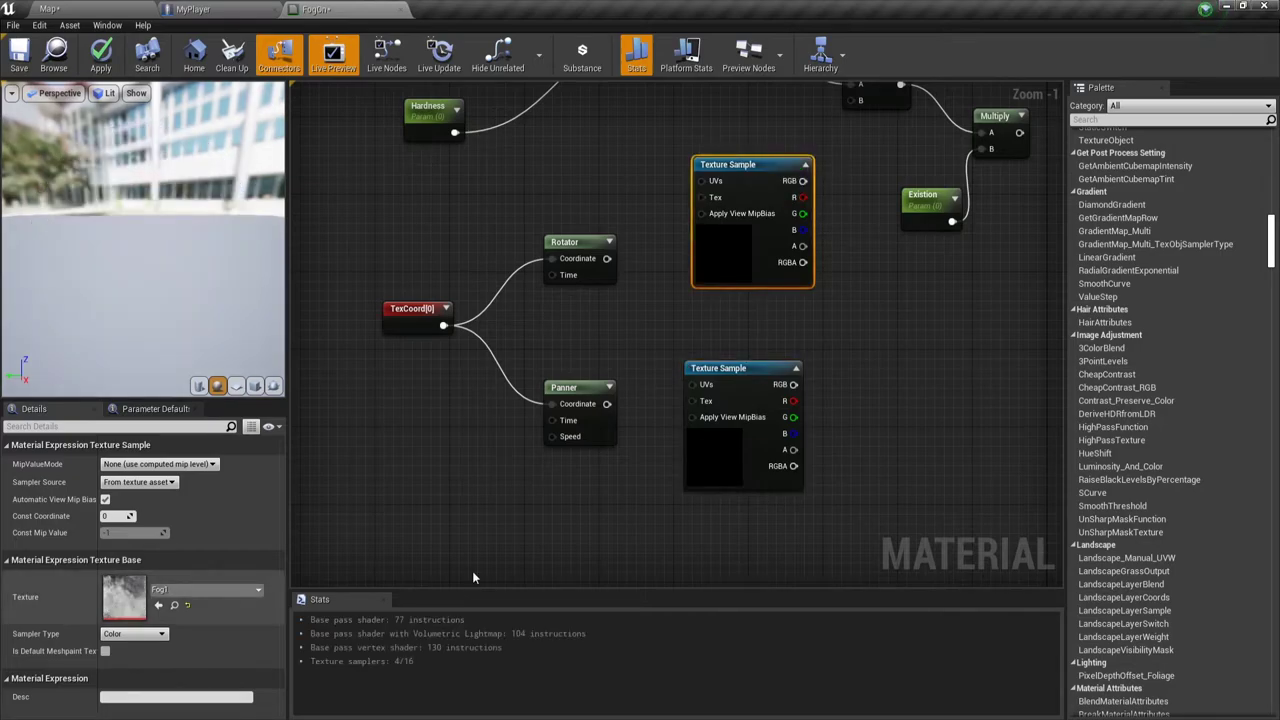
{"action": "left_click", "coordinate": [730, 369]}
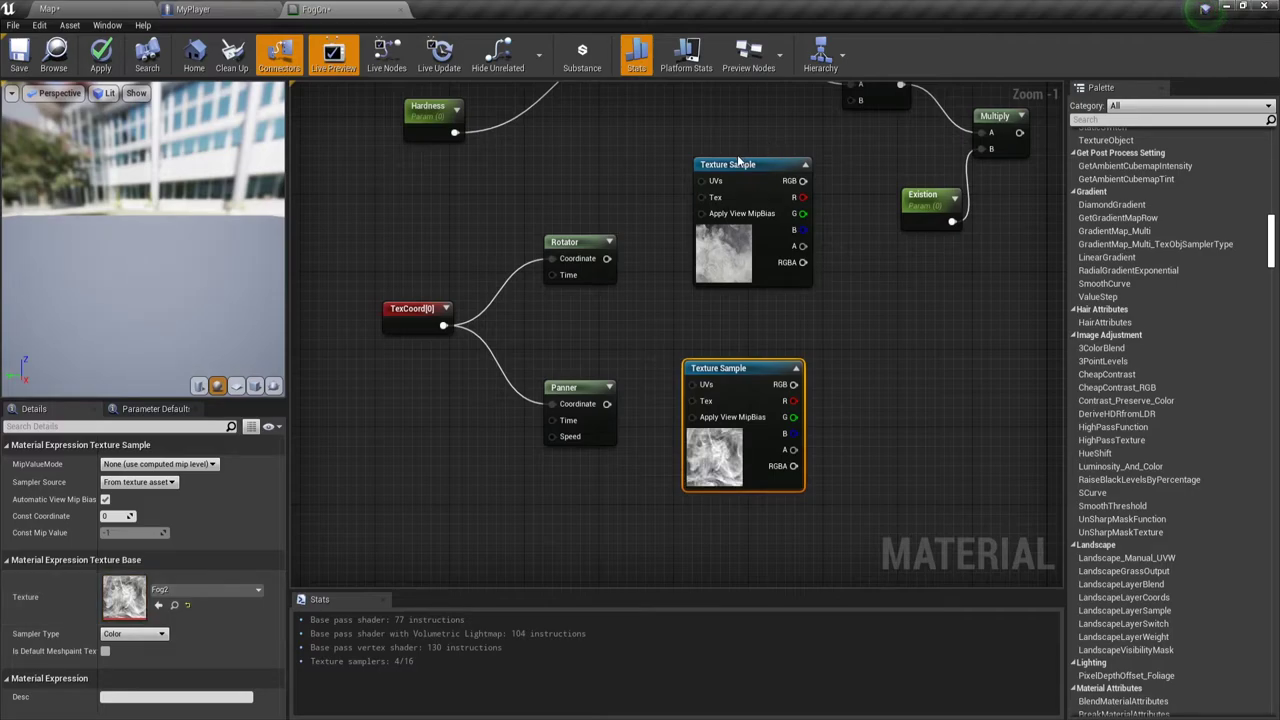
{"action": "left_click_drag", "start_coordinate": [738, 162], "coordinate": [913, 413]}
{"action": "left_click_drag", "start_coordinate": [754, 388], "coordinate": [754, 159]}
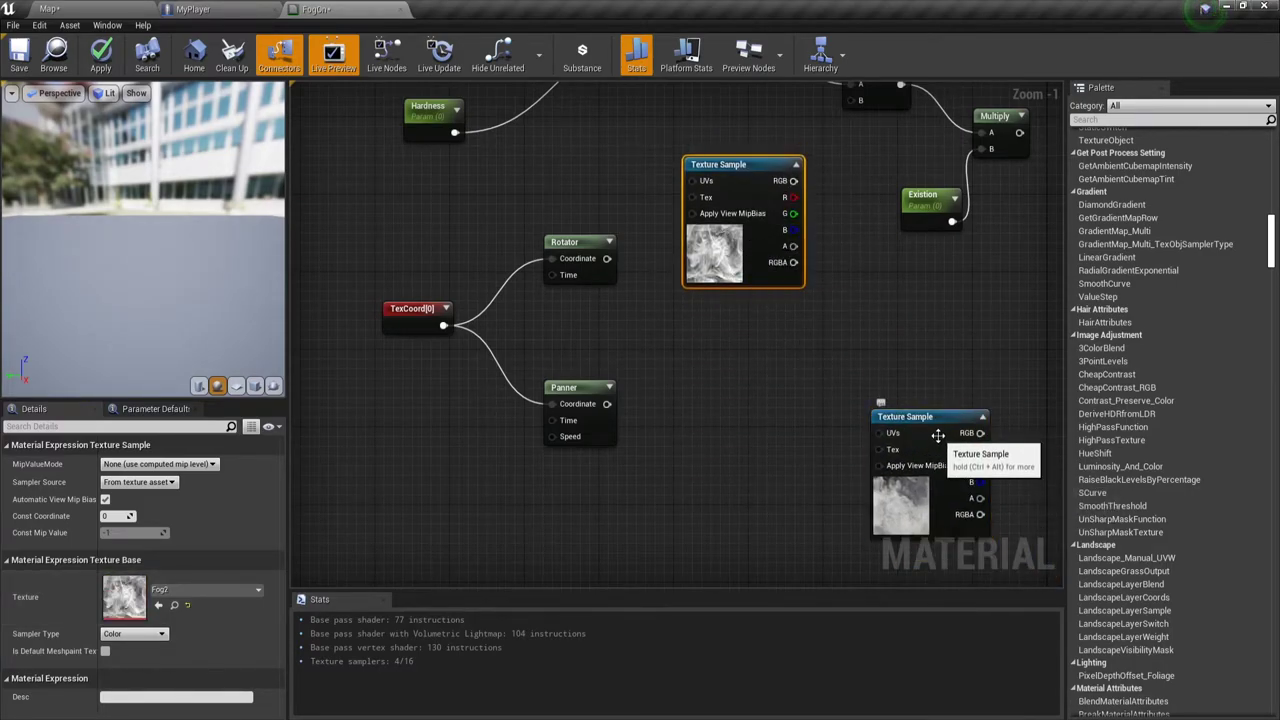
{"action": "left_click_drag", "start_coordinate": [938, 435], "coordinate": [739, 395]}
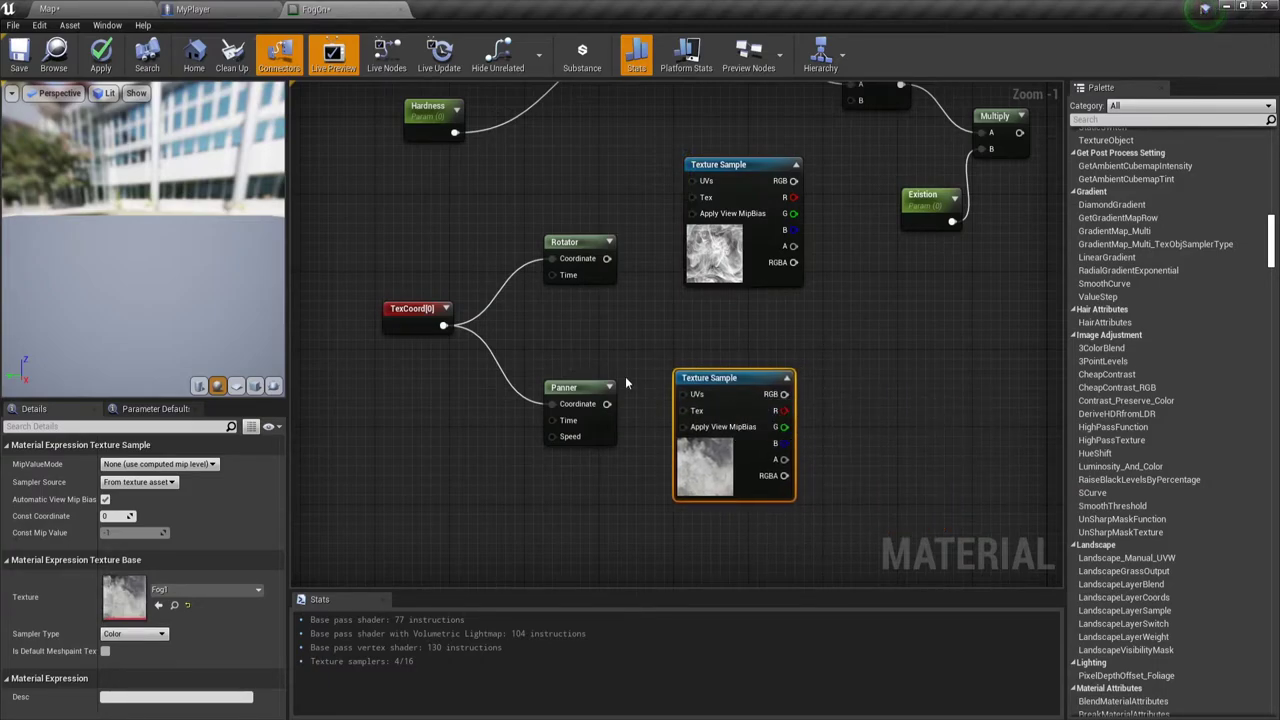
Wire Rotator into the upper sample's UVs and Panner into the lower's, then tidy placement
{"action": "left_click_drag", "start_coordinate": [606, 258], "coordinate": [700, 182]}
{"action": "left_click_drag", "start_coordinate": [606, 403], "coordinate": [686, 394]}
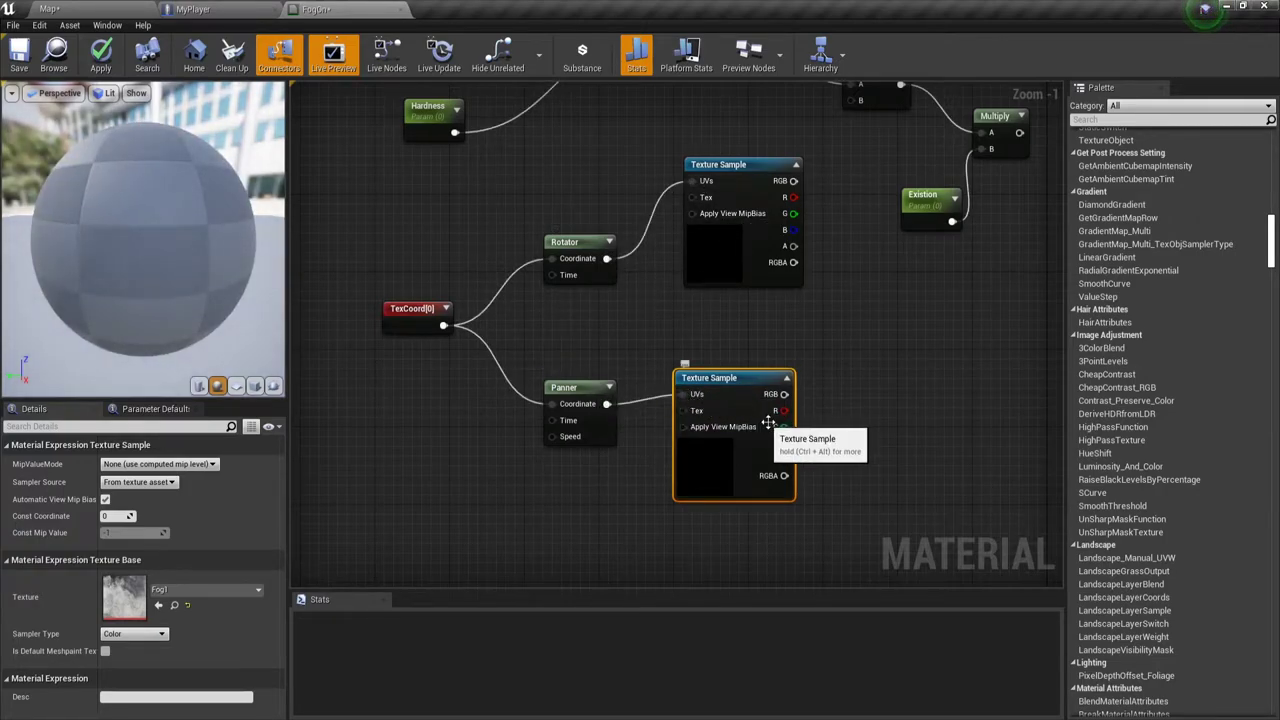
{"action": "right_click_drag", "start_coordinate": [738, 373], "coordinate": [567, 410]}
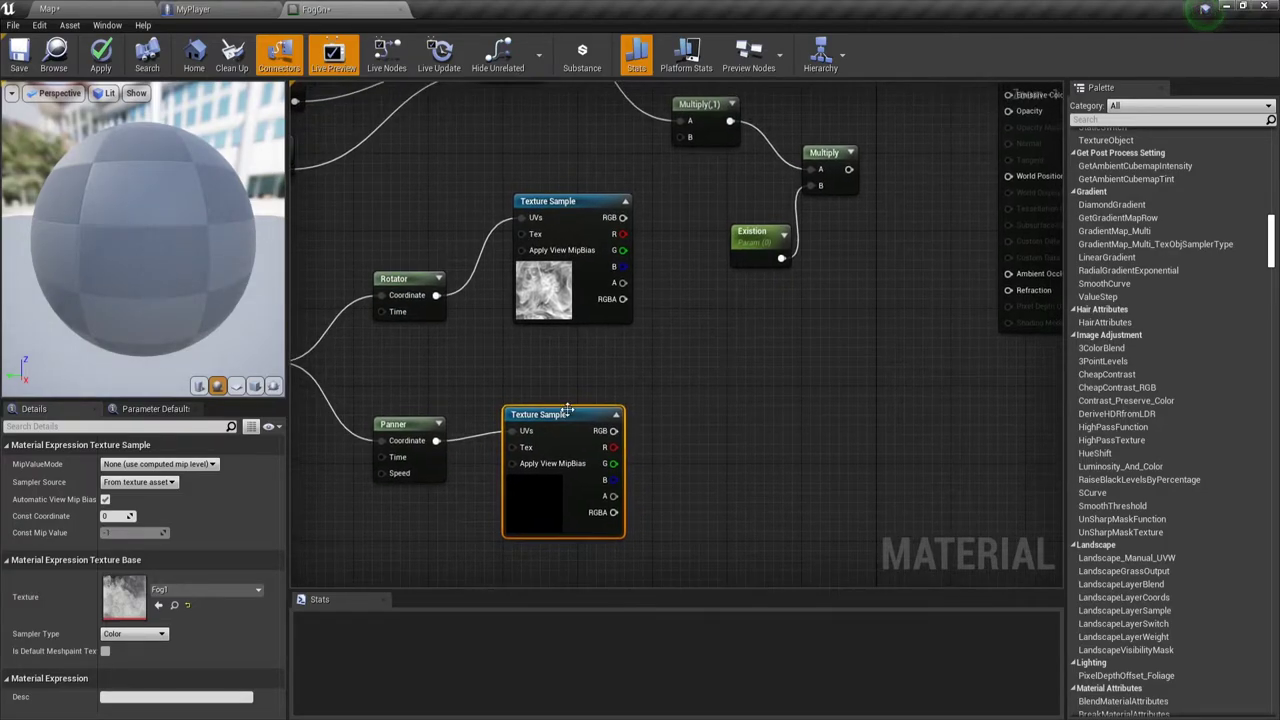
{"action": "left_click_drag", "start_coordinate": [567, 410], "coordinate": [520, 420]}
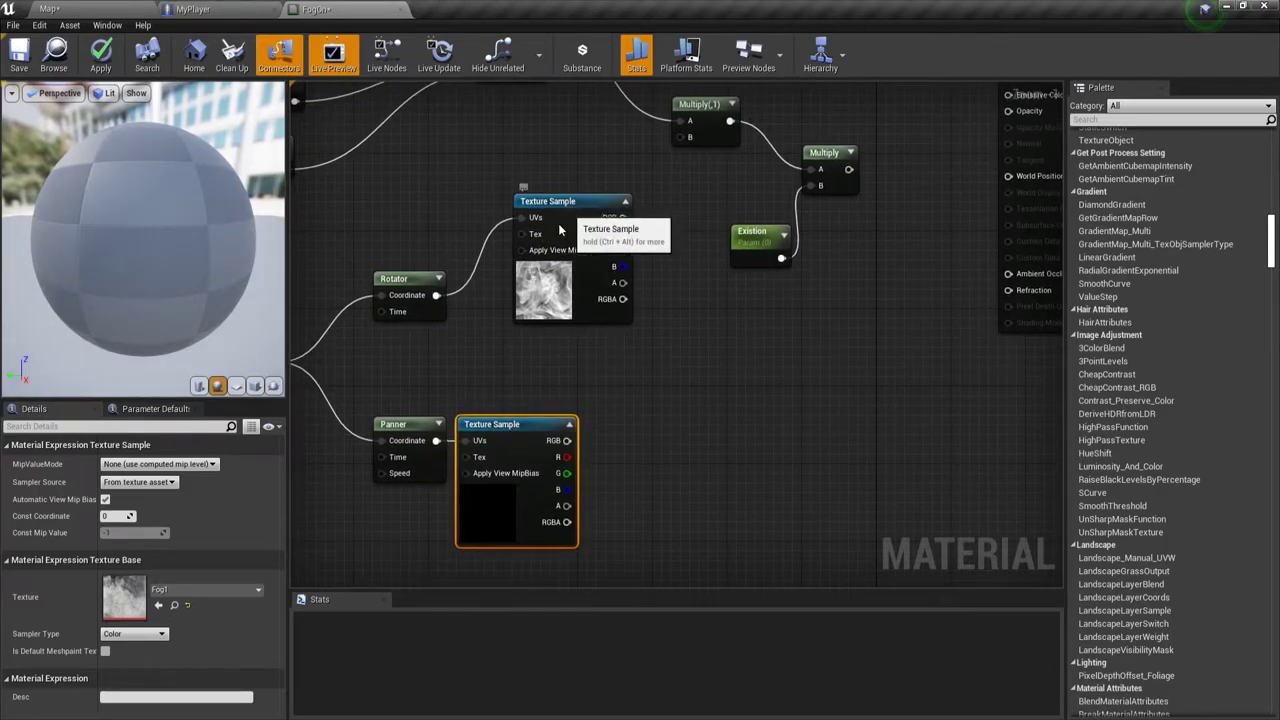
{"action": "mouse_move", "coordinate": [559, 230]}
{"action": "left_mouse_down"}
{"action": "mouse_move", "coordinate": [499, 307]}
{"action": "mouse_move", "coordinate": [478, 290]}
{"action": "left_mouse_up"}
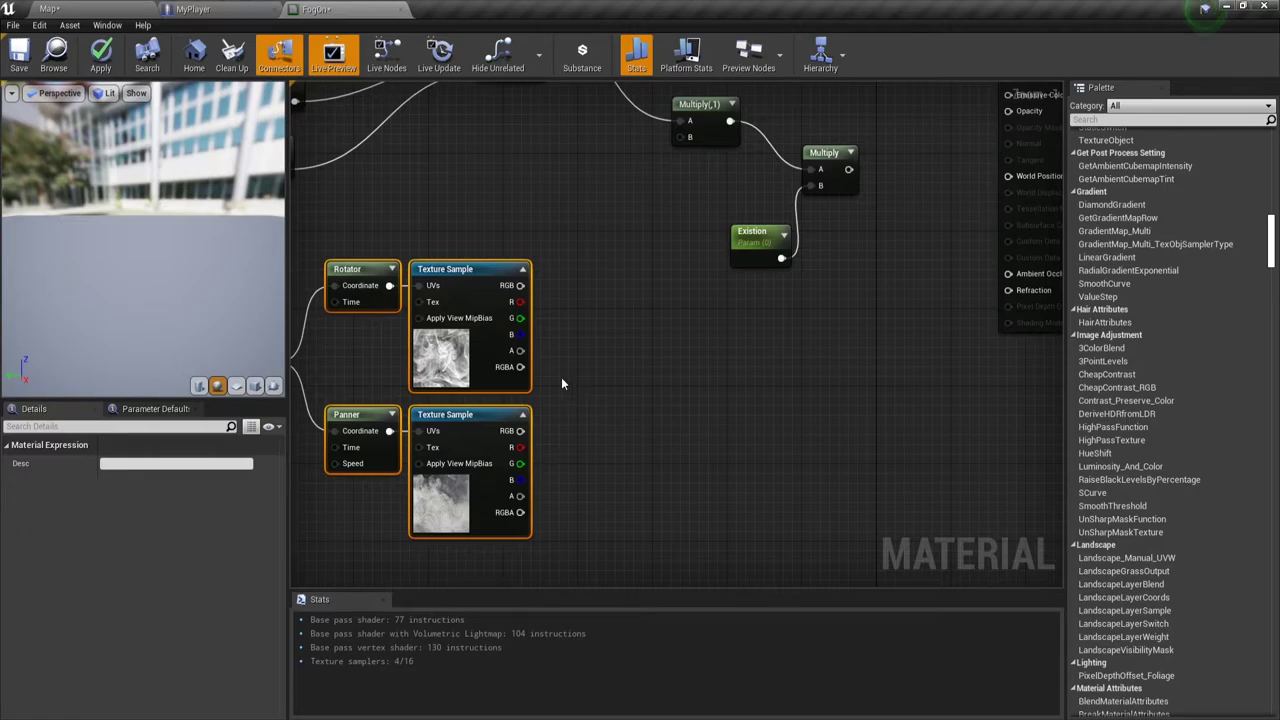
Place an Add node and wire the two Texture Samples into its A and B inputs
{"action": "left_click", "coordinate": [747, 400]}
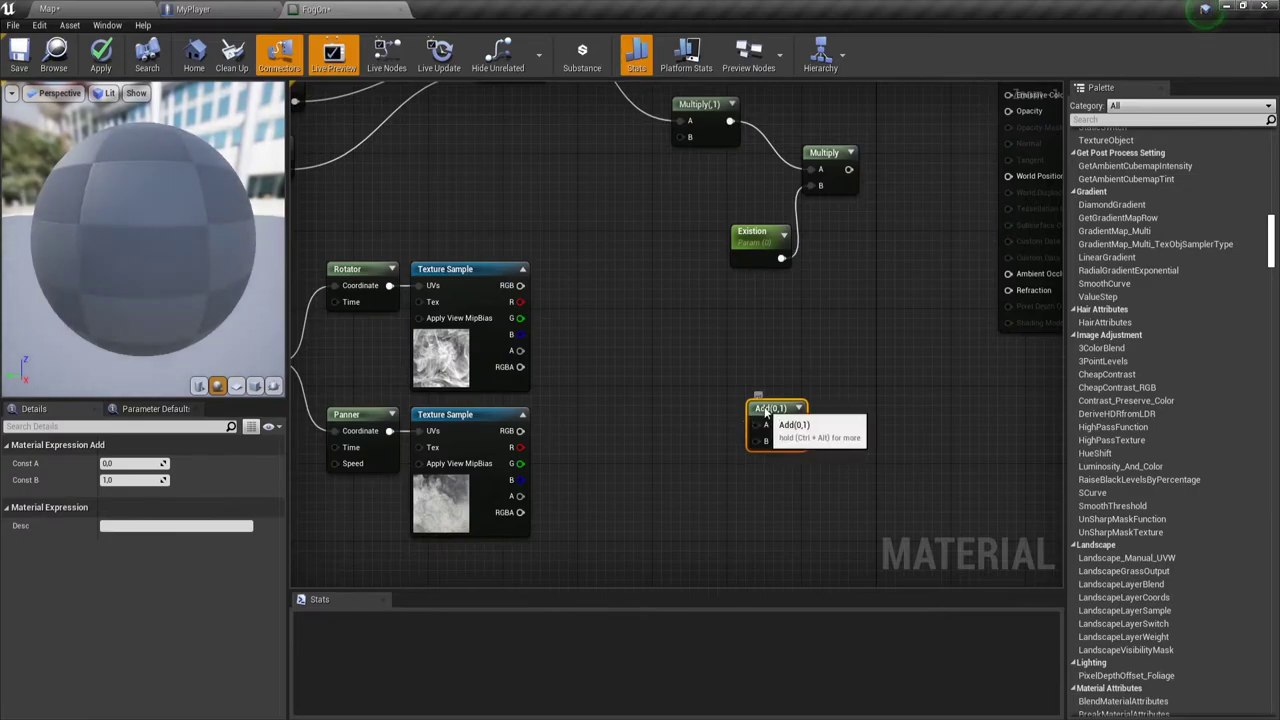
{"action": "left_click_drag", "start_coordinate": [750, 410], "coordinate": [742, 363]}
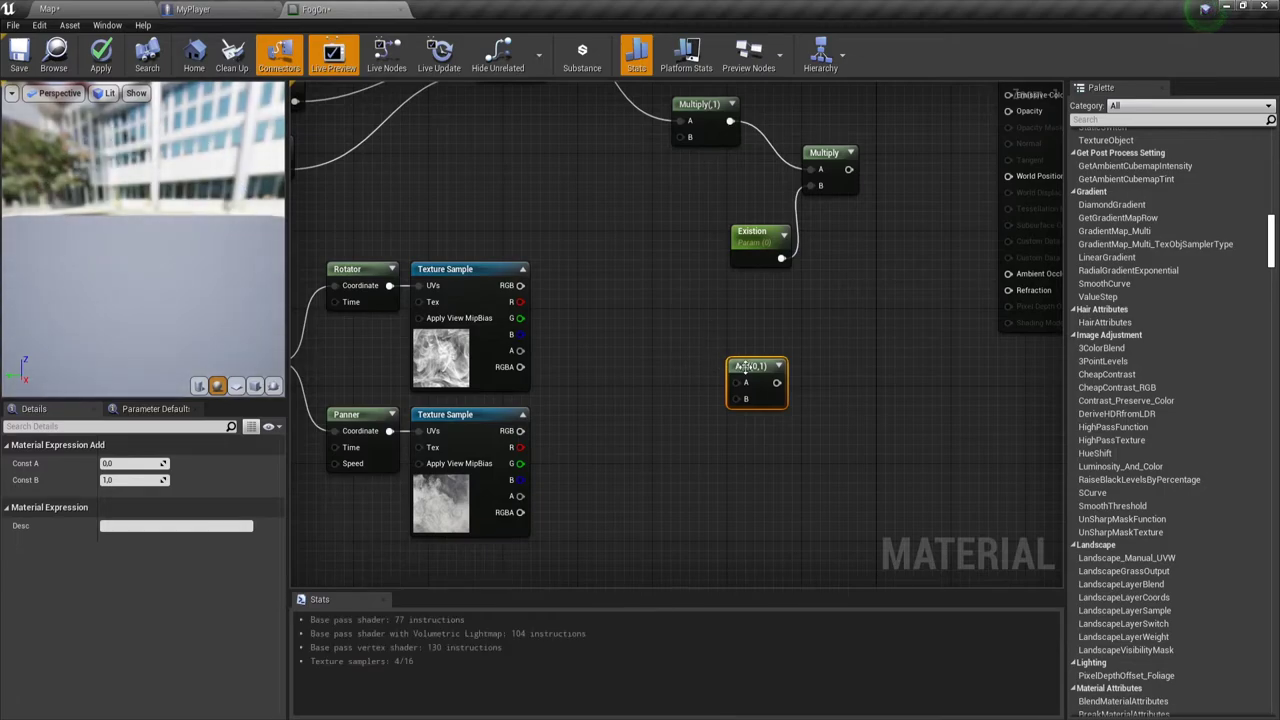
{"action": "left_click_drag", "start_coordinate": [749, 368], "coordinate": [740, 407]}
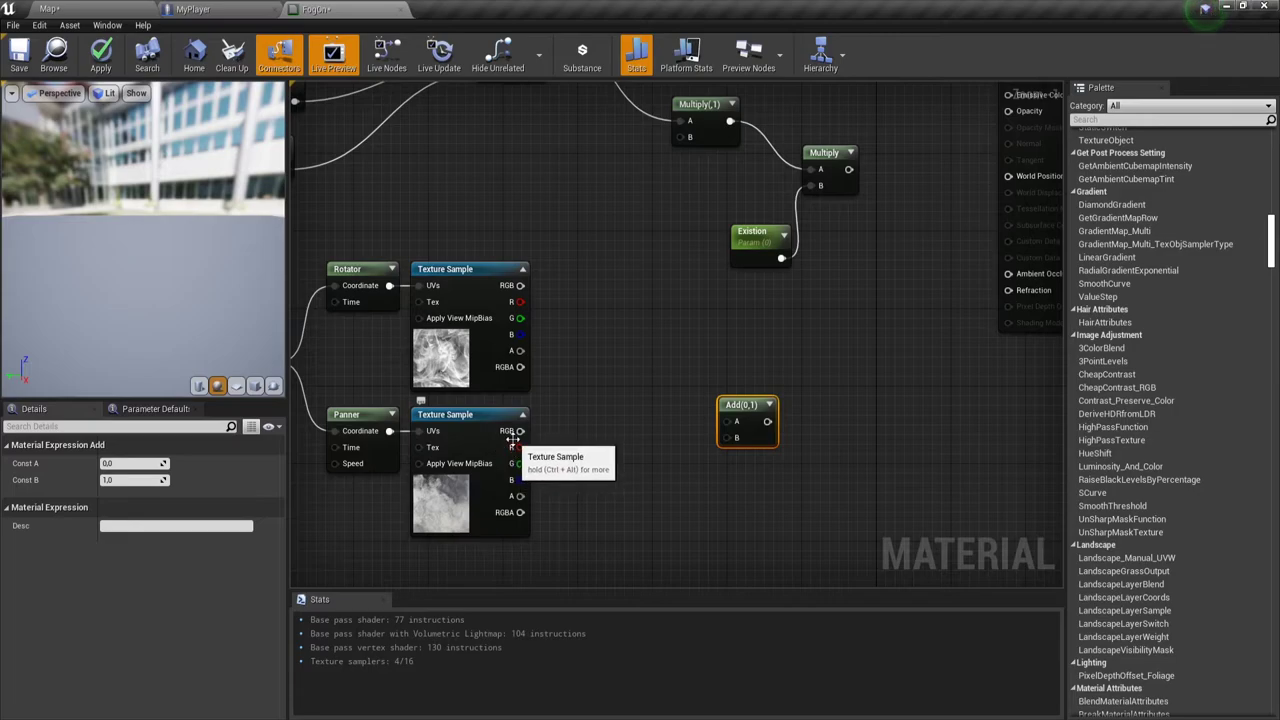
{"action": "left_click_drag", "start_coordinate": [520, 430], "coordinate": [716, 432]}
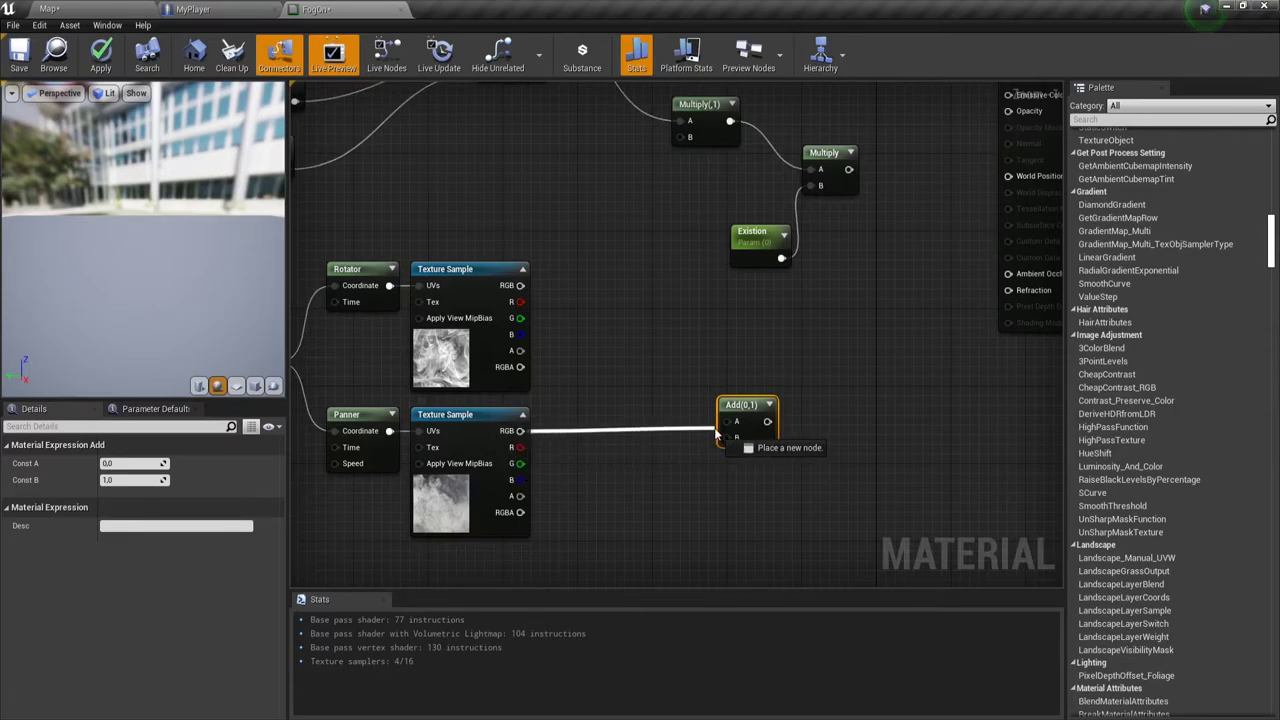
{"action": "left_click_drag", "start_coordinate": [716, 432], "coordinate": [720, 428]}
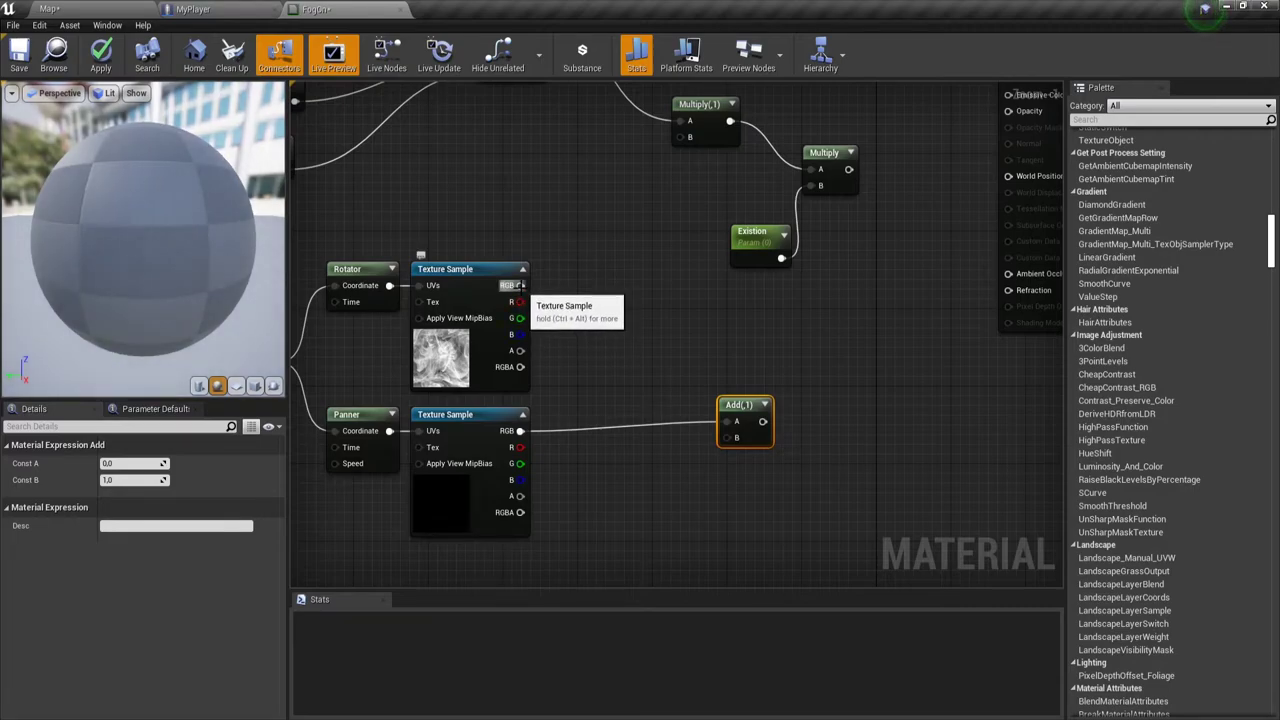
{"action": "mouse_move", "coordinate": [520, 285]}
{"action": "left_mouse_down"}
{"action": "mouse_move", "coordinate": [727, 437]}
{"action": "mouse_move", "coordinate": [739, 416]}
{"action": "left_mouse_up"}
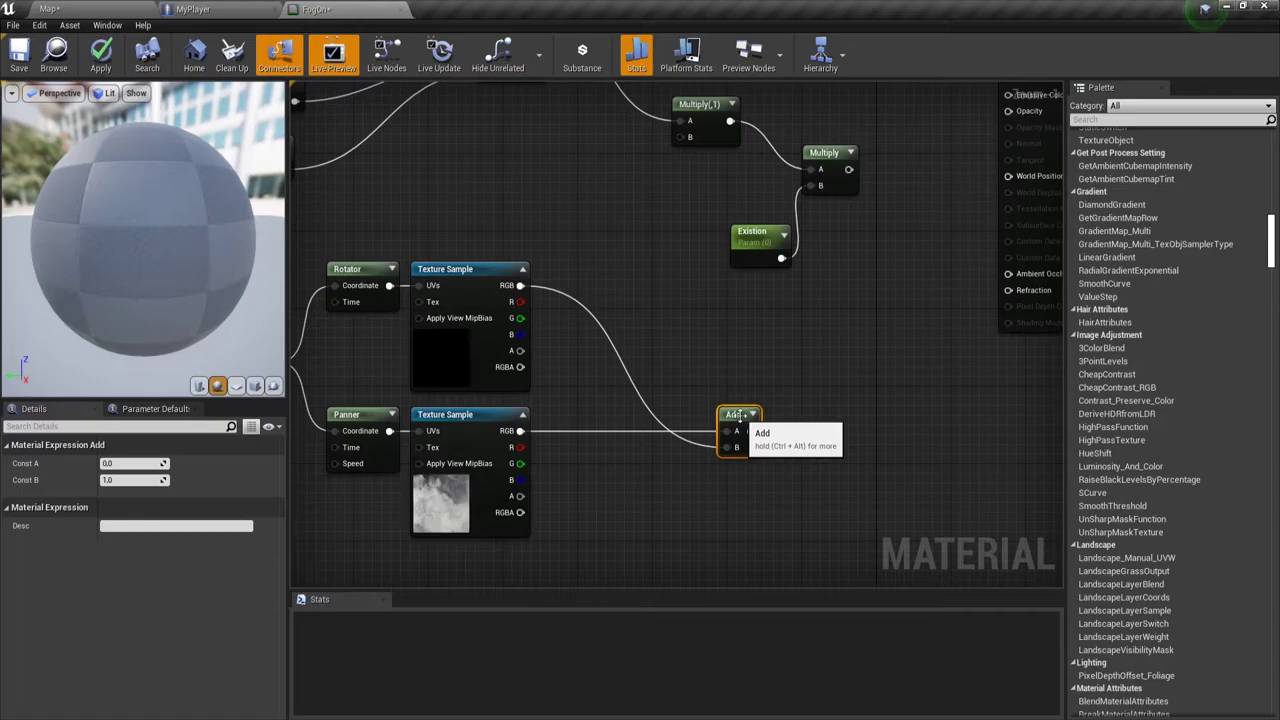
Add a Subtract node fed by both Texture Samples, then shift Subtract and Add left
{"action": "right_click", "coordinate": [700, 330]}
{"action": "type", "text": "s"}
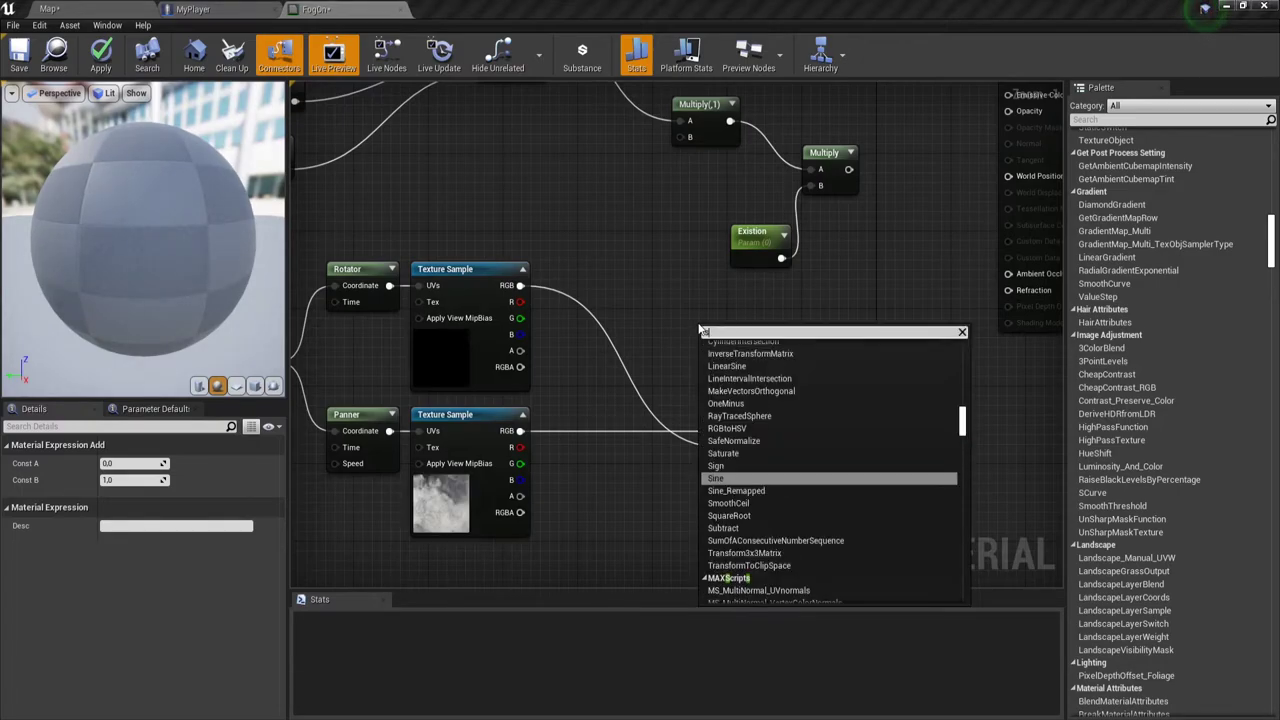
{"action": "type", "text": "ub"}
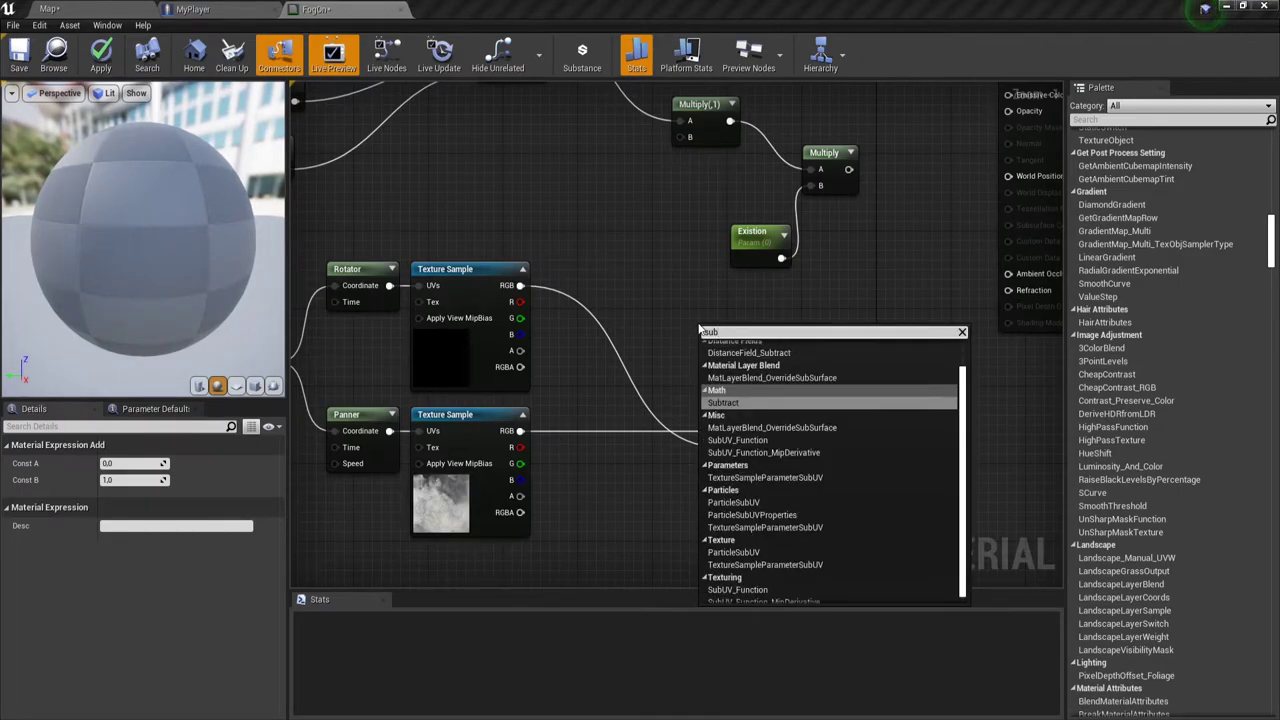
{"action": "left_click", "coordinate": [725, 402]}
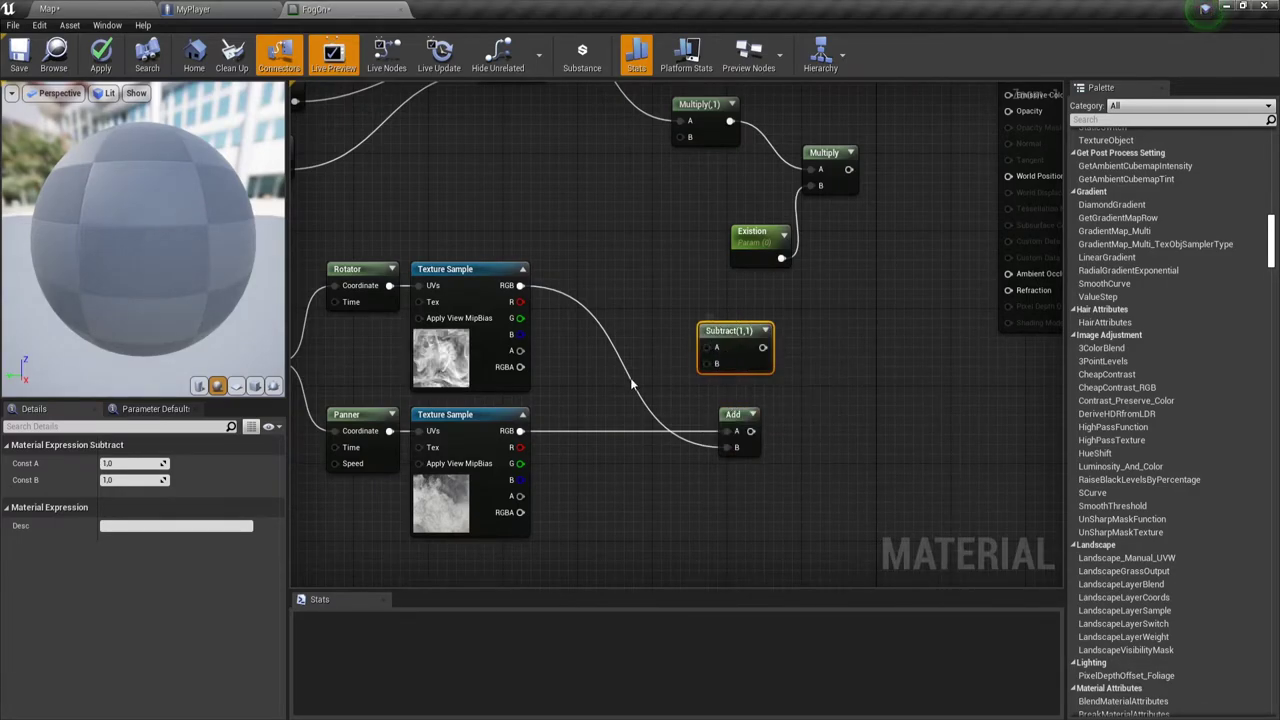
{"action": "mouse_move", "coordinate": [520, 430]}
{"action": "left_mouse_down"}
{"action": "mouse_move", "coordinate": [716, 347]}
{"action": "mouse_move", "coordinate": [527, 305]}
{"action": "mouse_move", "coordinate": [520, 286]}
{"action": "left_mouse_up"}
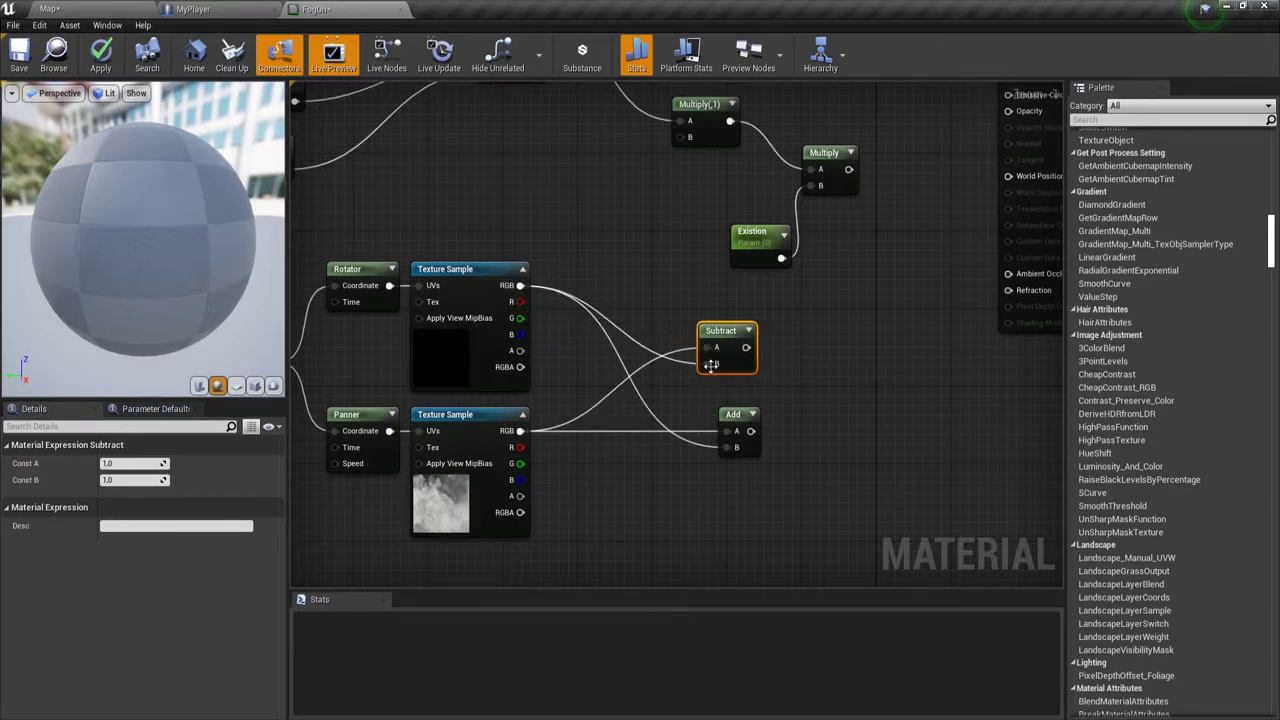
{"action": "left_click_drag", "start_coordinate": [703, 319], "coordinate": [800, 520]}
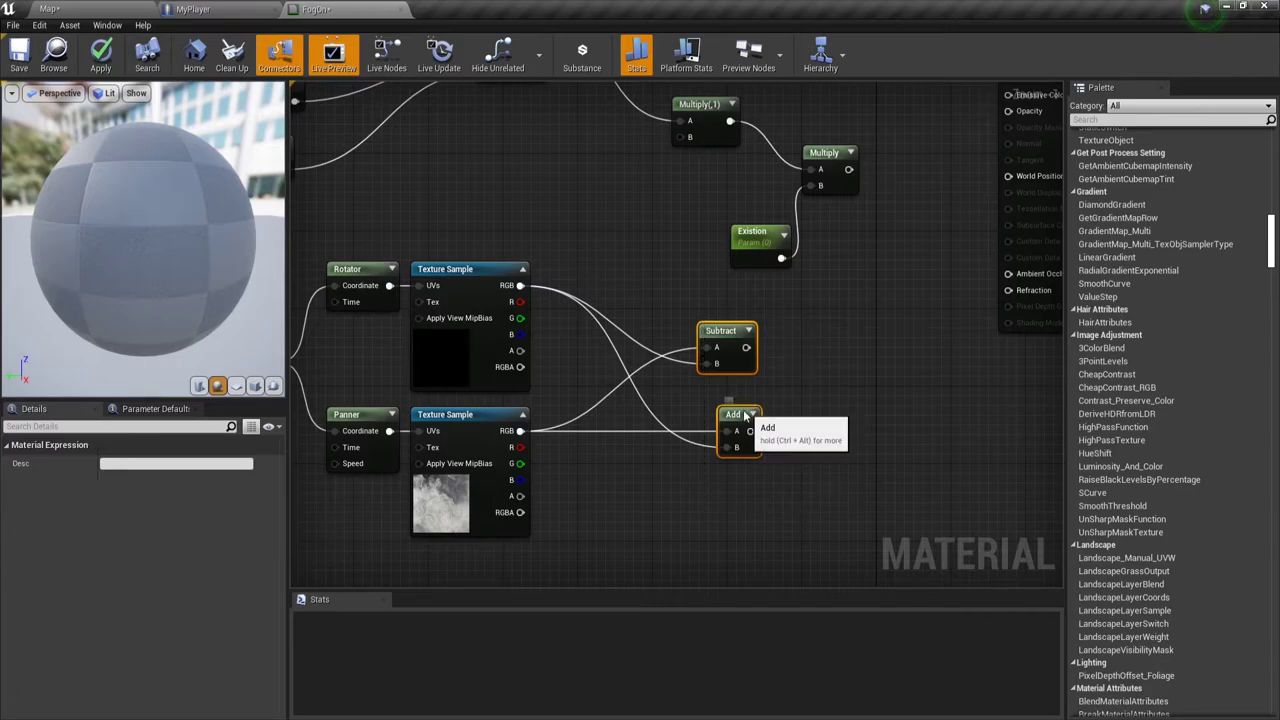
{"action": "left_click_drag", "start_coordinate": [745, 420], "coordinate": [680, 420]}
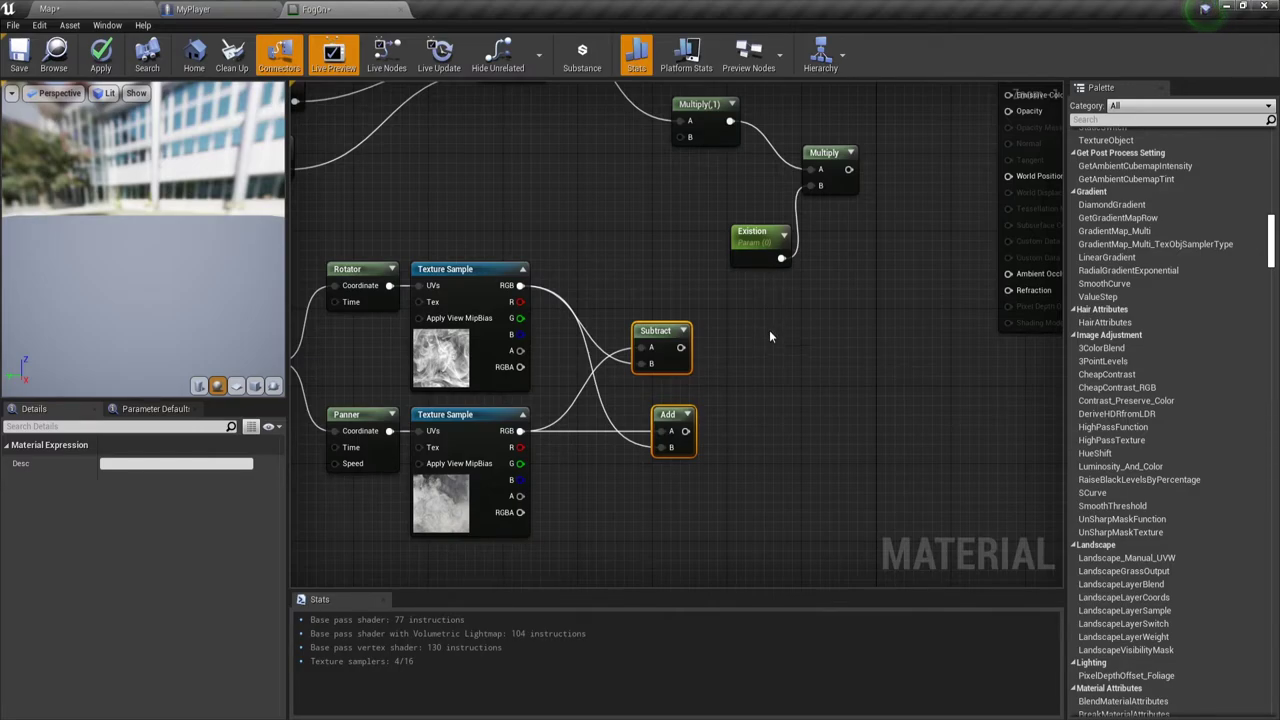
Wire the Subtract result into the Multiply node's B input
{"action": "right_click_drag", "start_coordinate": [769, 336], "coordinate": [765, 409]}
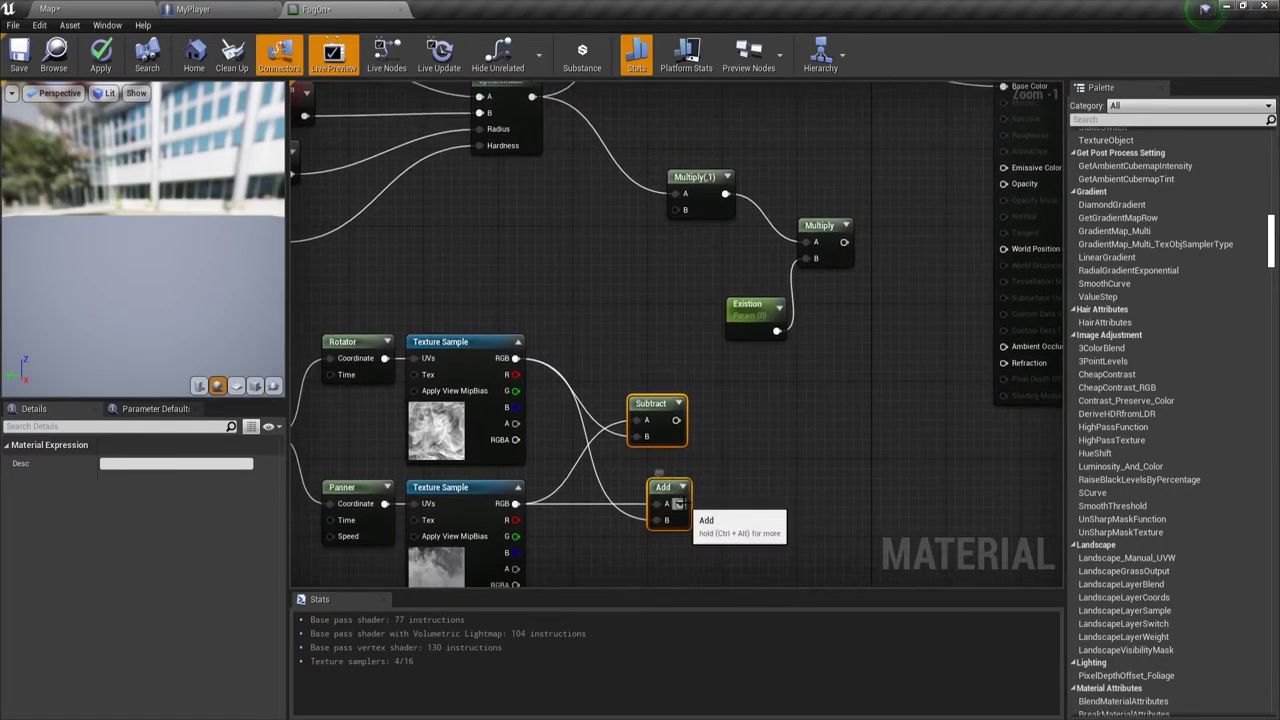
{"action": "left_click_drag", "start_coordinate": [678, 503], "coordinate": [685, 209]}
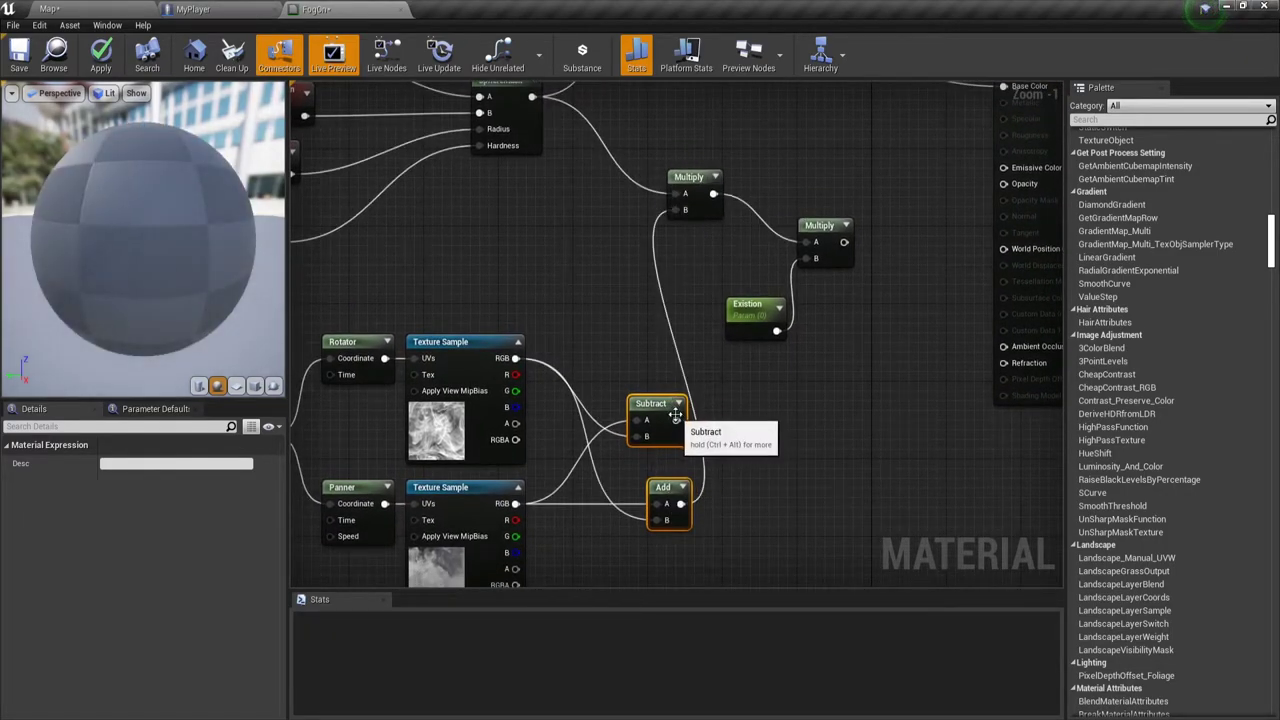
{"action": "left_click_drag", "start_coordinate": [676, 419], "coordinate": [685, 209]}
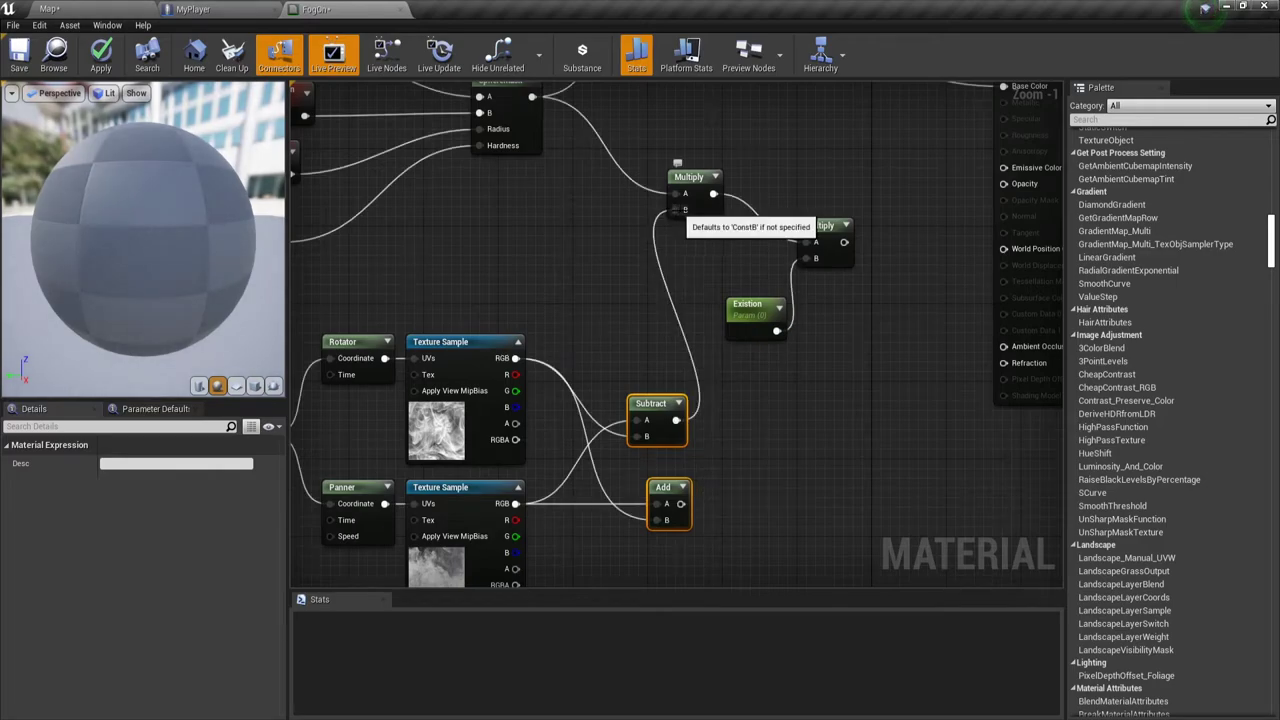
{"action": "right_click_drag", "start_coordinate": [739, 403], "coordinate": [713, 367]}
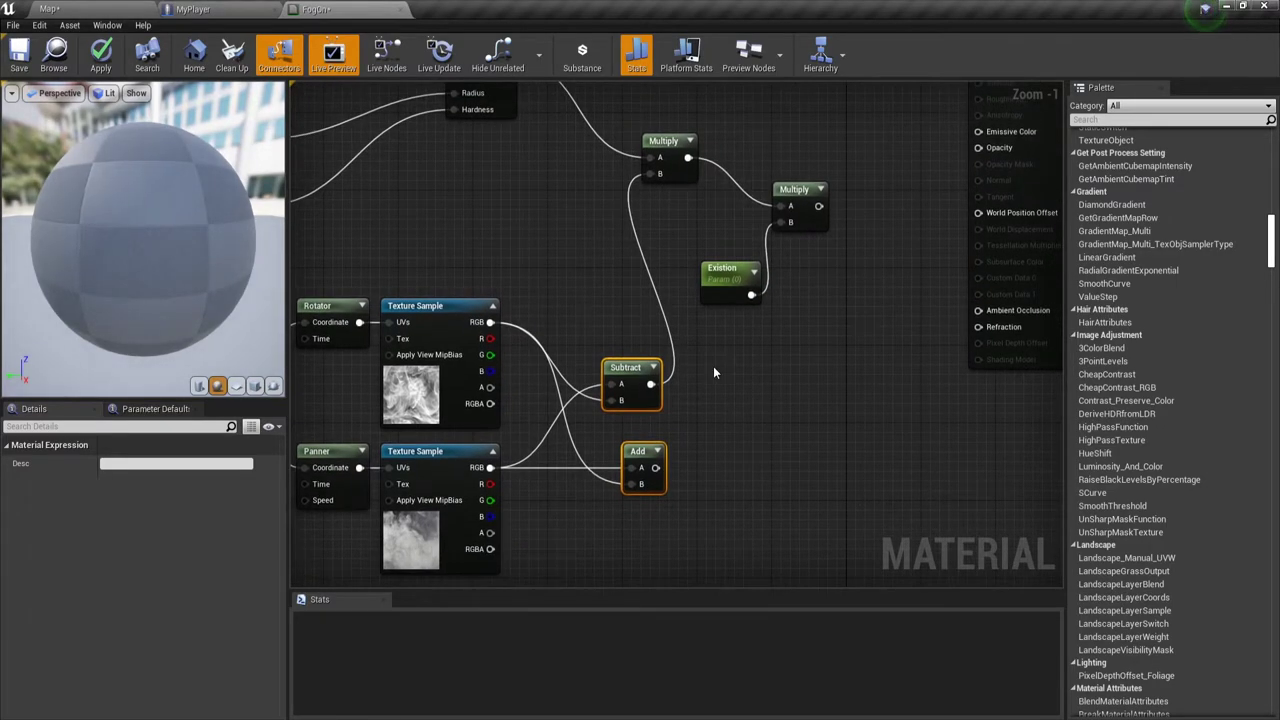
{"action": "scroll", "coordinate": [742, 358], "scroll_direction": "down", "scroll_amount": 2}
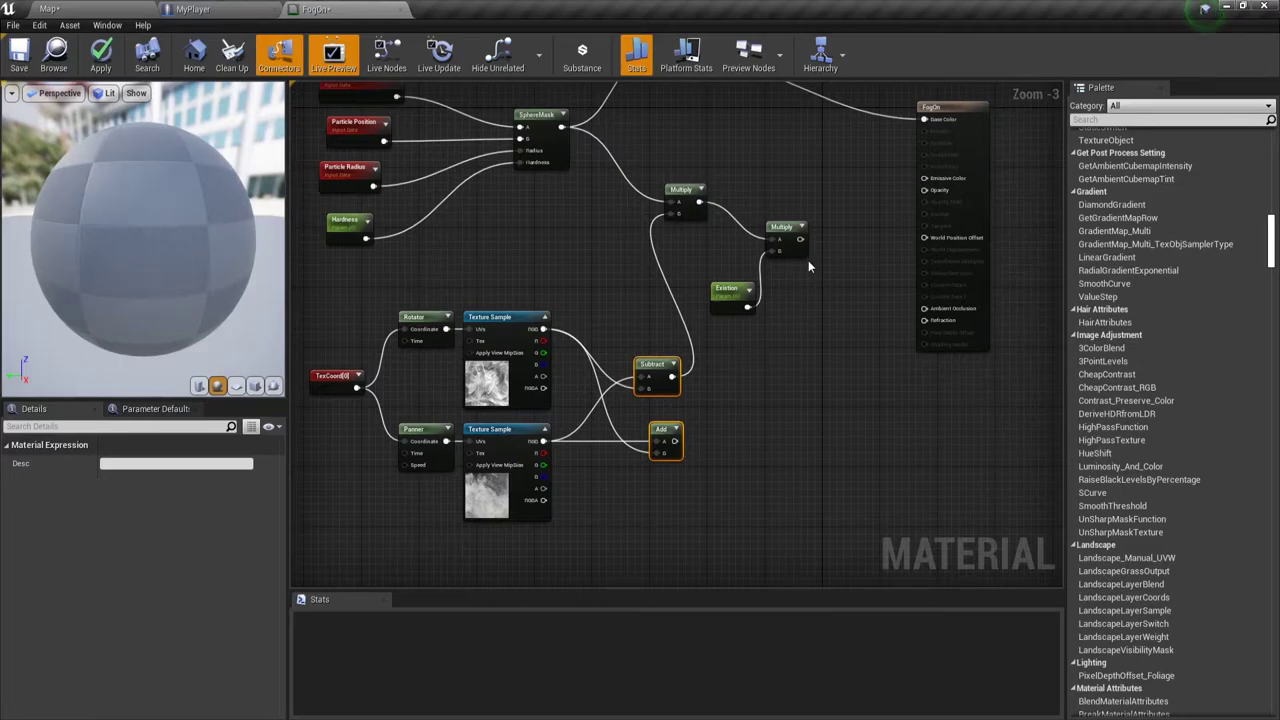
{"action": "right_click_drag", "start_coordinate": [786, 338], "coordinate": [740, 401]}
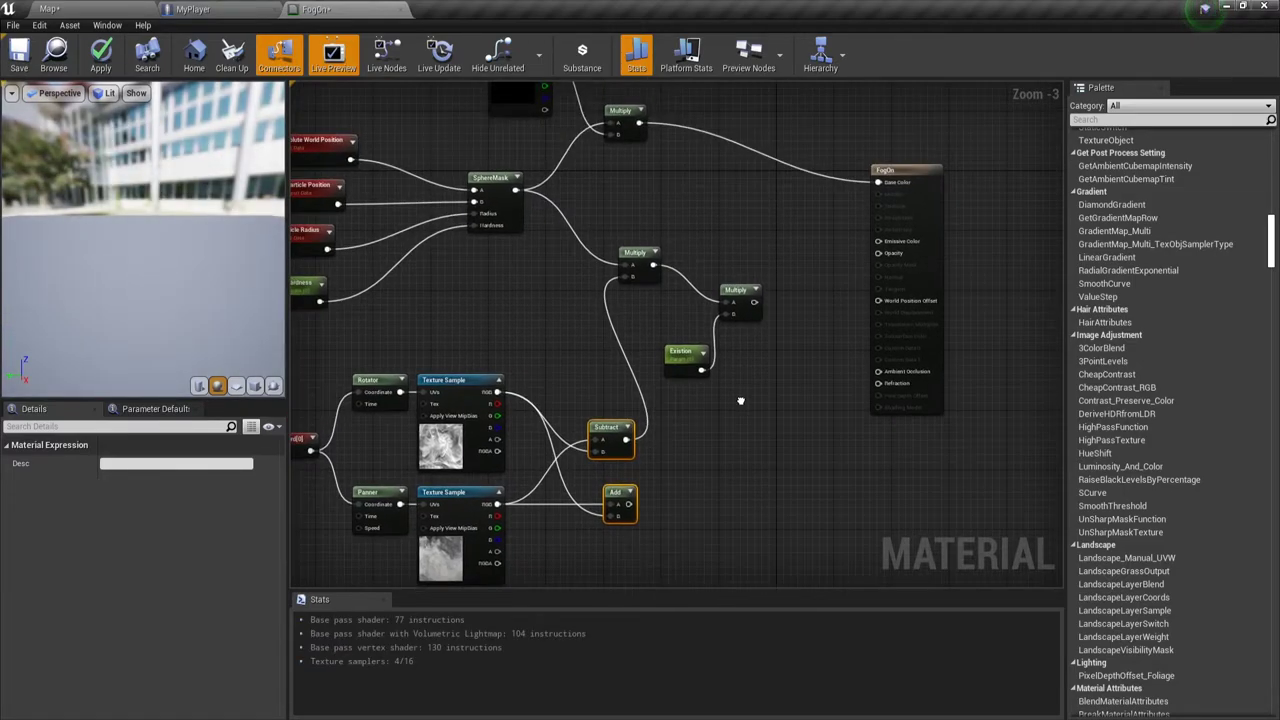
{"action": "scroll", "coordinate": [731, 396], "scroll_direction": "up", "scroll_amount": 1}
{"action": "right_click_drag", "start_coordinate": [660, 440], "coordinate": [666, 410]}
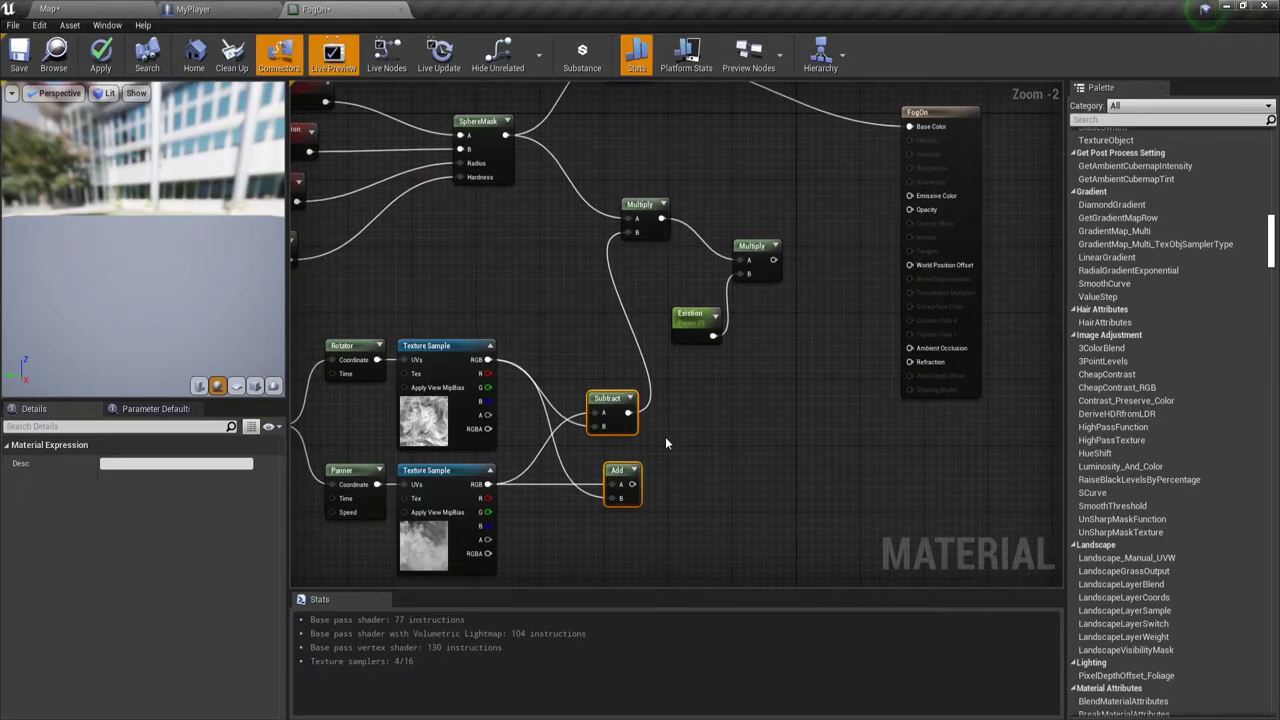
Join Subtract and Add with a new Add into Multiply B, and wire Multiply to Opacity
{"action": "left_click", "coordinate": [679, 438]}
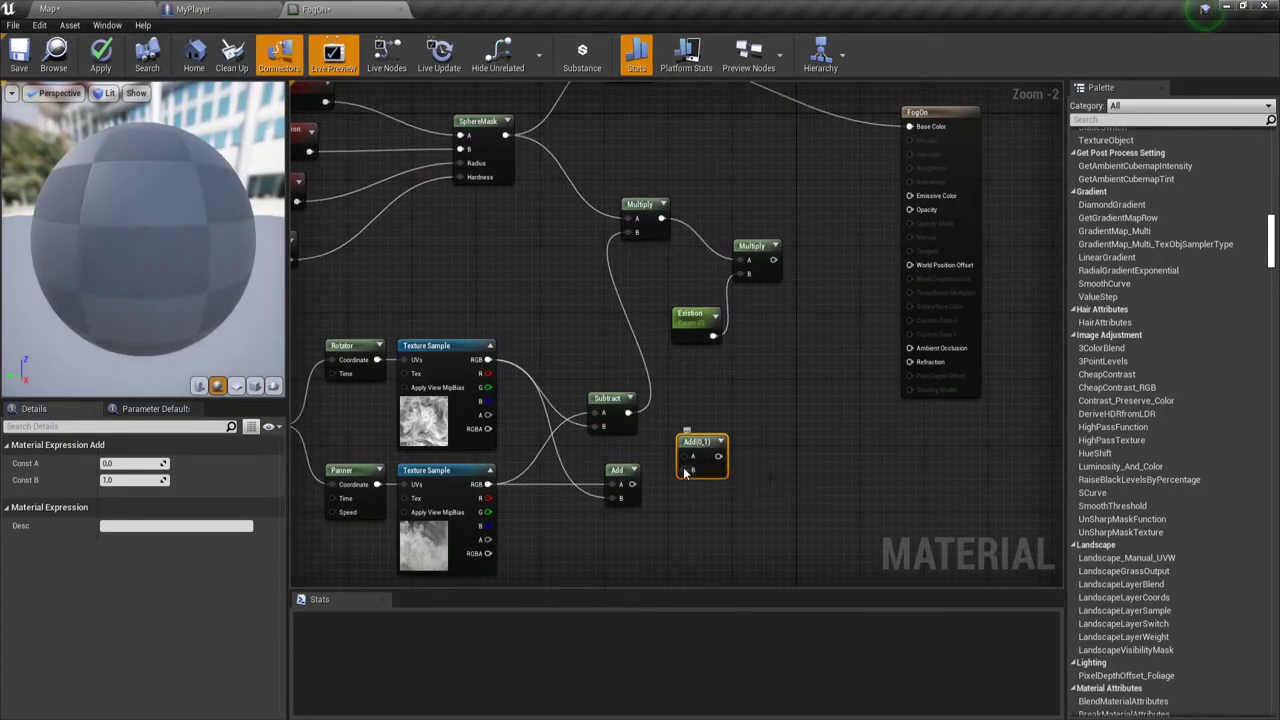
{"action": "mouse_move", "coordinate": [686, 456]}
{"action": "left_mouse_down"}
{"action": "mouse_move", "coordinate": [628, 490]}
{"action": "mouse_move", "coordinate": [627, 412]}
{"action": "left_mouse_up"}
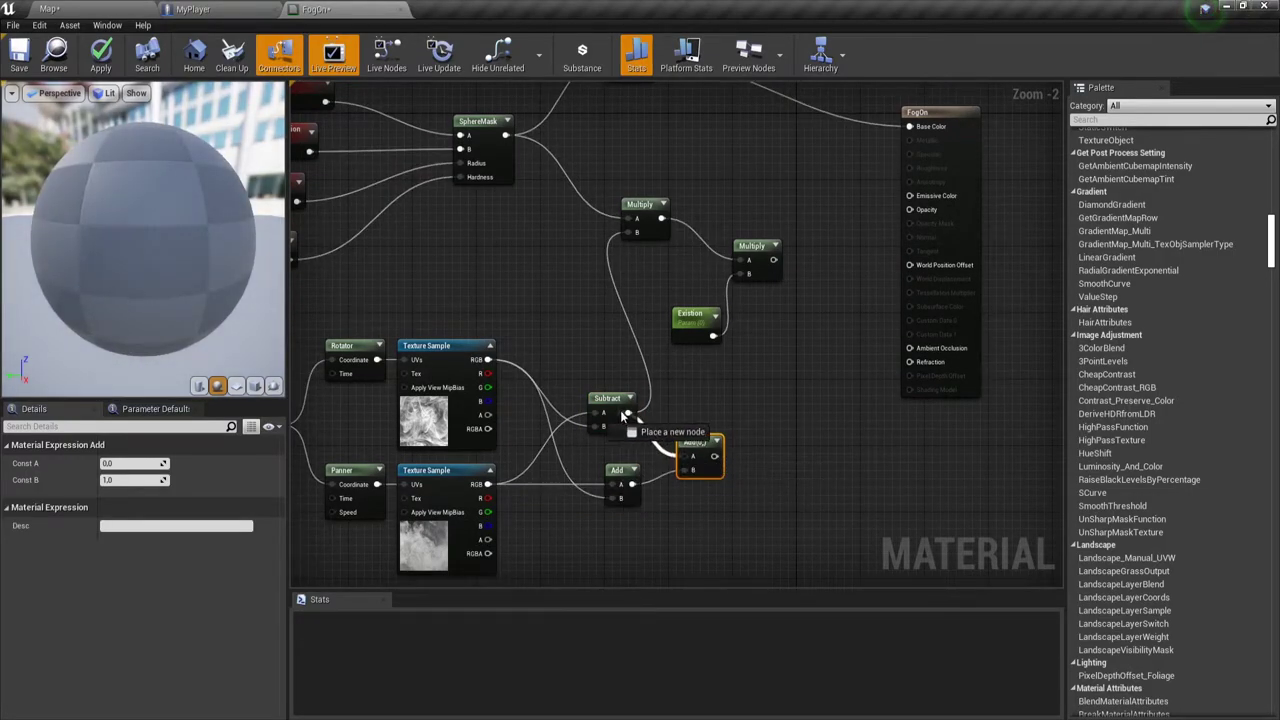
{"action": "left_click_drag", "start_coordinate": [704, 456], "coordinate": [636, 232]}
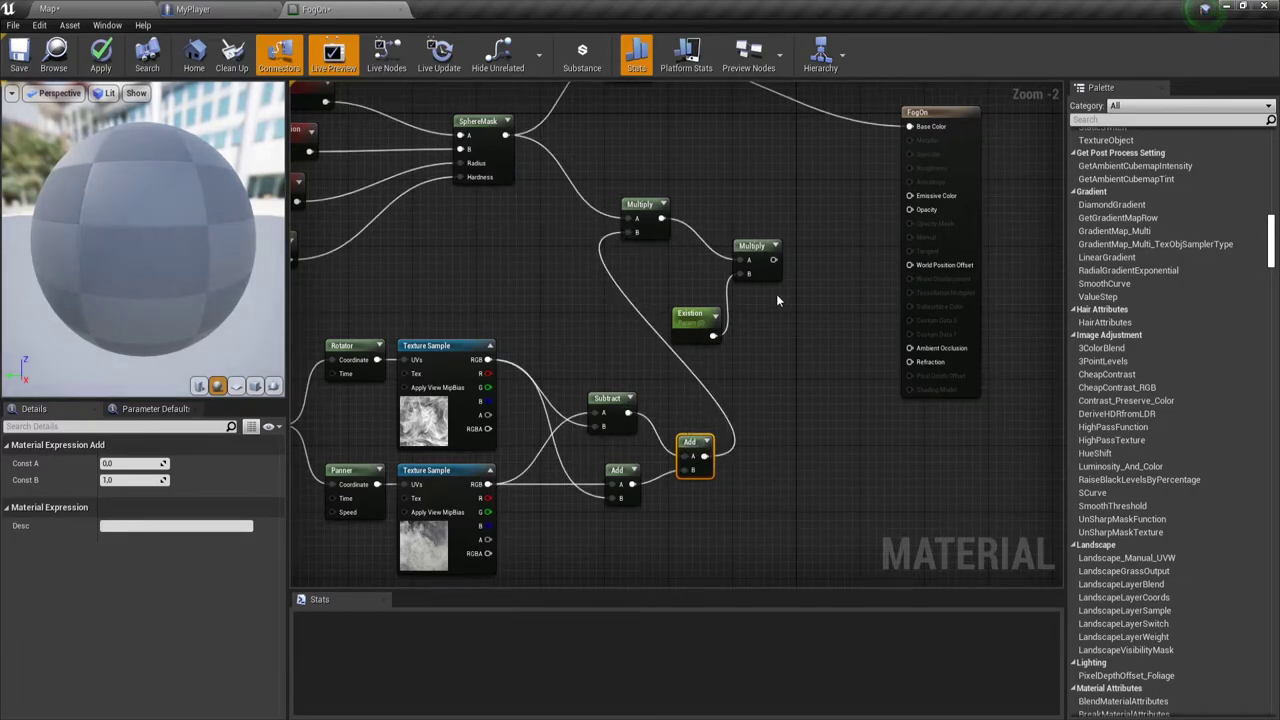
{"action": "right_click_drag", "start_coordinate": [776, 294], "coordinate": [770, 365]}
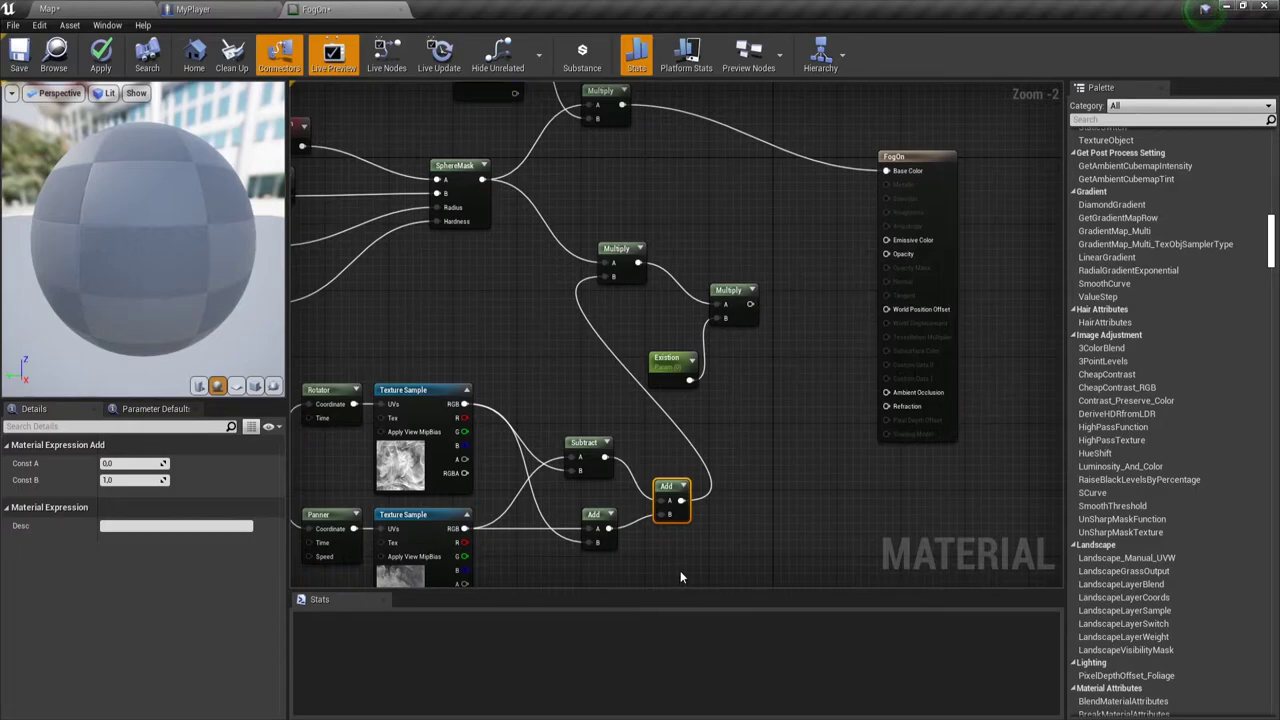
{"action": "mouse_move", "coordinate": [680, 570]}
{"action": "left_mouse_down"}
{"action": "mouse_move", "coordinate": [570, 430]}
{"action": "mouse_move", "coordinate": [514, 430]}
{"action": "mouse_move", "coordinate": [544, 455]}
{"action": "left_mouse_up"}
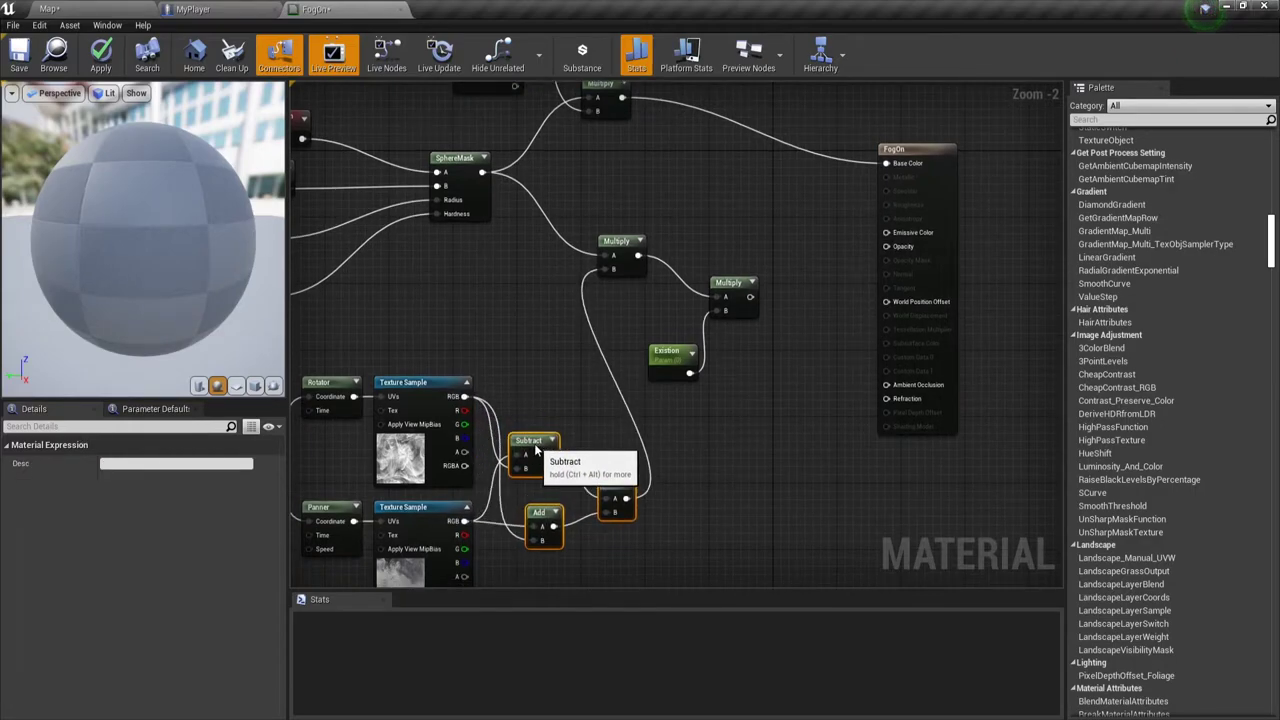
{"action": "left_click", "coordinate": [770, 420]}
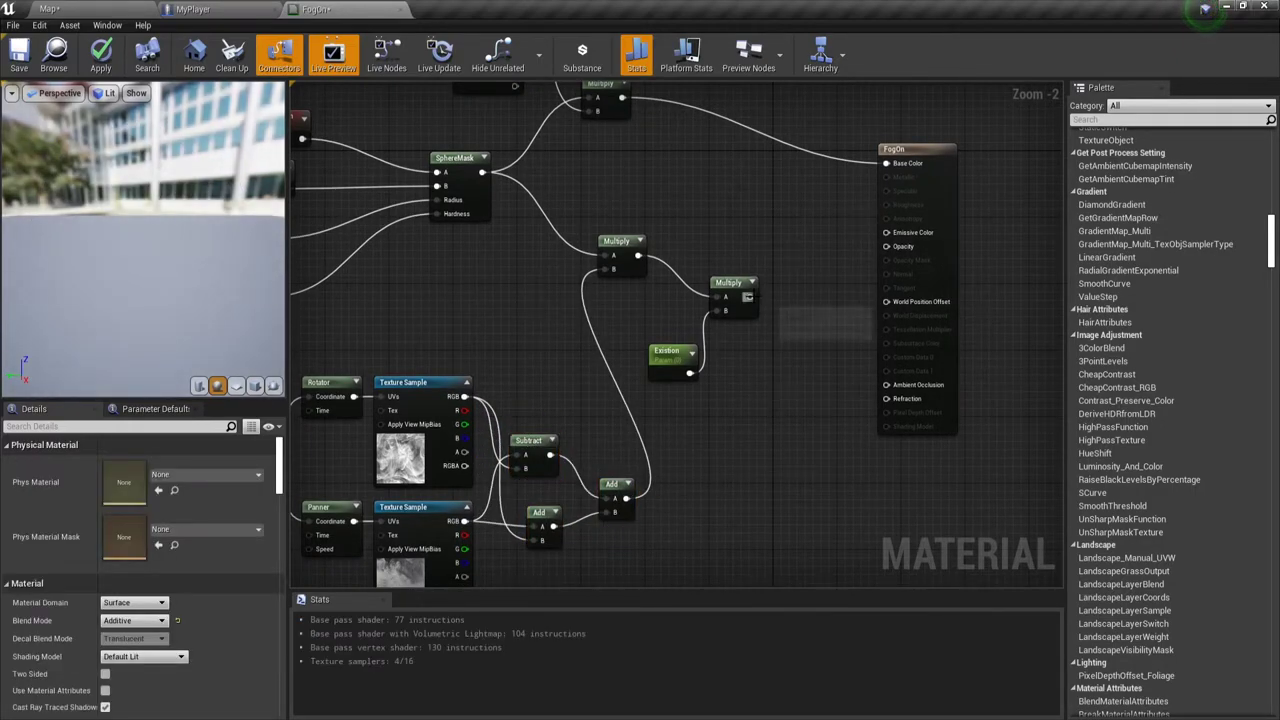
{"action": "left_click_drag", "start_coordinate": [750, 297], "coordinate": [886, 247]}
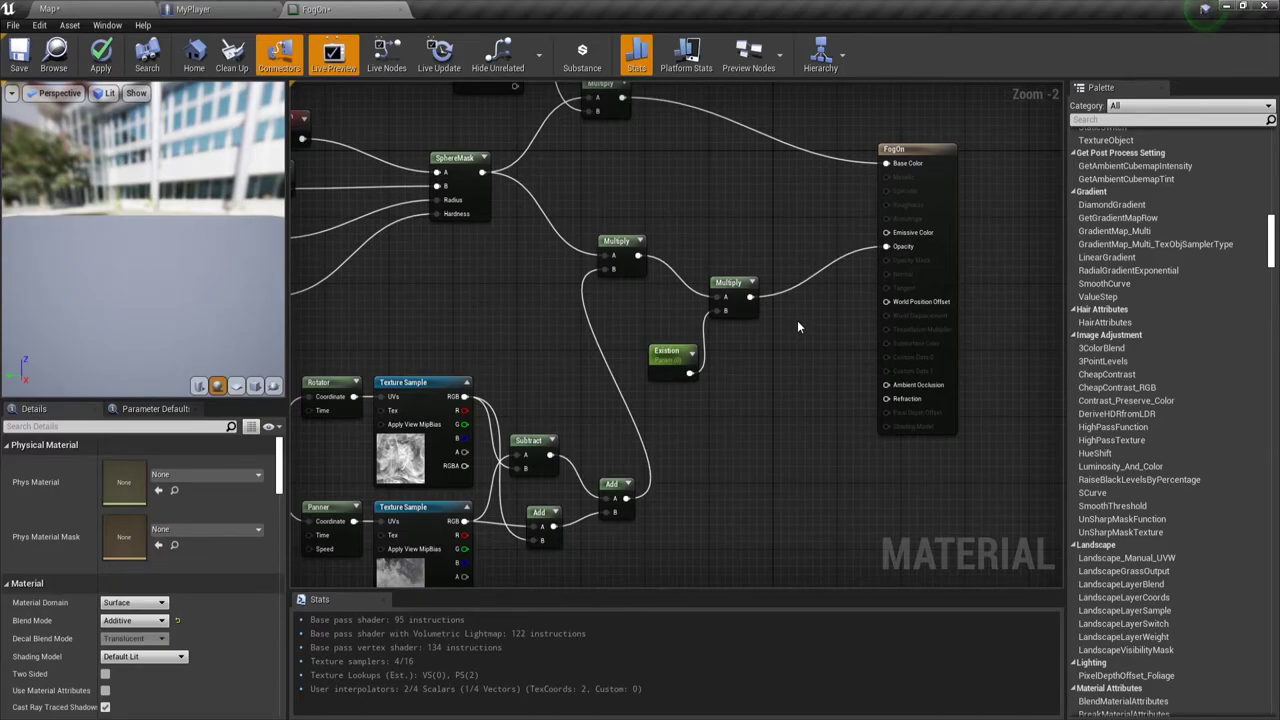
{"action": "scroll", "coordinate": [797, 320], "scroll_direction": "down", "scroll_amount": 2}
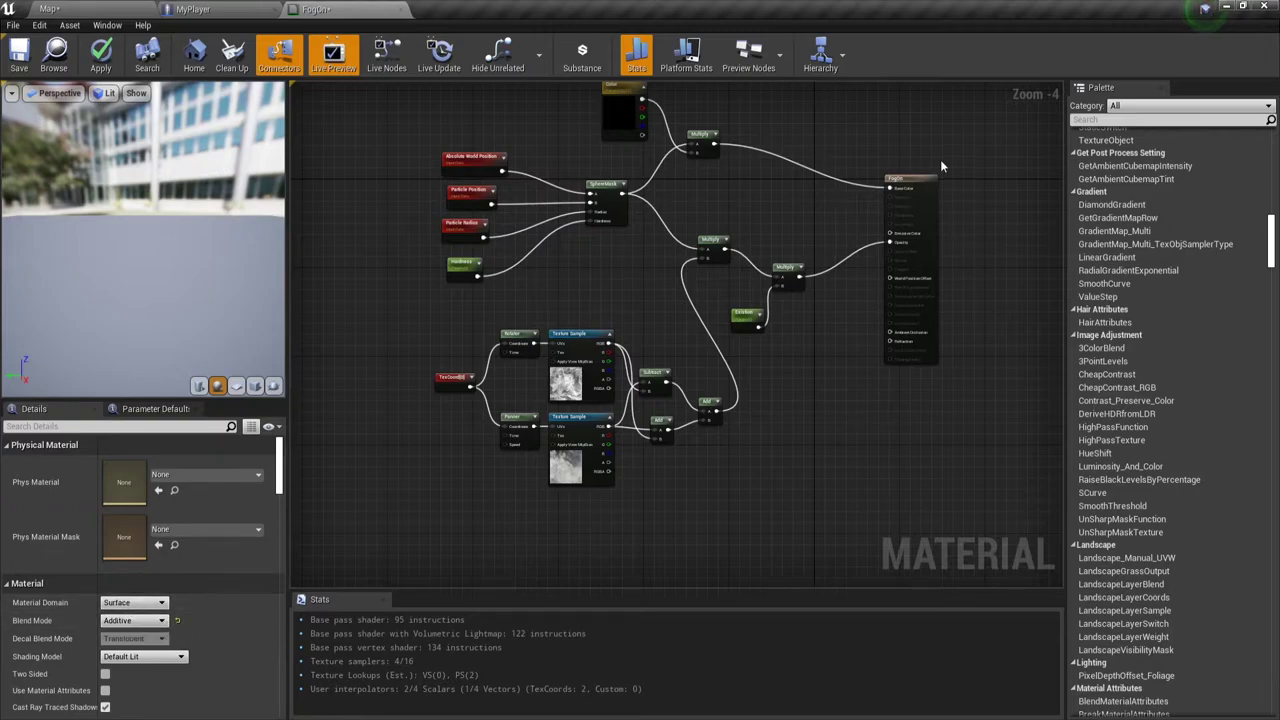
Select the FogOn result node and apply the updated material
{"action": "left_click", "coordinate": [915, 182]}
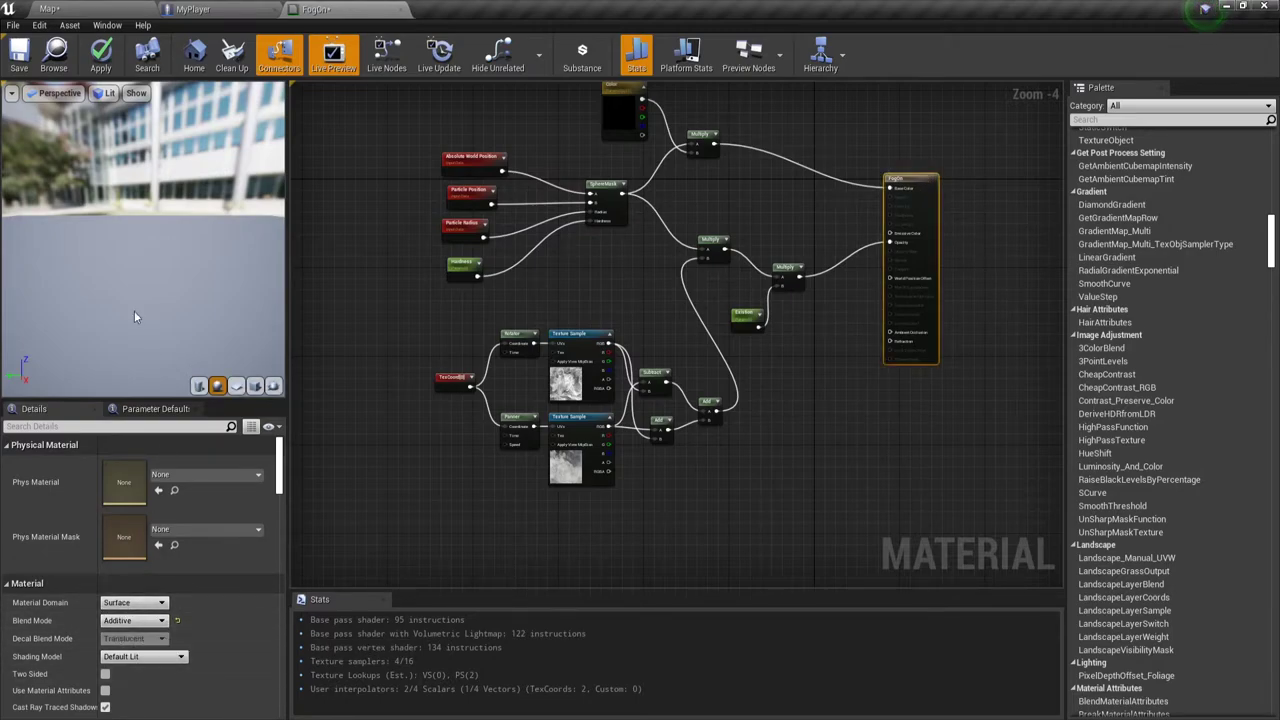
{"action": "left_click", "coordinate": [101, 58]}
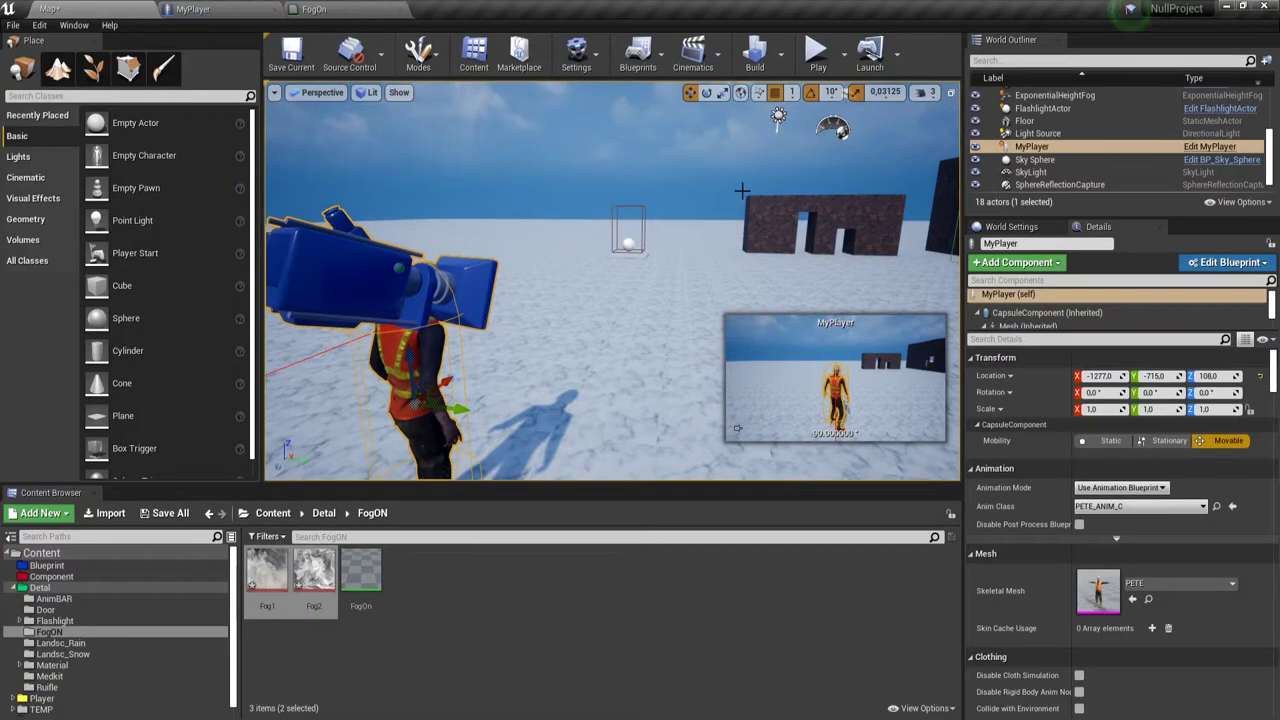
Pull the camera back and browse the ExponentialHeightFog and Atmospheric Fog actors' settings
{"action": "left_click_drag", "start_coordinate": [694, 231], "coordinate": [694, 300]}
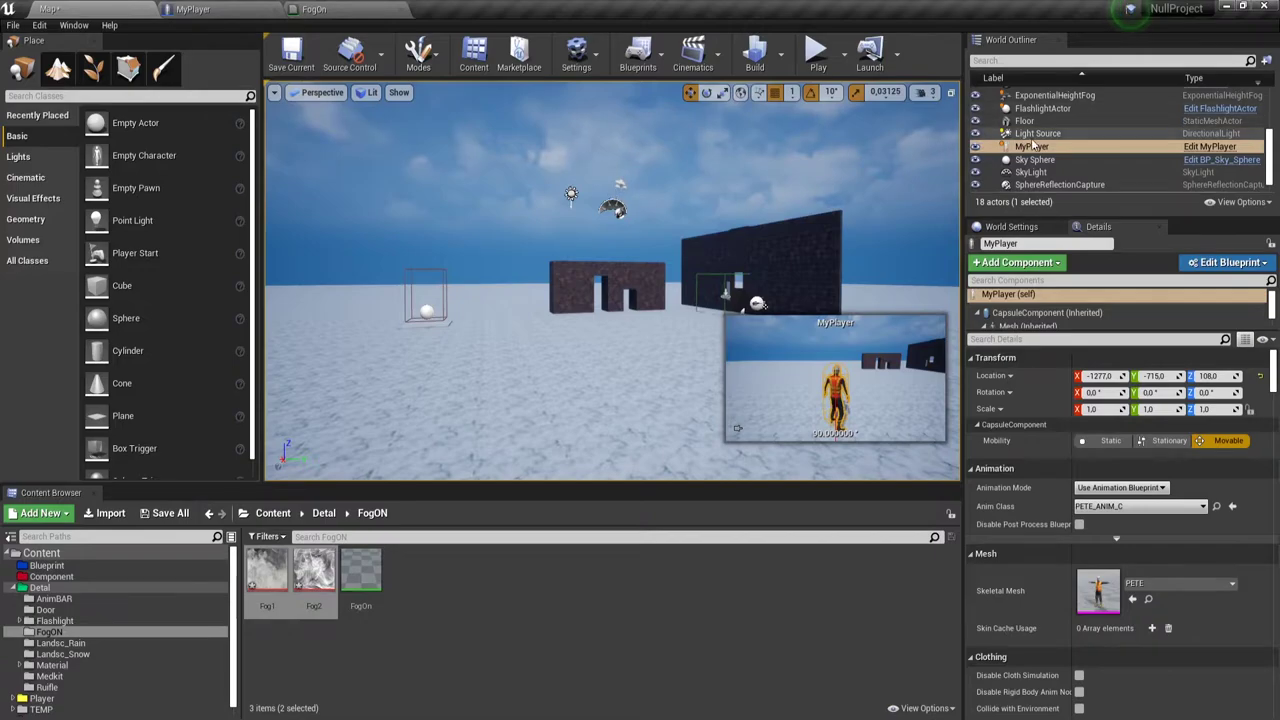
{"action": "left_click", "coordinate": [1057, 96]}
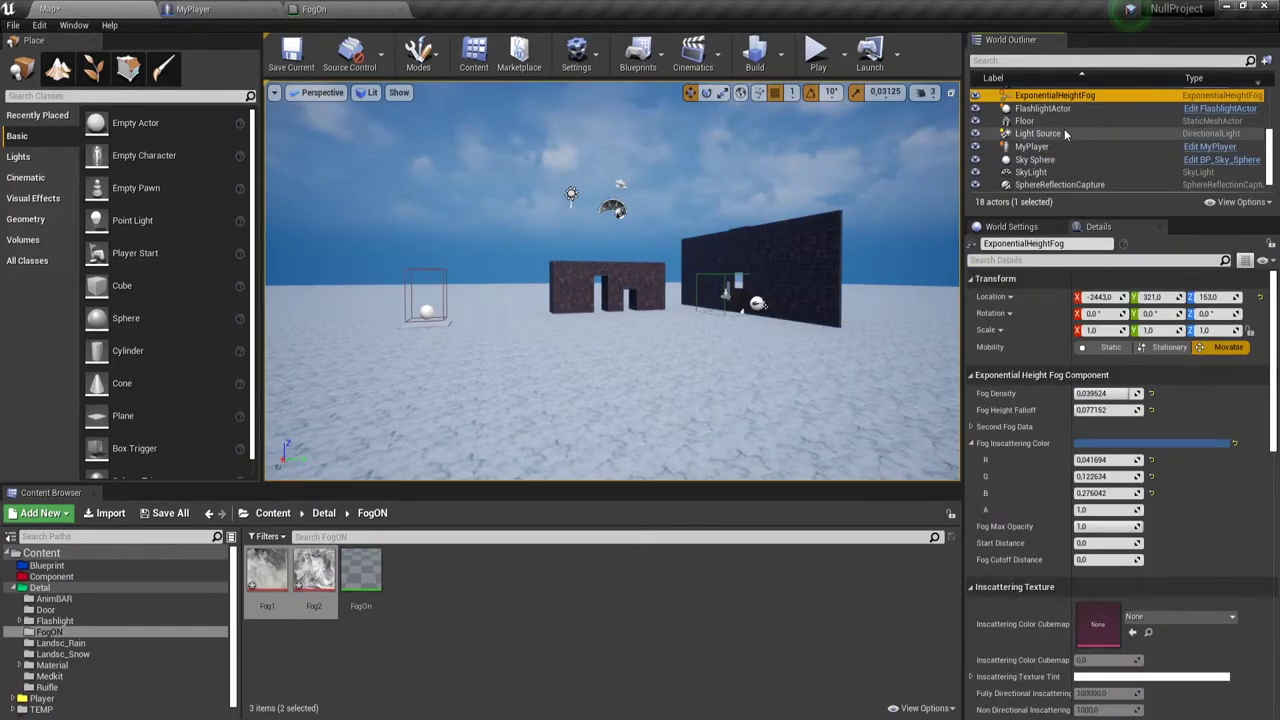
{"action": "scroll", "coordinate": [1064, 128], "scroll_direction": "up", "scroll_amount": 1}
{"action": "scroll", "coordinate": [1052, 132], "scroll_direction": "up", "scroll_amount": 1}
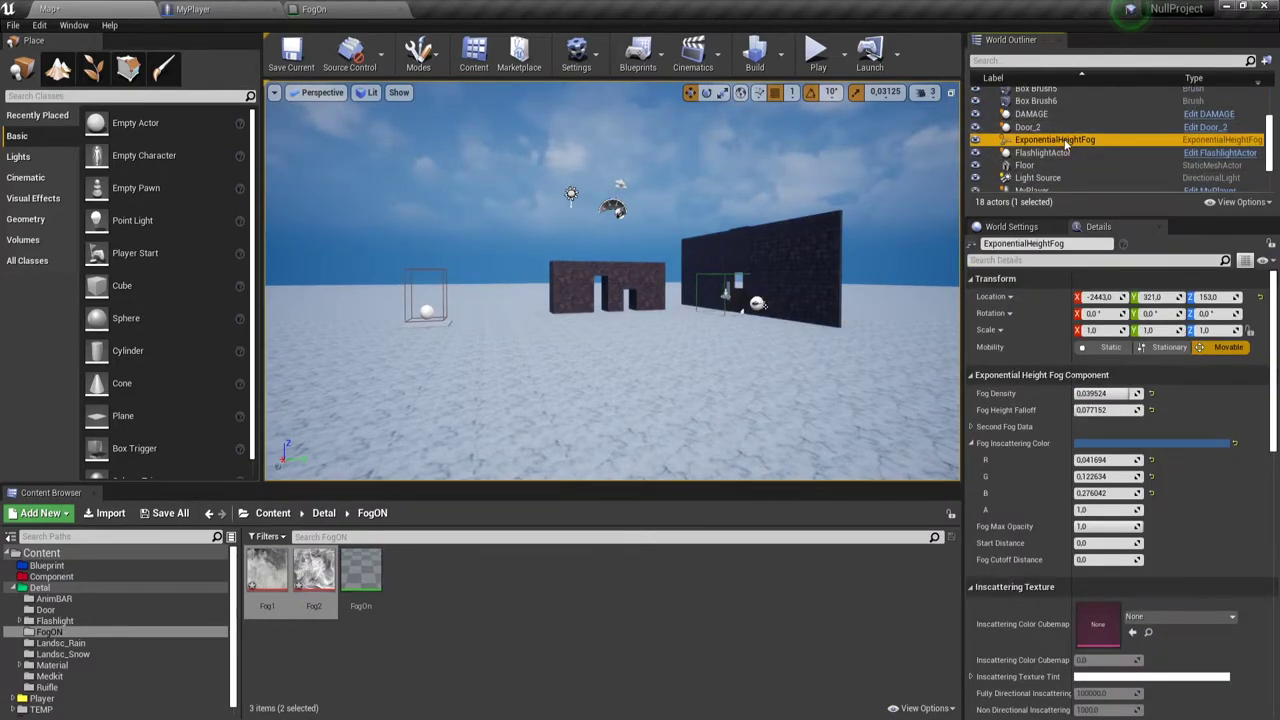
{"action": "scroll", "coordinate": [1064, 139], "scroll_direction": "up", "scroll_amount": 3}
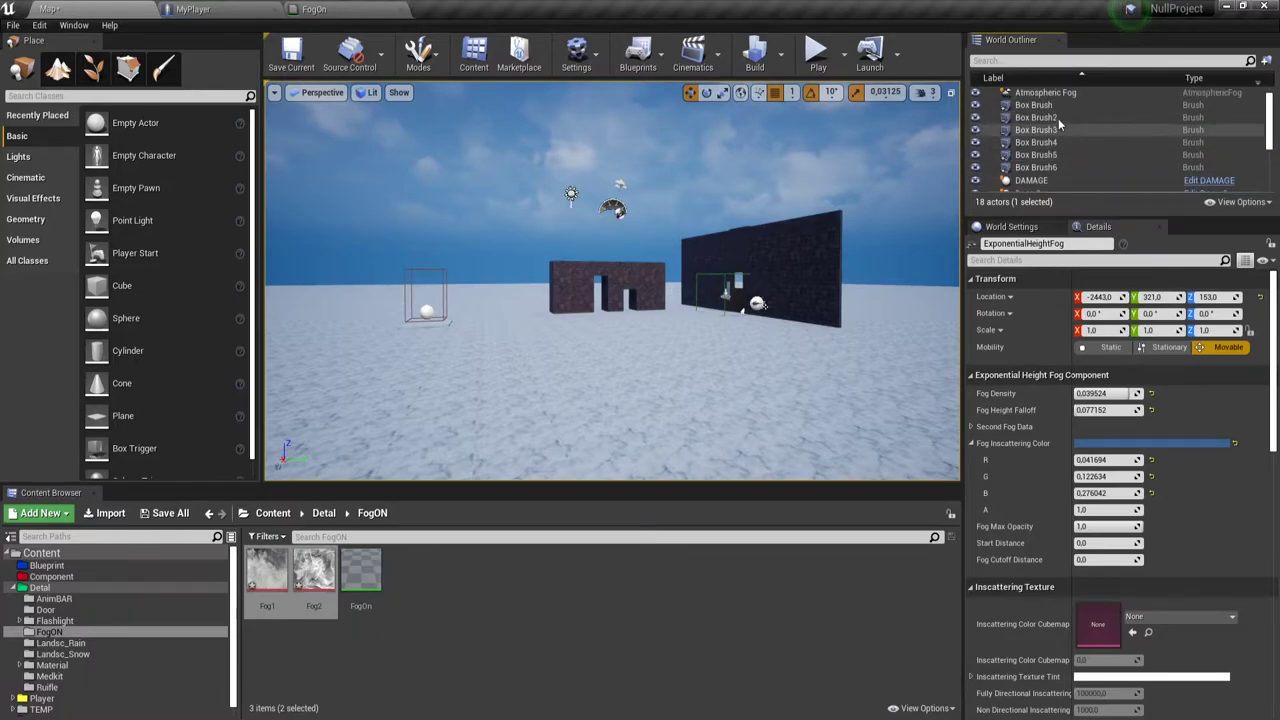
{"action": "left_click", "coordinate": [1050, 94]}
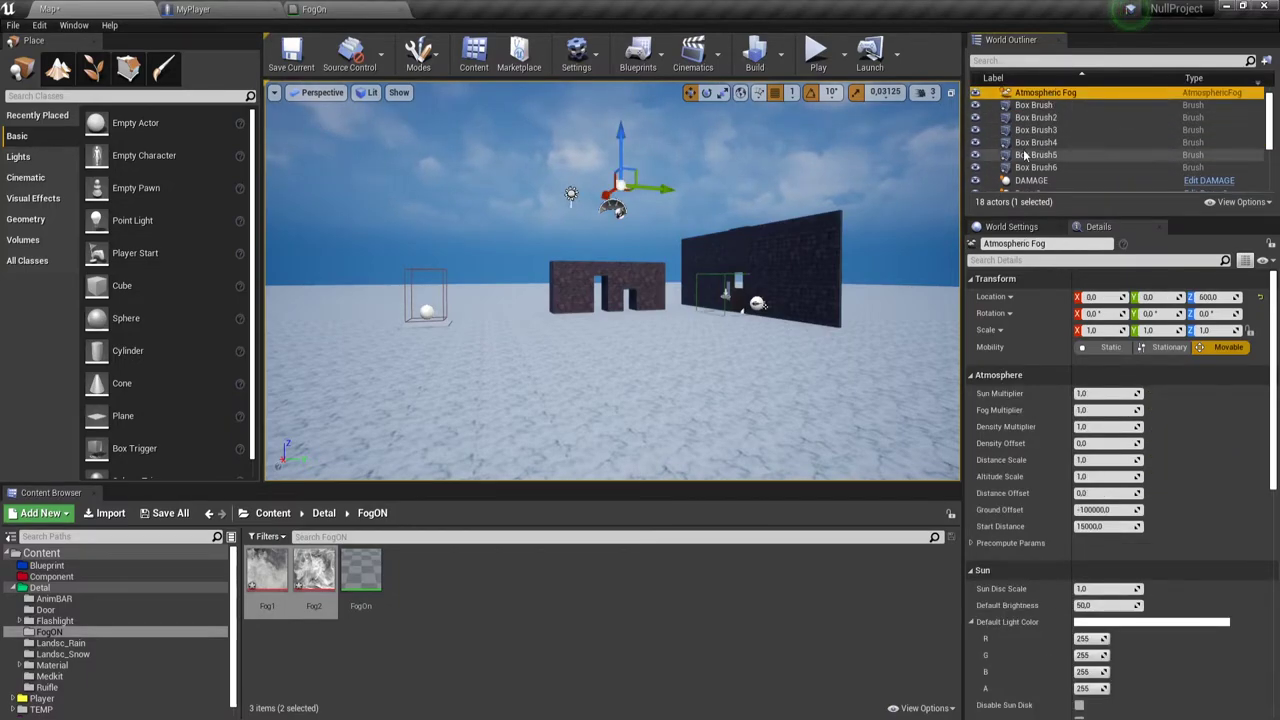
{"action": "scroll", "coordinate": [1045, 125], "scroll_direction": "down", "scroll_amount": 2}
{"action": "scroll", "coordinate": [1042, 140], "scroll_direction": "down", "scroll_amount": 1}
Reselect ExponentialHeightFog and tick its Volumetric Fog checkbox
{"action": "left_click", "coordinate": [1040, 142]}
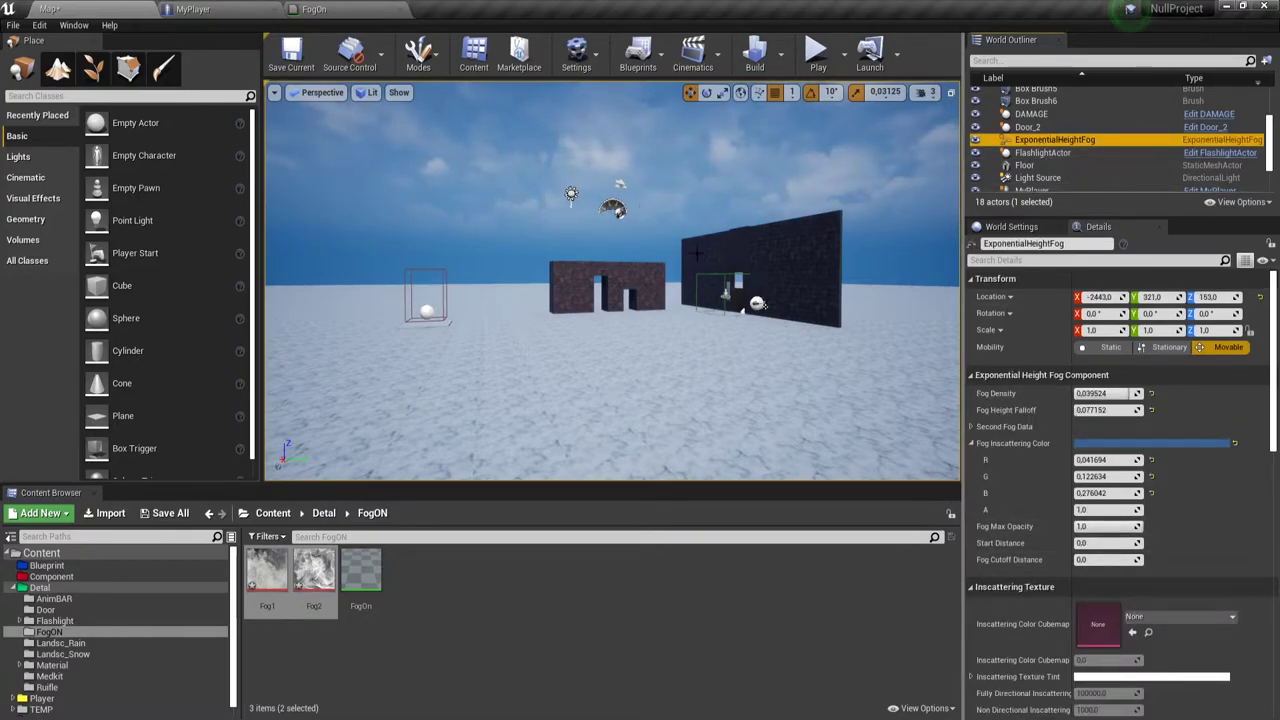
{"action": "scroll", "coordinate": [1068, 588], "scroll_direction": "down", "scroll_amount": 2}
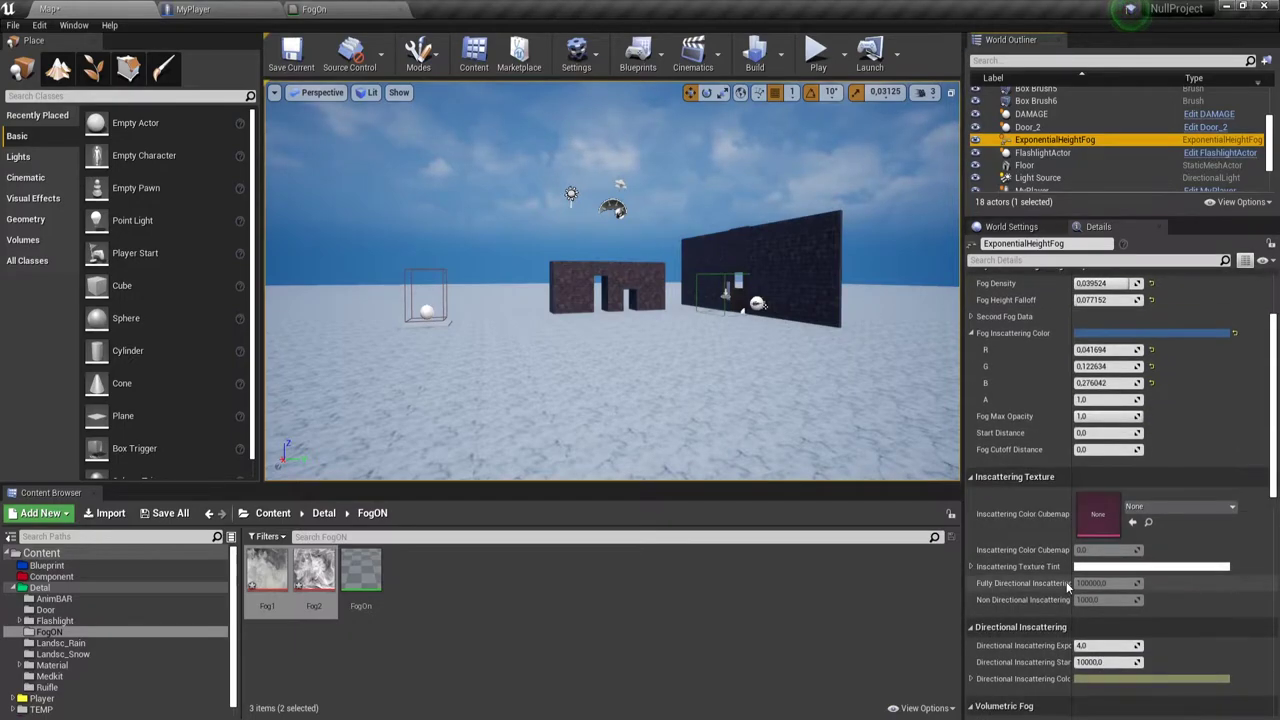
{"action": "scroll", "coordinate": [1068, 588], "scroll_direction": "down", "scroll_amount": 2}
{"action": "scroll", "coordinate": [1068, 588], "scroll_direction": "down", "scroll_amount": 2}
{"action": "scroll", "coordinate": [1068, 588], "scroll_direction": "down", "scroll_amount": 1}
{"action": "scroll", "coordinate": [1068, 588], "scroll_direction": "down", "scroll_amount": 1}
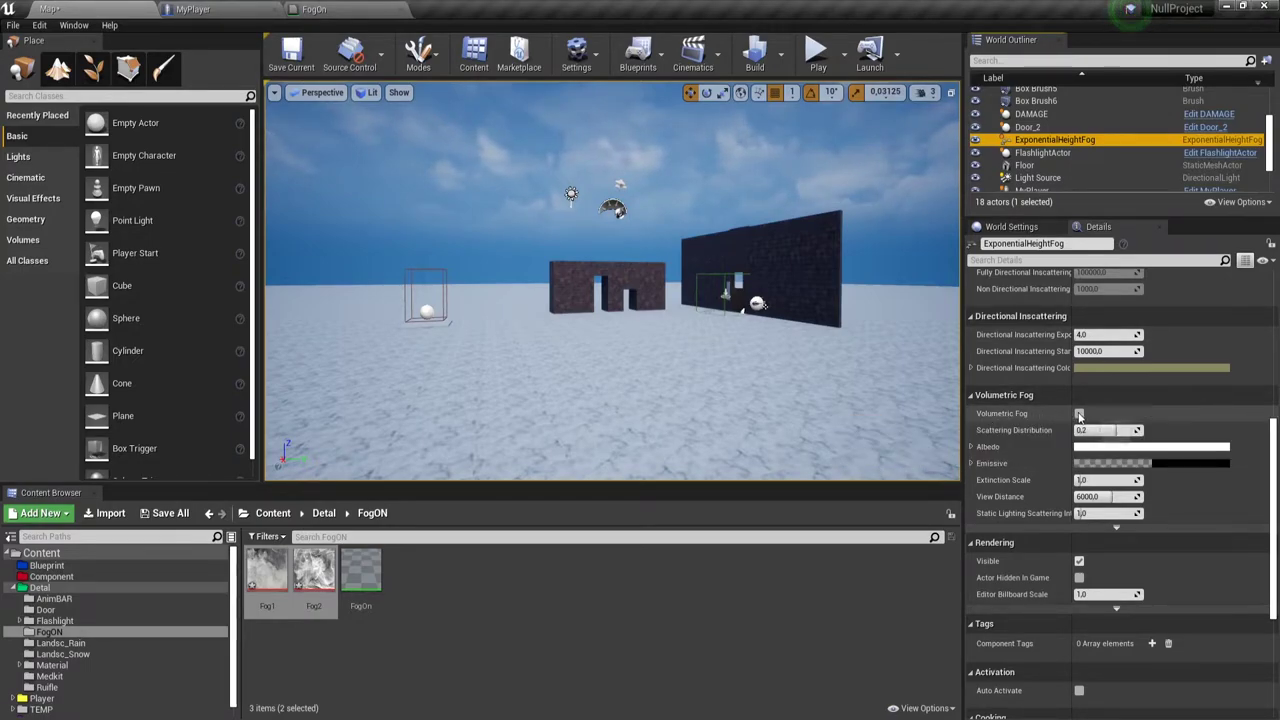
{"action": "left_click", "coordinate": [1079, 414]}
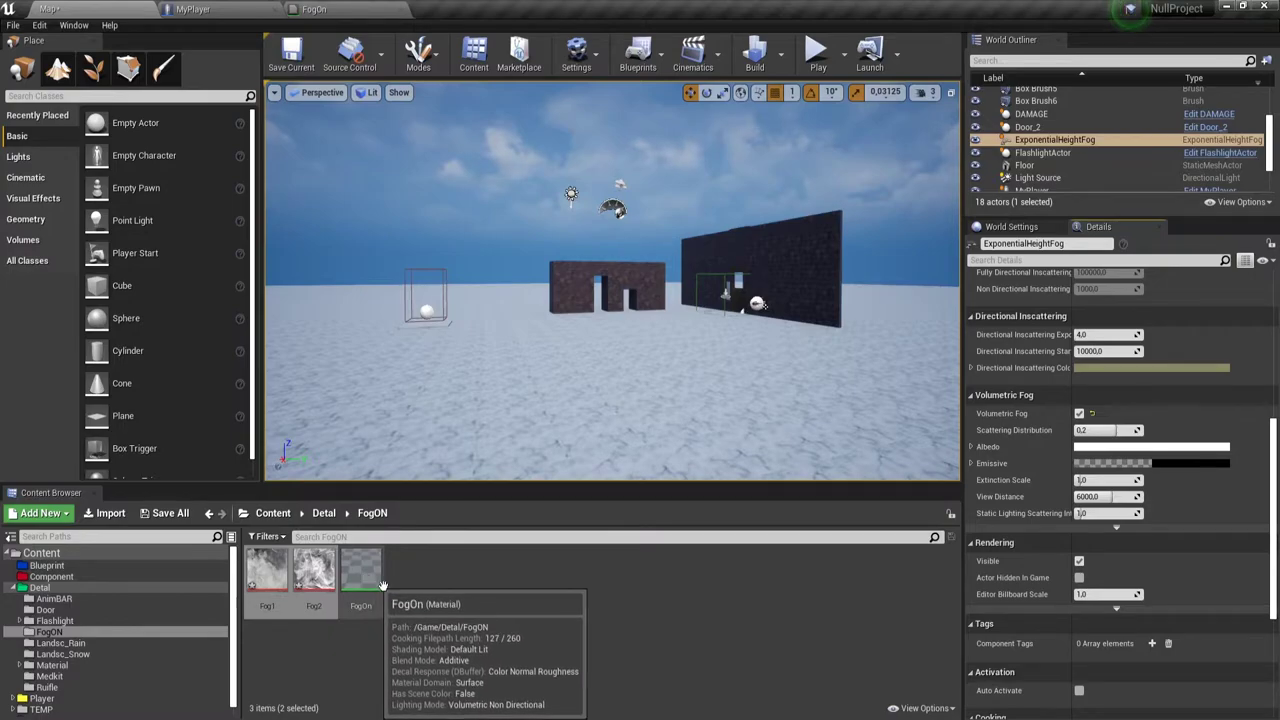
{"action": "left_click", "coordinate": [445, 597]}
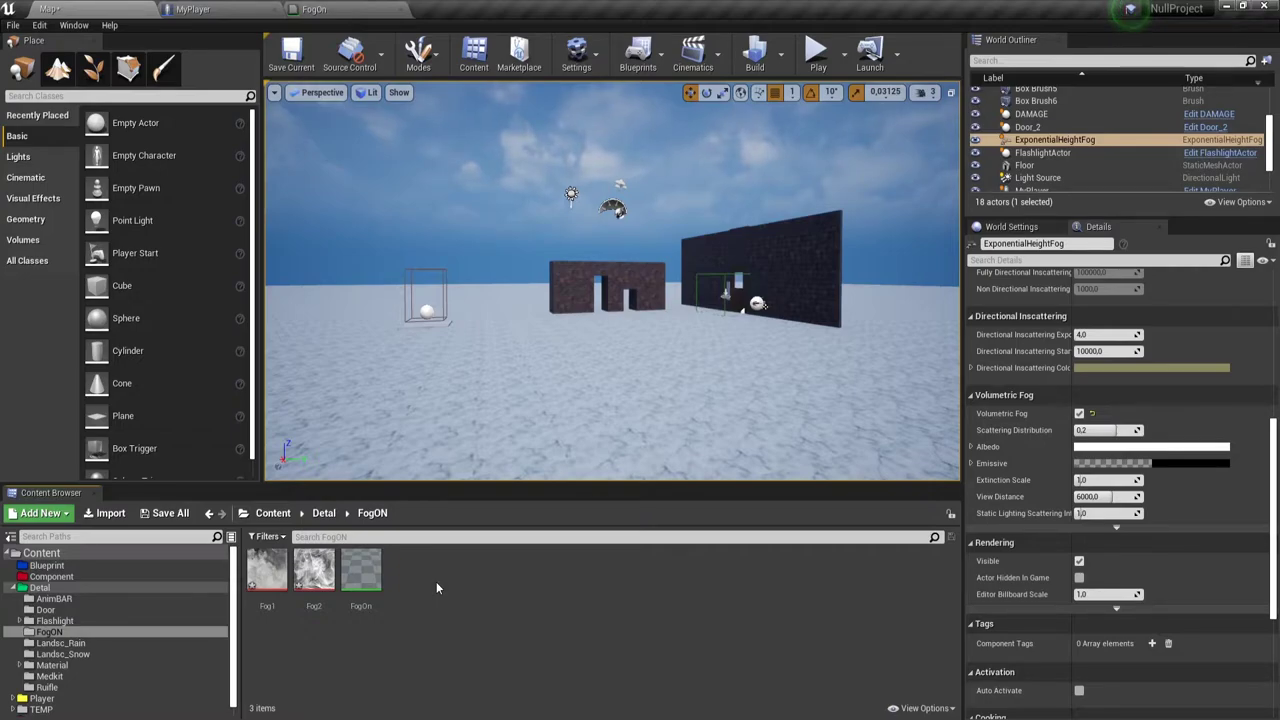
Create a particle system named NewParticleSystem in FogON, open it, then return to the level editor
{"action": "right_click", "coordinate": [469, 615]}
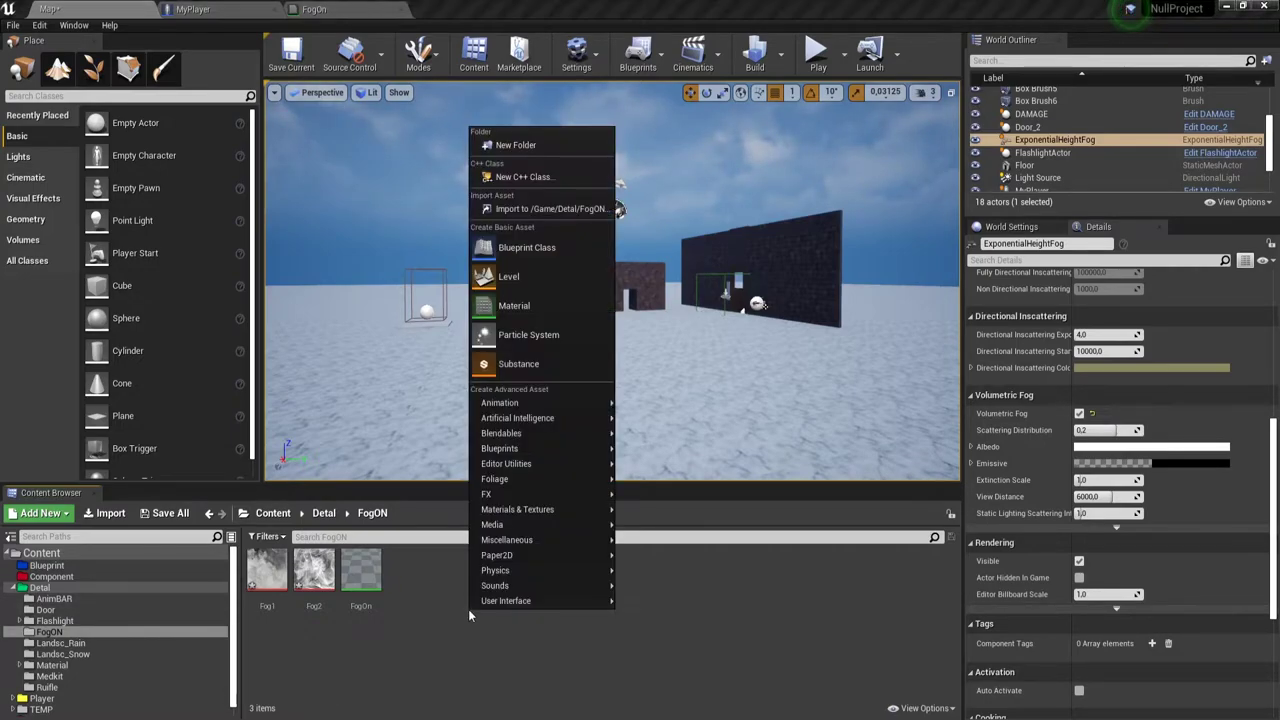
{"action": "left_click", "coordinate": [528, 334]}
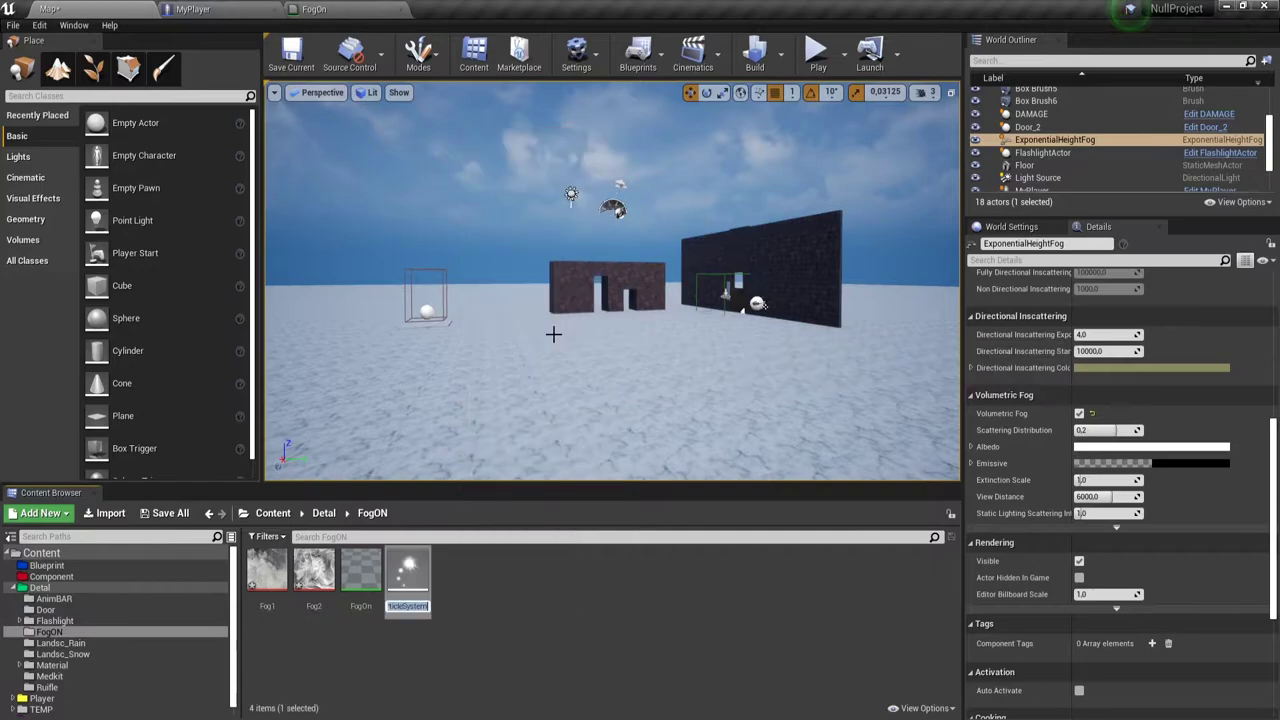
{"action": "key", "text": "Return"}
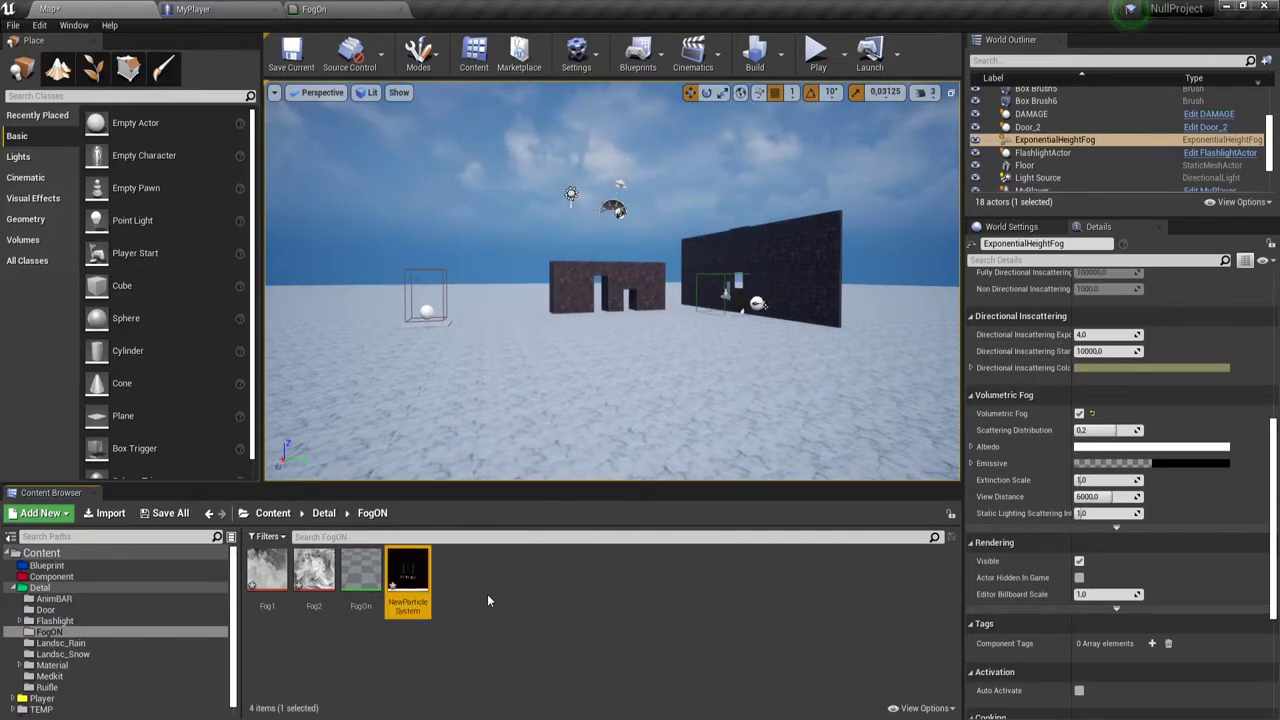
{"action": "double_click", "coordinate": [420, 575]}
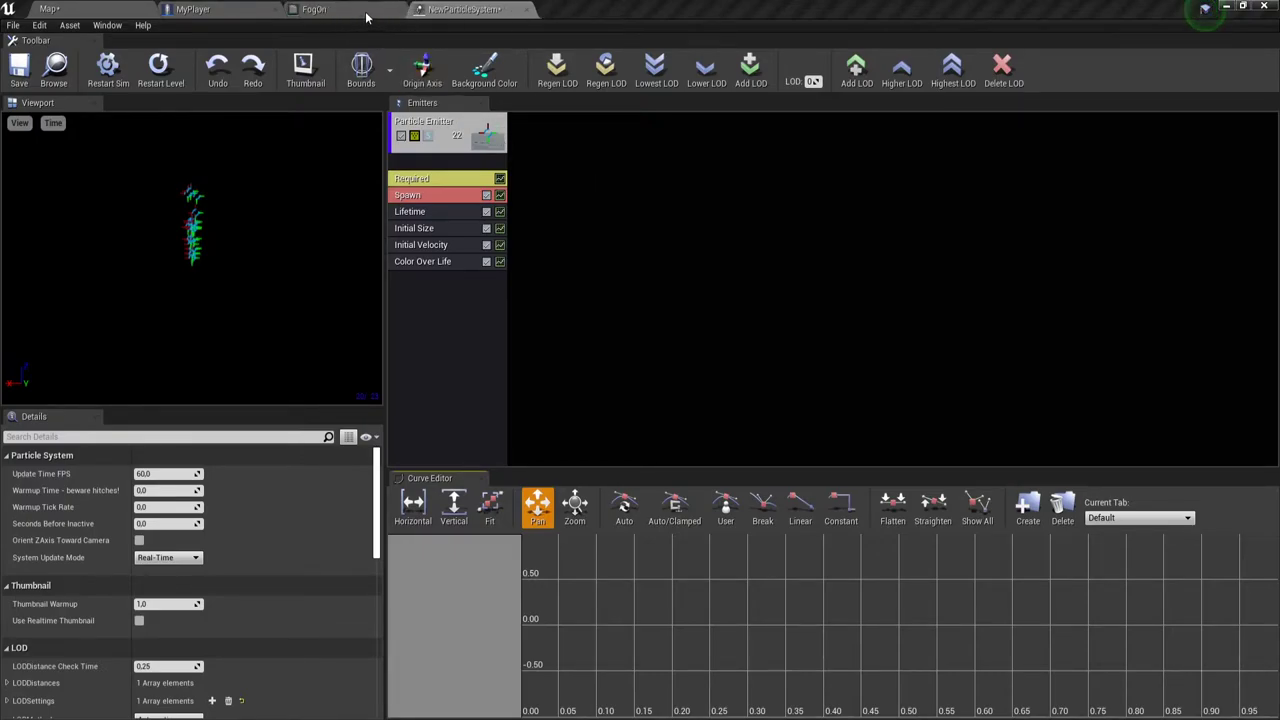
{"action": "left_click", "coordinate": [284, 14]}
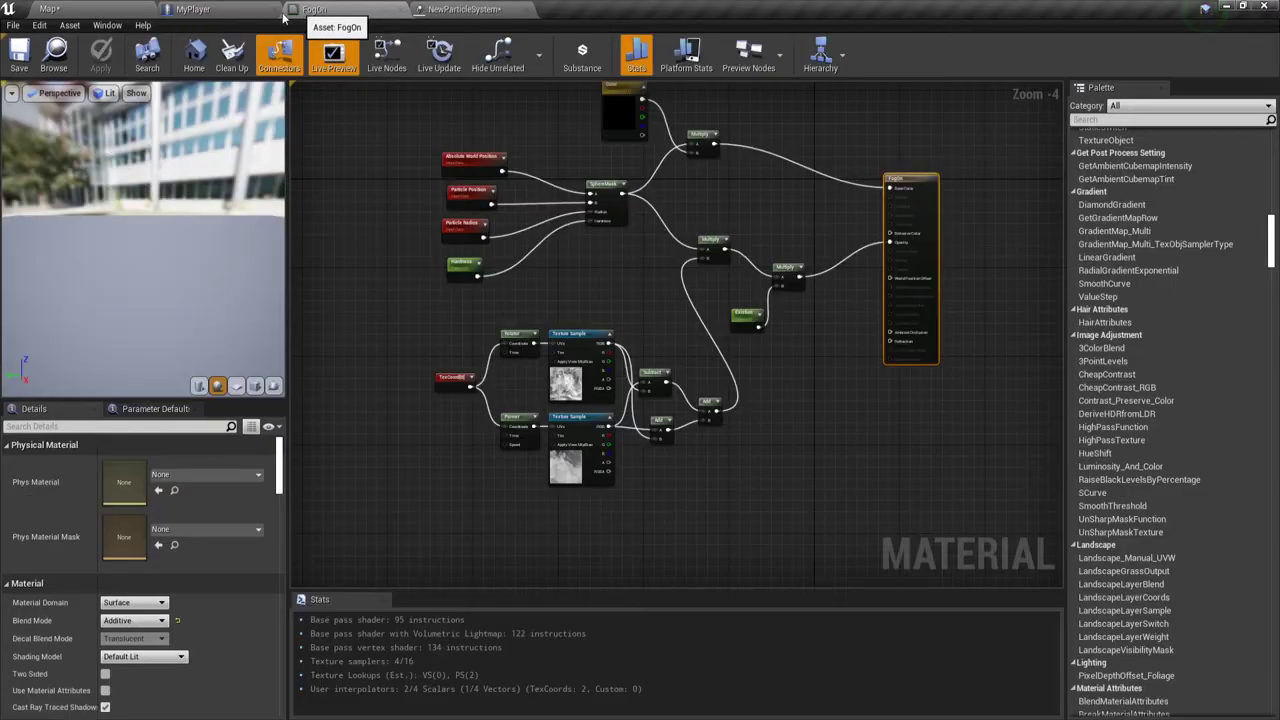
{"action": "left_click", "coordinate": [50, 9]}
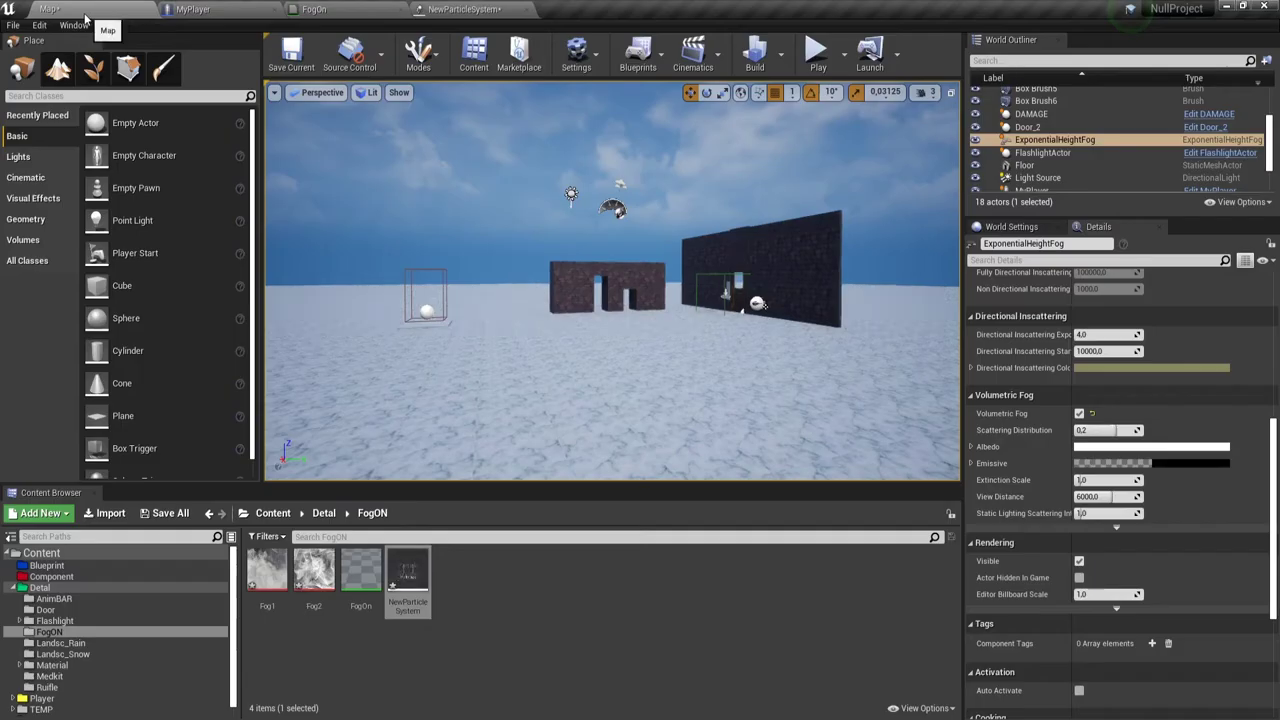
{"action": "left_click", "coordinate": [449, 663]}
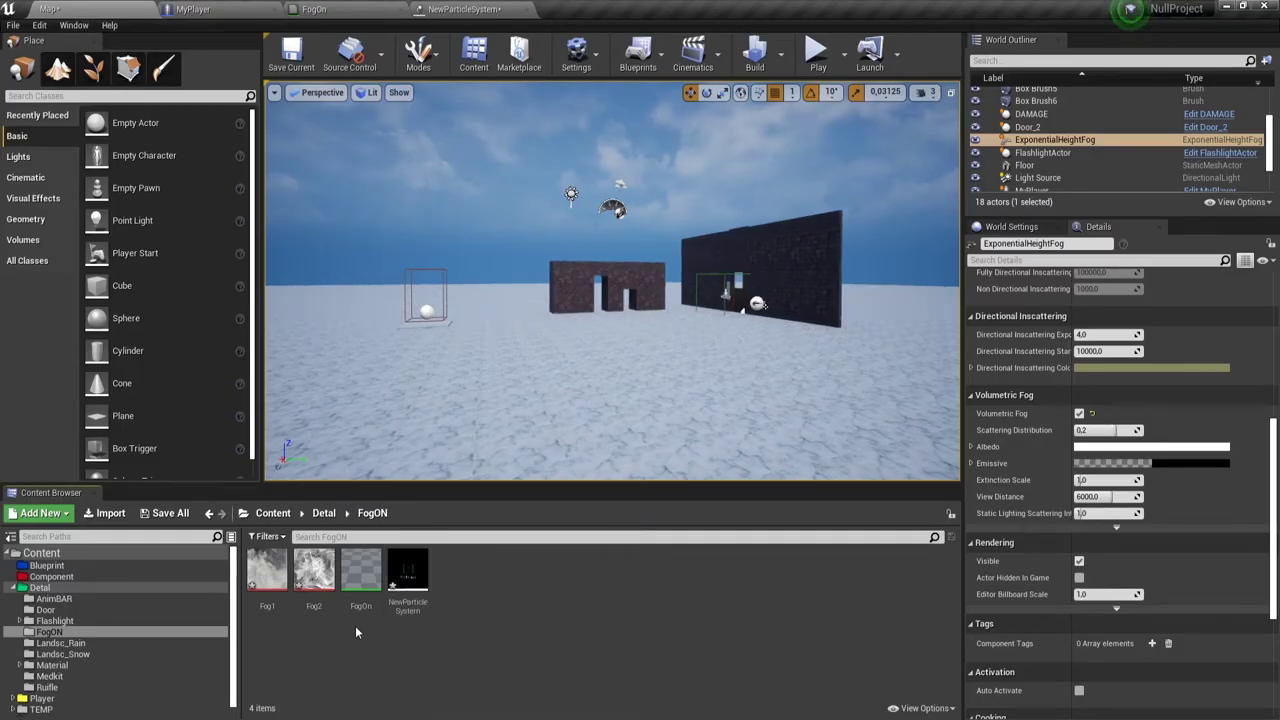
Create the FogOn_Inst material instance from FogOn, save all assets, and open FogOn_Inst
{"action": "right_click", "coordinate": [363, 565]}
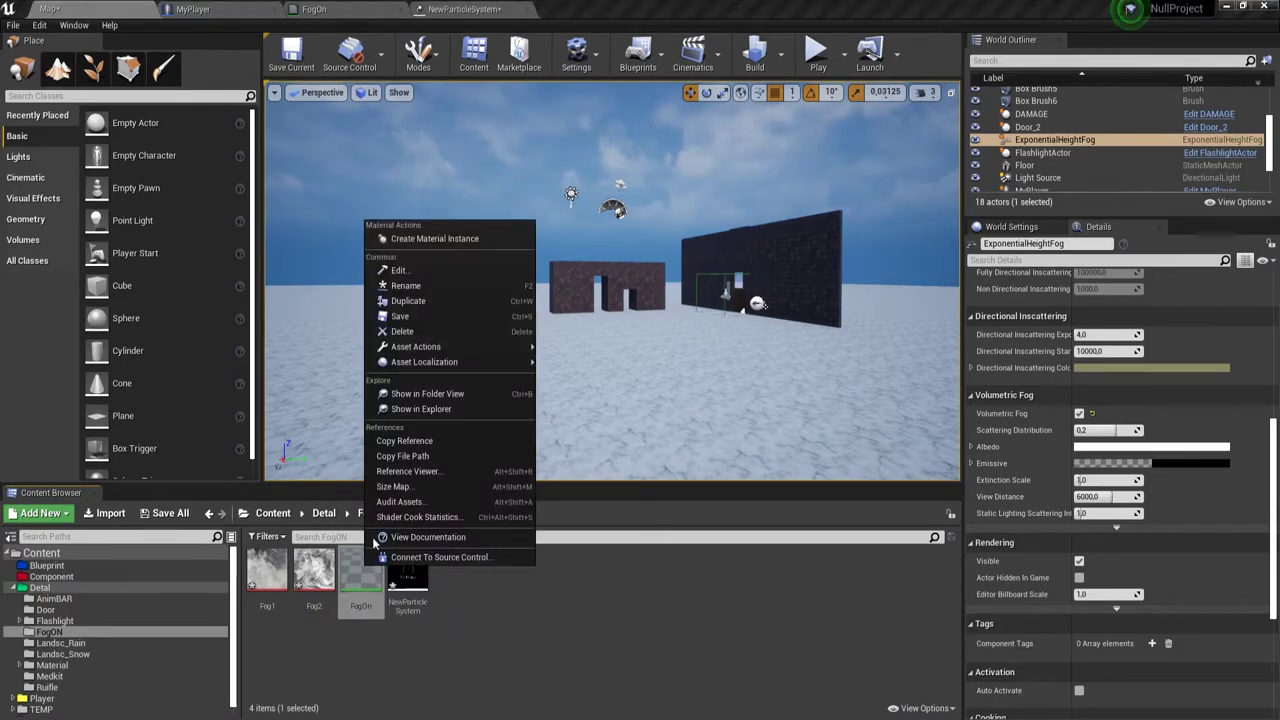
{"action": "left_click", "coordinate": [430, 239]}
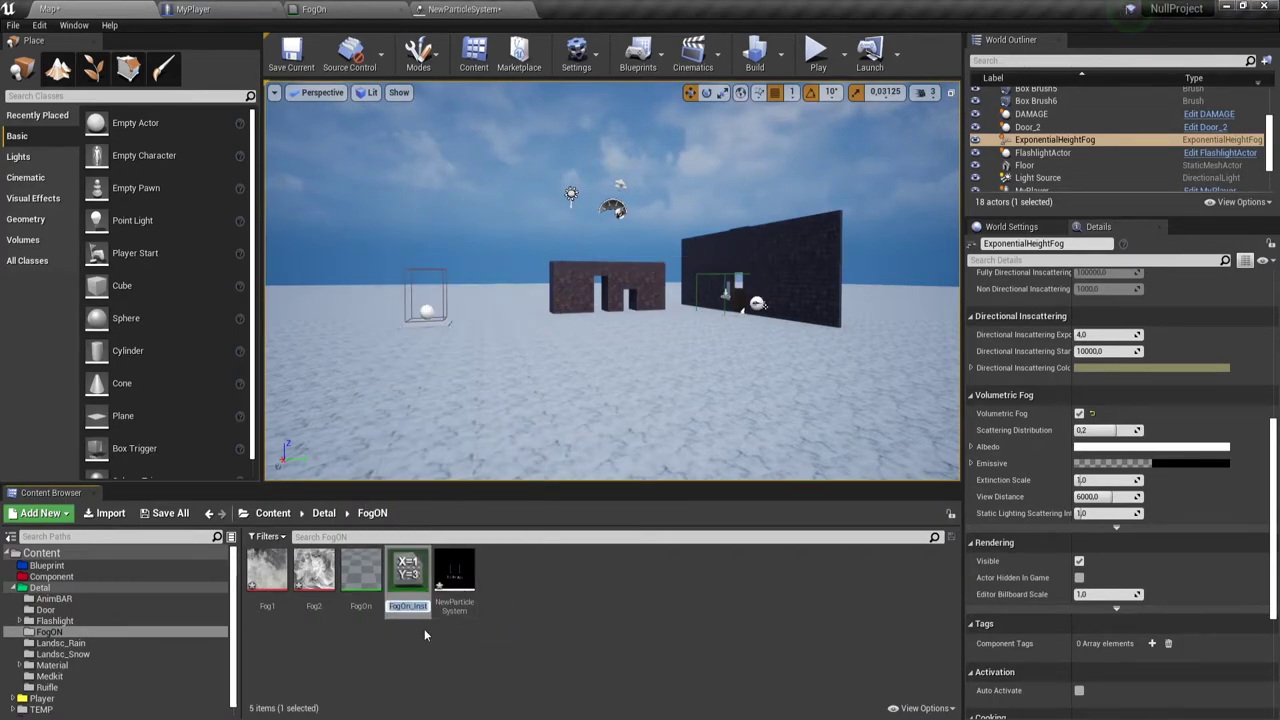
{"action": "left_click", "coordinate": [419, 671]}
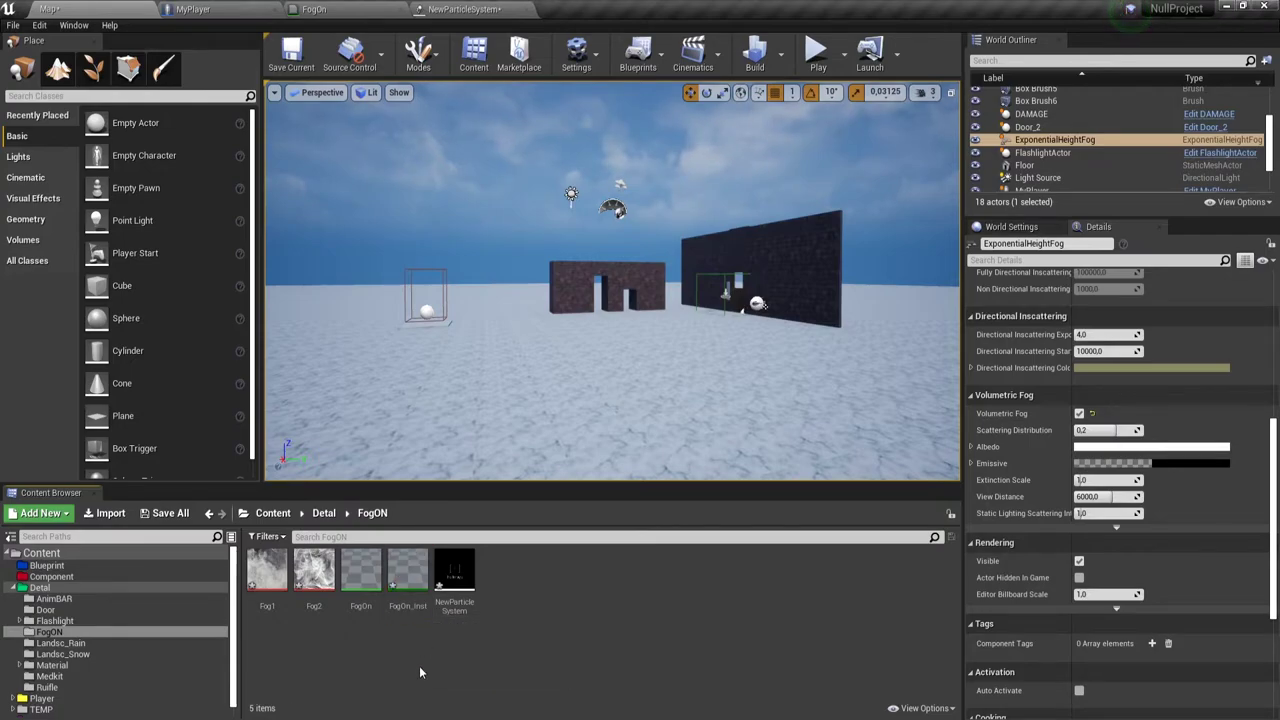
{"action": "left_click", "coordinate": [408, 572]}
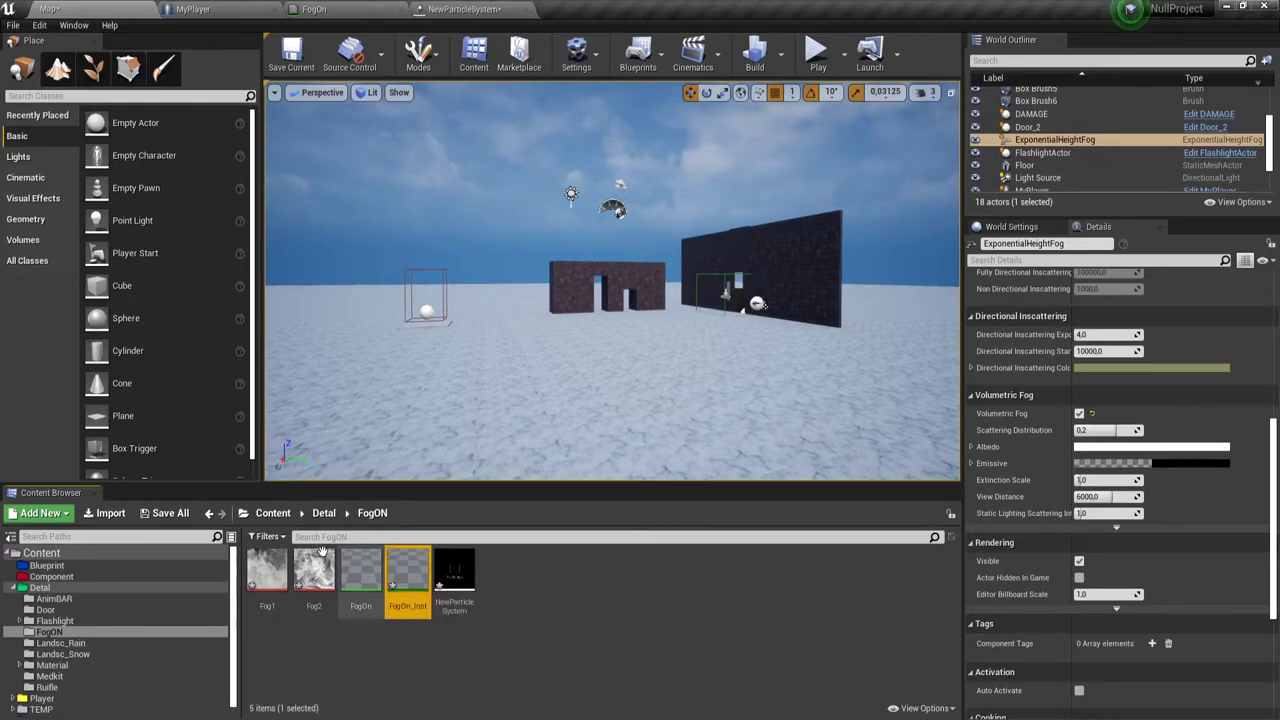
{"action": "left_click", "coordinate": [171, 513]}
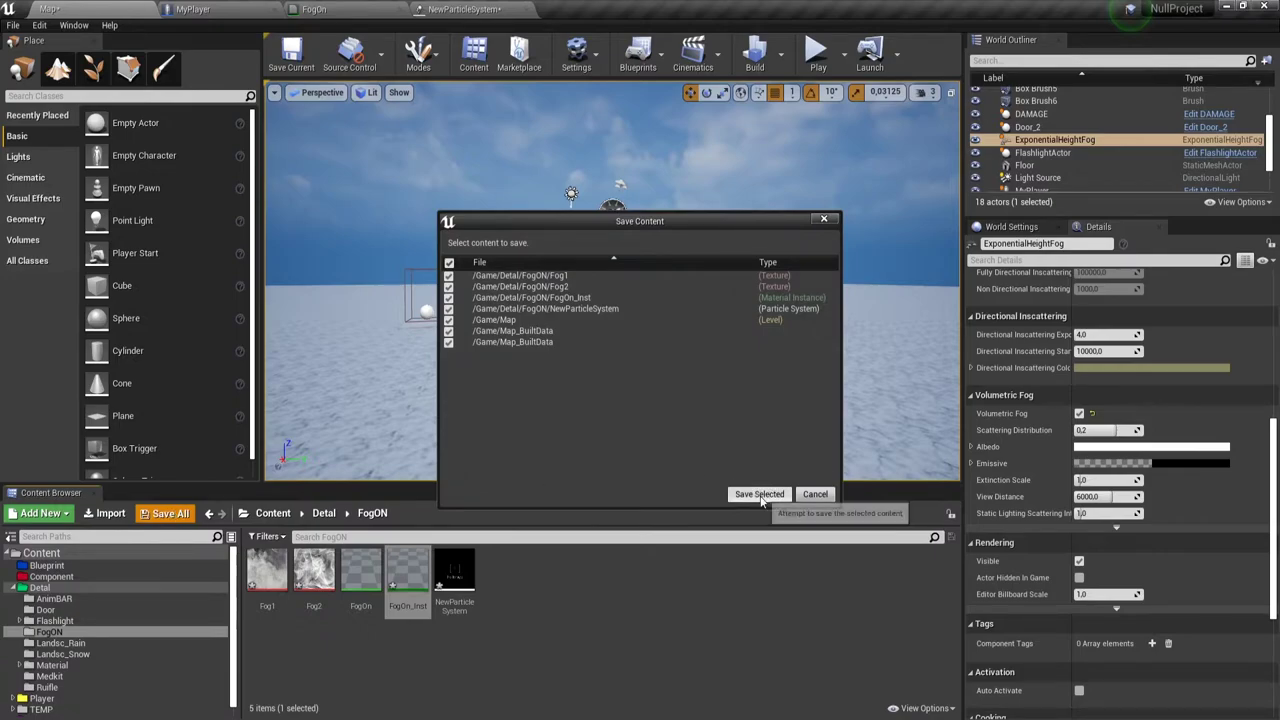
{"action": "left_click", "coordinate": [760, 494]}
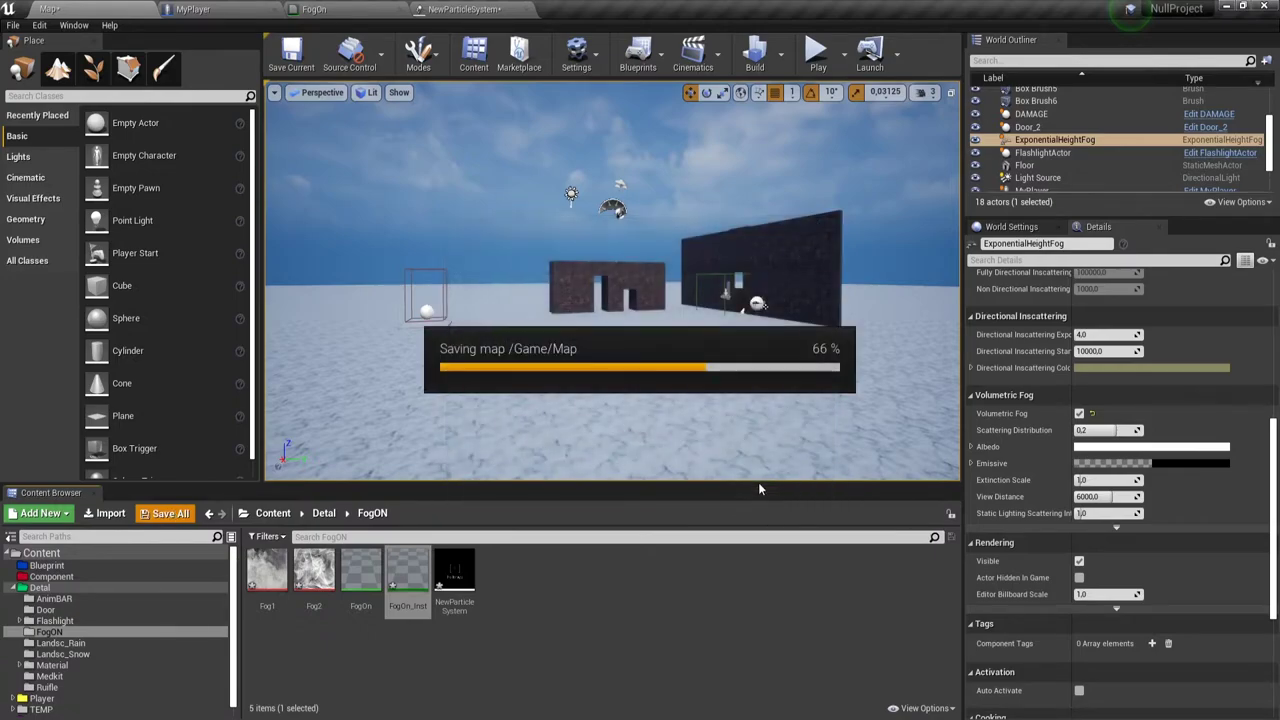
{"action": "double_click", "coordinate": [398, 565]}
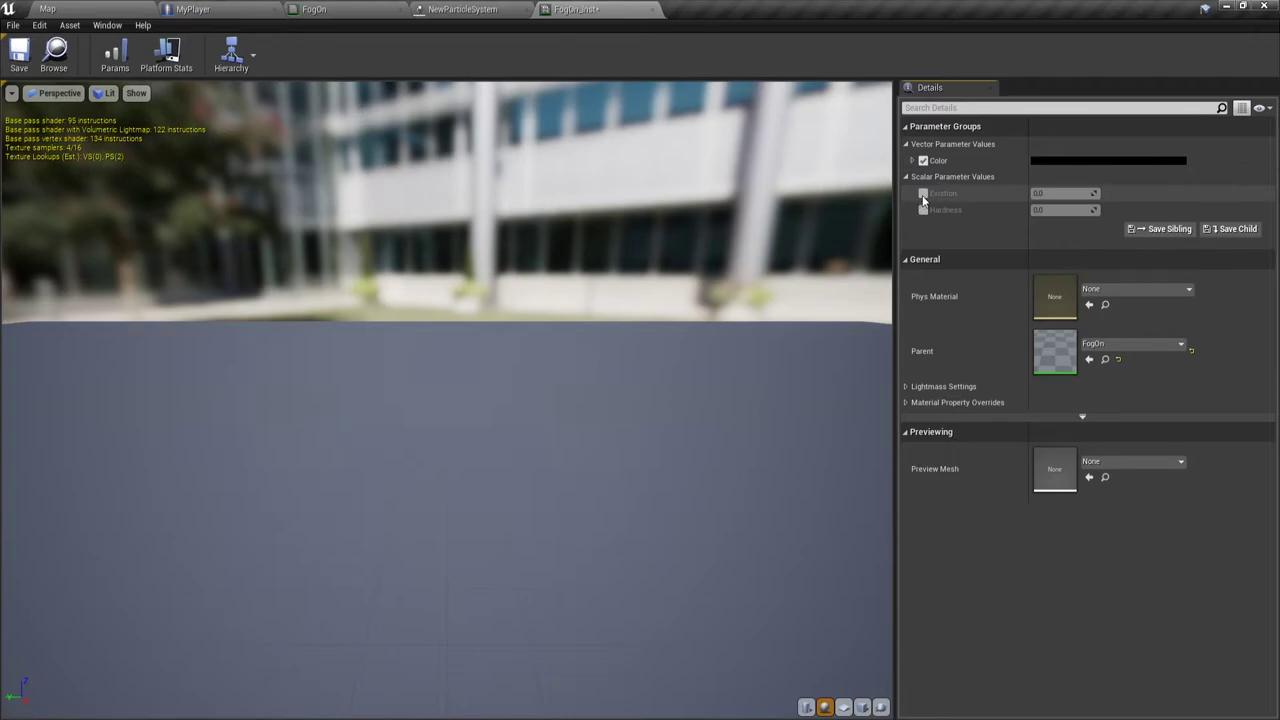
Enable the Exisition and Hardness parameter overrides and nudge their values upward
{"action": "left_click", "coordinate": [923, 196]}
{"action": "left_click", "coordinate": [923, 210]}
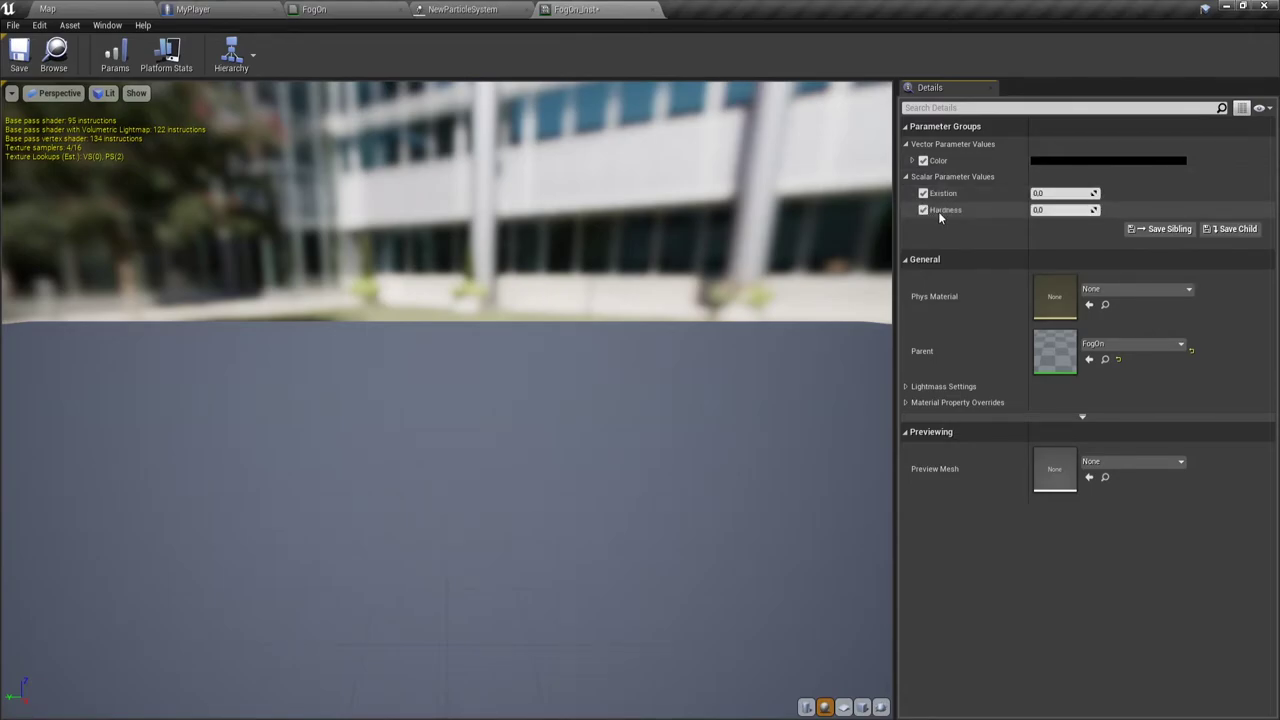
{"action": "left_click_drag", "start_coordinate": [1062, 193], "coordinate": [1085, 193]}
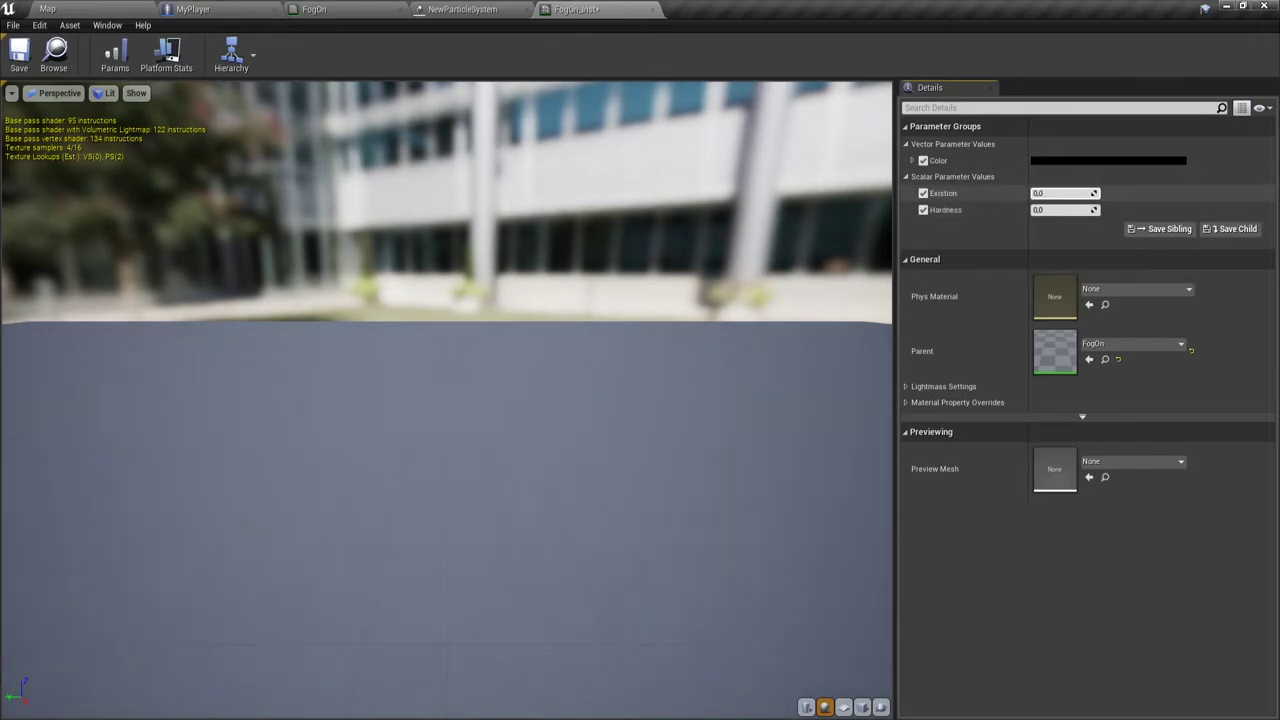
{"action": "mouse_move", "coordinate": [1062, 193]}
{"action": "left_mouse_down"}
{"action": "mouse_move", "coordinate": [1095, 193]}
{"action": "mouse_move", "coordinate": [1075, 210]}
{"action": "left_mouse_up"}
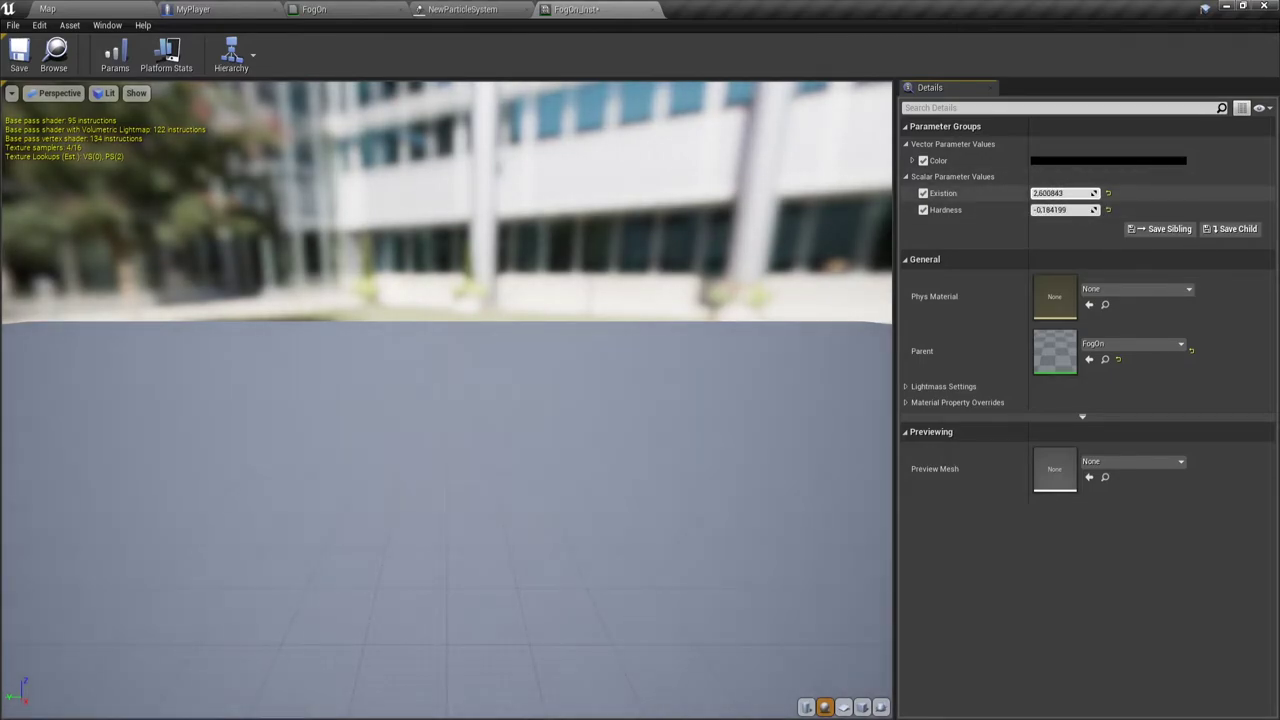
Set the Color parameter override to pure white in the Color Picker
{"action": "left_click", "coordinate": [1053, 162]}
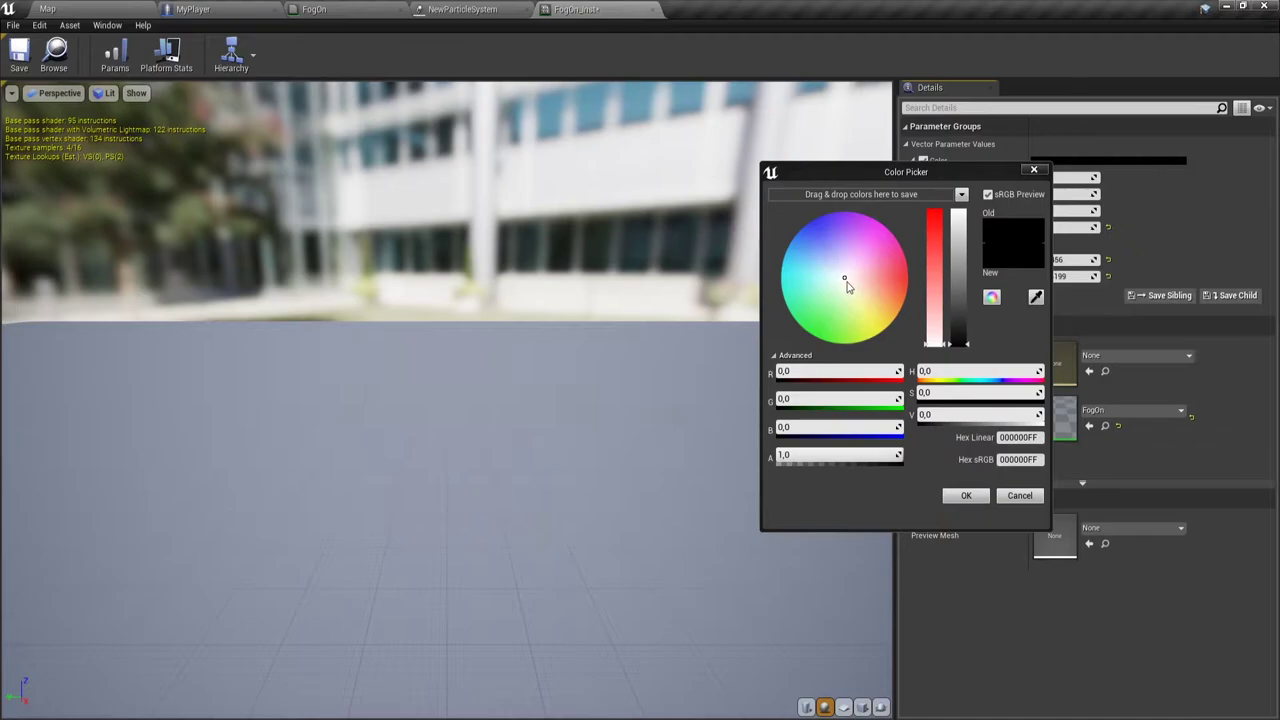
{"action": "left_click", "coordinate": [1018, 494]}
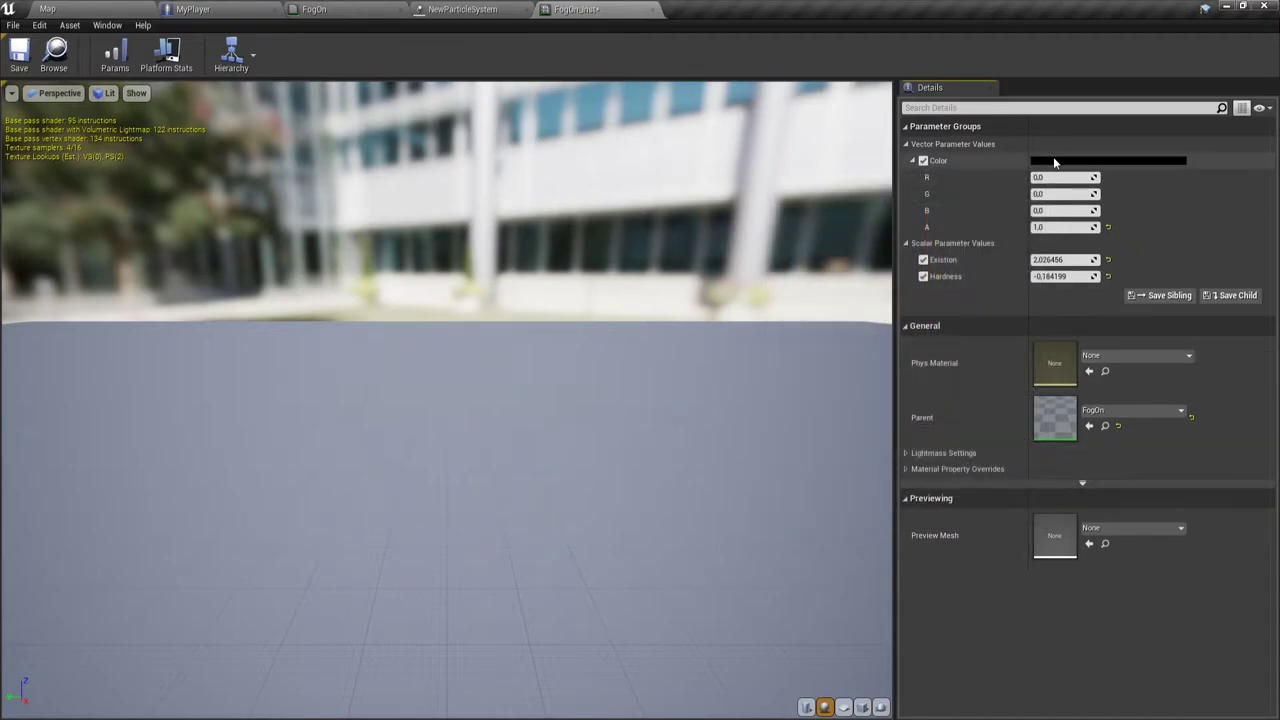
{"action": "left_click", "coordinate": [1053, 163]}
{"action": "left_click", "coordinate": [844, 279]}
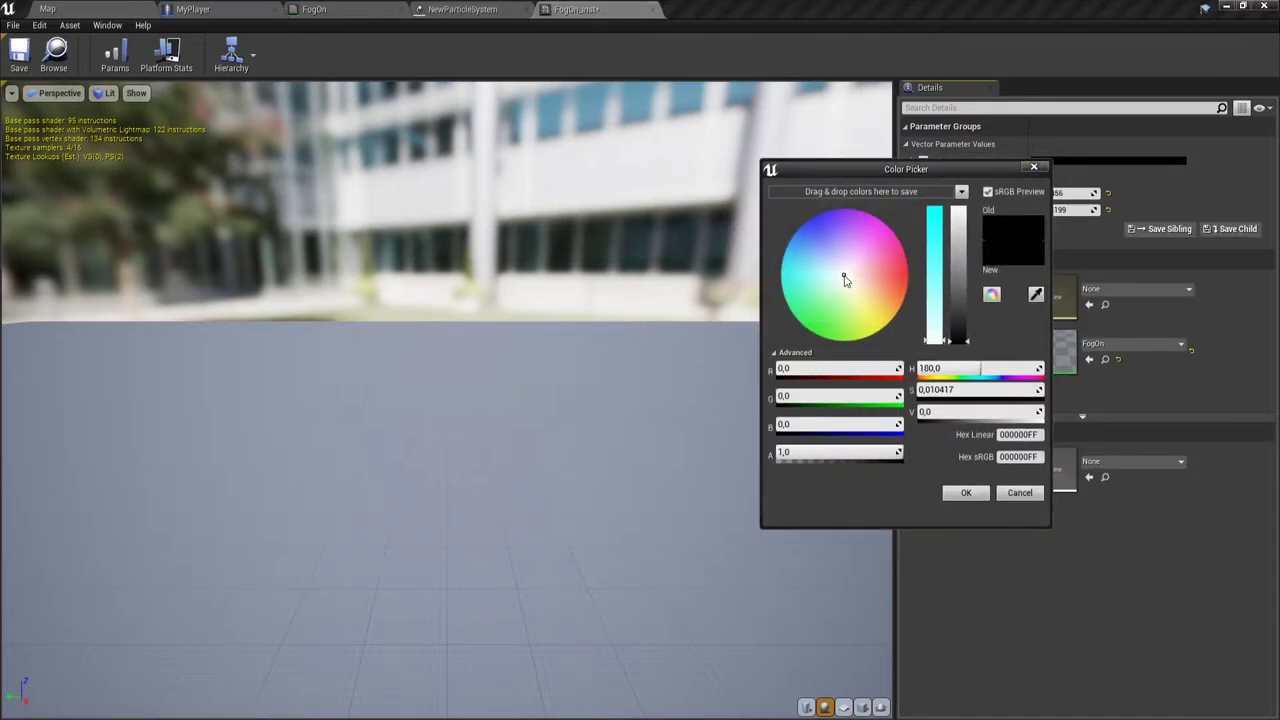
{"action": "left_click_drag", "start_coordinate": [965, 253], "coordinate": [958, 207]}
{"action": "left_click", "coordinate": [935, 345]}
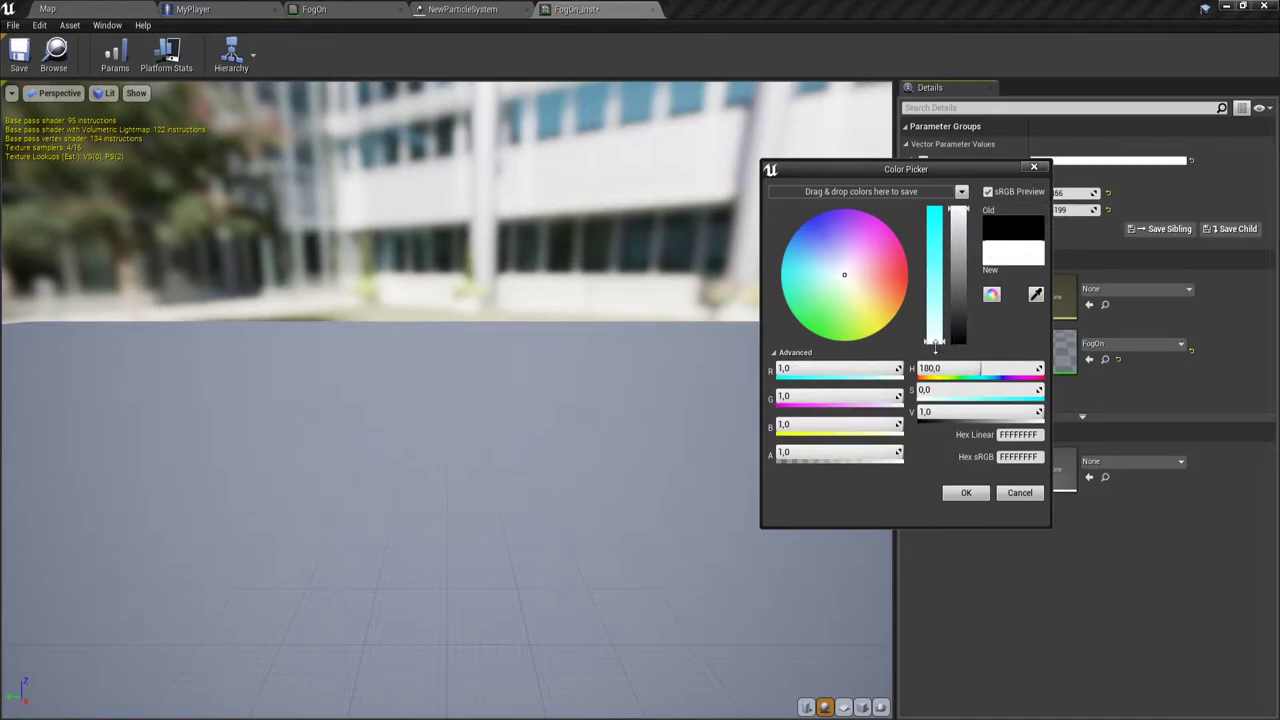
{"action": "left_click", "coordinate": [965, 492]}
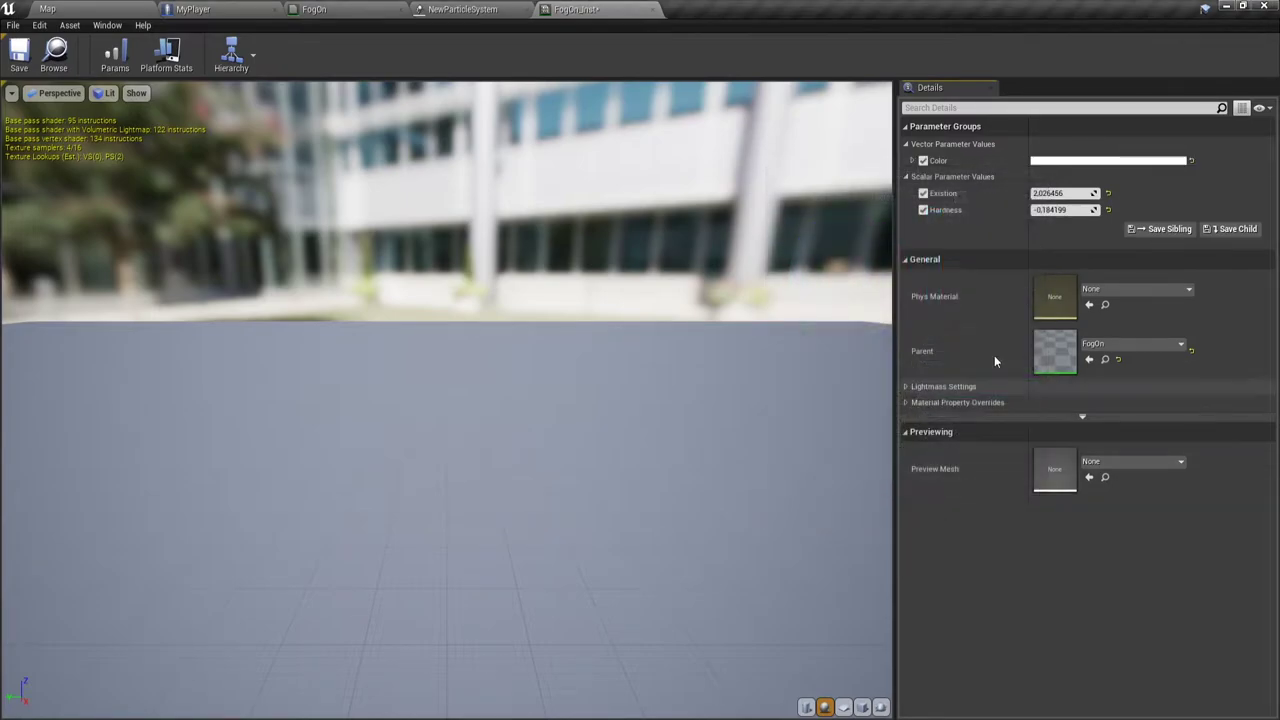
Enter Exisition 2.0 and Hardness 1.0 in the instance parameters
{"action": "left_click", "coordinate": [1052, 192]}
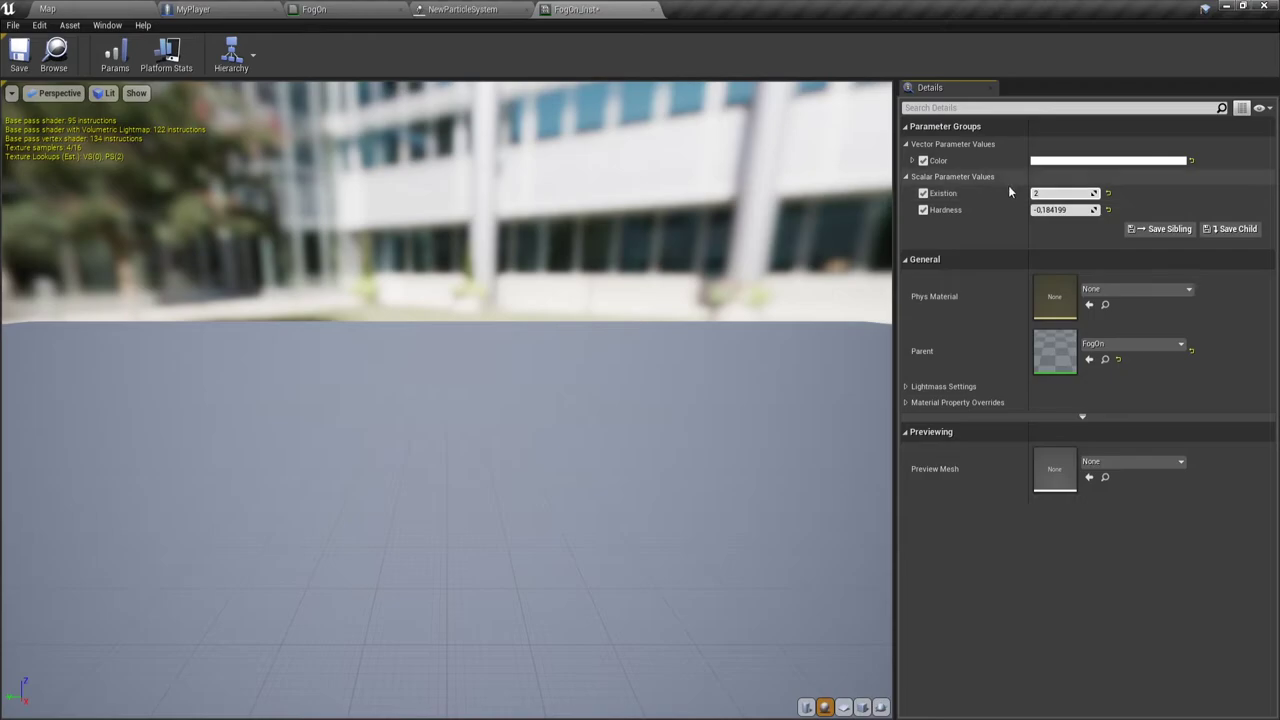
{"action": "left_click", "coordinate": [1066, 210]}
{"action": "type", "text": "1"}
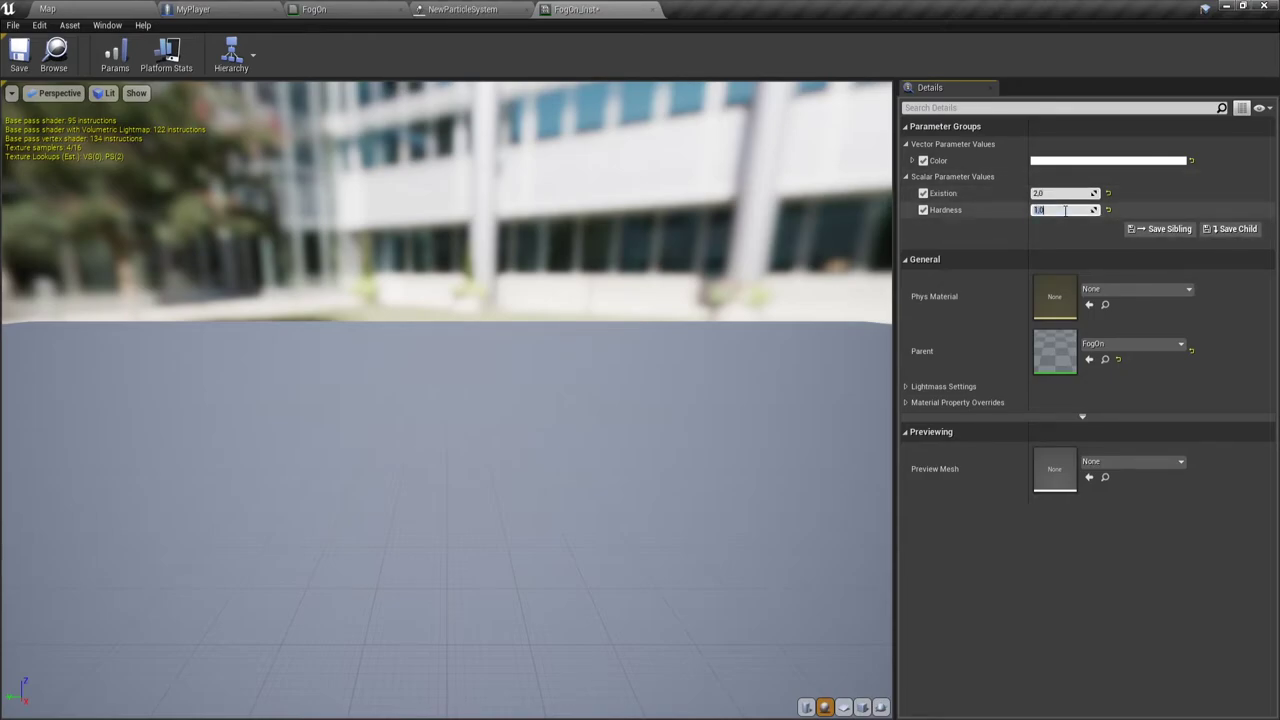
{"action": "key", "text": "Return"}
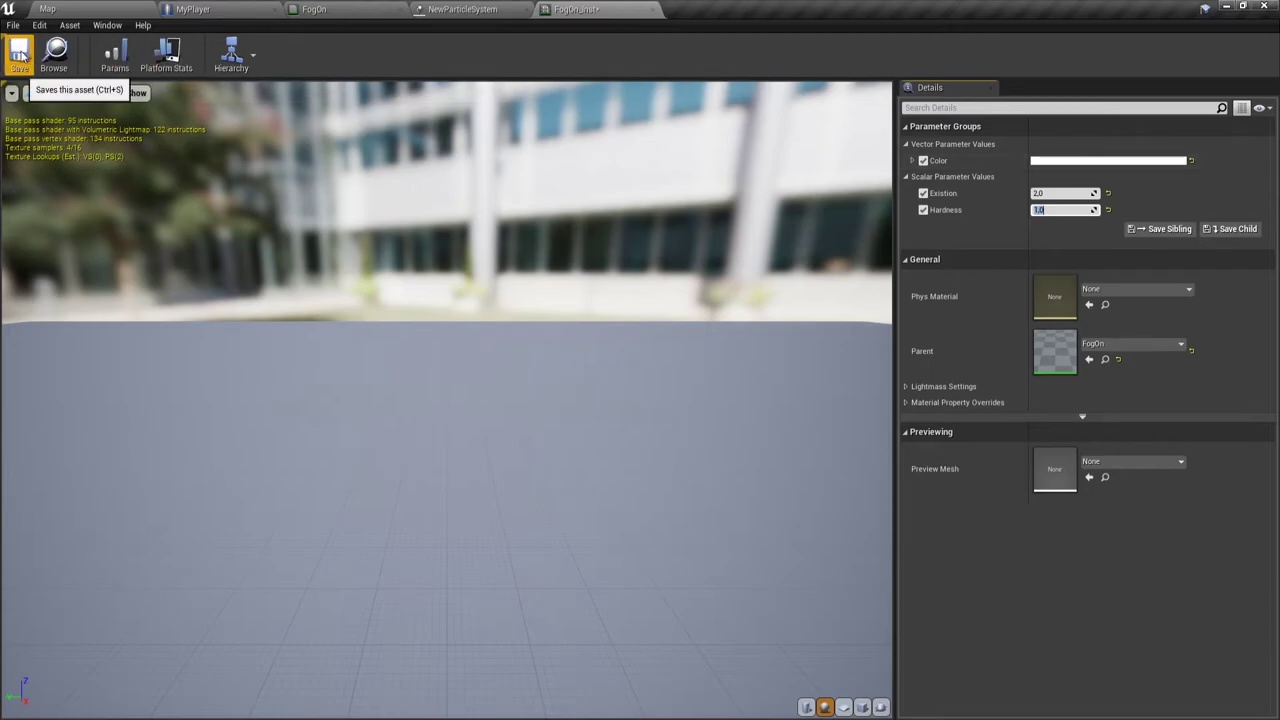
{"action": "left_click", "coordinate": [378, 12]}
Set the Hardness and Existion default values to 1.0 in FogOn and save the material
{"action": "scroll", "coordinate": [484, 281], "scroll_direction": "up", "scroll_amount": 2}
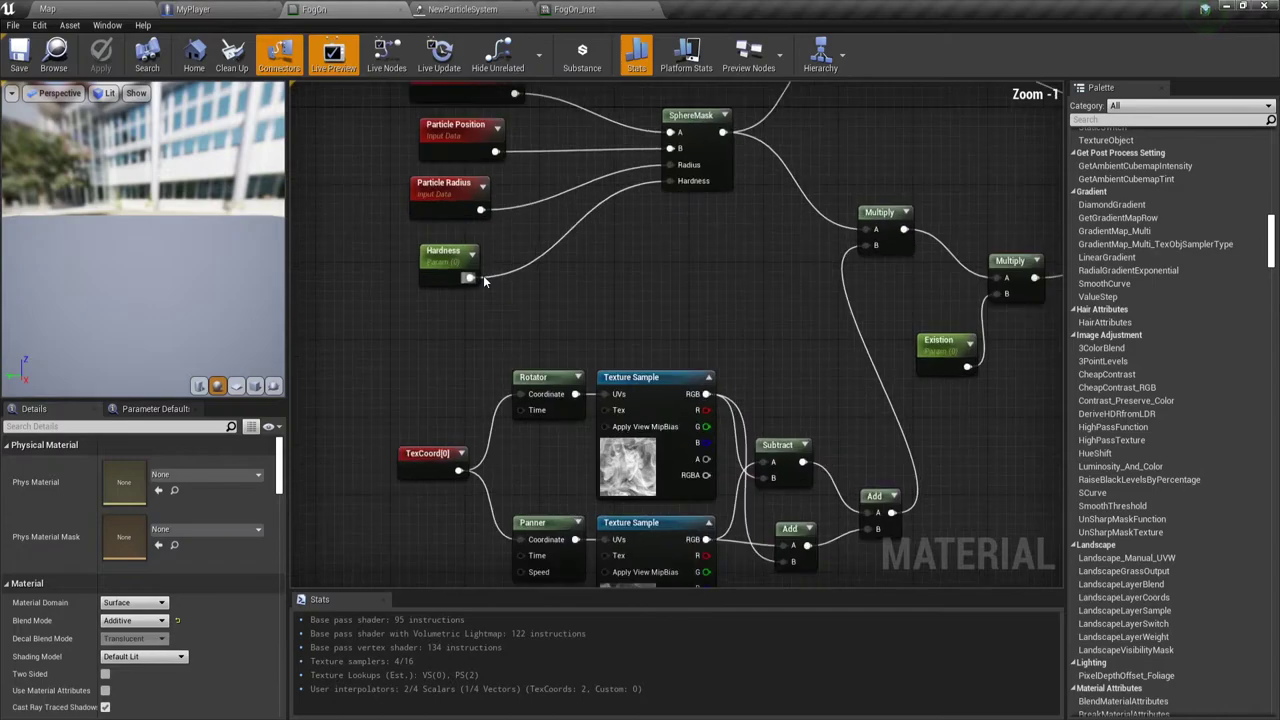
{"action": "left_click", "coordinate": [455, 262]}
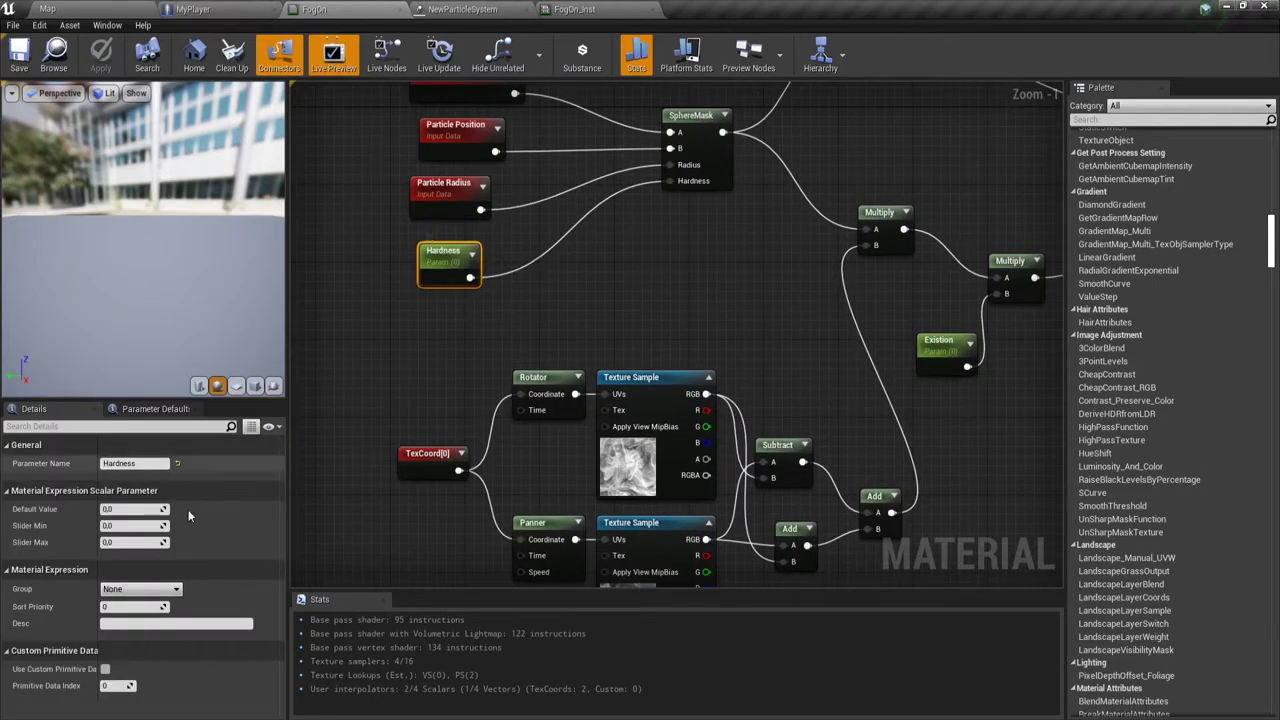
{"action": "left_click", "coordinate": [125, 510]}
{"action": "type", "text": "2"}
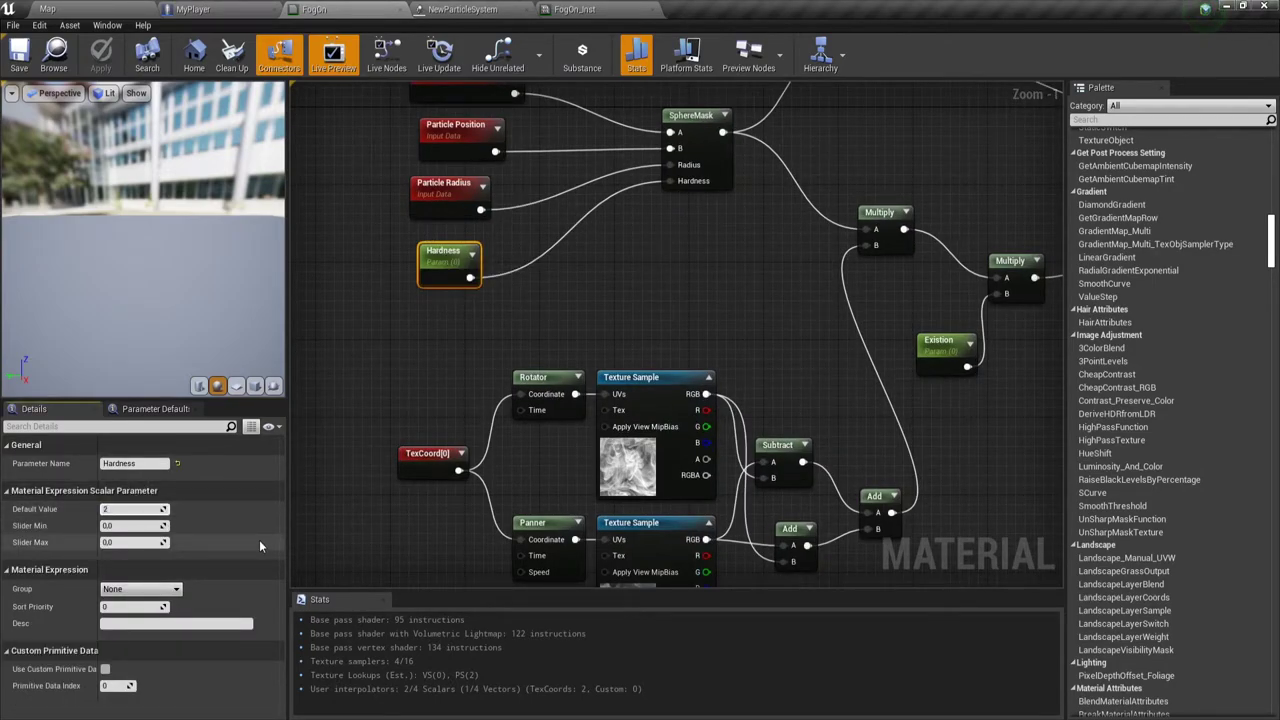
{"action": "key", "text": "BackSpace"}
{"action": "type", "text": "1"}
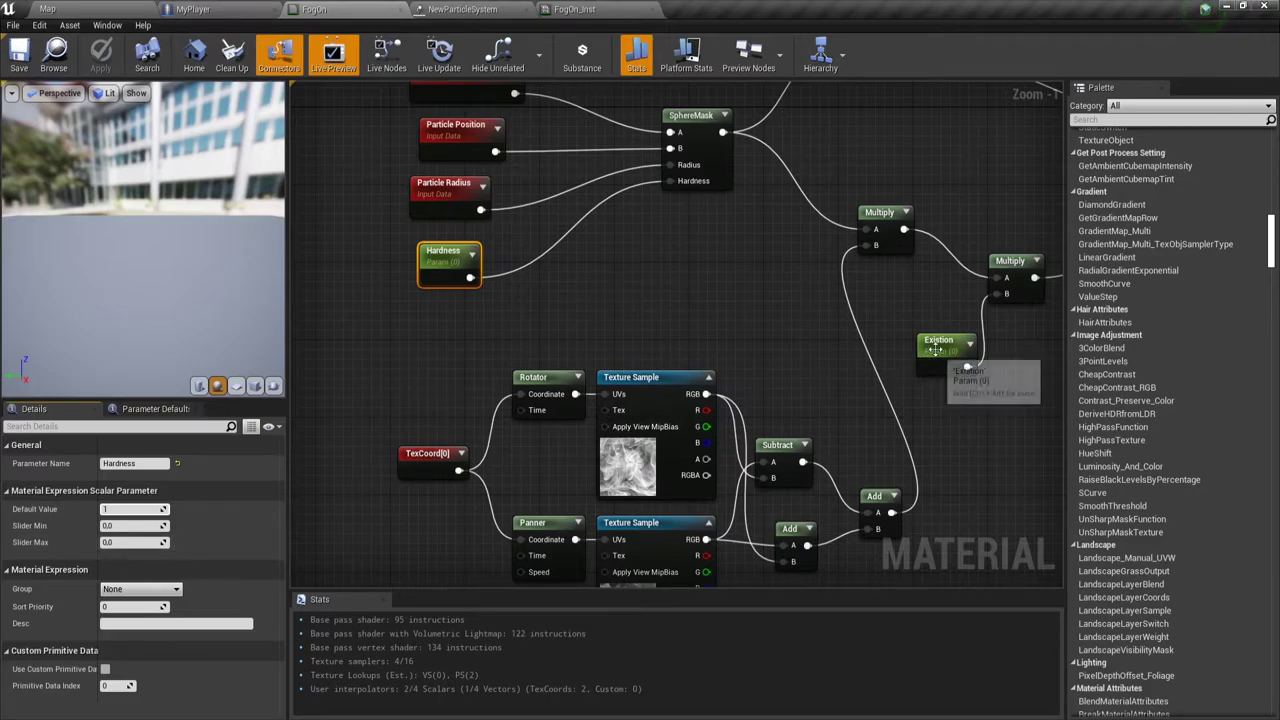
{"action": "left_click", "coordinate": [935, 347]}
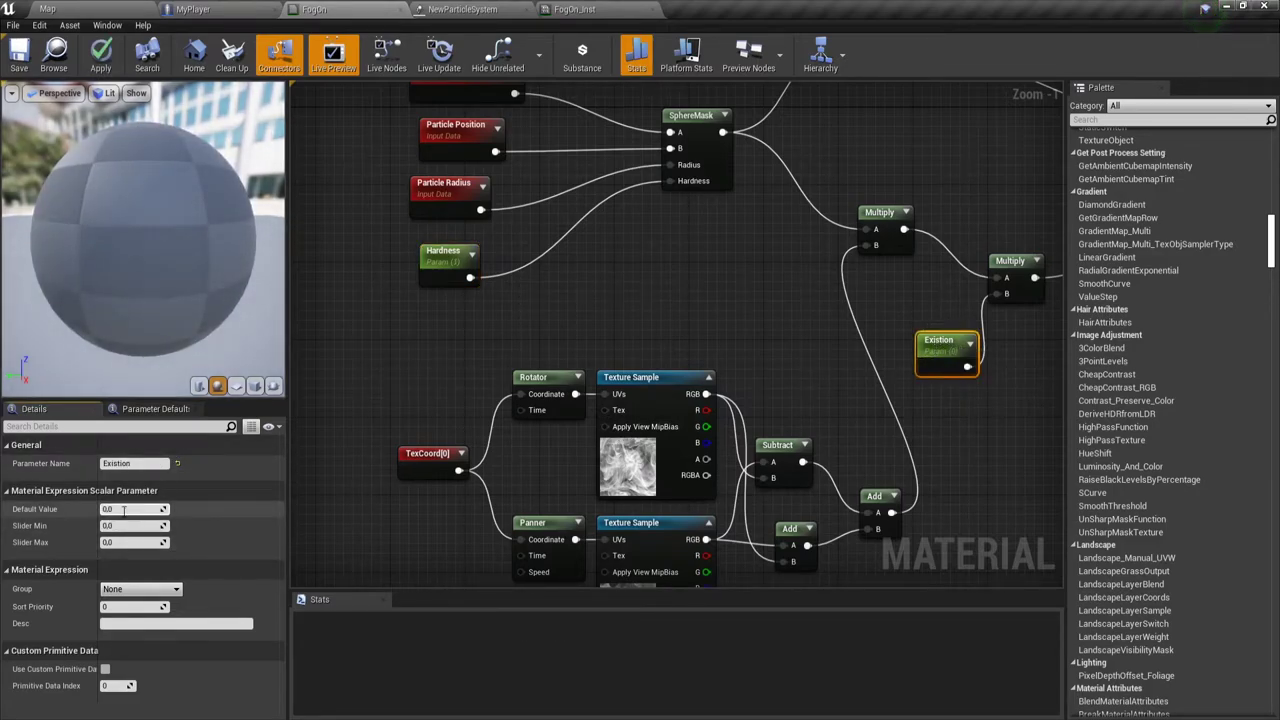
{"action": "type", "text": "1"}
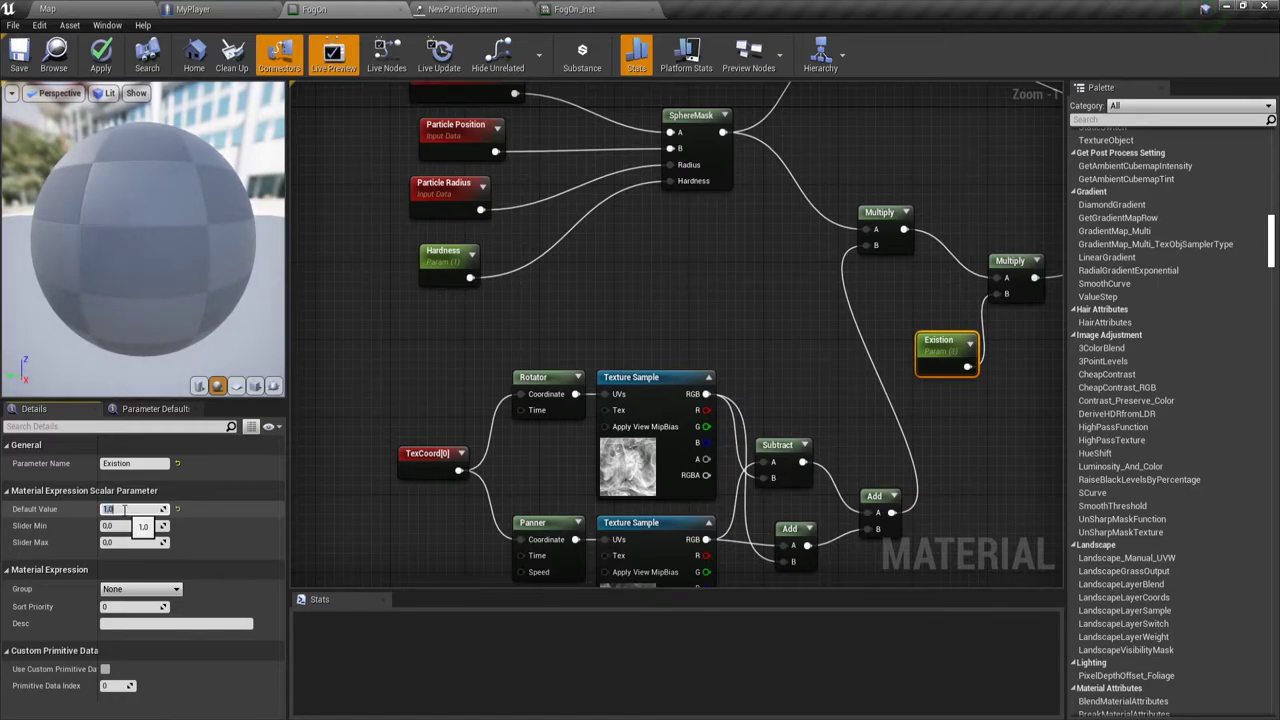
{"action": "key", "text": "Return"}
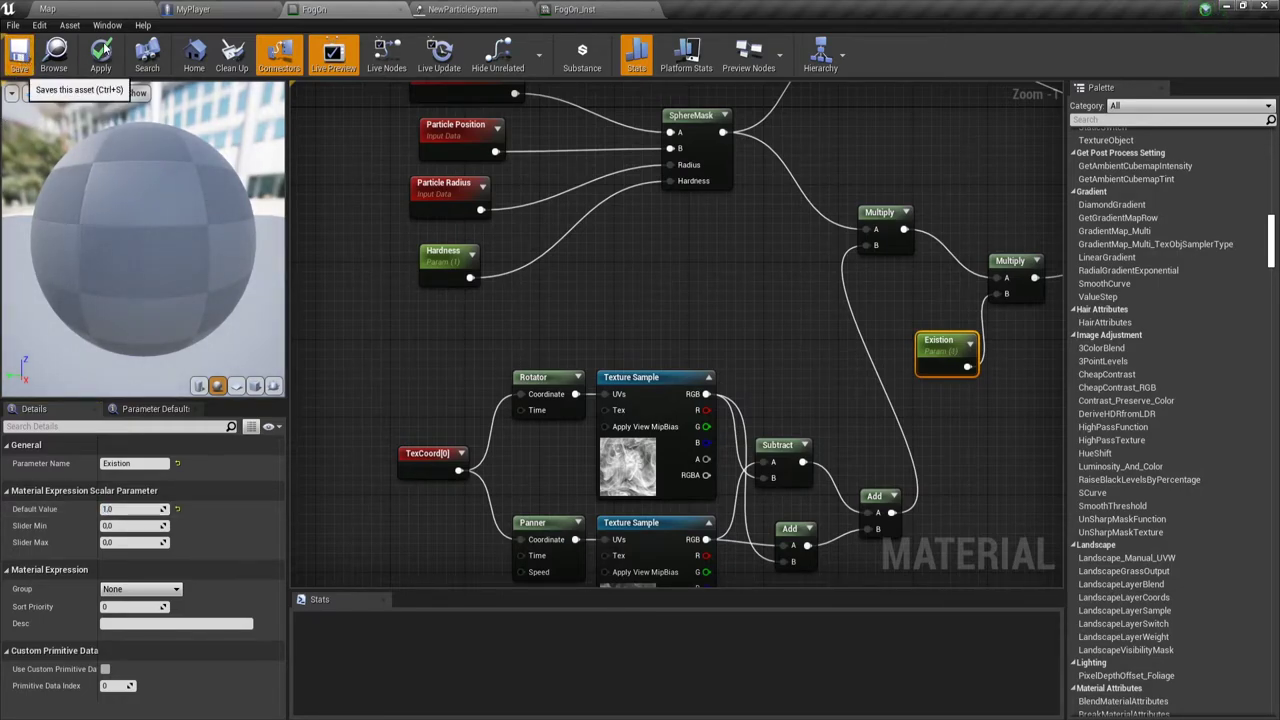
{"action": "left_click", "coordinate": [104, 50]}
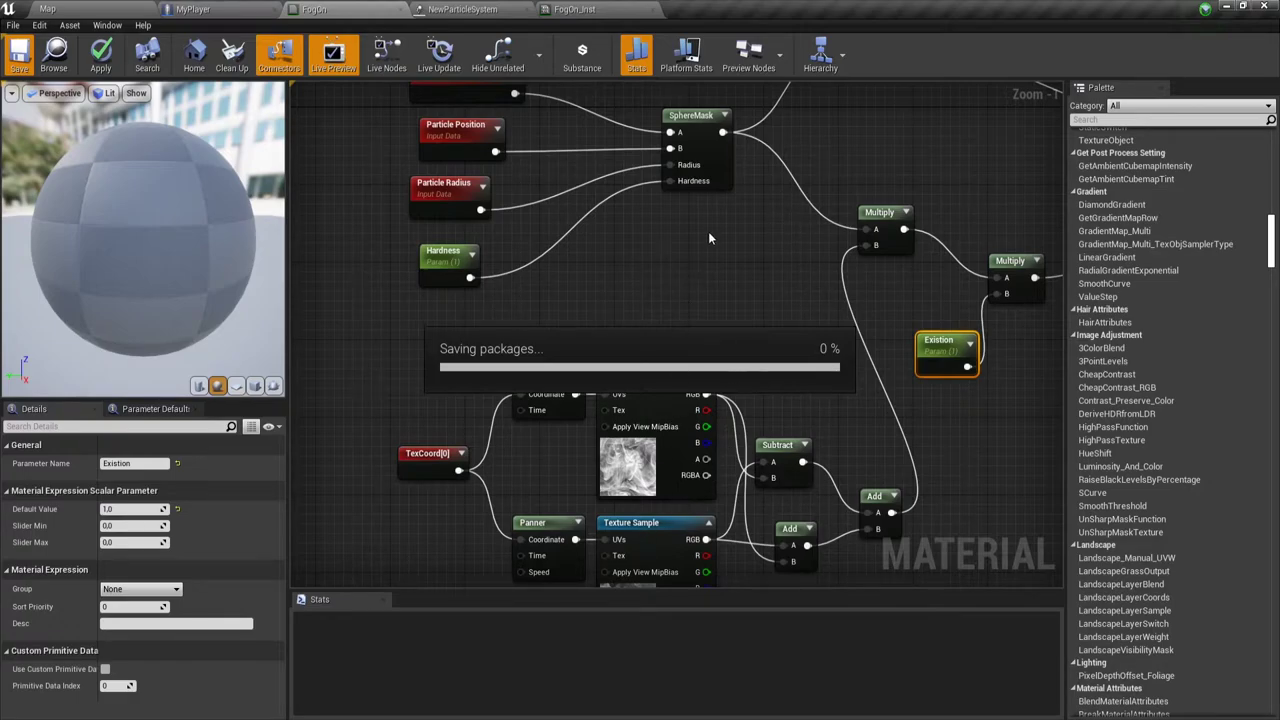
{"action": "right_click_drag", "start_coordinate": [710, 230], "coordinate": [676, 186]}
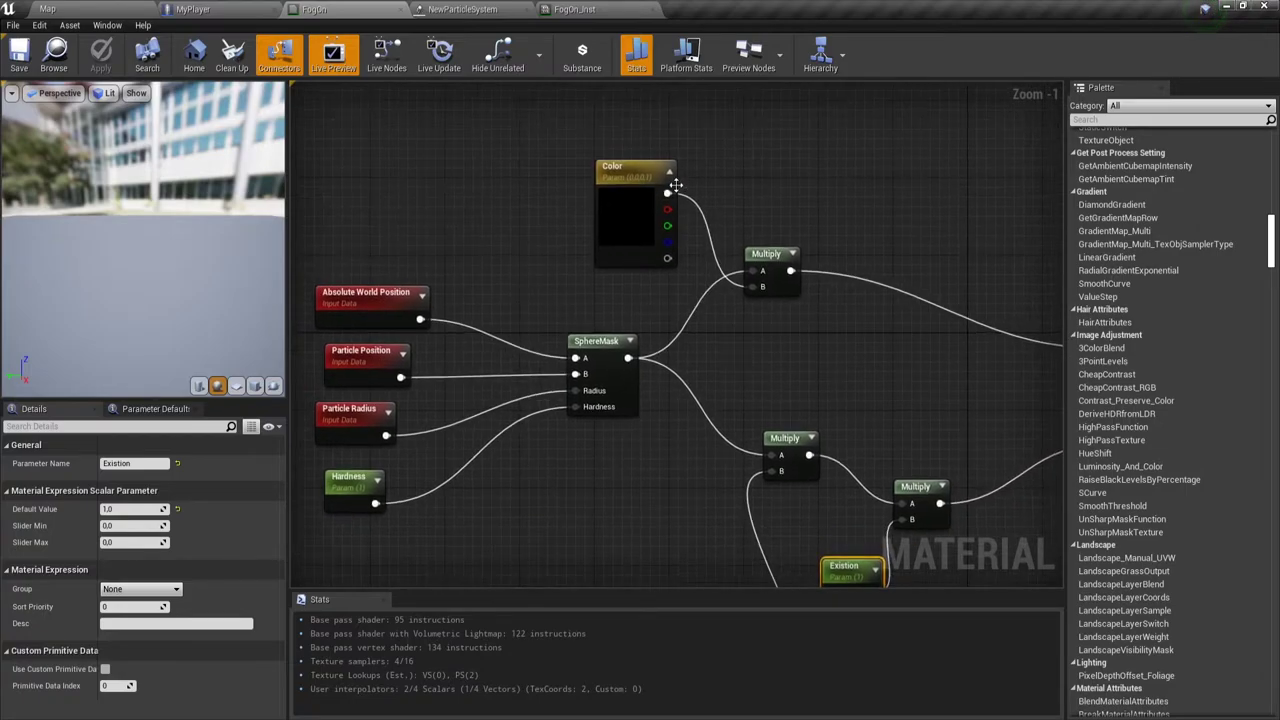
Make the Color parameter's default value white and save the FogOn material
{"action": "left_click", "coordinate": [637, 210]}
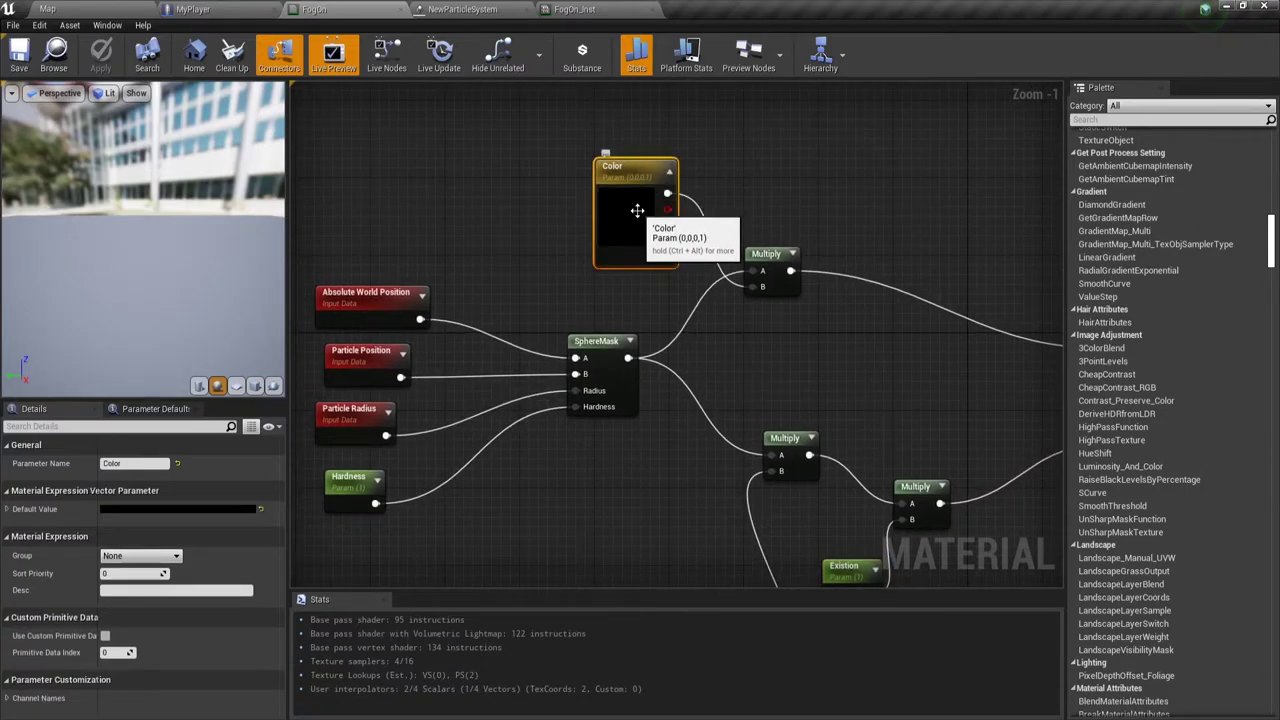
{"action": "left_click", "coordinate": [119, 509]}
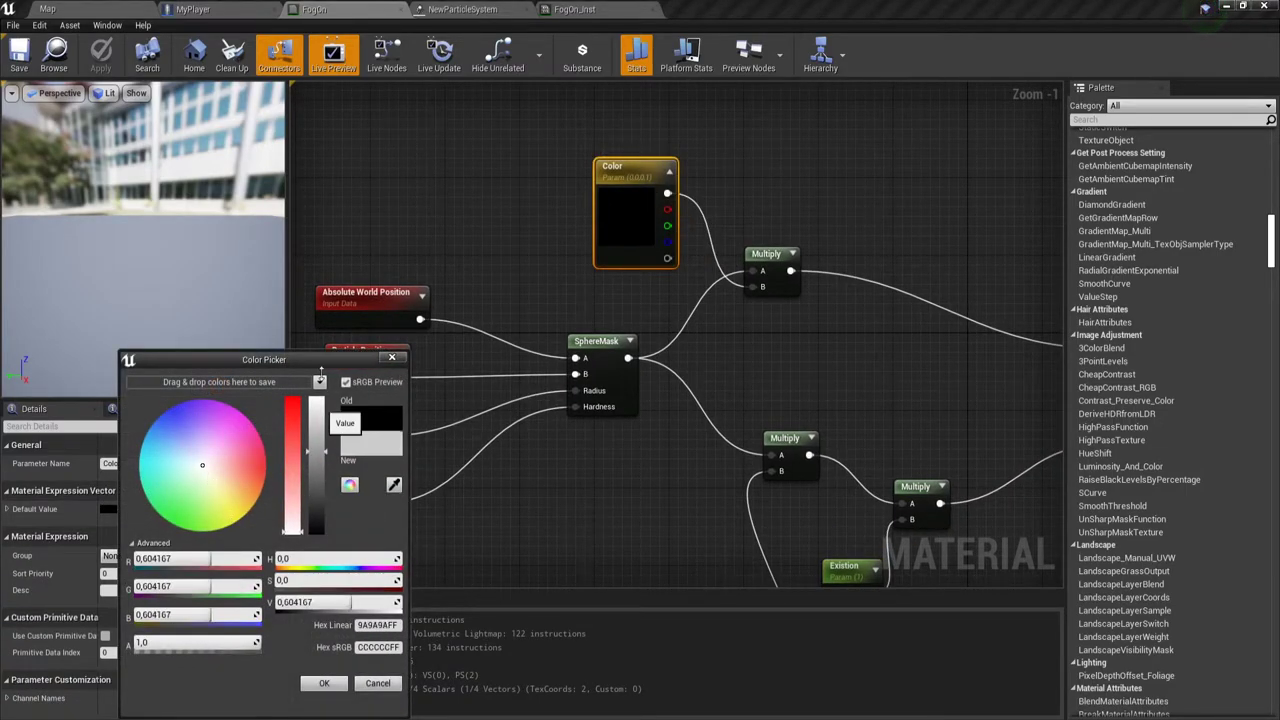
{"action": "left_click", "coordinate": [316, 400]}
{"action": "left_click", "coordinate": [324, 683]}
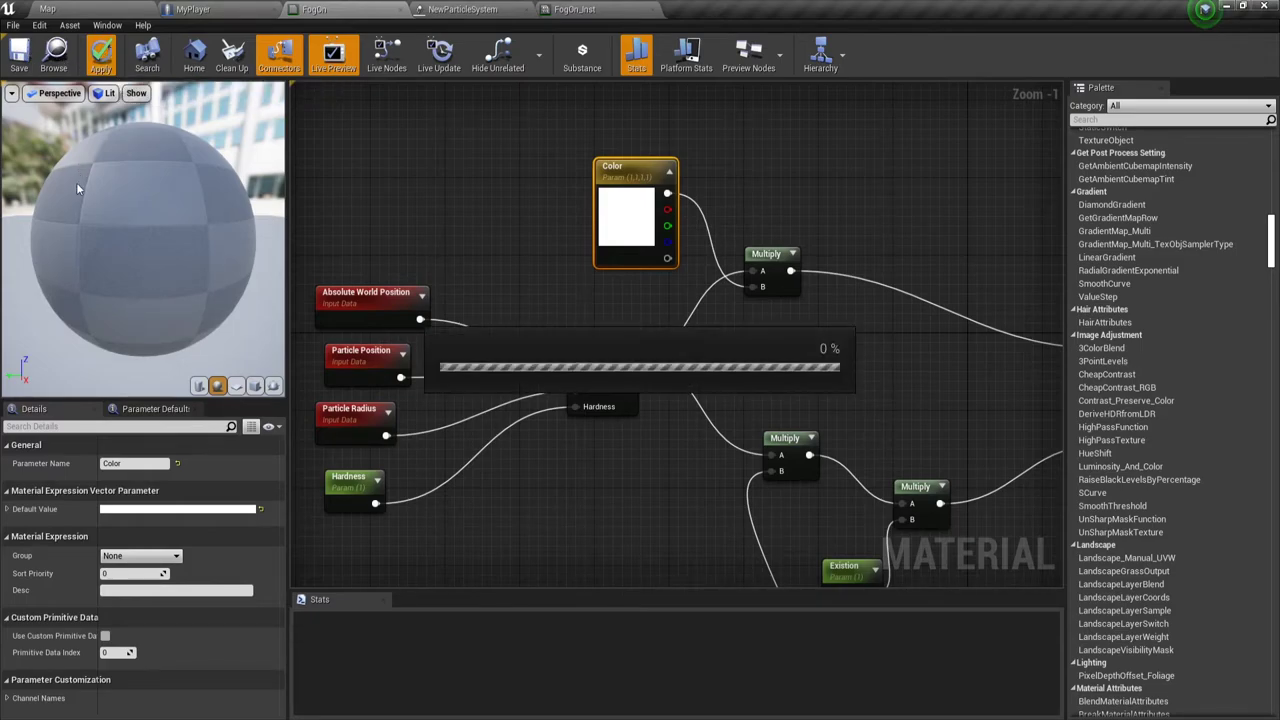
{"action": "left_click", "coordinate": [19, 52]}
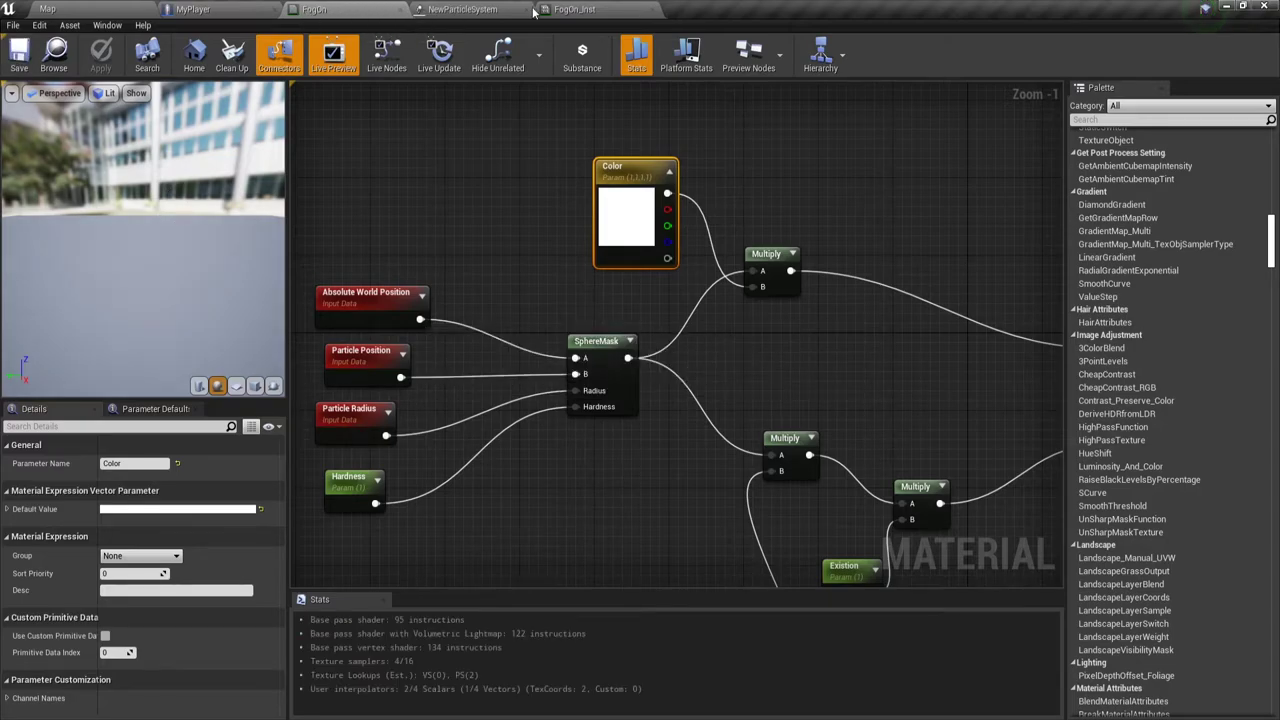
{"action": "left_click", "coordinate": [575, 9]}
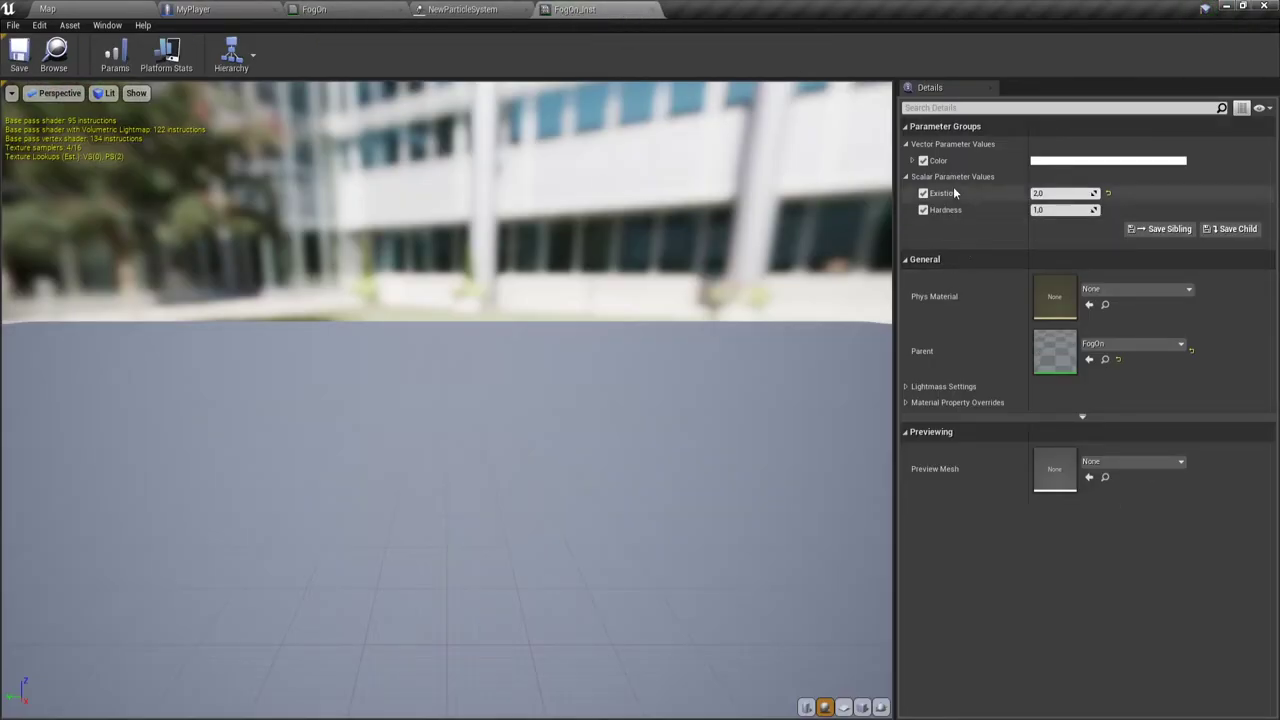
Assign FogOn_Inst as the material in the emitter's Required module
{"action": "left_click", "coordinate": [462, 9]}
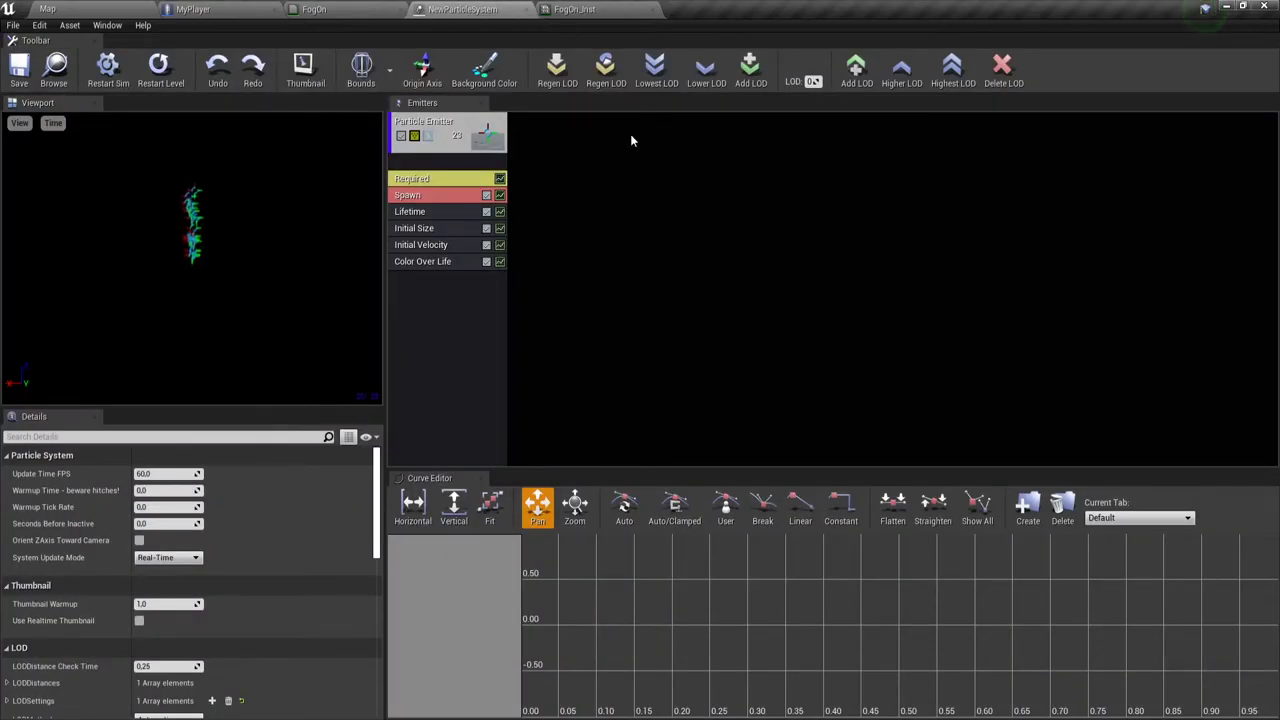
{"action": "left_click", "coordinate": [416, 184]}
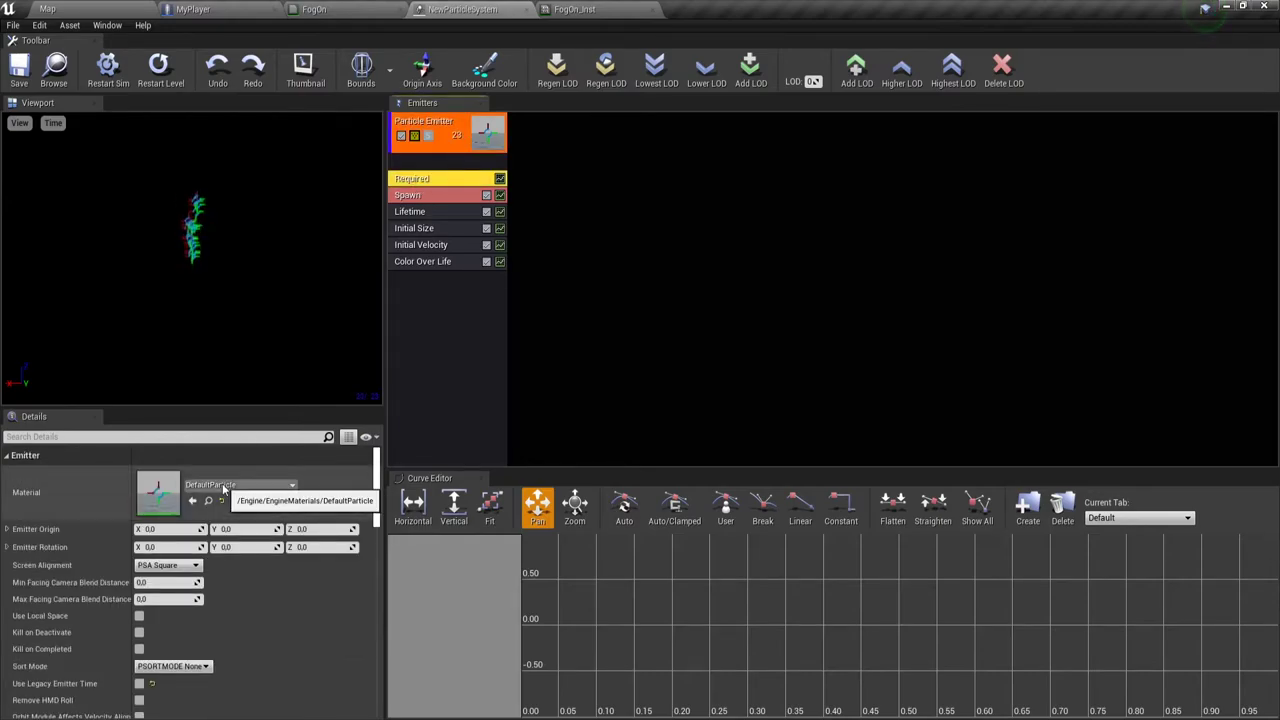
{"action": "left_click", "coordinate": [57, 11]}
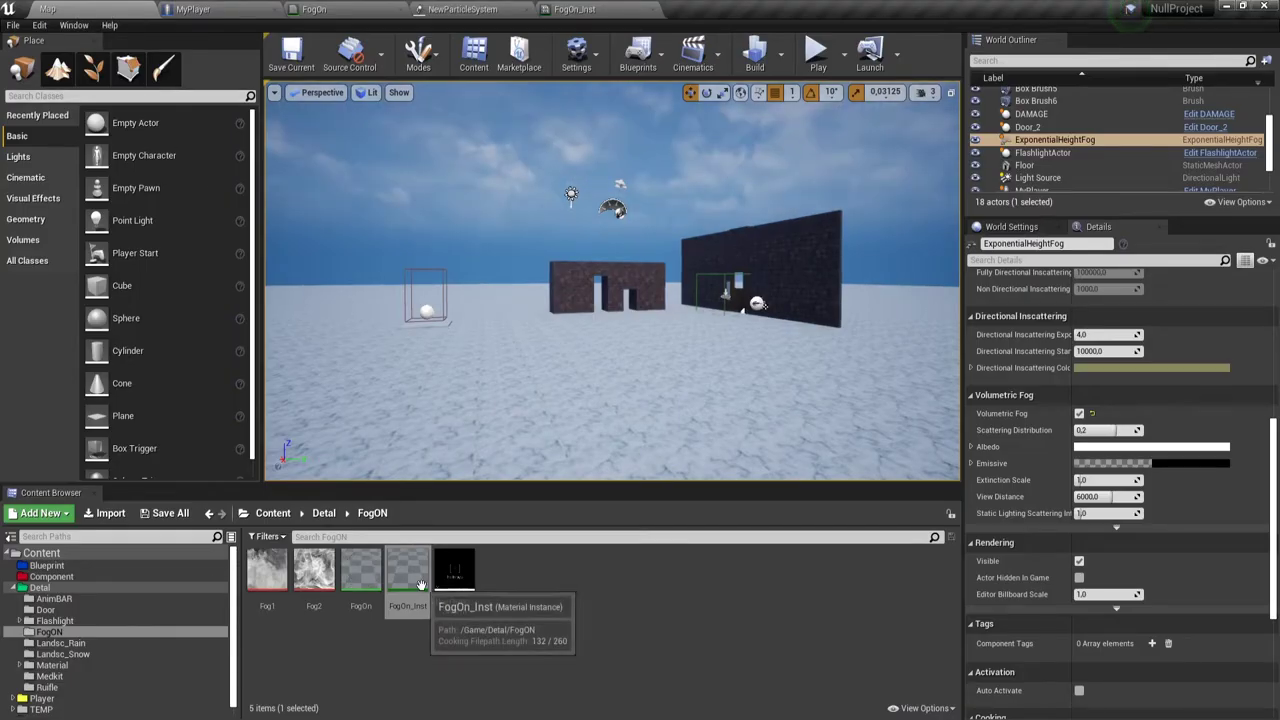
{"action": "left_click", "coordinate": [468, 10]}
{"action": "left_click", "coordinate": [192, 500]}
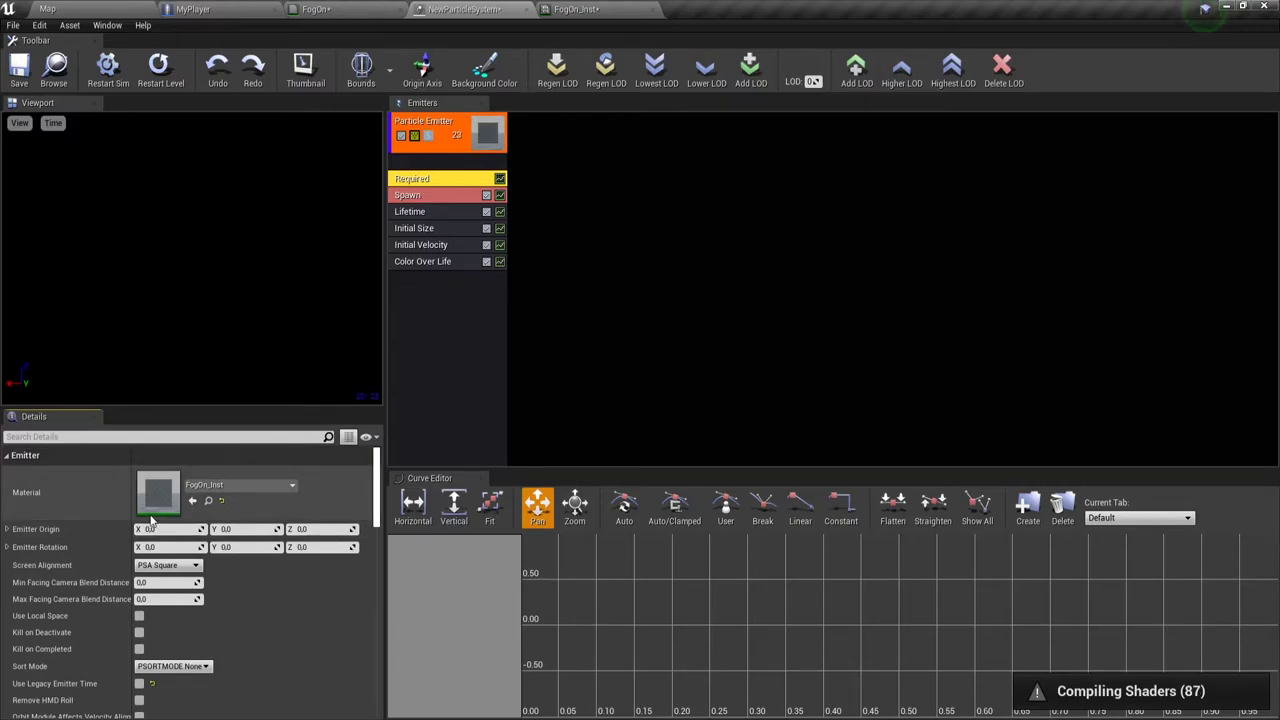
Set the Spawn rate to Distribution Float Constant with a value of 2
{"action": "left_click", "coordinate": [433, 198]}
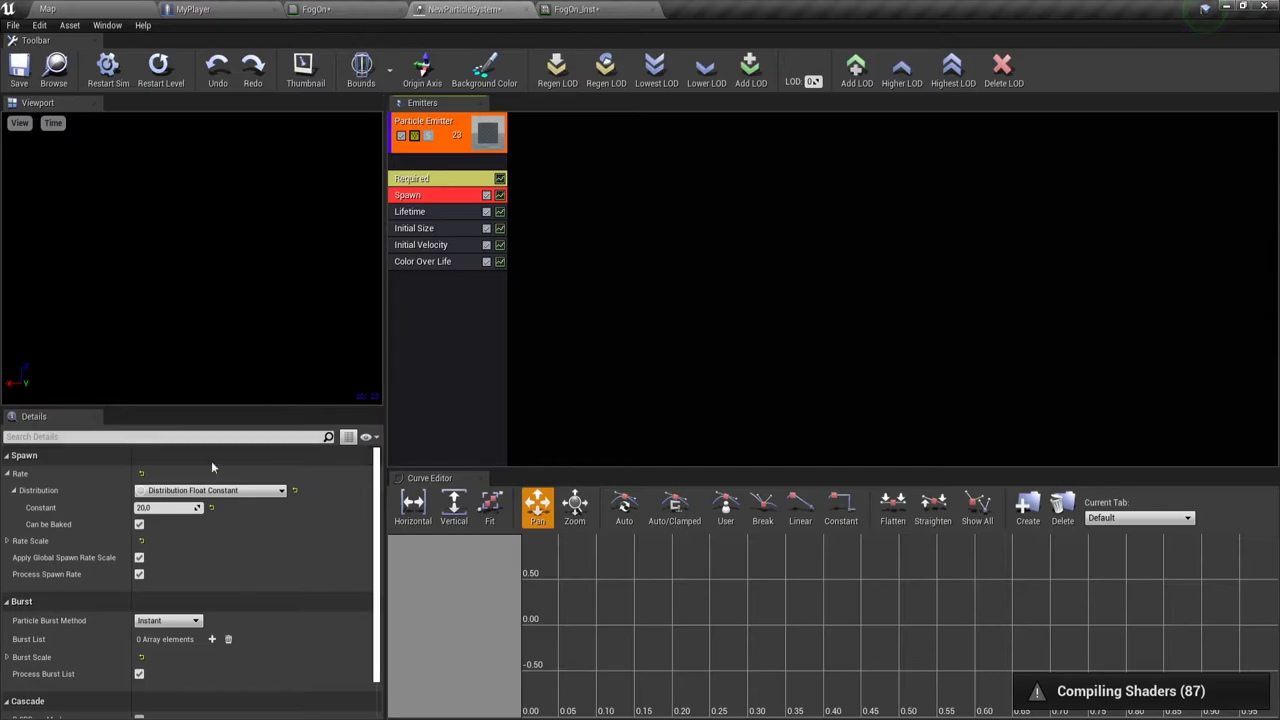
{"action": "left_click", "coordinate": [161, 508]}
{"action": "type", "text": "2"}
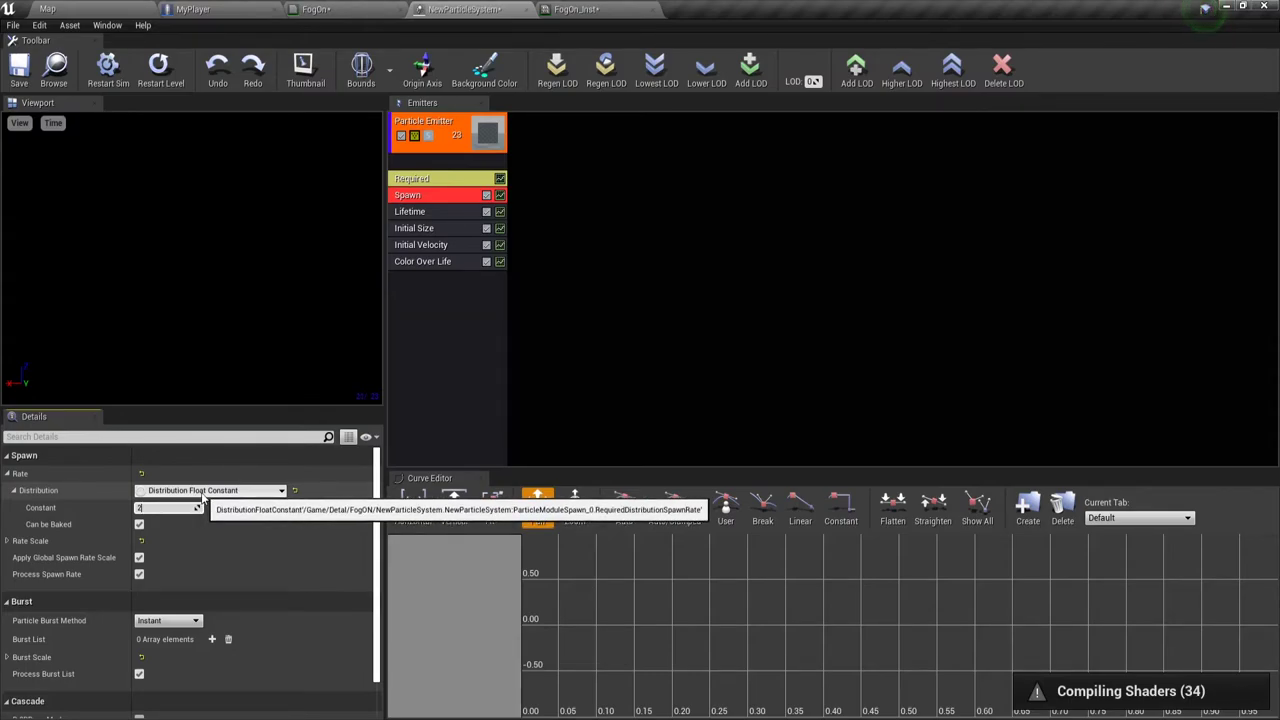
{"action": "left_click", "coordinate": [202, 492]}
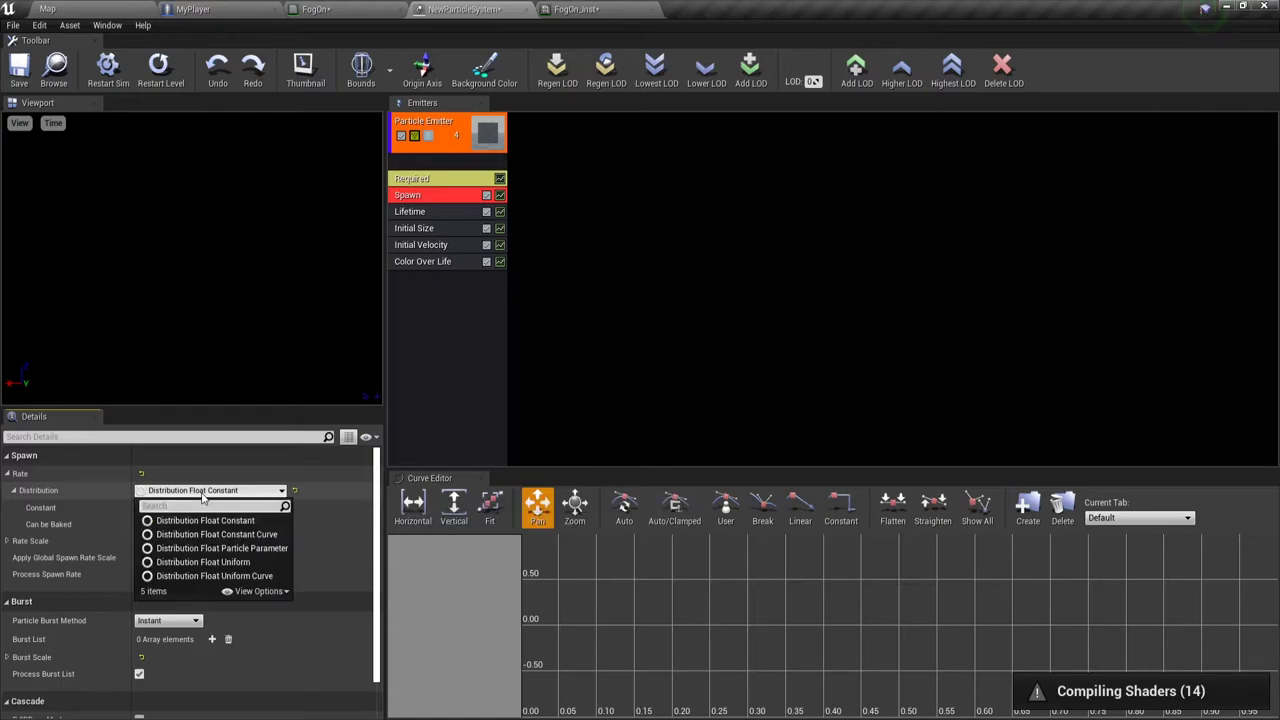
{"action": "left_click", "coordinate": [223, 563]}
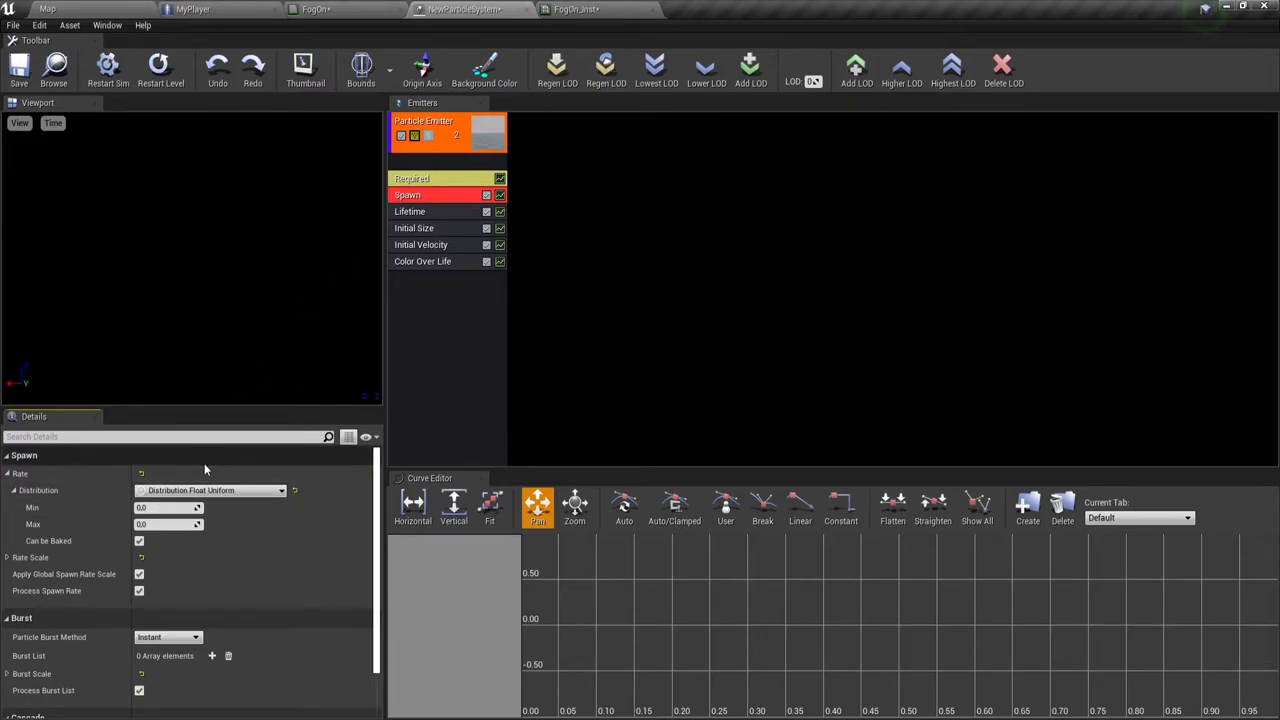
{"action": "left_click", "coordinate": [210, 490]}
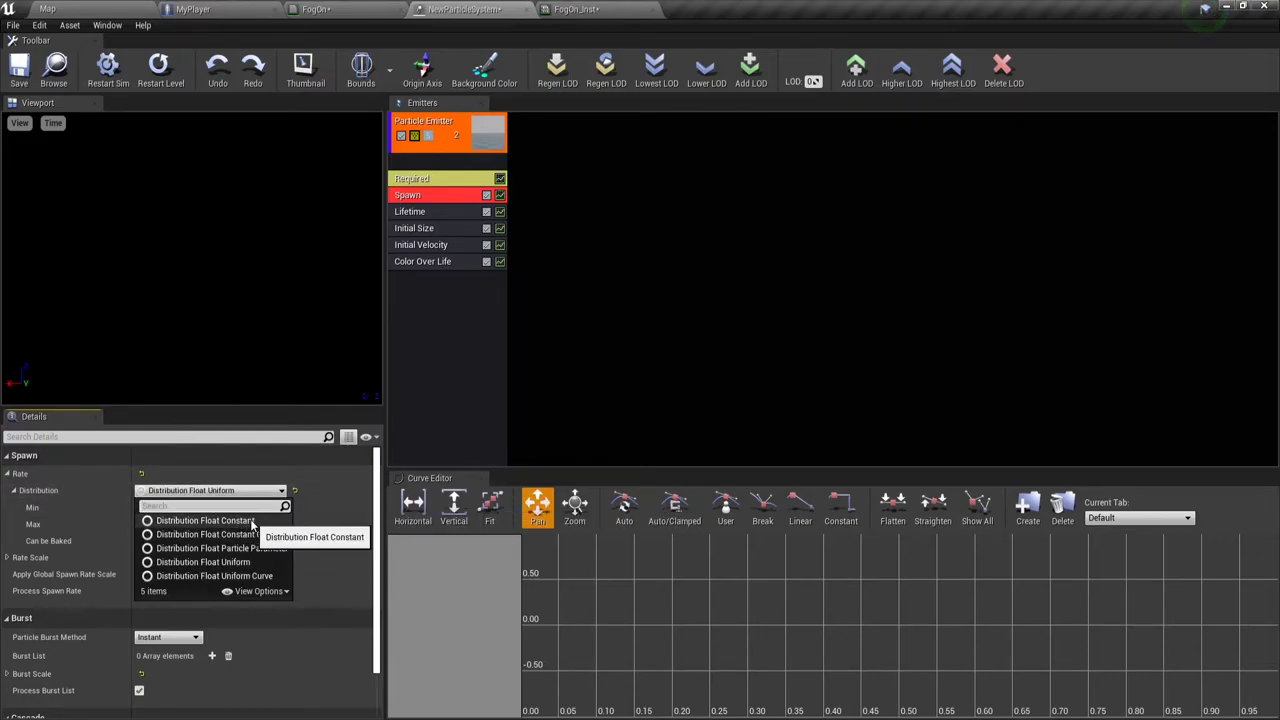
{"action": "left_click", "coordinate": [296, 491]}
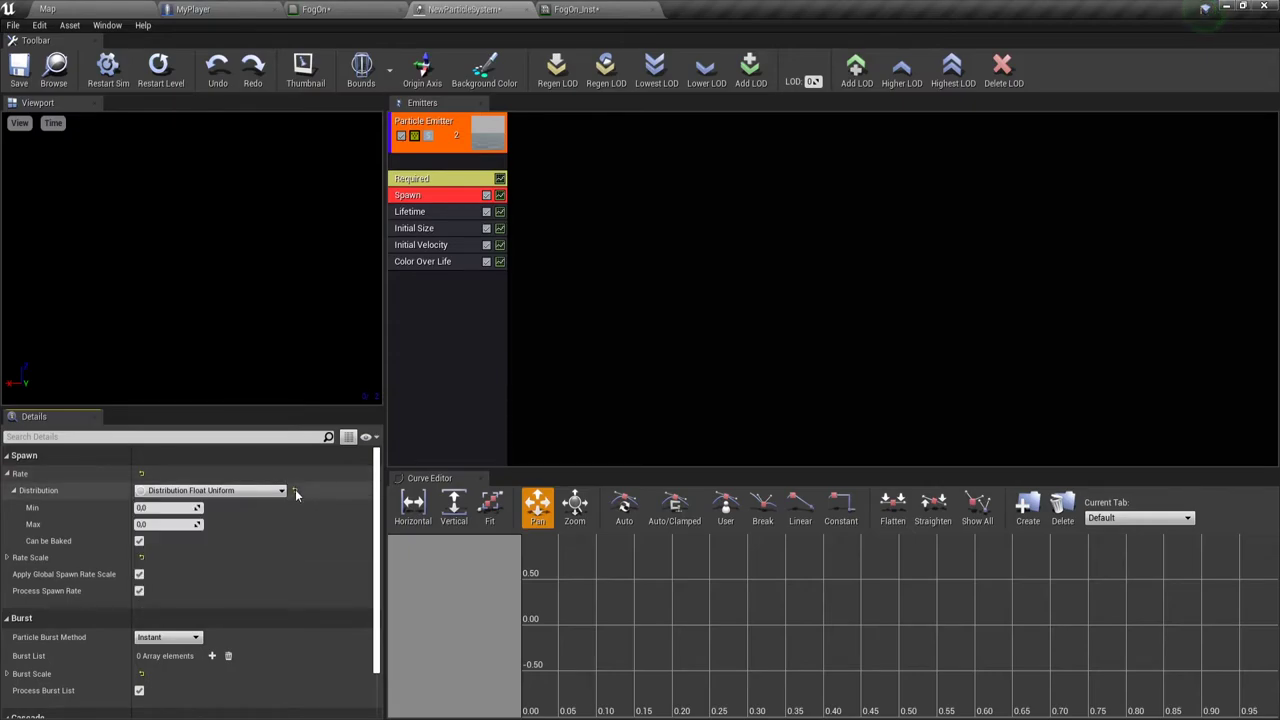
{"action": "left_click", "coordinate": [294, 490]}
{"action": "left_click", "coordinate": [190, 490]}
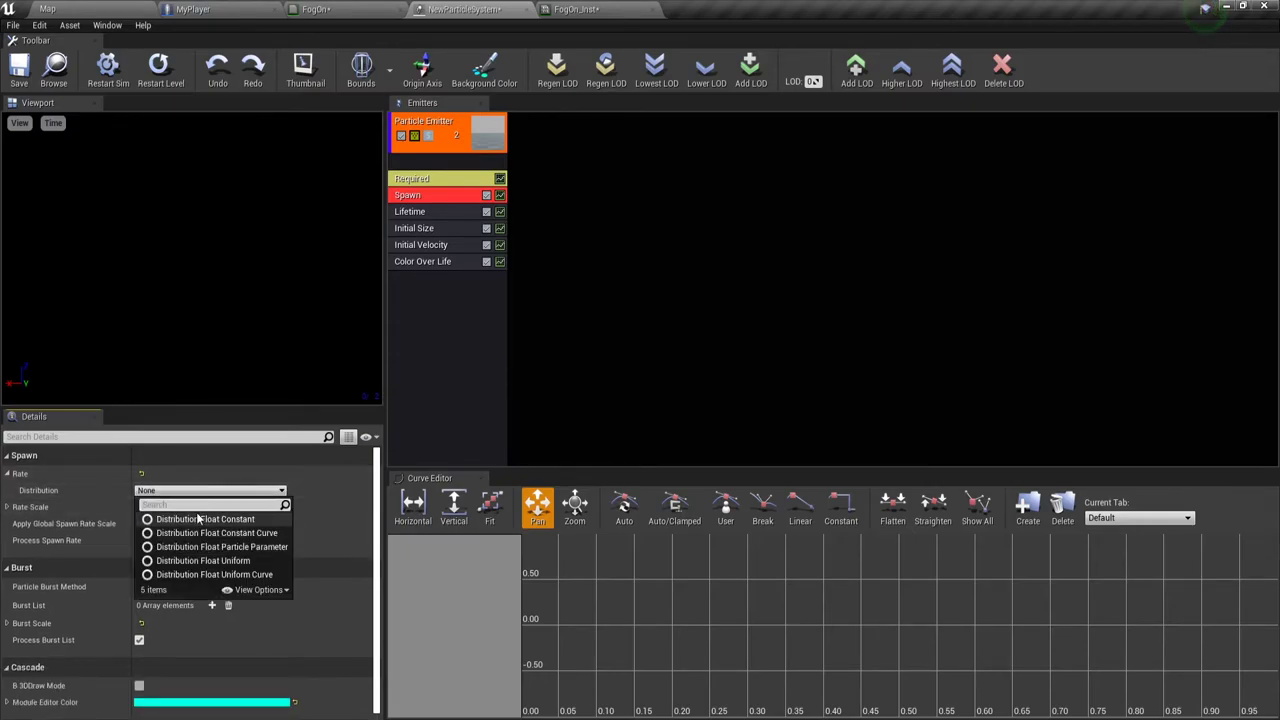
{"action": "left_click", "coordinate": [198, 519]}
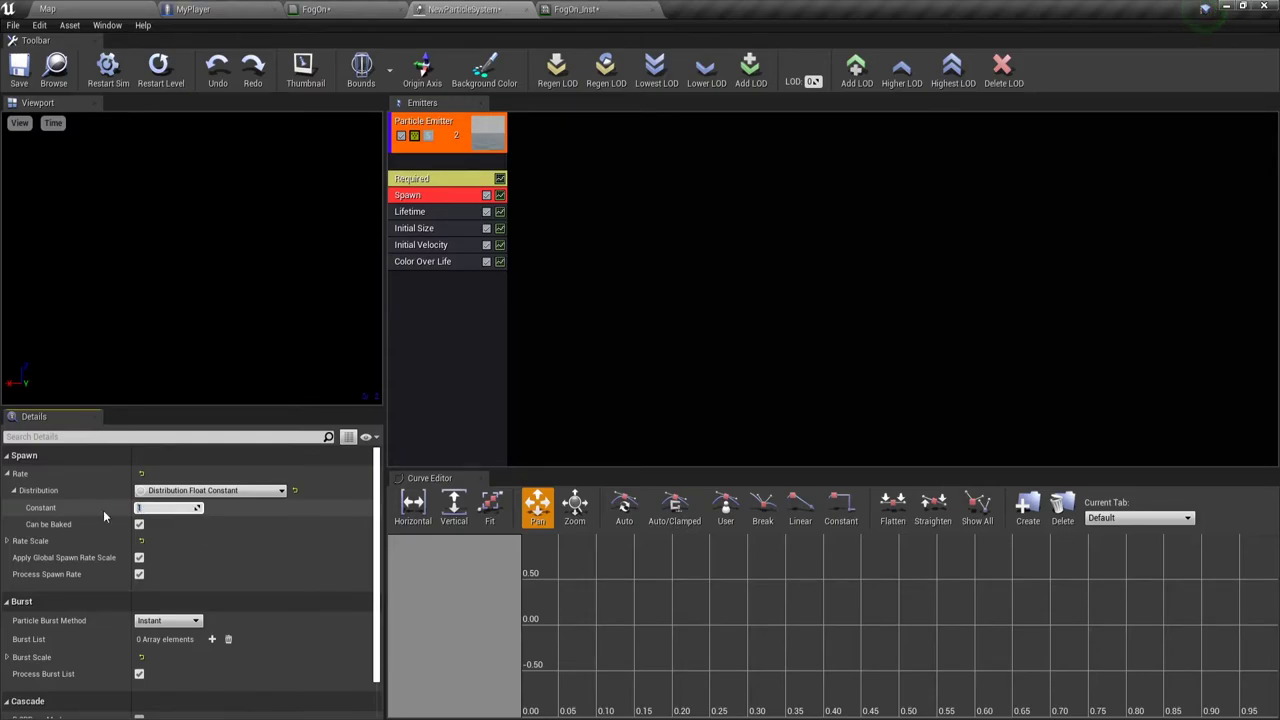
{"action": "type", "text": "2"}
{"action": "key", "text": "Return"}
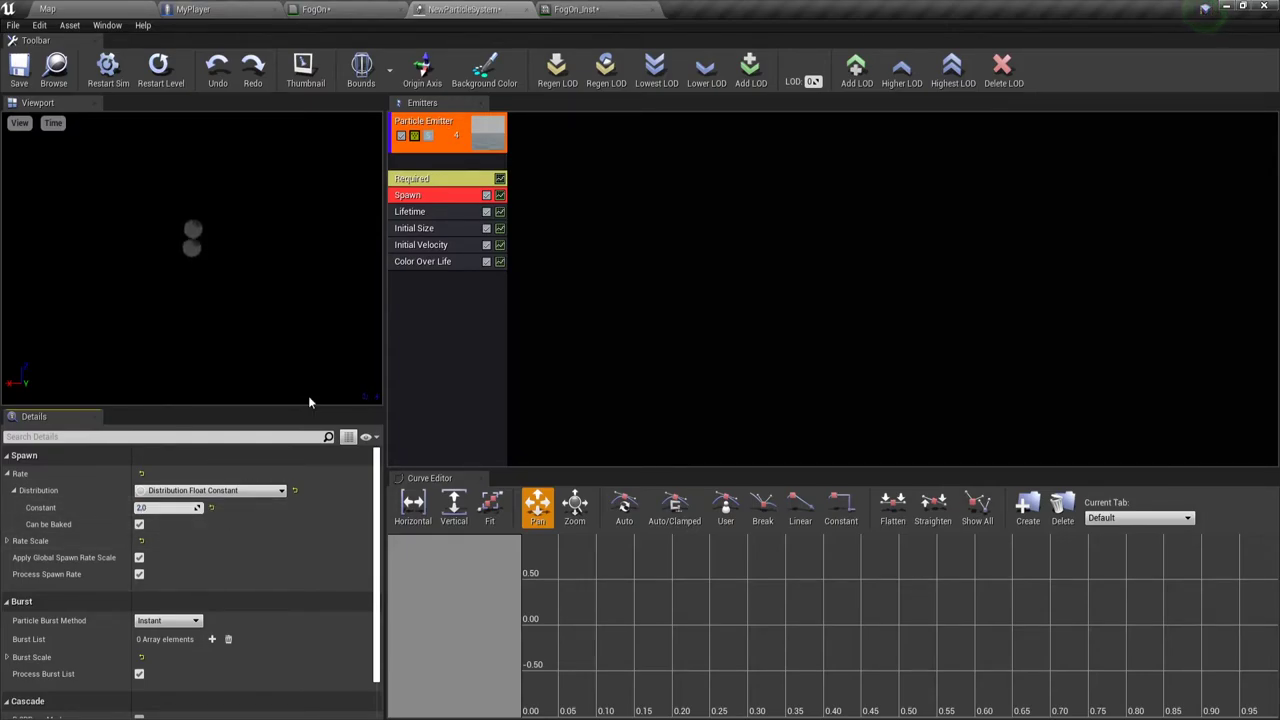
Set the Lifetime module's uniform range to Min 2.0 and Max 4.0
{"action": "left_click", "coordinate": [425, 214]}
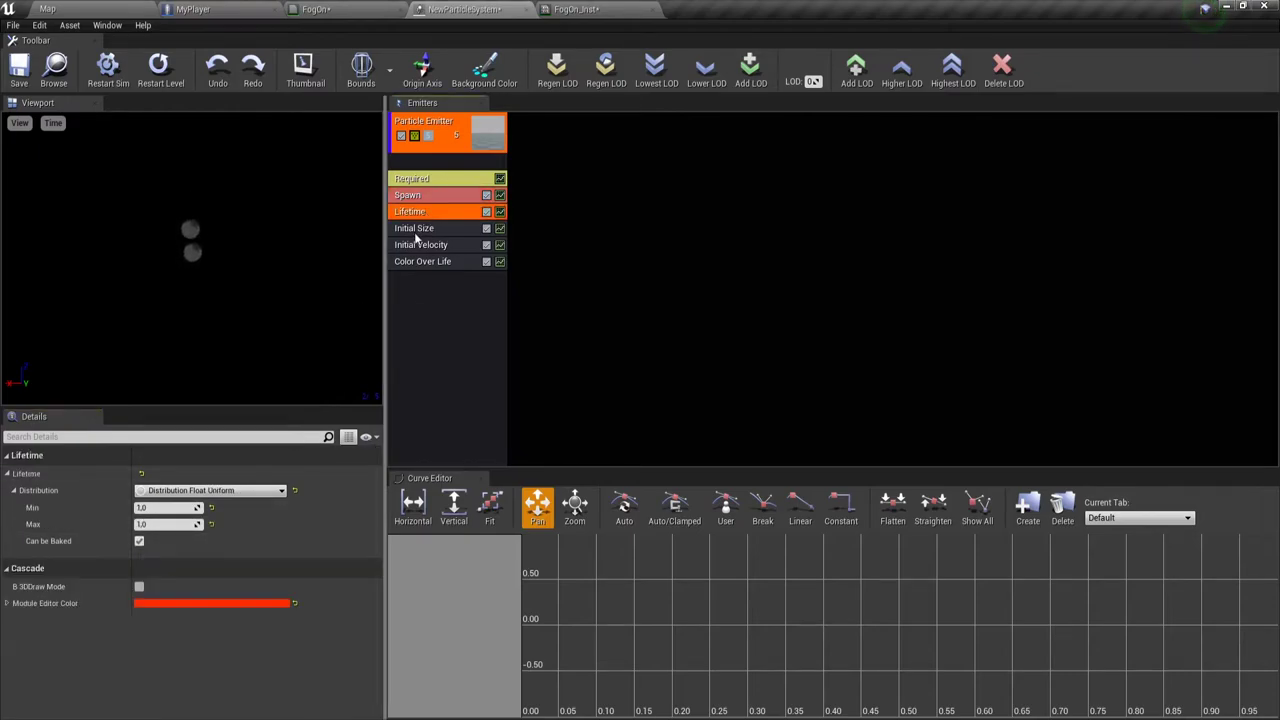
{"action": "left_click", "coordinate": [204, 492]}
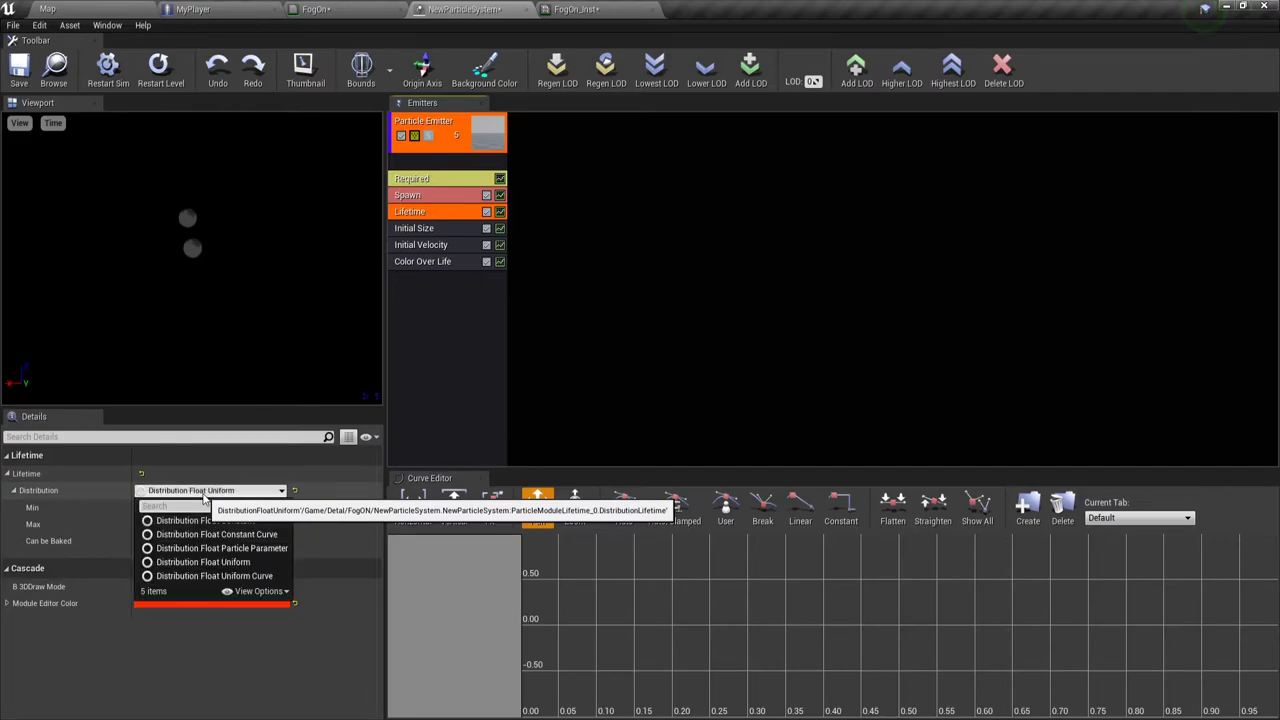
{"action": "left_click", "coordinate": [204, 498]}
{"action": "left_click", "coordinate": [170, 508]}
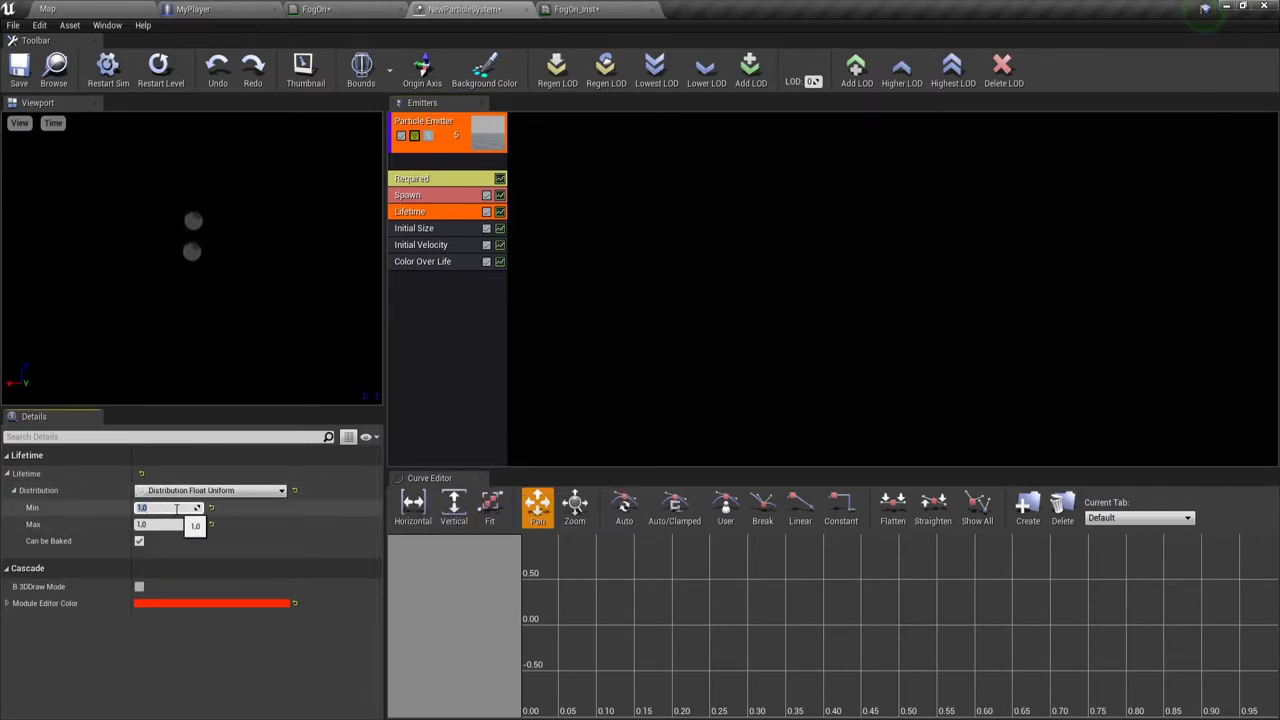
{"action": "left_click", "coordinate": [150, 524]}
{"action": "type", "text": "2"}
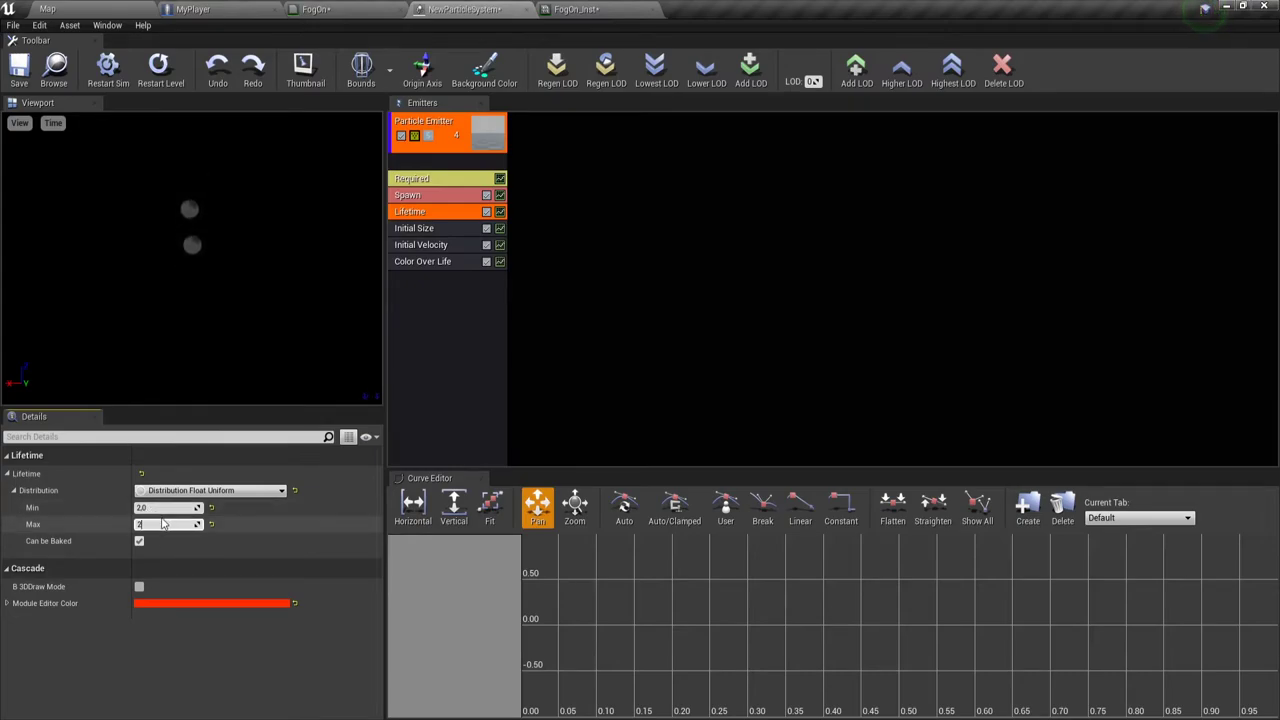
{"action": "left_click", "coordinate": [160, 524]}
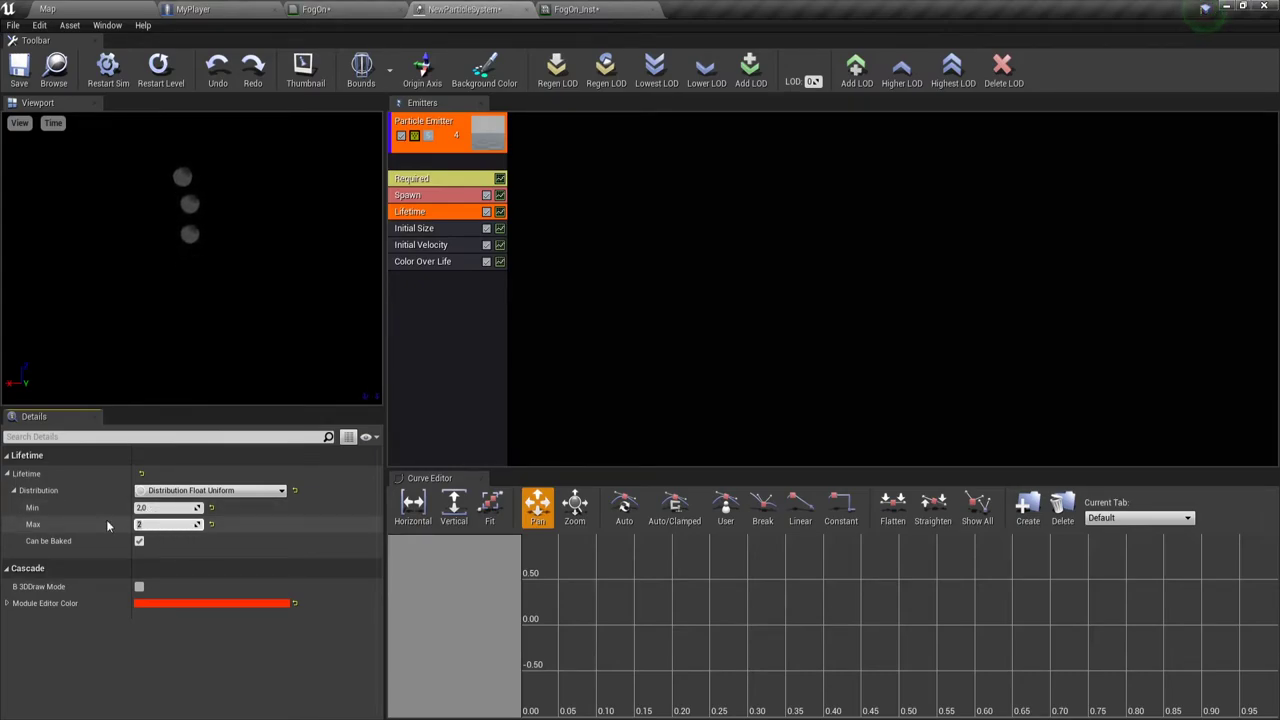
{"action": "type", "text": "6"}
{"action": "left_click", "coordinate": [160, 507]}
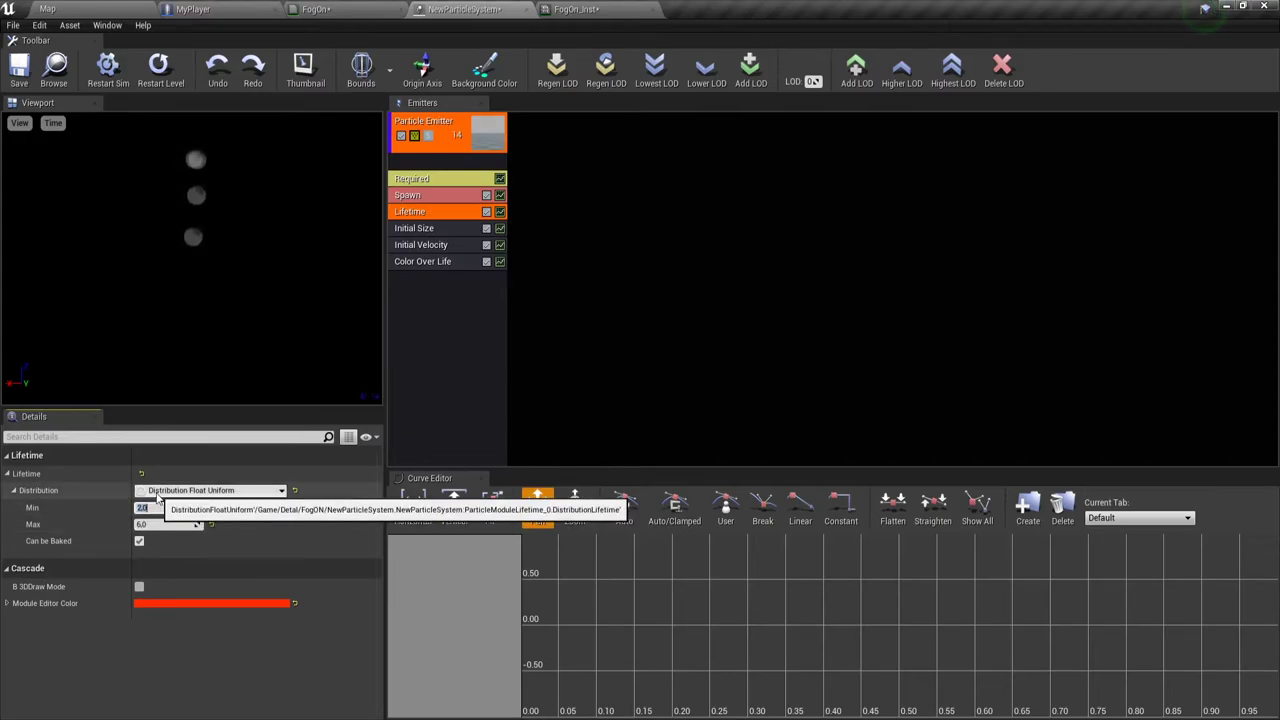
{"action": "left_click", "coordinate": [151, 524]}
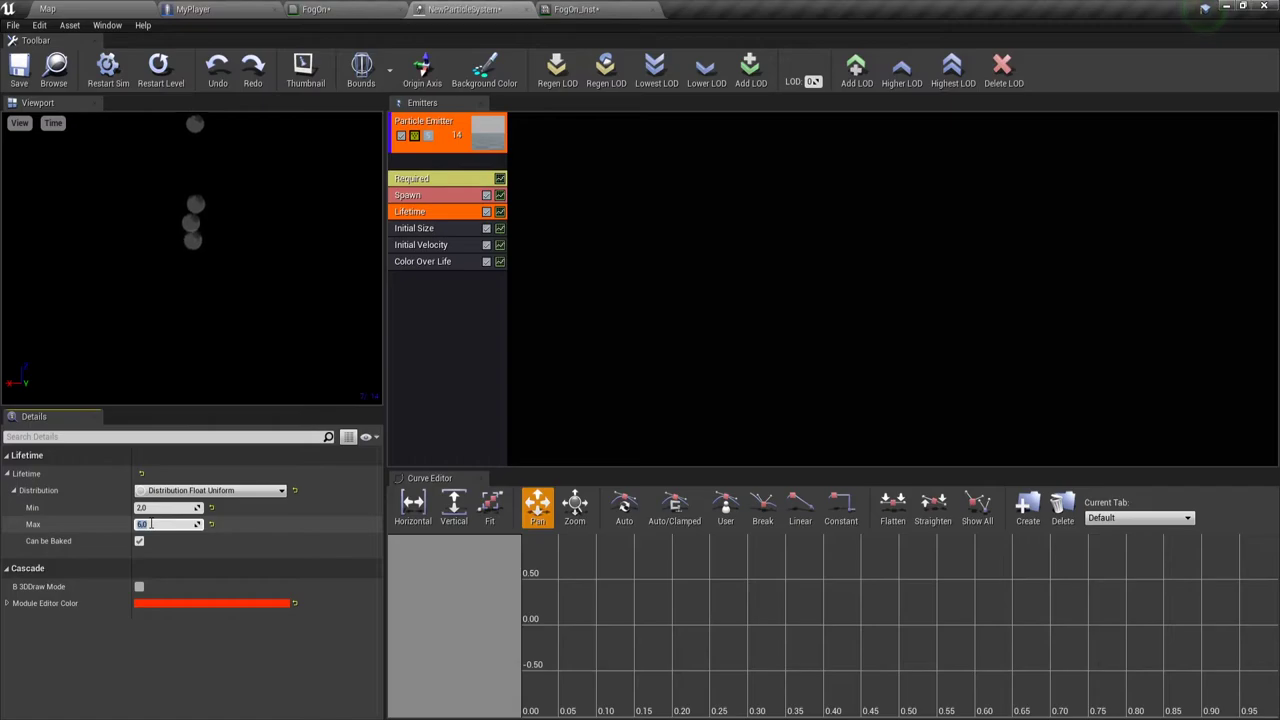
{"action": "type", "text": "4"}
{"action": "left_click", "coordinate": [167, 508]}
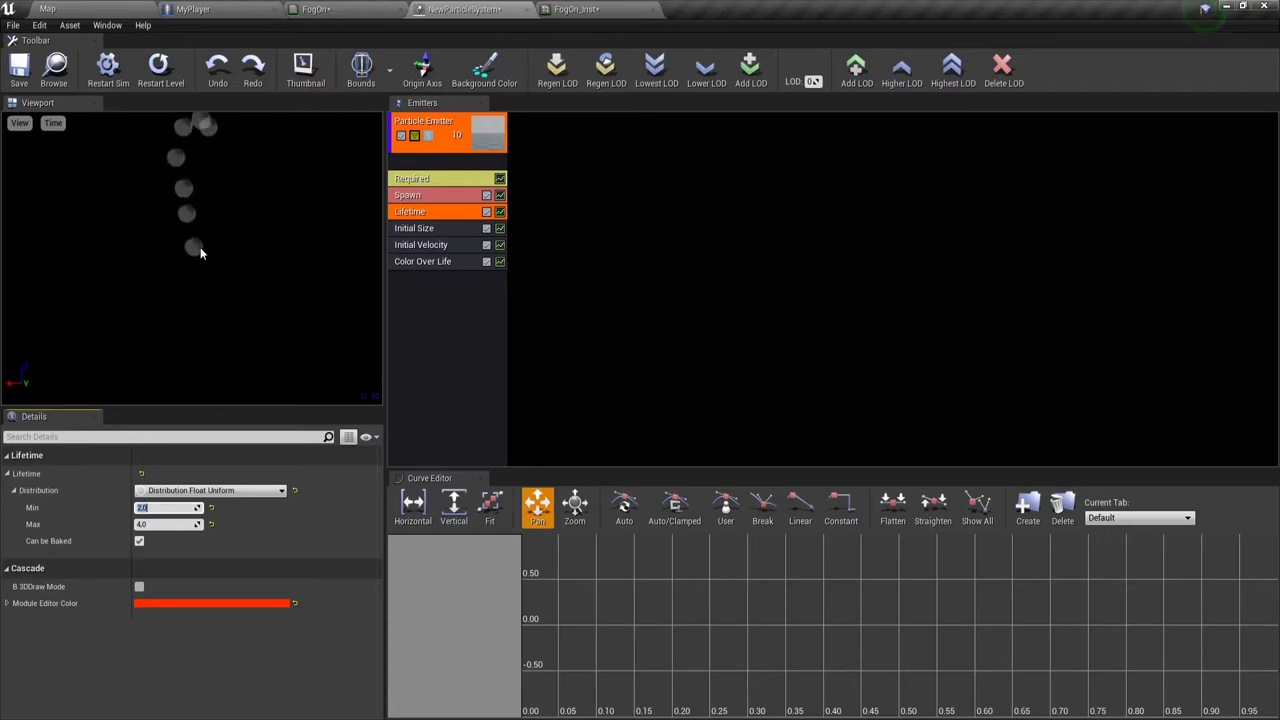
{"action": "left_click", "coordinate": [200, 253]}
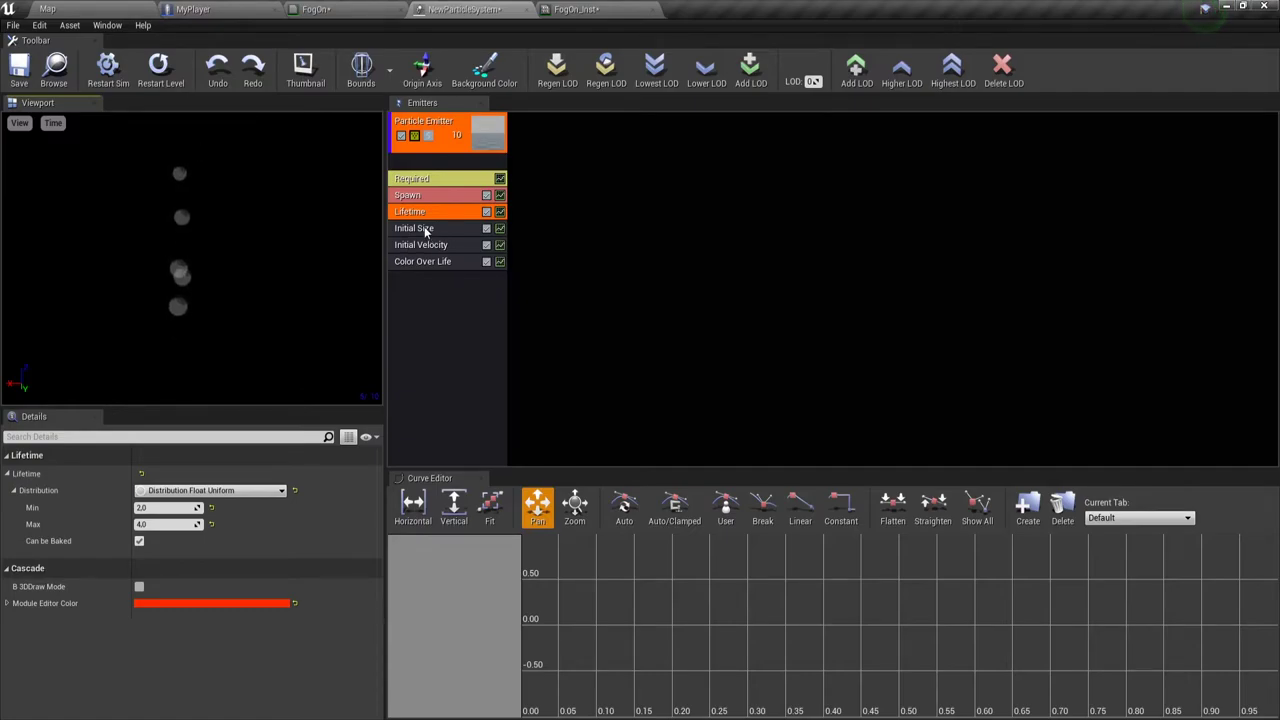
Set the Initial Size module's Max to X 200, Y 0 and Z 0
{"action": "left_click", "coordinate": [426, 230]}
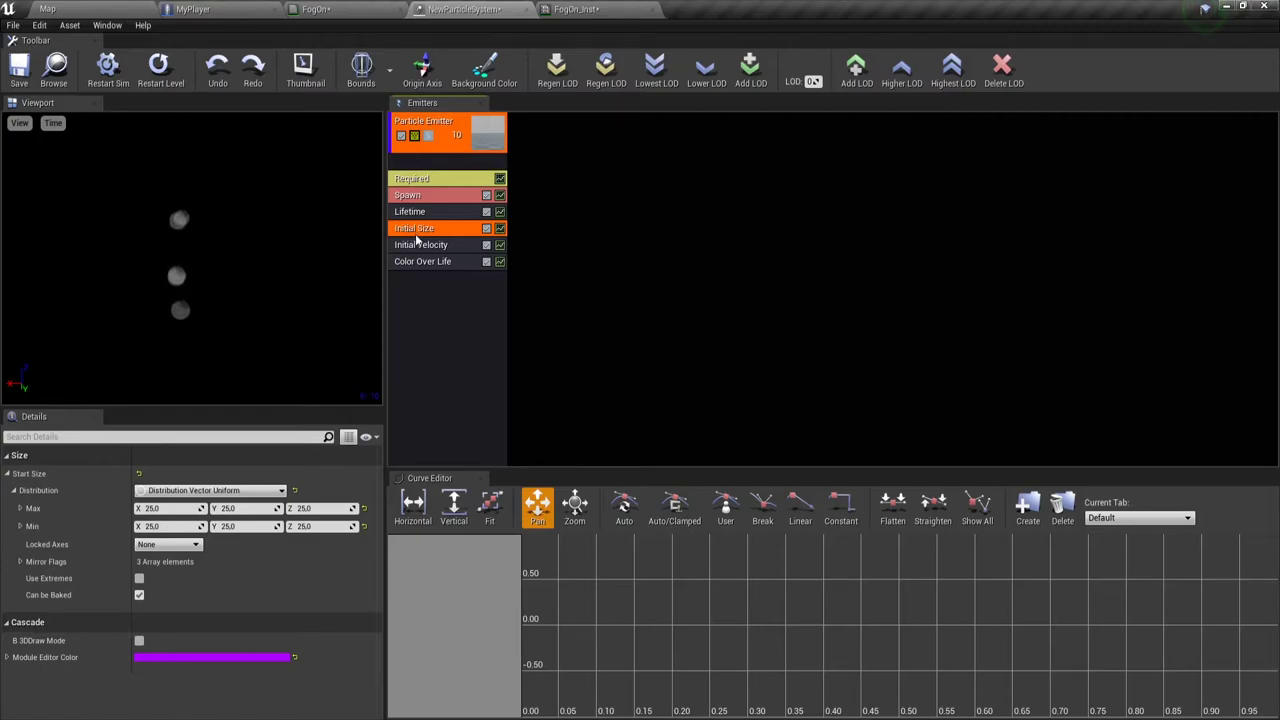
{"action": "left_click", "coordinate": [174, 508]}
{"action": "type", "text": "200"}
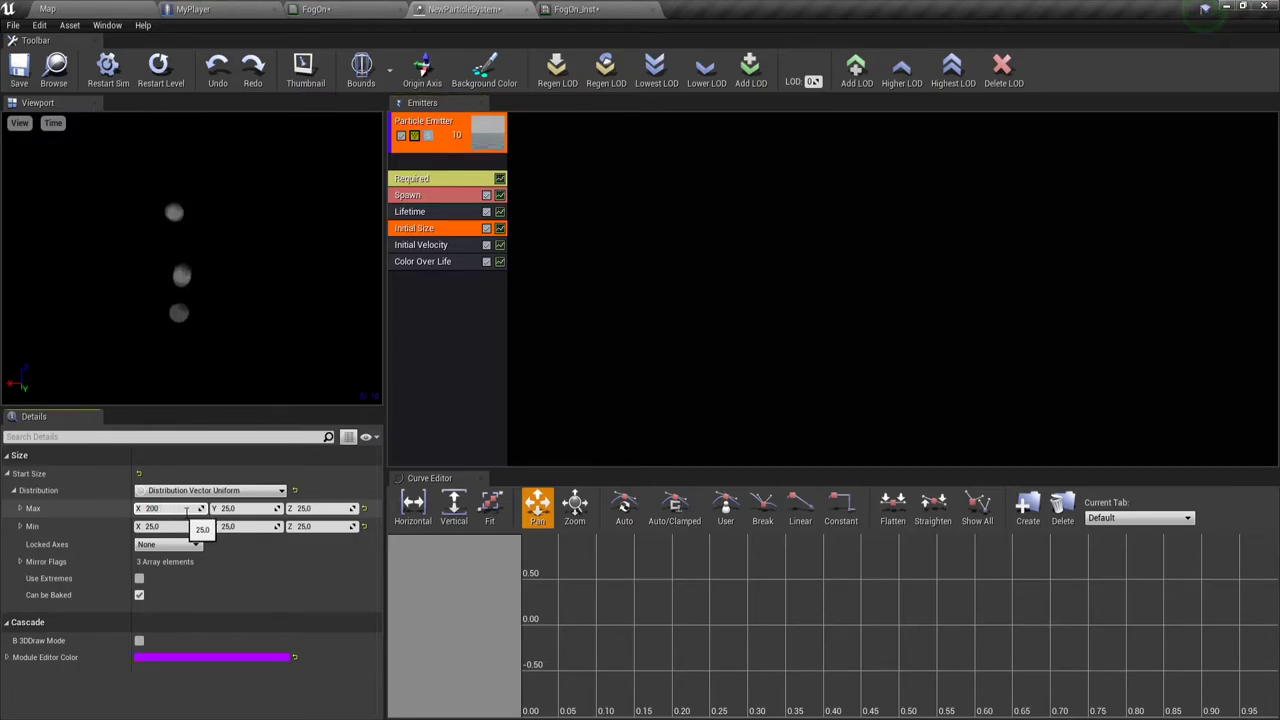
{"action": "left_click", "coordinate": [246, 508]}
{"action": "key", "text": "Tab"}
{"action": "type", "text": "0"}
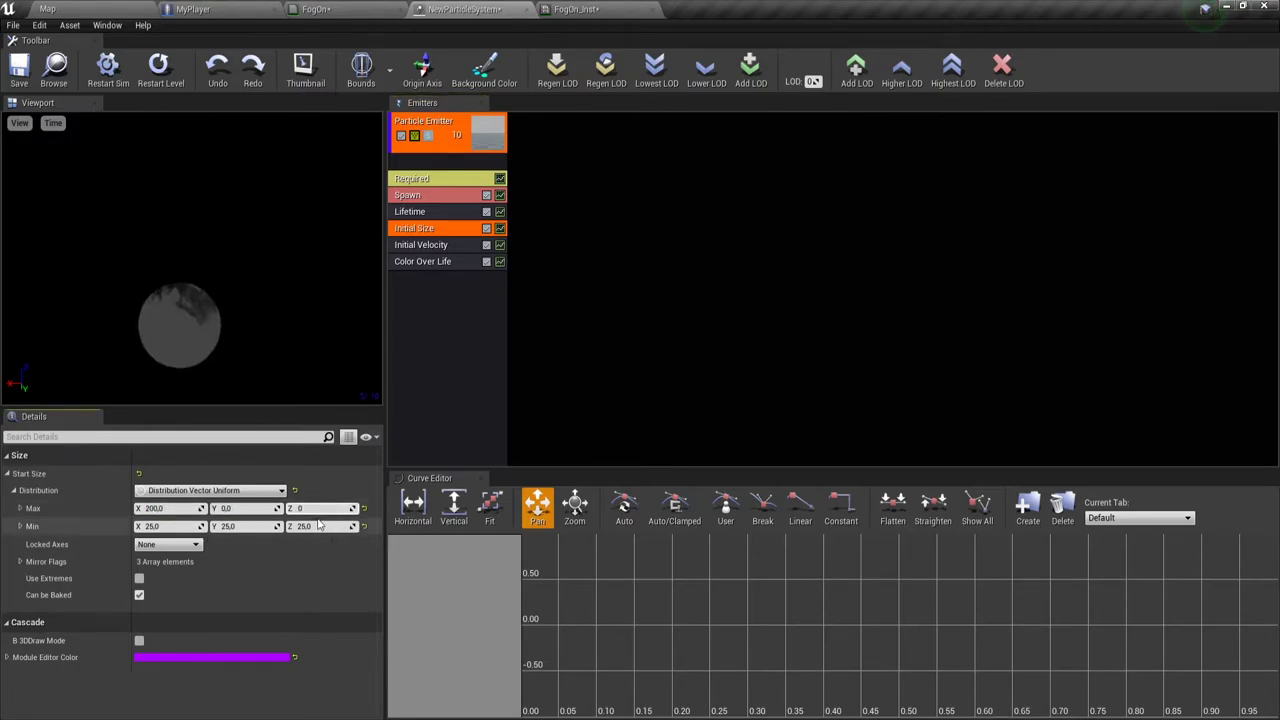
{"action": "key", "text": "Return"}
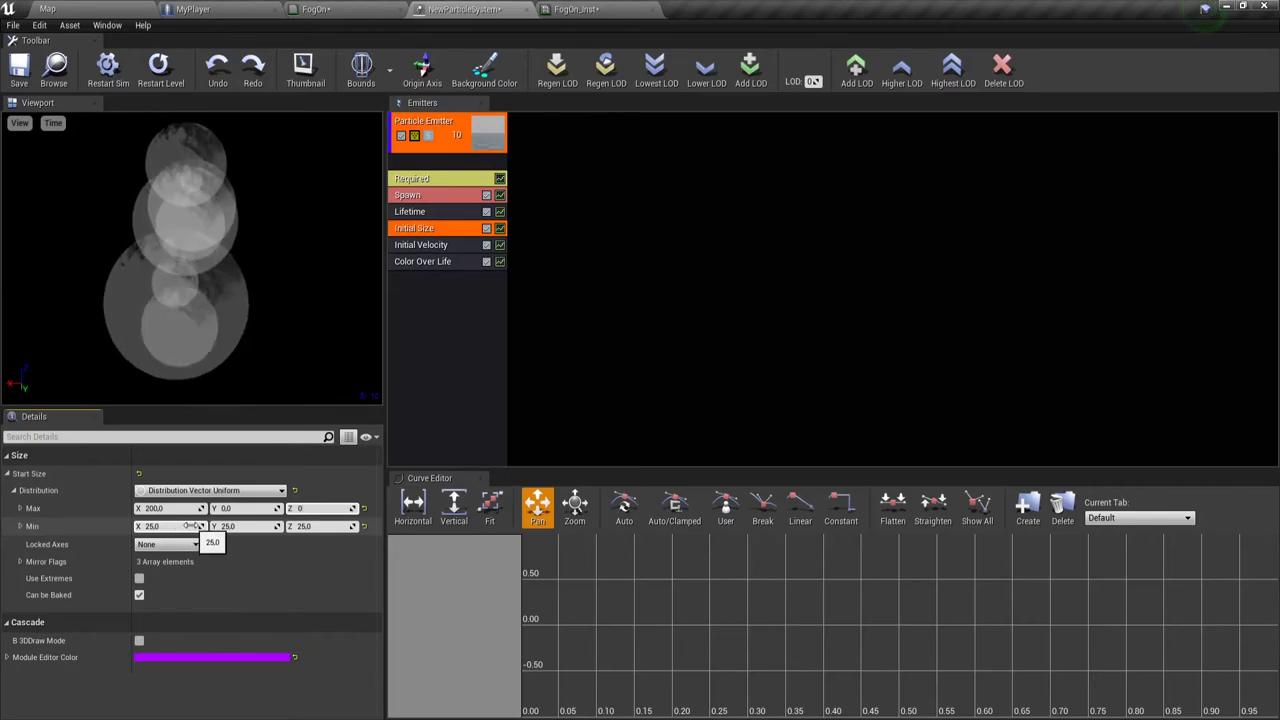
{"action": "left_click", "coordinate": [175, 526]}
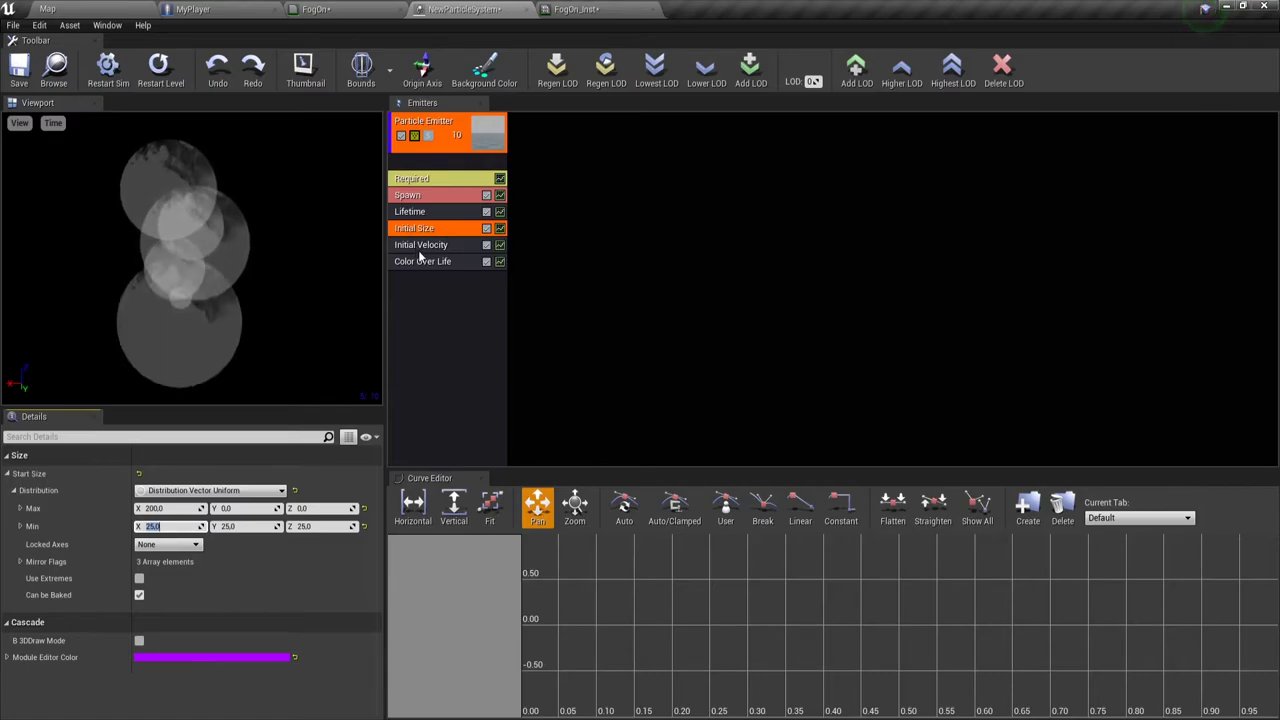
Add a Location > Cylinder module beneath the emitter's existing modules
{"action": "right_click", "coordinate": [420, 305]}
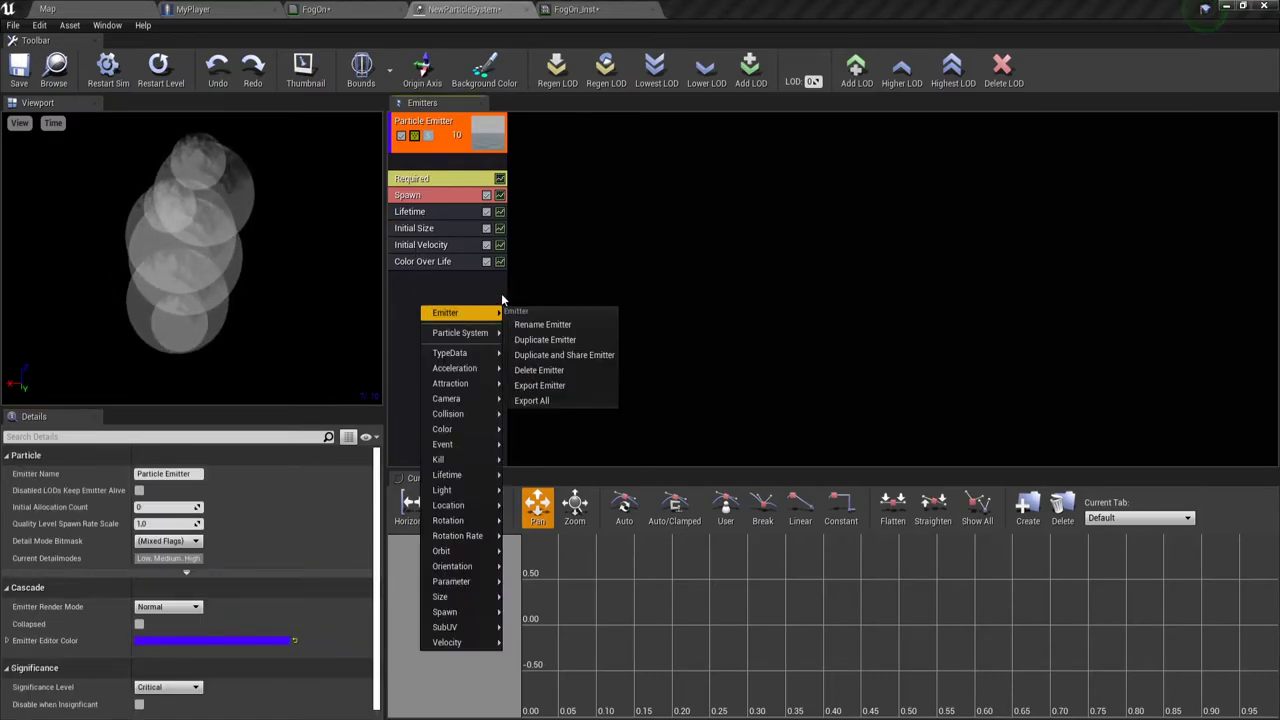
{"action": "mouse_move", "coordinate": [463, 538]}
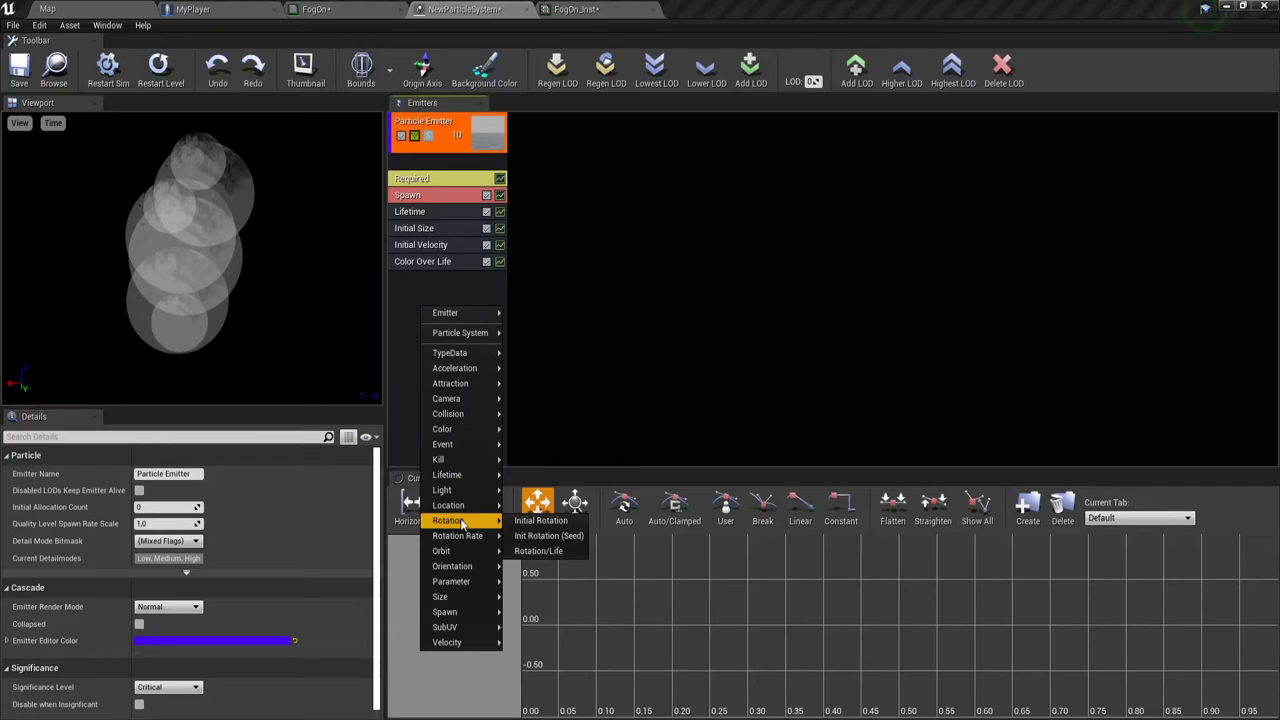
{"action": "mouse_move", "coordinate": [463, 510]}
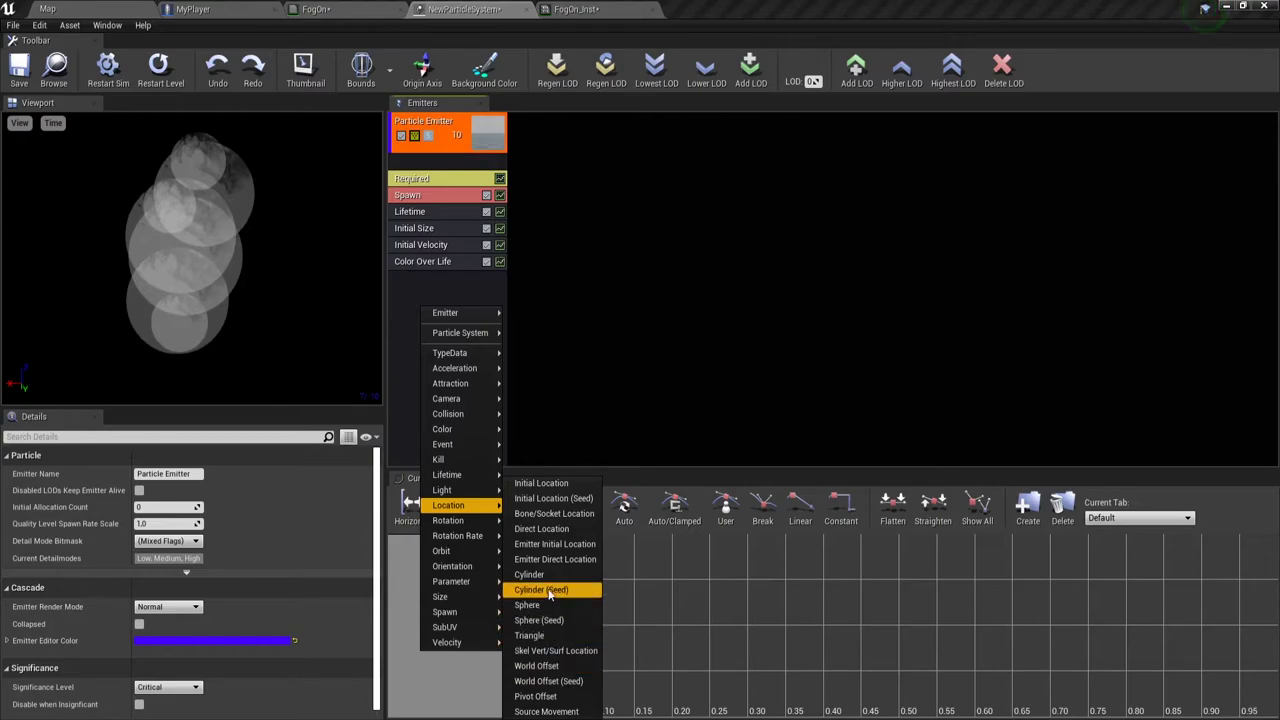
{"action": "left_click", "coordinate": [530, 575]}
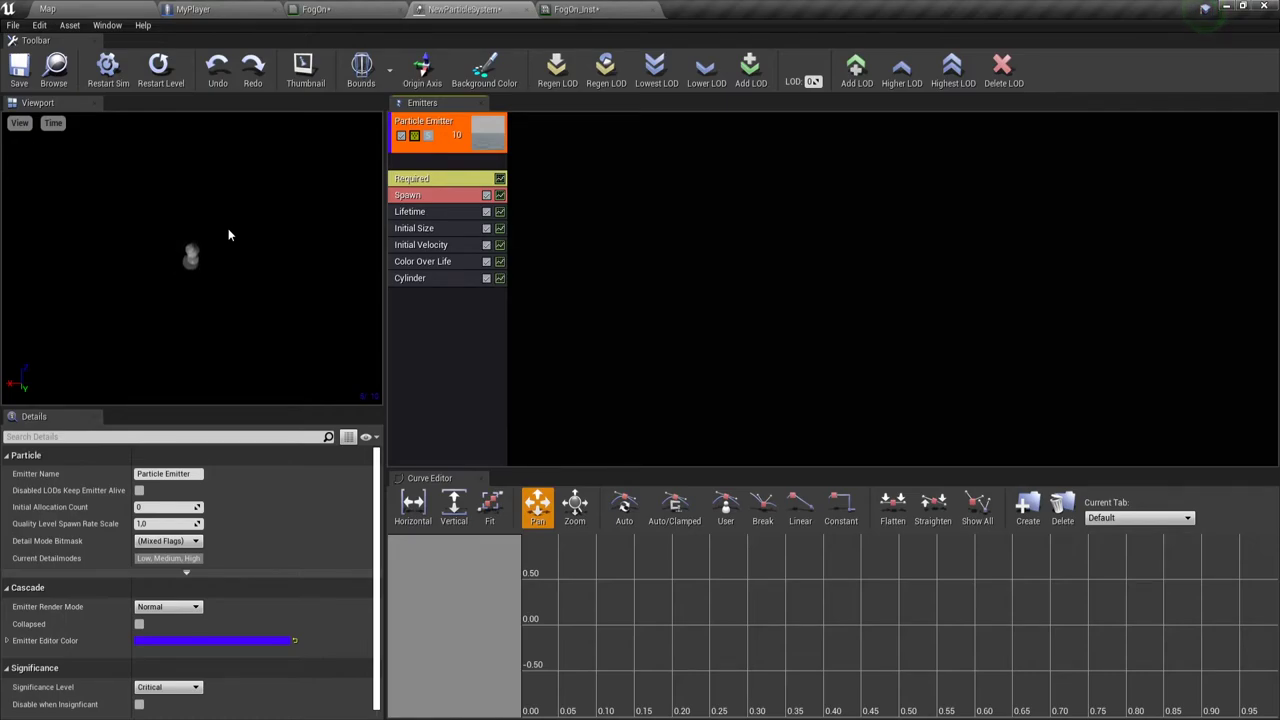
Set the Cylinder module's Start Radius to 300 and Start Height to 100, then save
{"action": "left_click", "coordinate": [417, 283]}
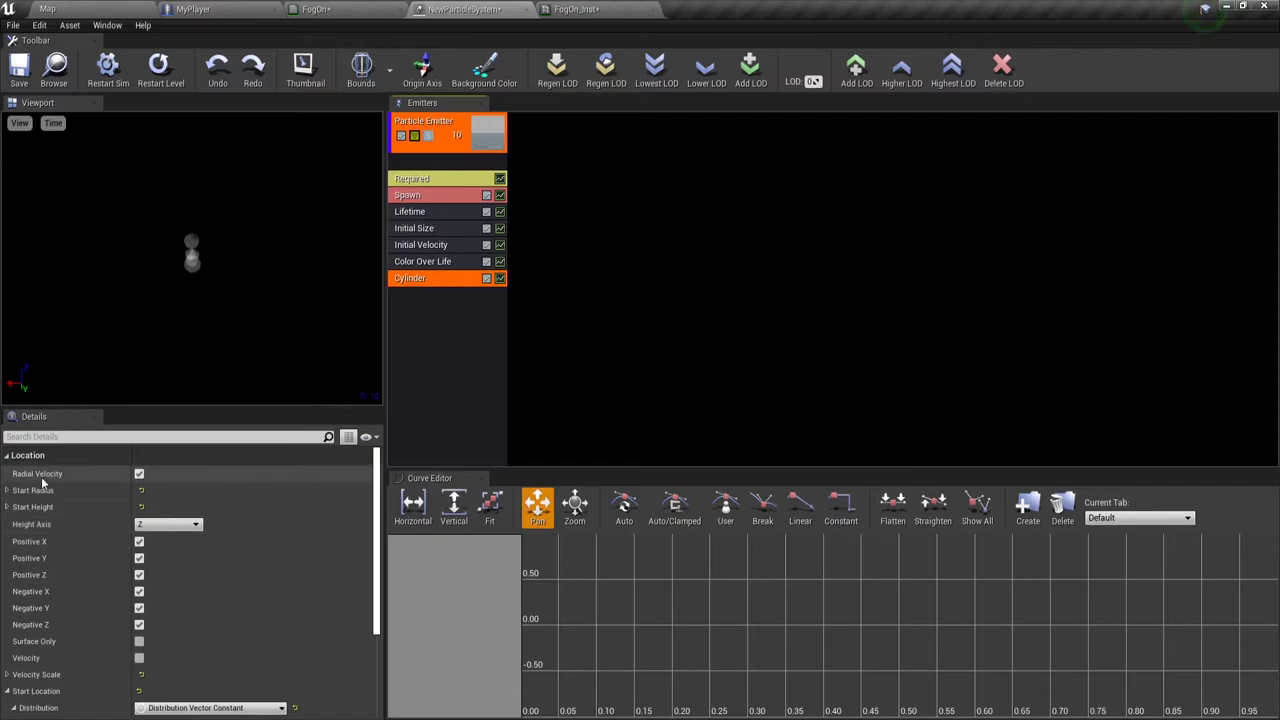
{"action": "left_click", "coordinate": [7, 490]}
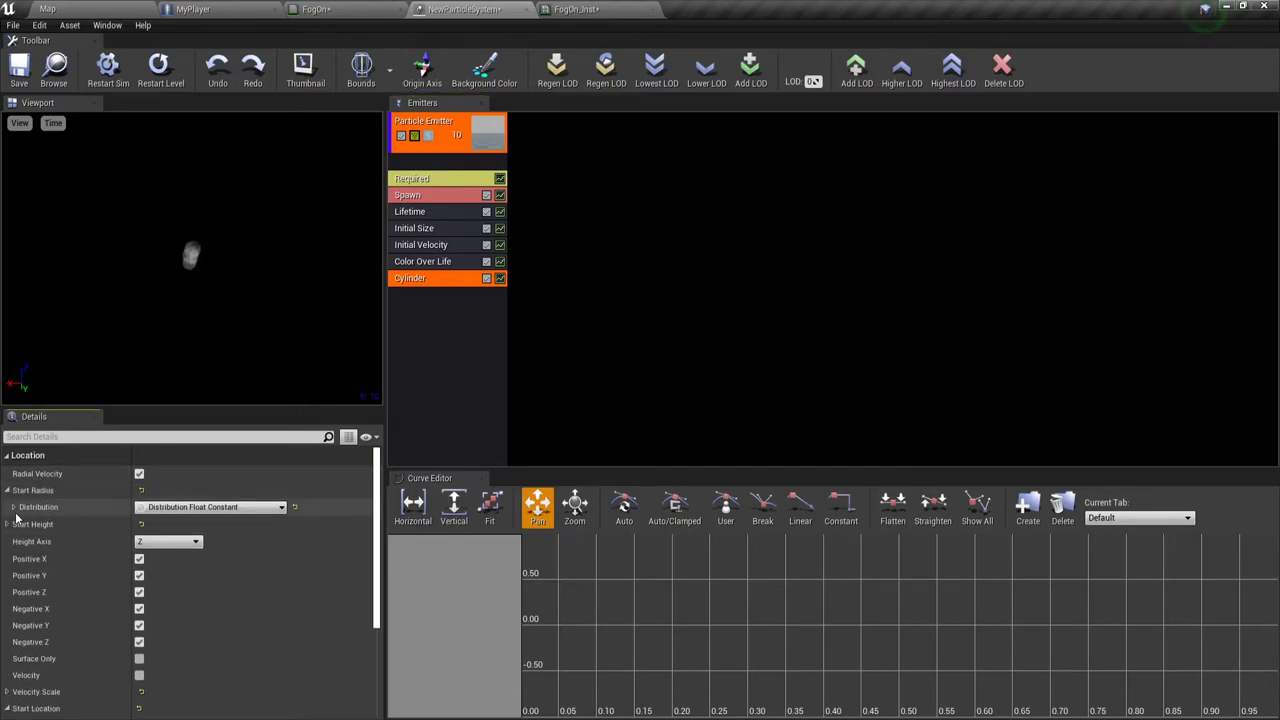
{"action": "left_click", "coordinate": [13, 508]}
{"action": "left_click", "coordinate": [7, 557]}
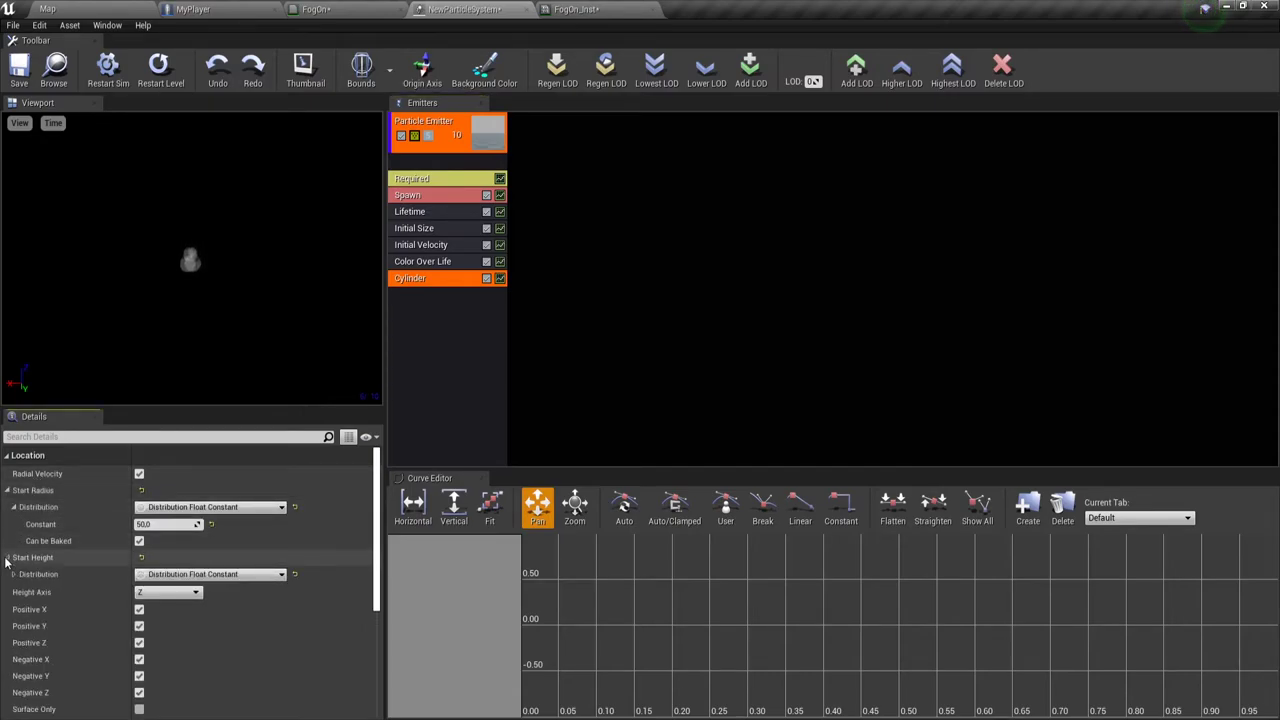
{"action": "left_click", "coordinate": [13, 574]}
{"action": "type", "text": "300"}
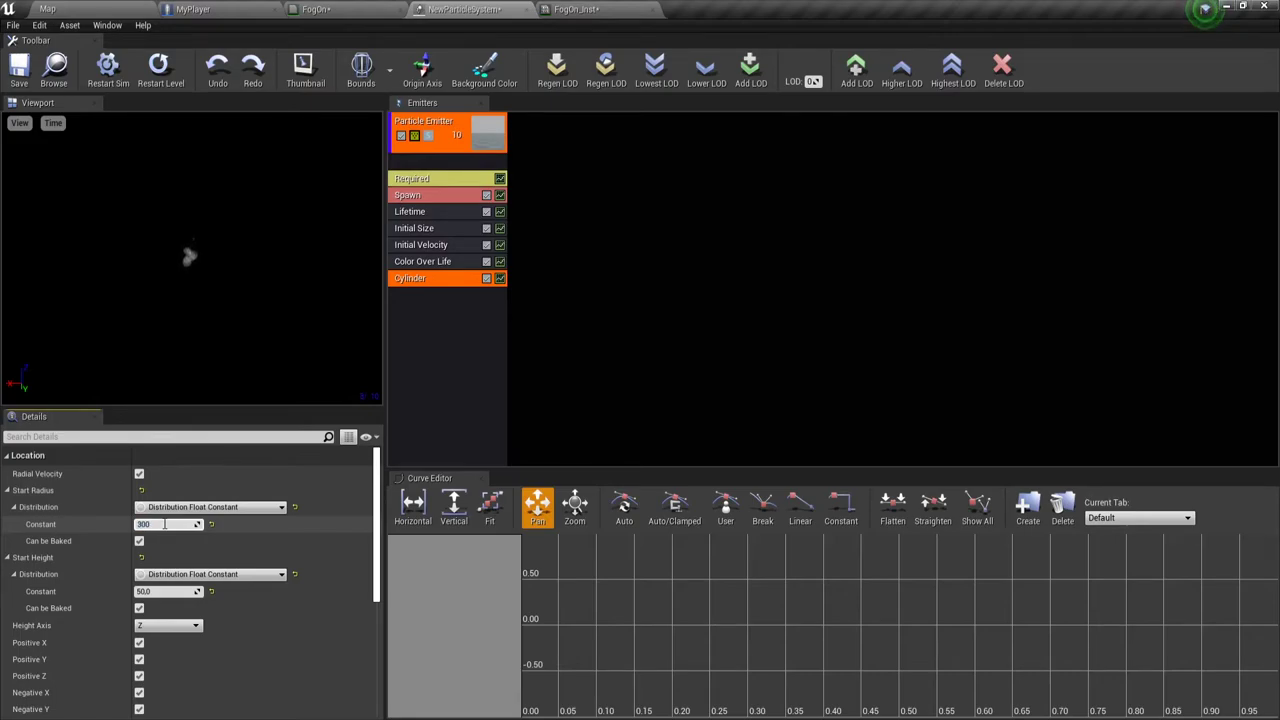
{"action": "key", "text": "Return"}
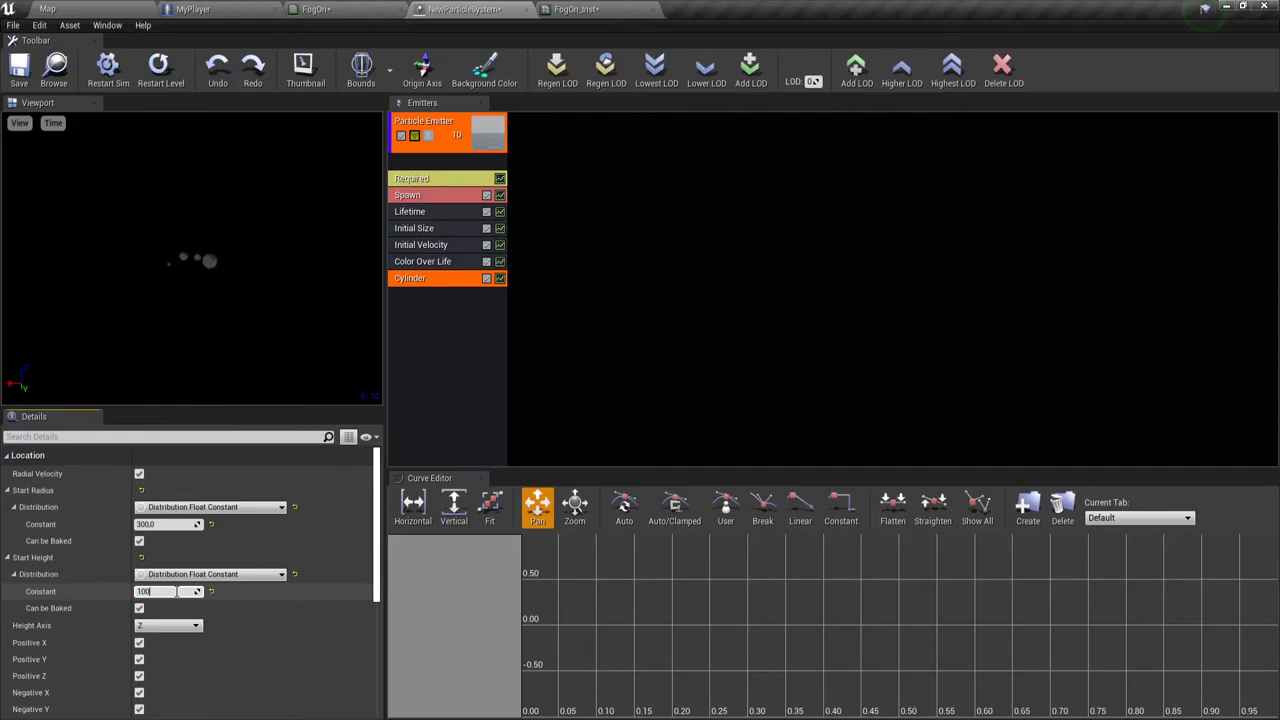
{"action": "key", "text": "Return"}
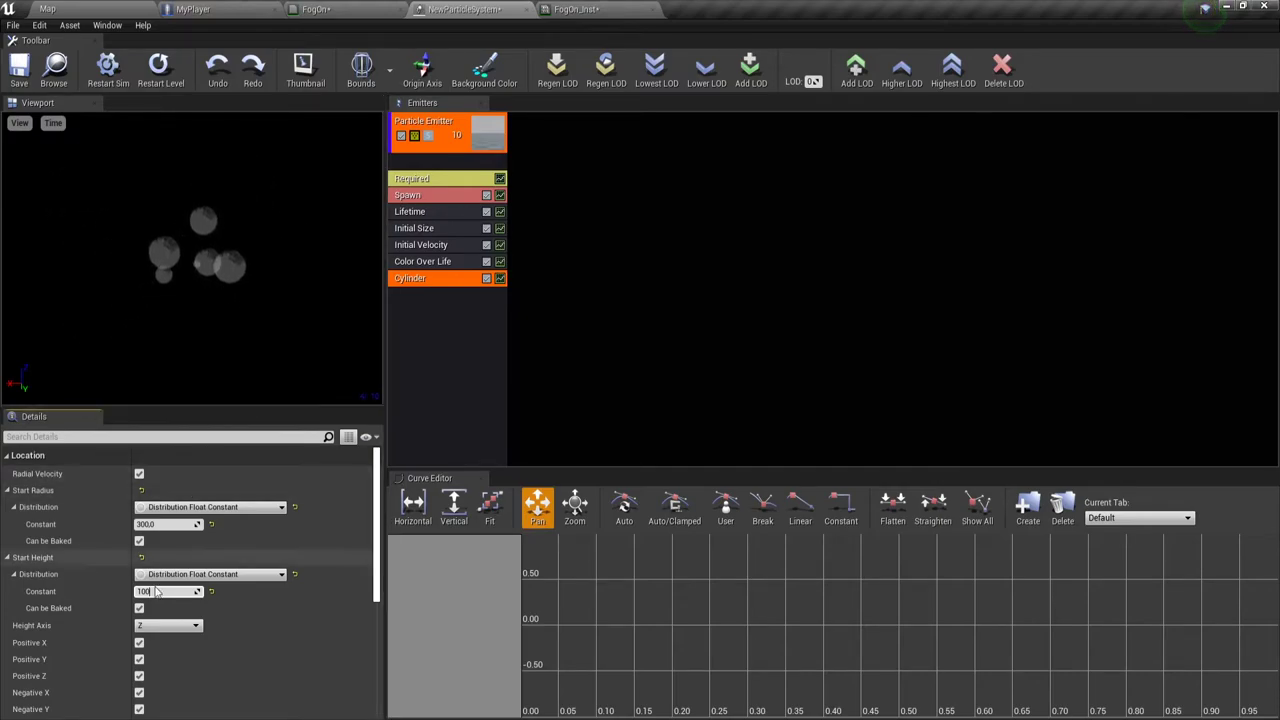
{"action": "scroll", "coordinate": [62, 636], "scroll_direction": "down", "scroll_amount": 2}
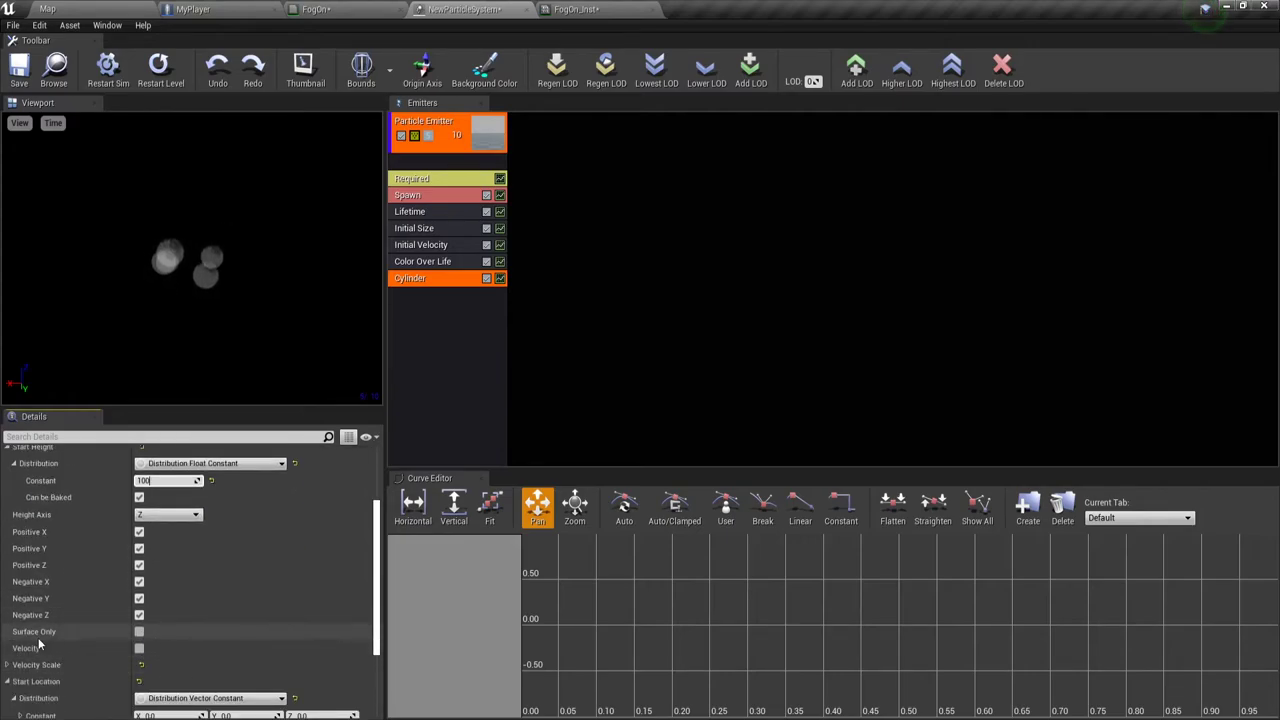
{"action": "scroll", "coordinate": [64, 632], "scroll_direction": "up", "scroll_amount": 2}
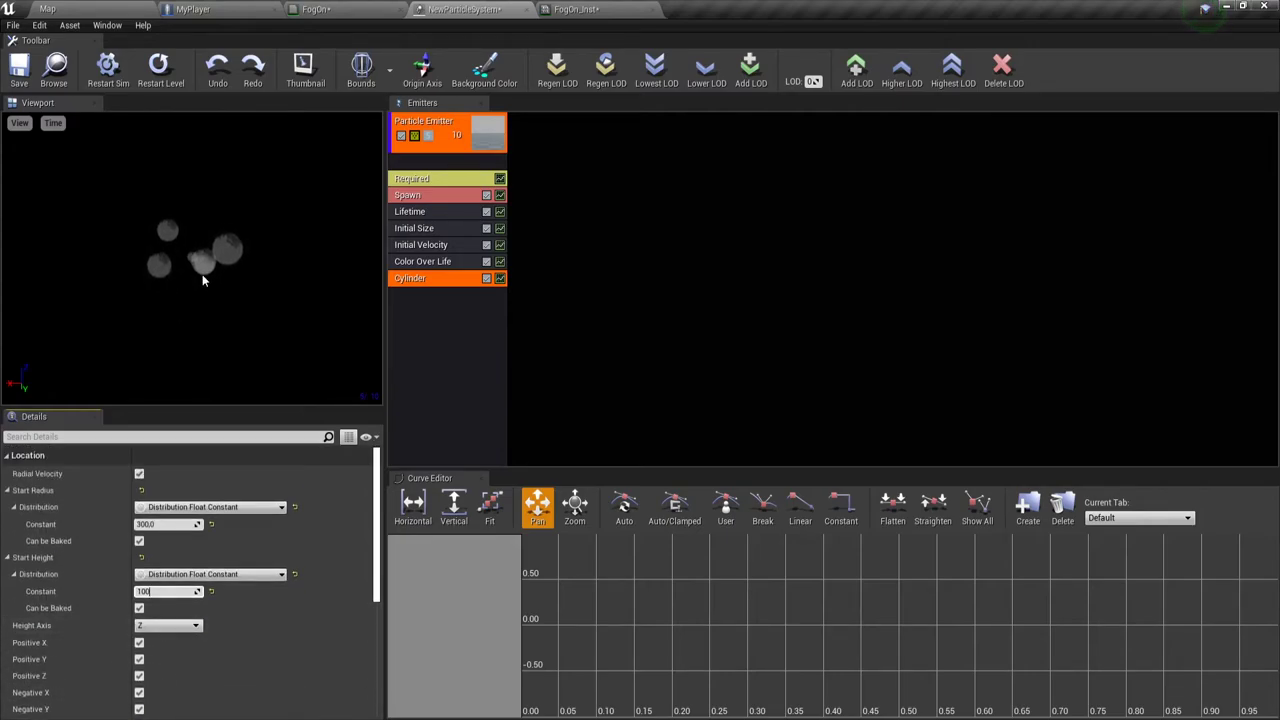
{"action": "left_click", "coordinate": [19, 68]}
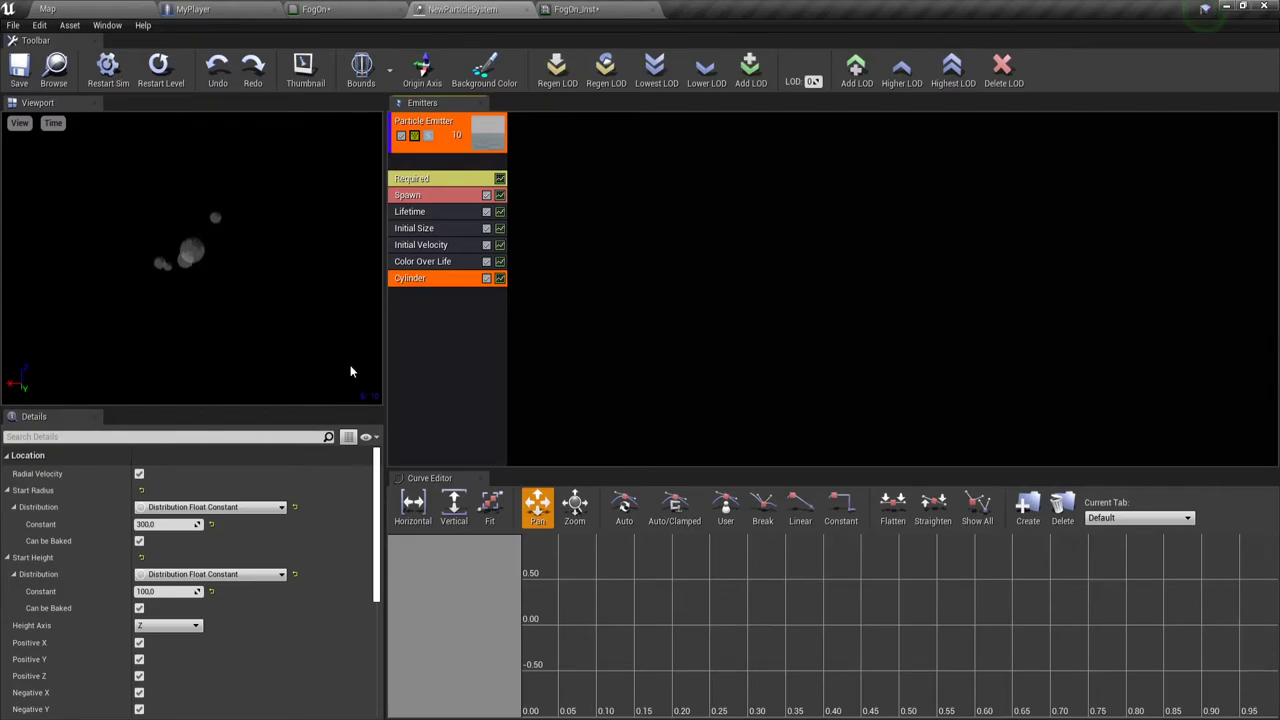
In the FogOn graph, inspect the Existion parameter and the middle Add combining the texture results
{"action": "left_click", "coordinate": [316, 9]}
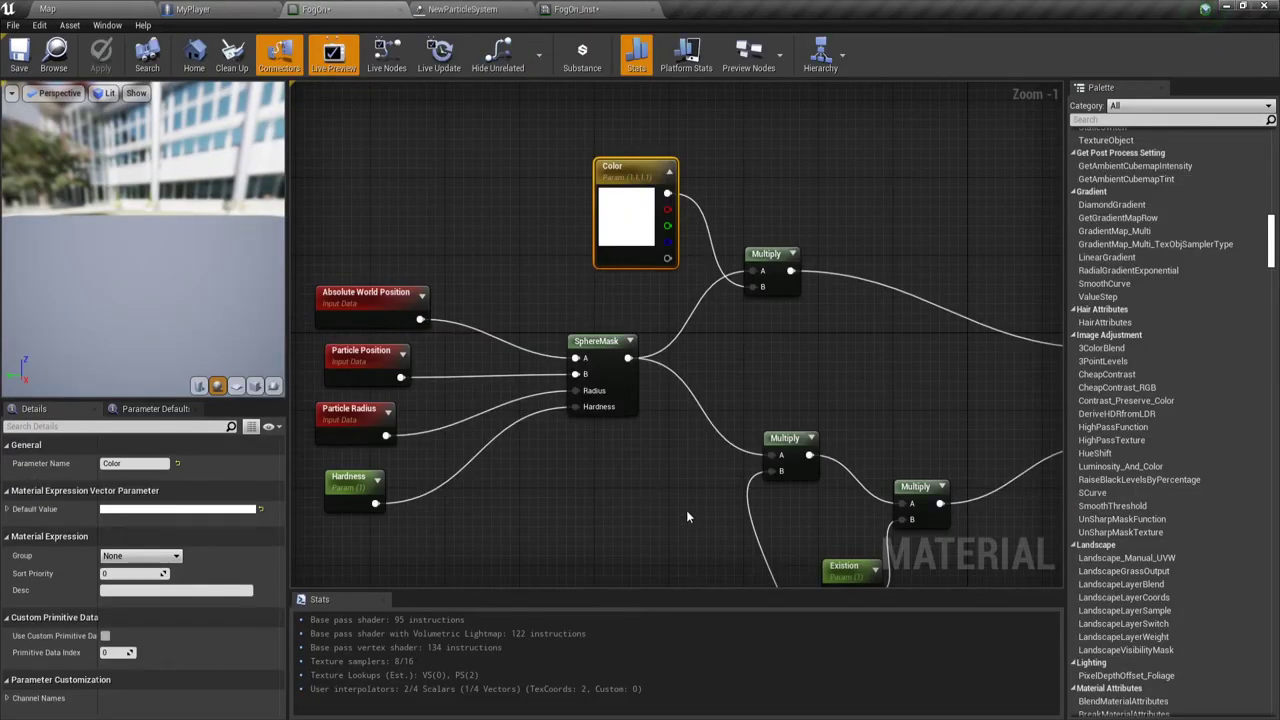
{"action": "right_click_drag", "start_coordinate": [686, 517], "coordinate": [654, 288]}
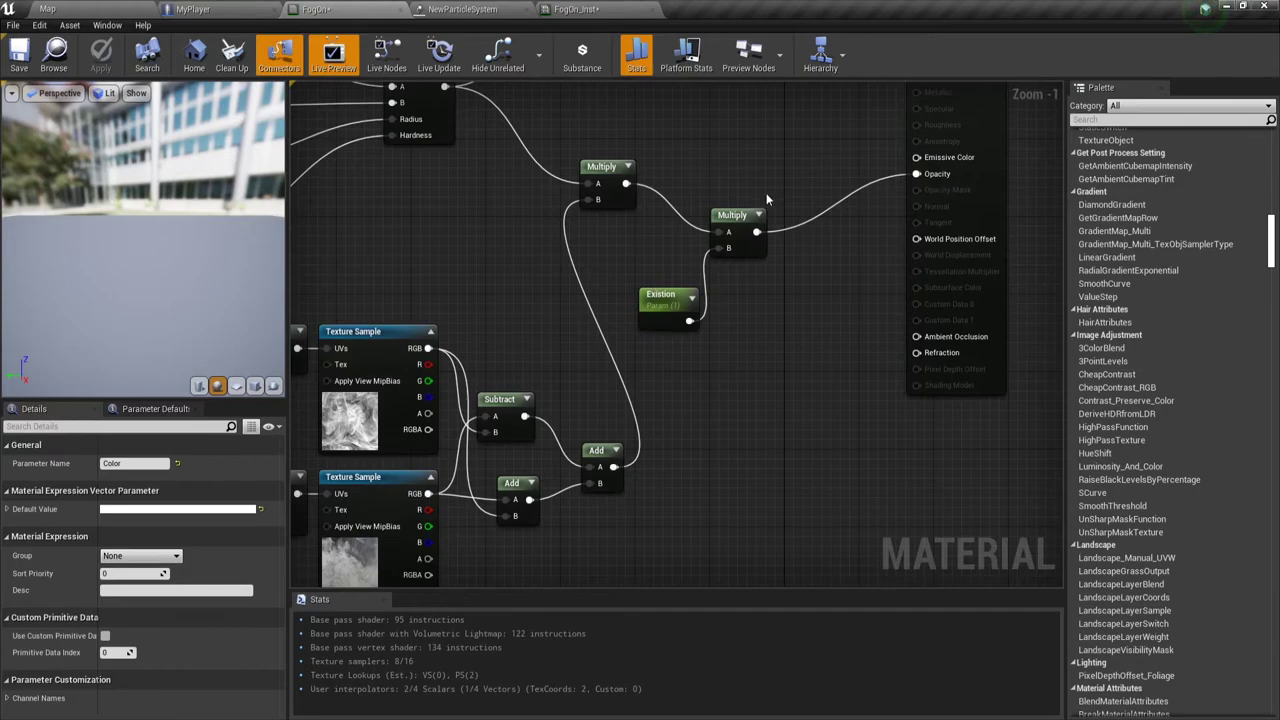
{"action": "left_click", "coordinate": [662, 297]}
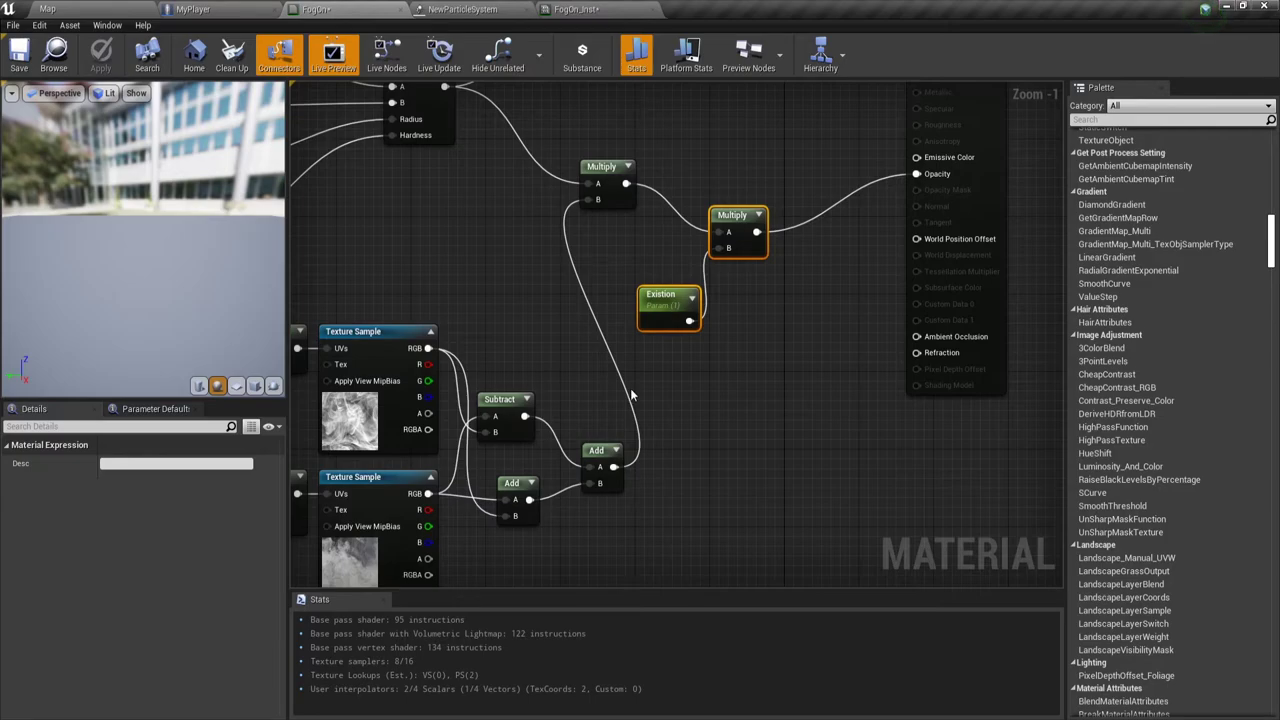
{"action": "scroll", "coordinate": [712, 347], "scroll_direction": "down", "scroll_amount": 1}
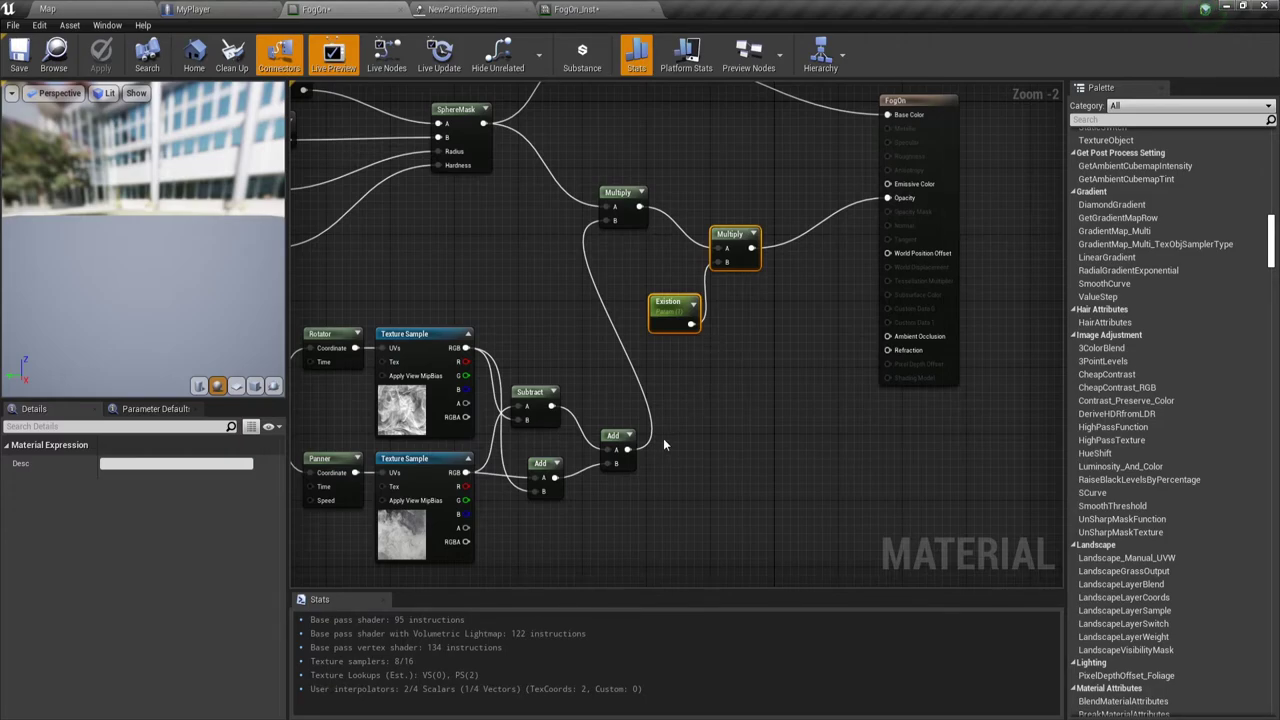
{"action": "left_click", "coordinate": [614, 436]}
{"action": "right_click_drag", "start_coordinate": [666, 580], "coordinate": [666, 466]}
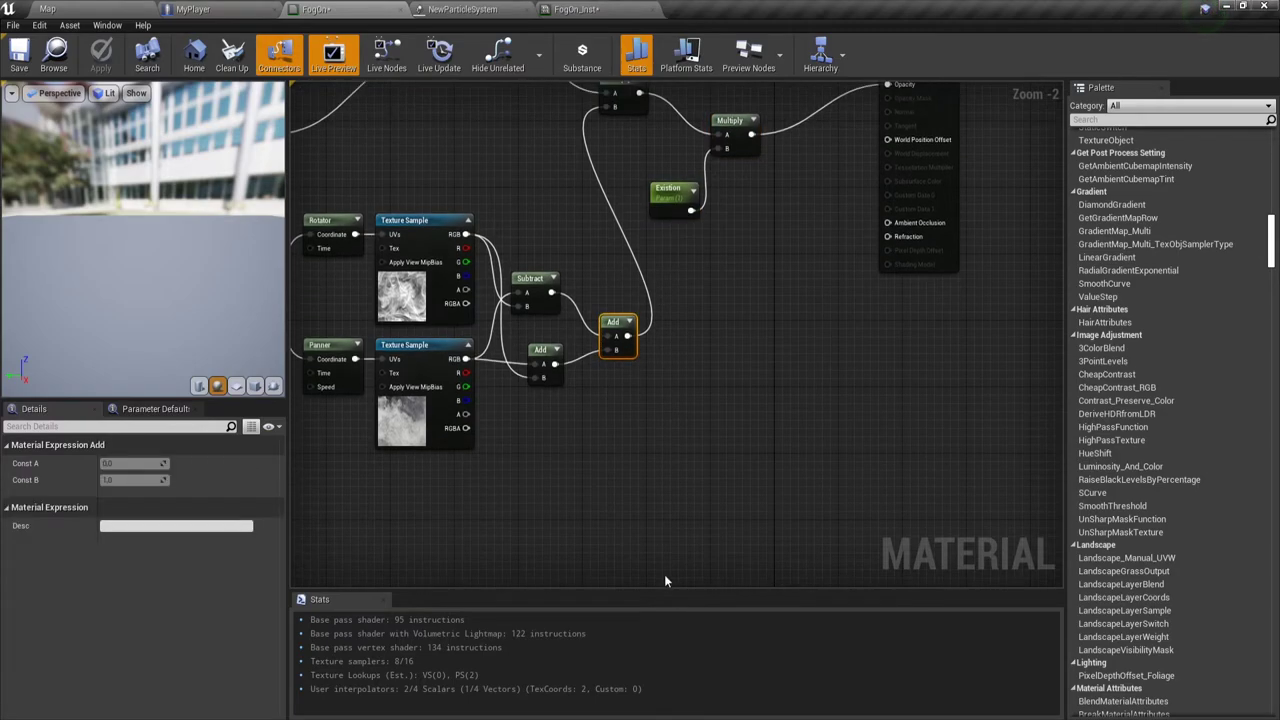
{"action": "scroll", "coordinate": [645, 395], "scroll_direction": "up", "scroll_amount": 2}
{"action": "scroll", "coordinate": [645, 395], "scroll_direction": "down", "scroll_amount": 5}
{"action": "scroll", "coordinate": [643, 420], "scroll_direction": "up", "scroll_amount": 1}
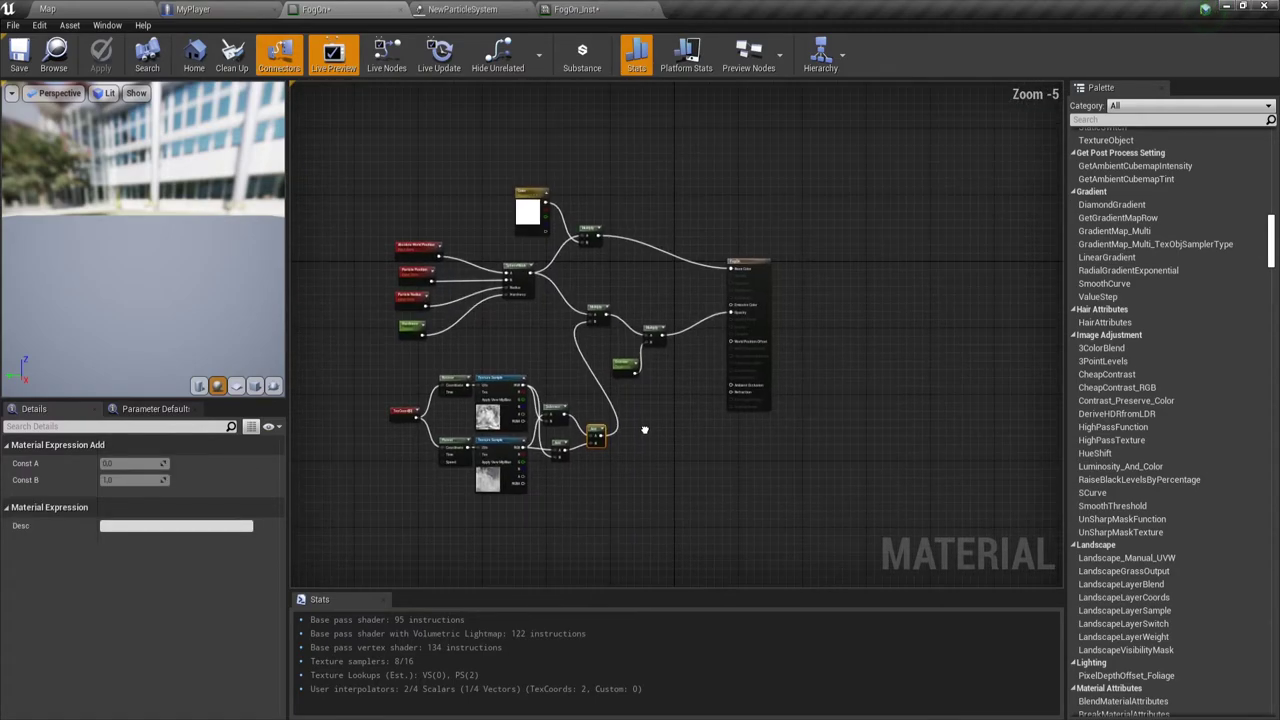
{"action": "scroll", "coordinate": [638, 428], "scroll_direction": "up", "scroll_amount": 4}
{"action": "right_click_drag", "start_coordinate": [638, 434], "coordinate": [660, 405]}
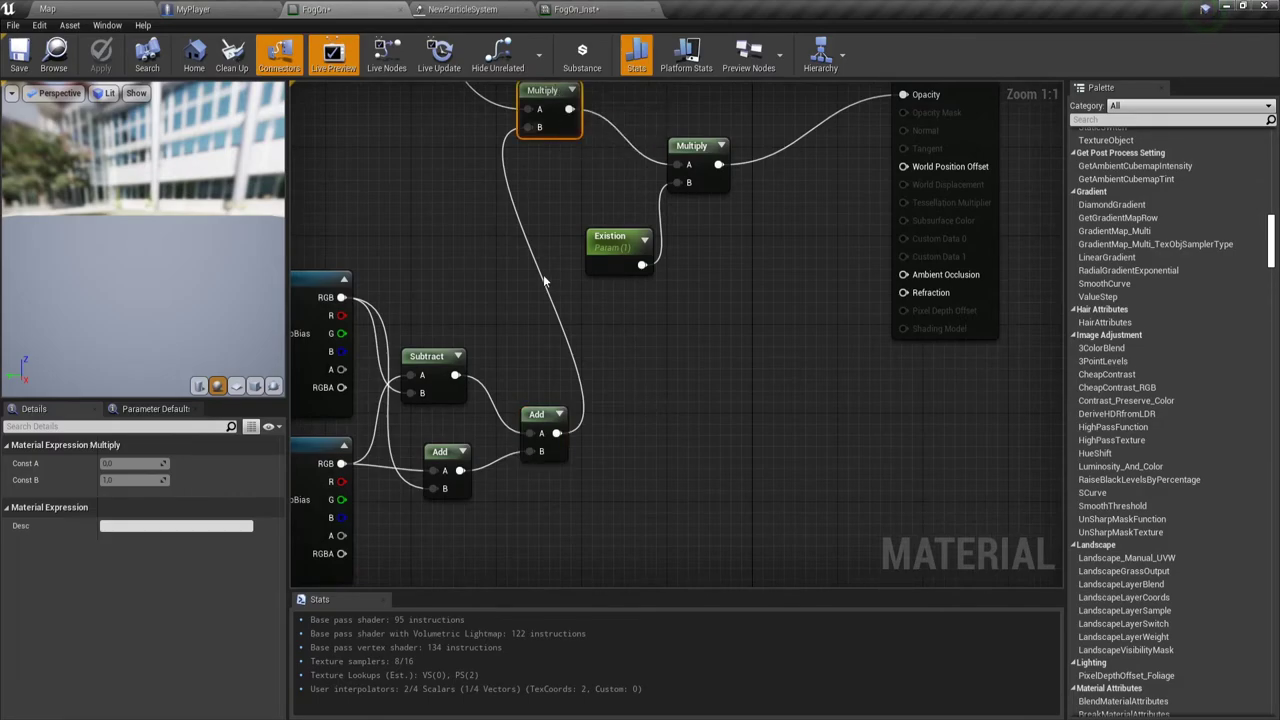
Add a Multiply node fed by Subtract and the lower Add, and delete the middle Add
{"action": "key", "text": "ctrl+w"}
{"action": "left_click_drag", "start_coordinate": [455, 375], "coordinate": [641, 358]}
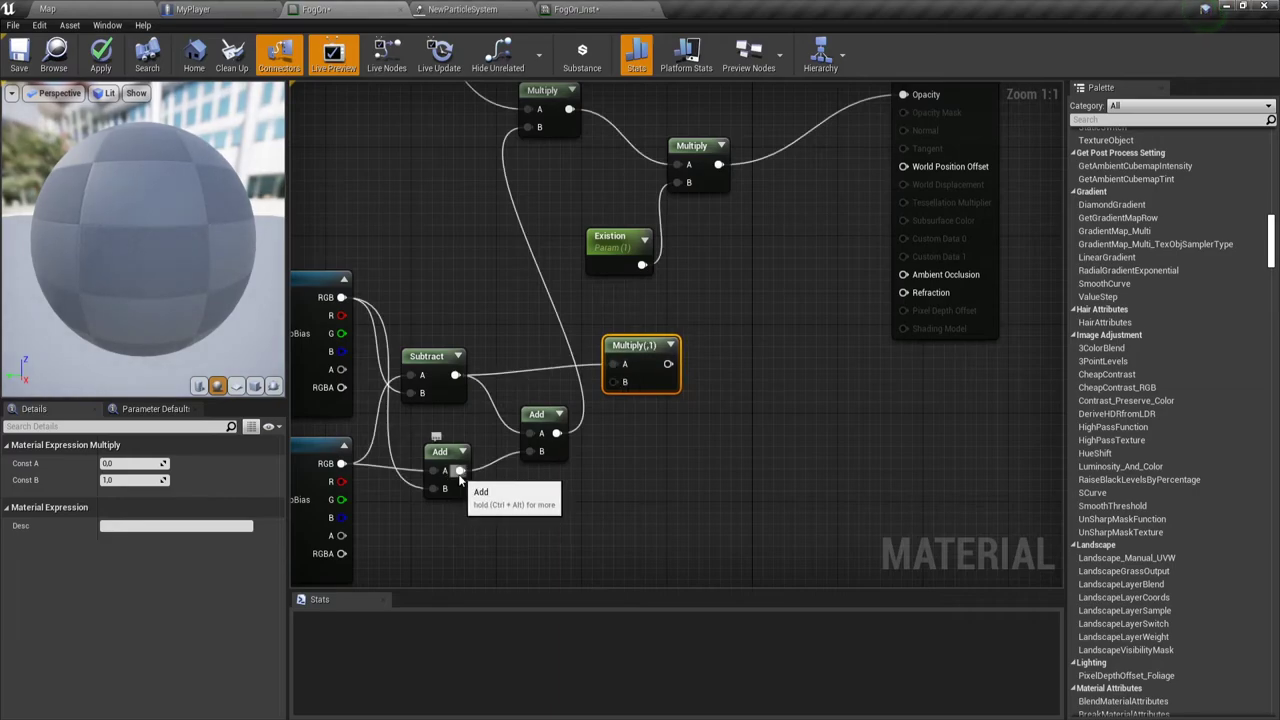
{"action": "left_click_drag", "start_coordinate": [460, 478], "coordinate": [612, 388]}
{"action": "left_click", "coordinate": [540, 416]}
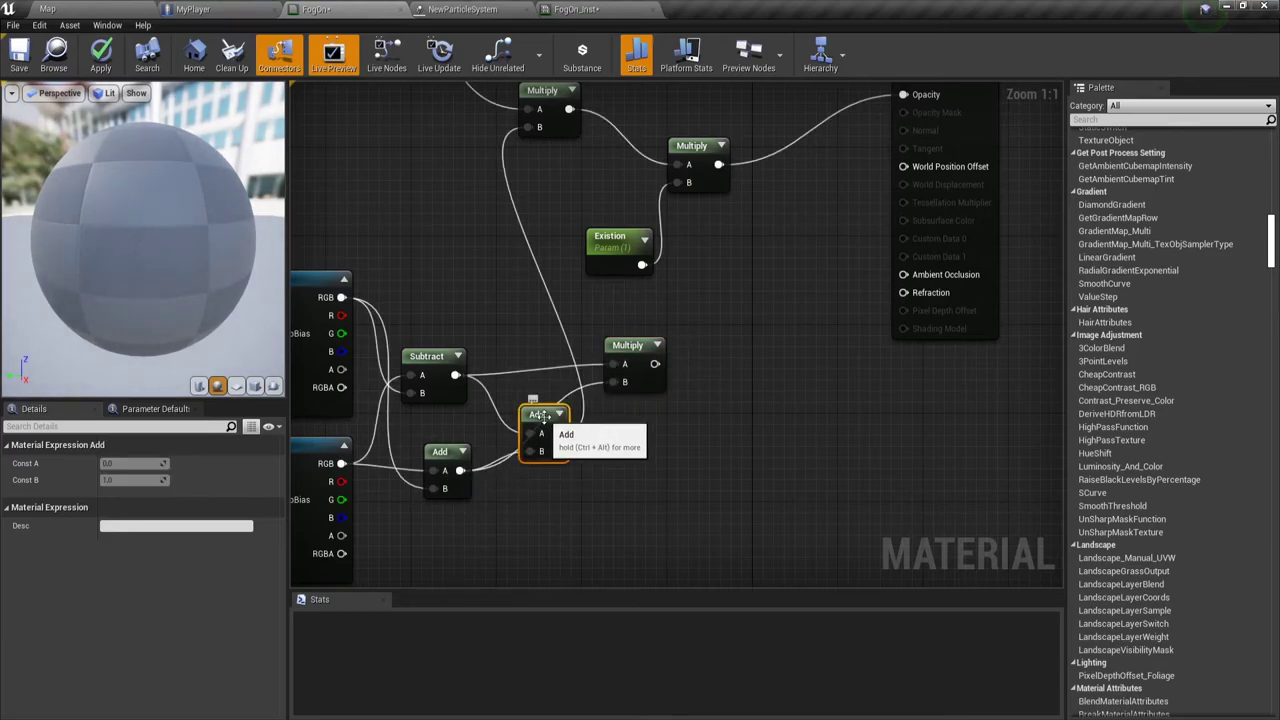
{"action": "key", "text": "Delete"}
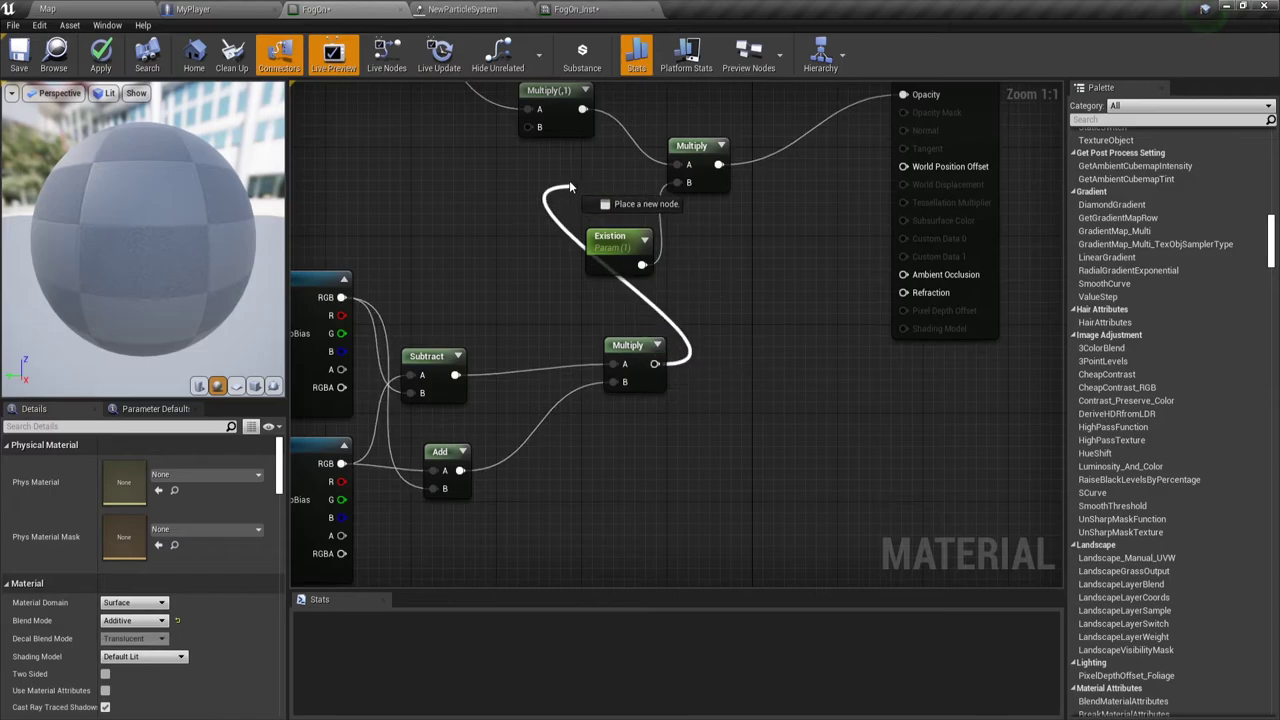
Route the new Multiply into the top Multiply's B input, tidy its position, and save FogOn
{"action": "left_click_drag", "start_coordinate": [535, 135], "coordinate": [537, 130]}
{"action": "mouse_move", "coordinate": [625, 347]}
{"action": "left_mouse_down"}
{"action": "mouse_move", "coordinate": [548, 345]}
{"action": "mouse_move", "coordinate": [517, 402]}
{"action": "left_mouse_up"}
{"action": "left_click", "coordinate": [644, 377]}
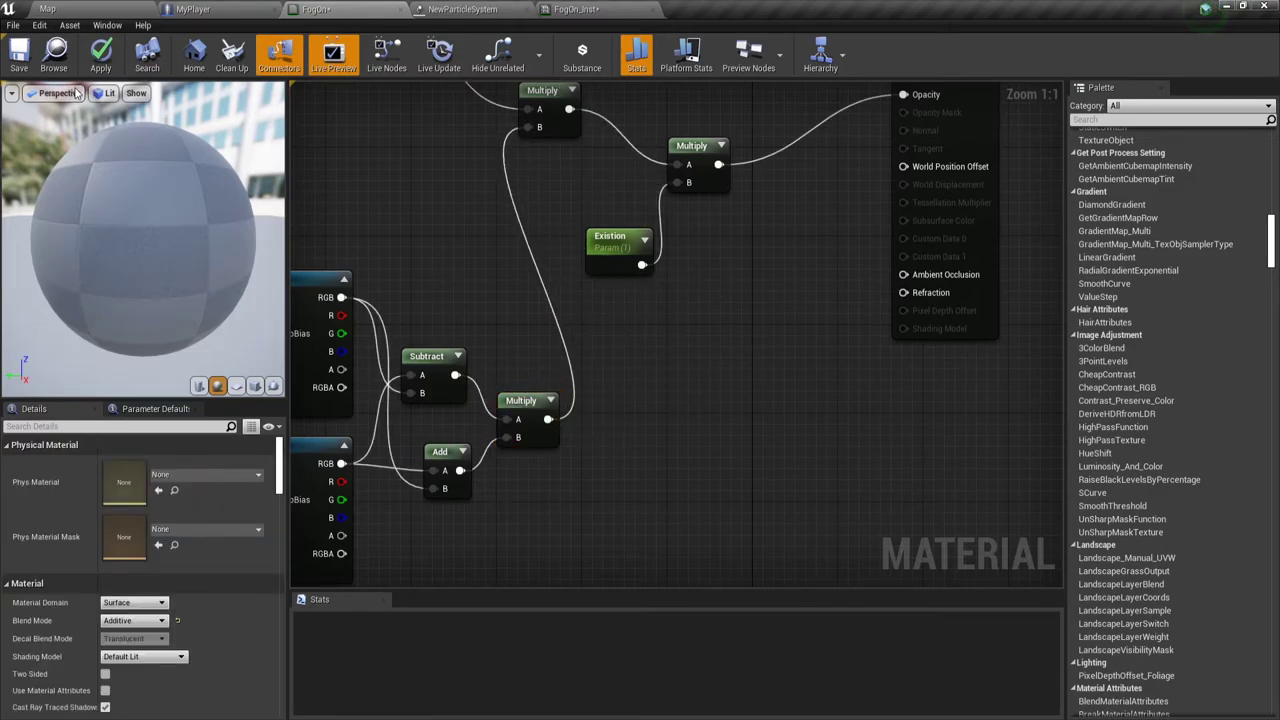
{"action": "left_click", "coordinate": [19, 55]}
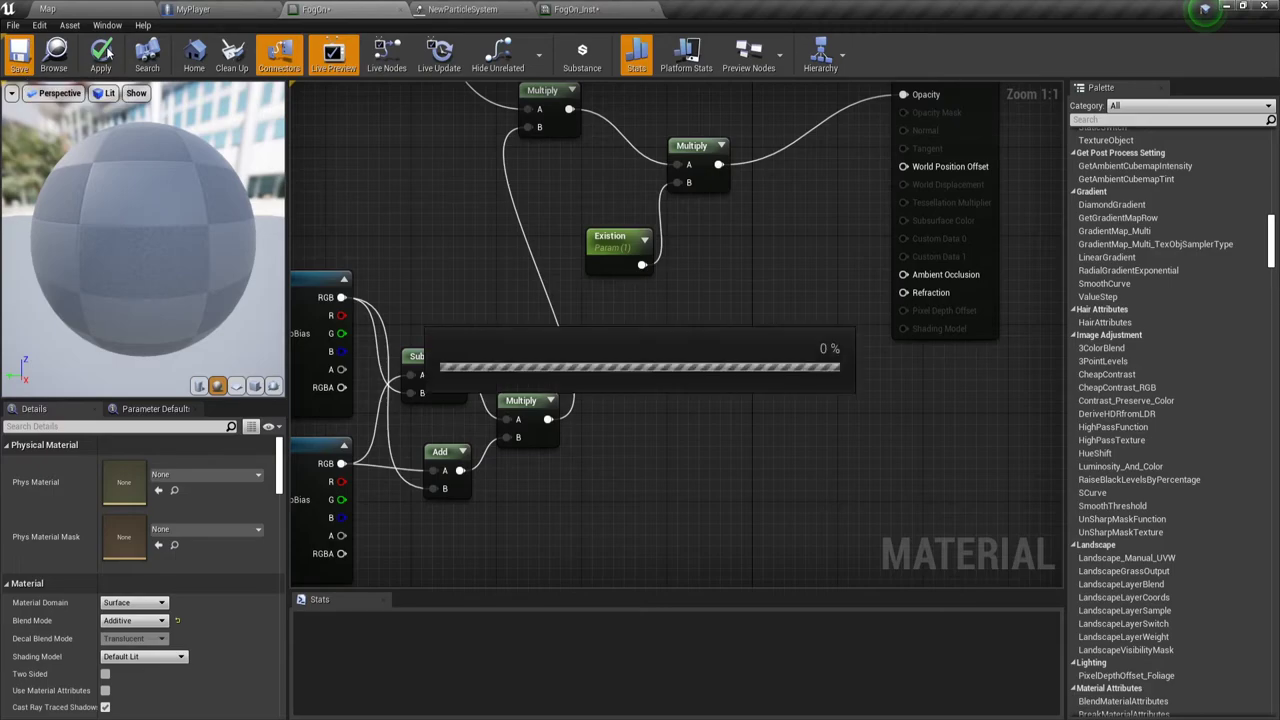
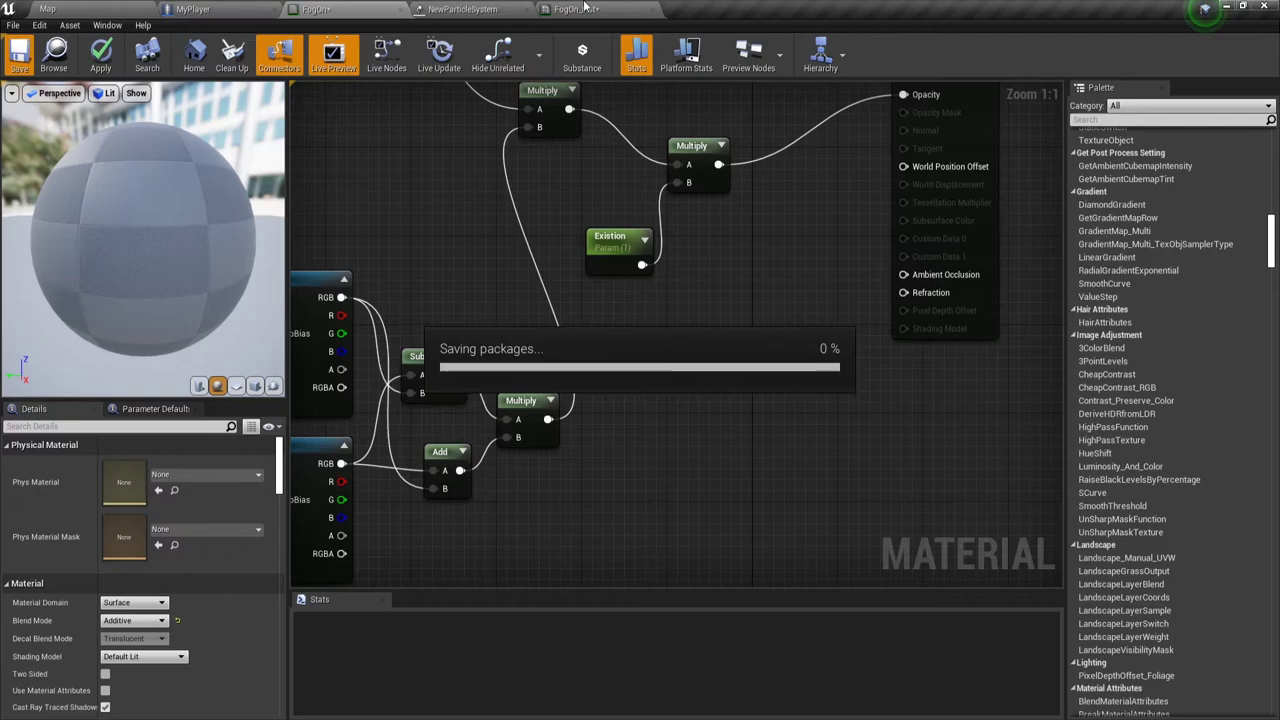
Switch to the NewParticleSystem Cascade editor showing the cylinder fog emitter
{"action": "left_click", "coordinate": [469, 11]}
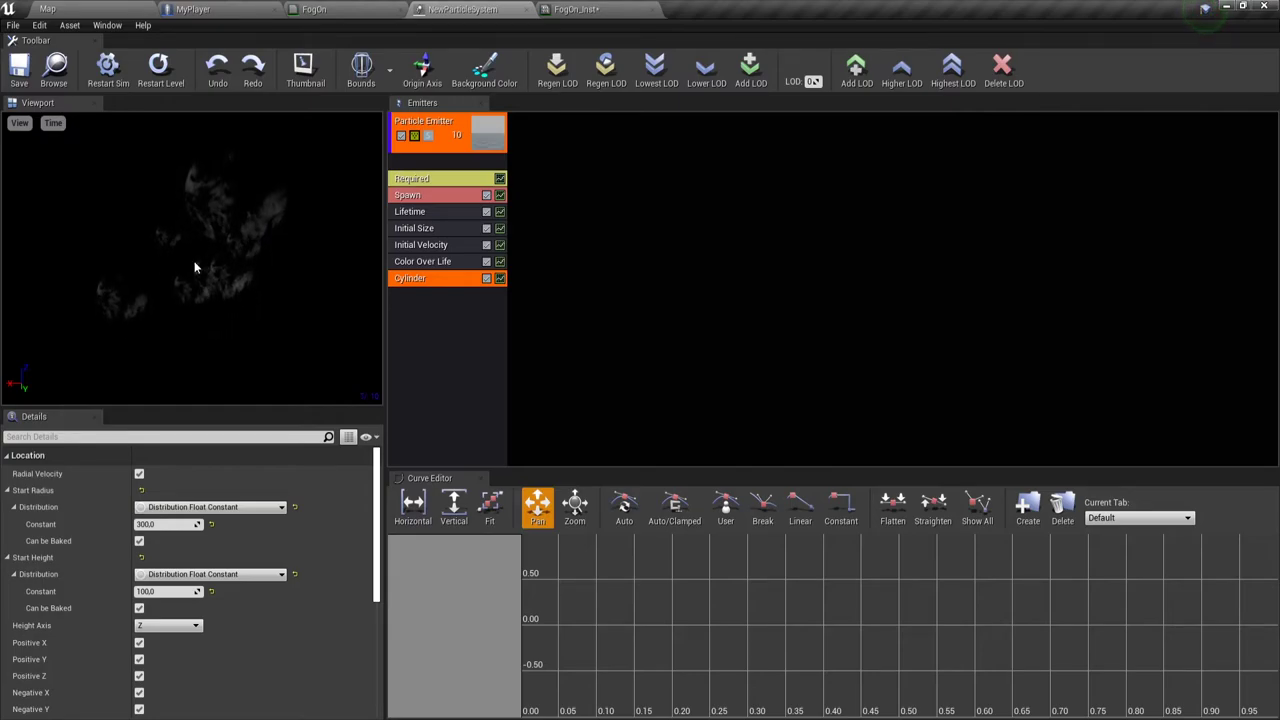
Set the Spawn module's Rate Constant to 6, save NewParticleSystem, and go back to the Map
{"action": "left_click", "coordinate": [403, 196]}
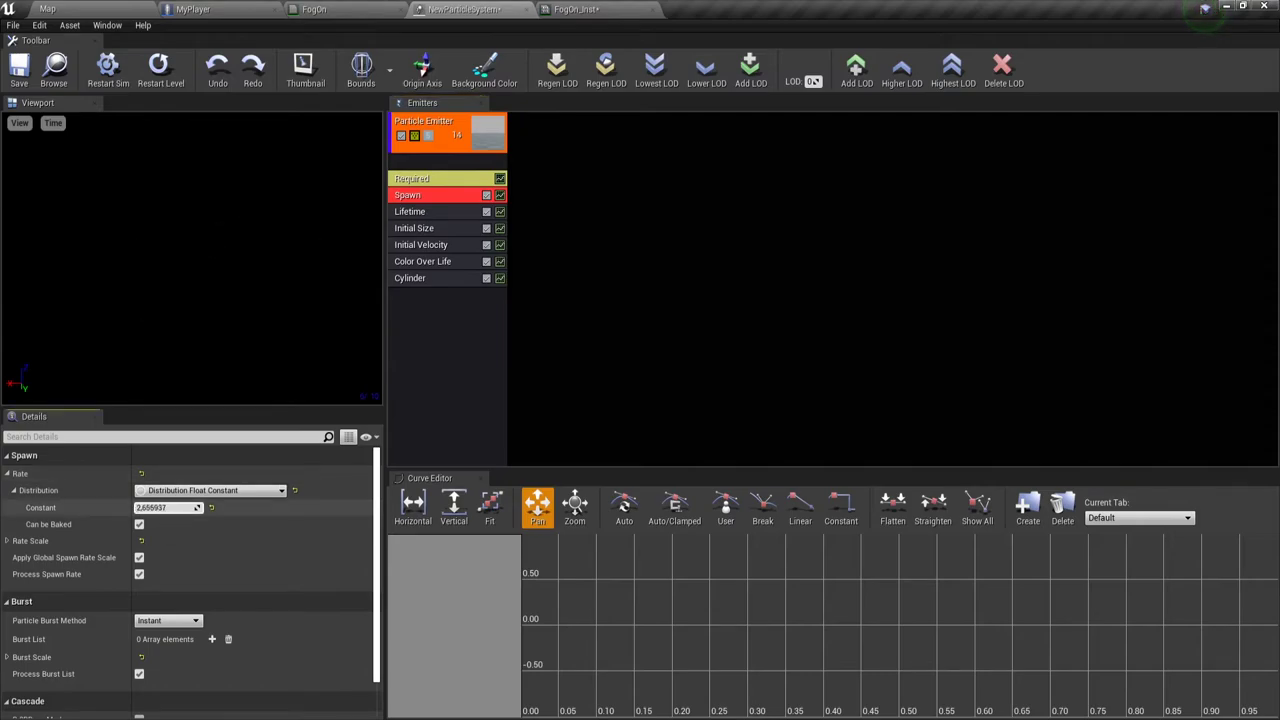
{"action": "left_click", "coordinate": [158, 508]}
{"action": "type", "text": "6"}
{"action": "key", "text": "Return"}
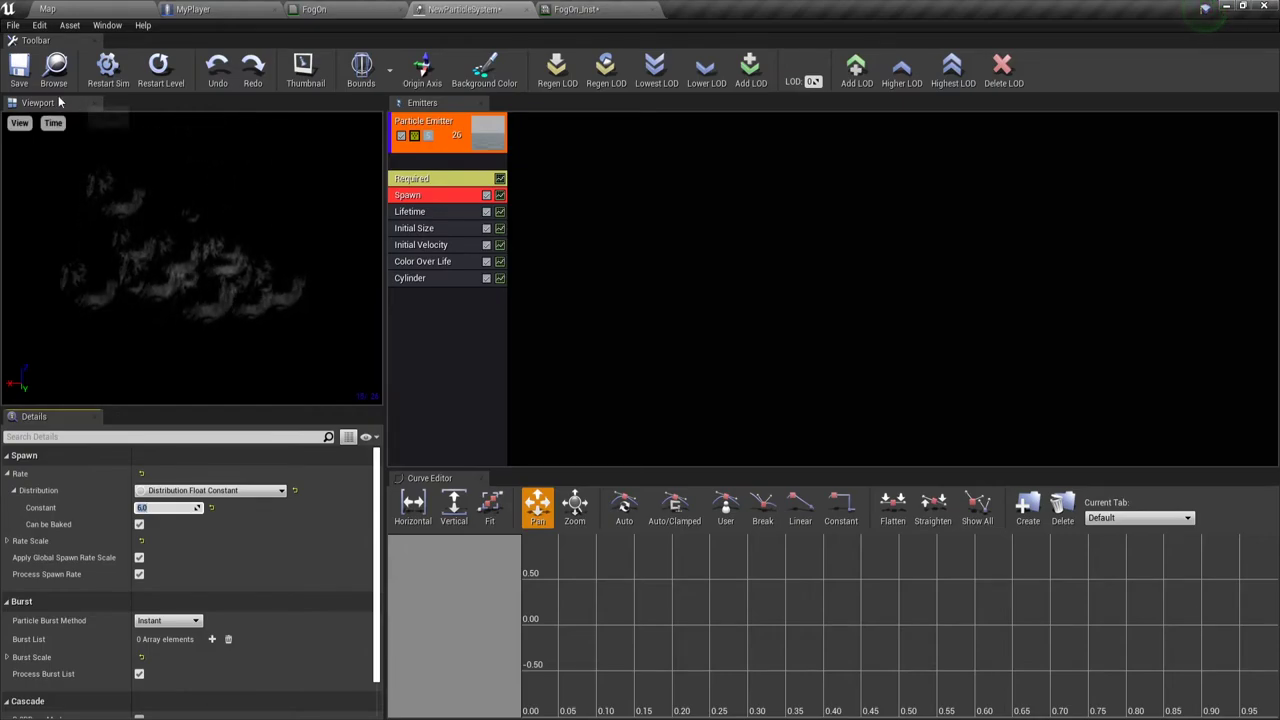
{"action": "left_click", "coordinate": [31, 76]}
{"action": "left_click", "coordinate": [72, 9]}
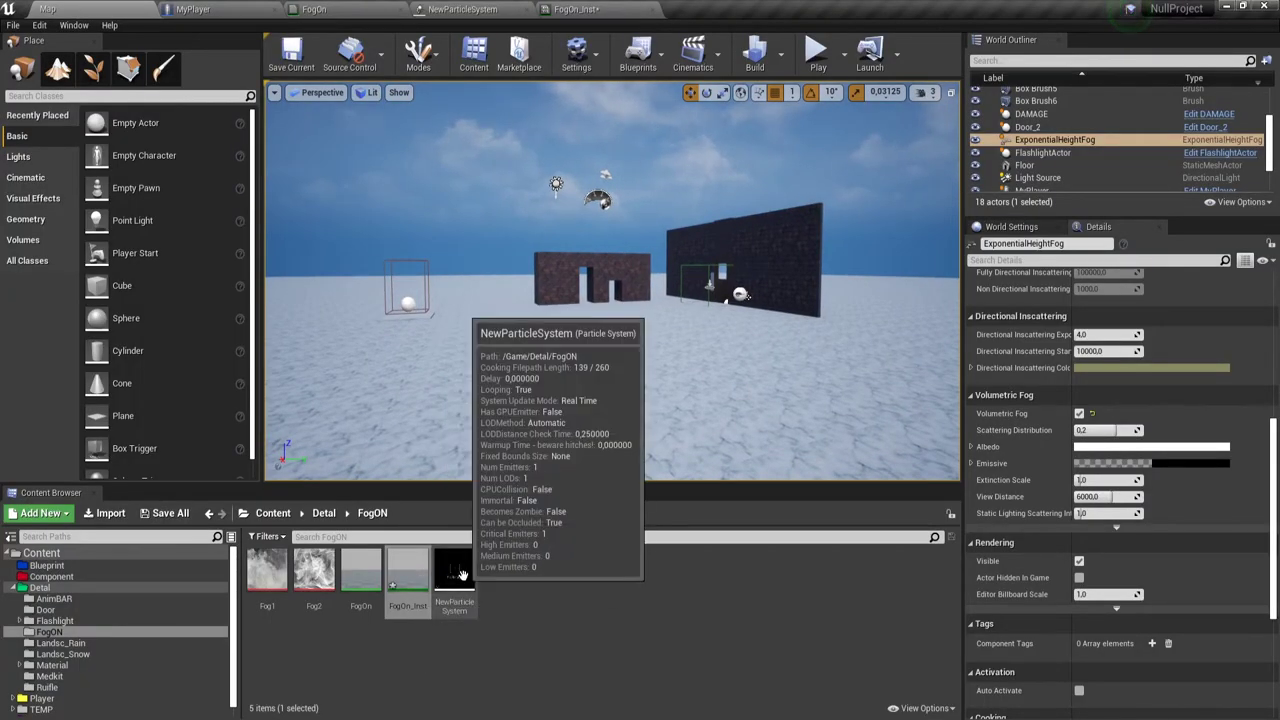
Drop NewParticleSystem into the level, select it, and tilt the view down toward the fog
{"action": "left_click_drag", "start_coordinate": [455, 575], "coordinate": [555, 366]}
{"action": "left_click", "coordinate": [549, 330]}
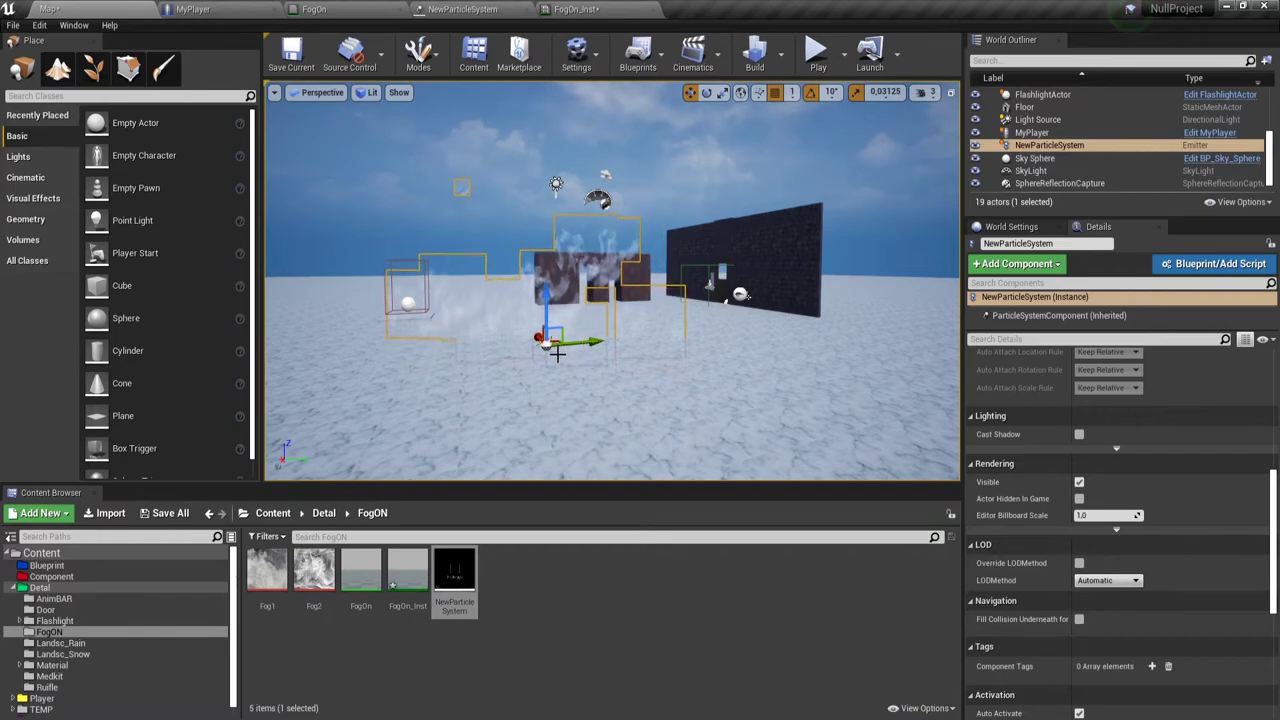
{"action": "mouse_move", "coordinate": [584, 327]}
{"action": "right_mouse_down"}
{"action": "mouse_move", "coordinate": [684, 380]}
{"action": "mouse_move", "coordinate": [640, 360]}
{"action": "right_mouse_up"}
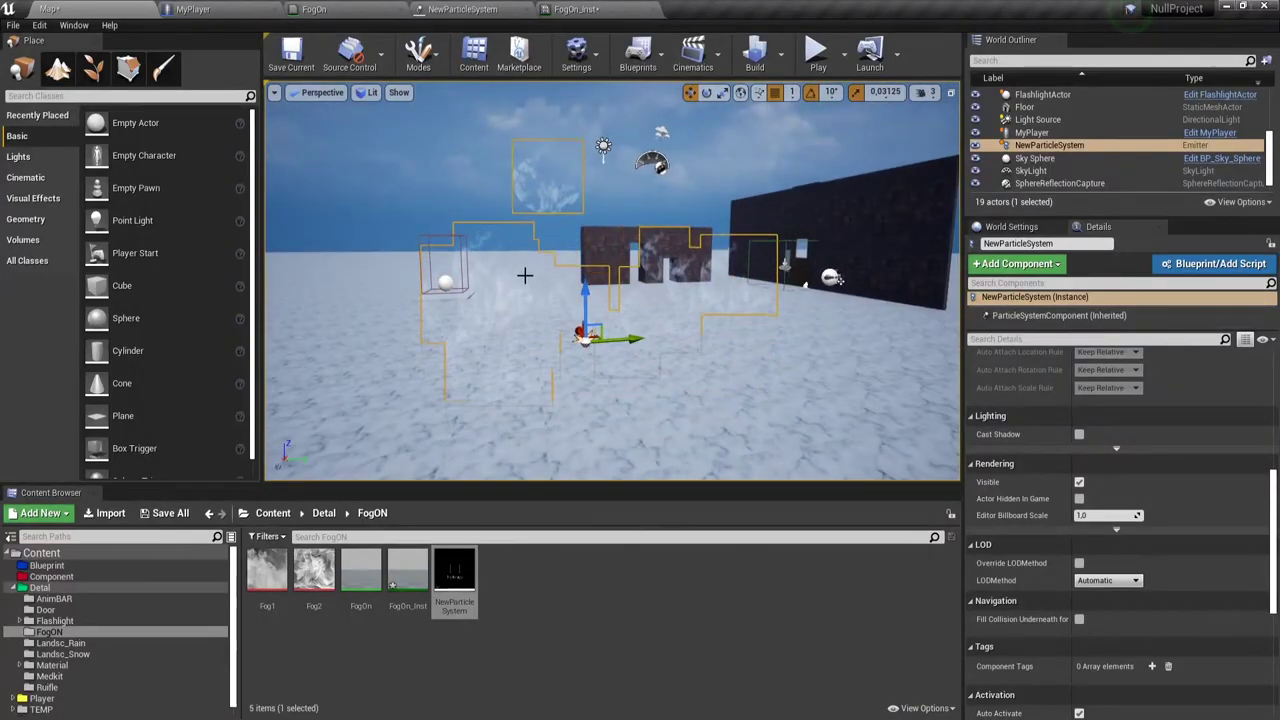
{"action": "left_click", "coordinate": [568, 9]}
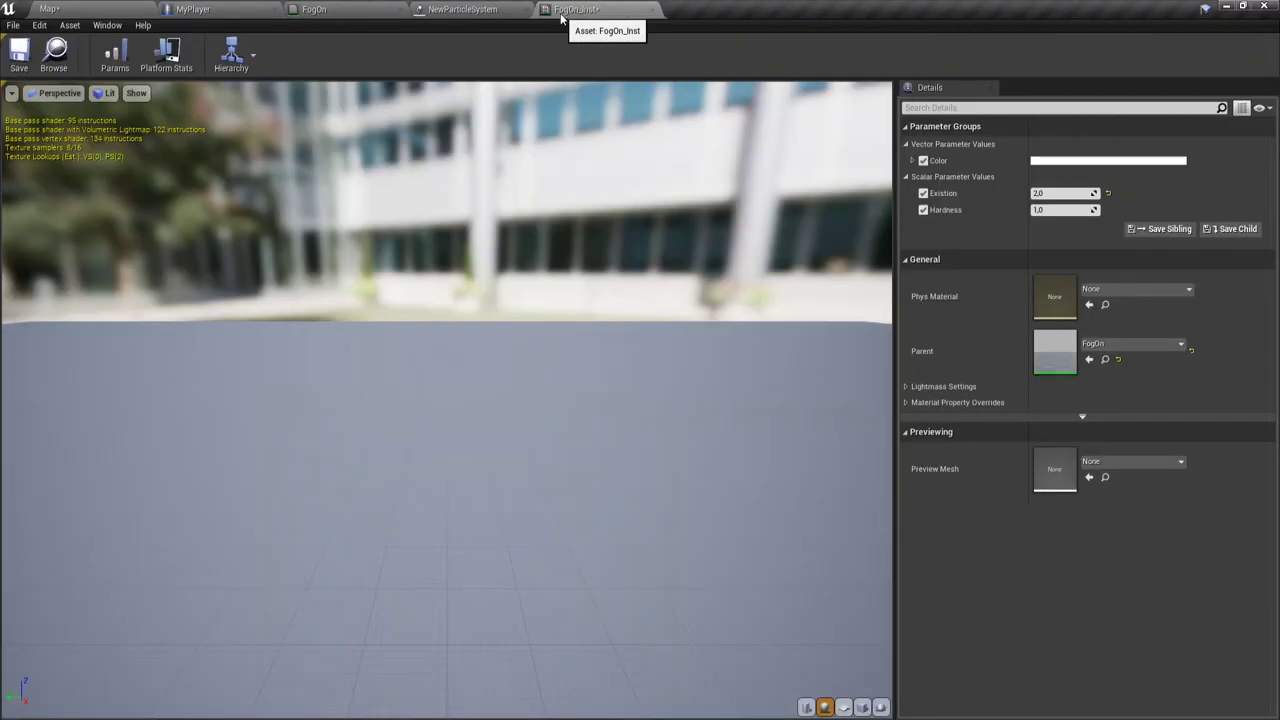
Change the fog emitter's Spawn Rate Constant from 6 to 20
{"action": "left_click", "coordinate": [430, 9]}
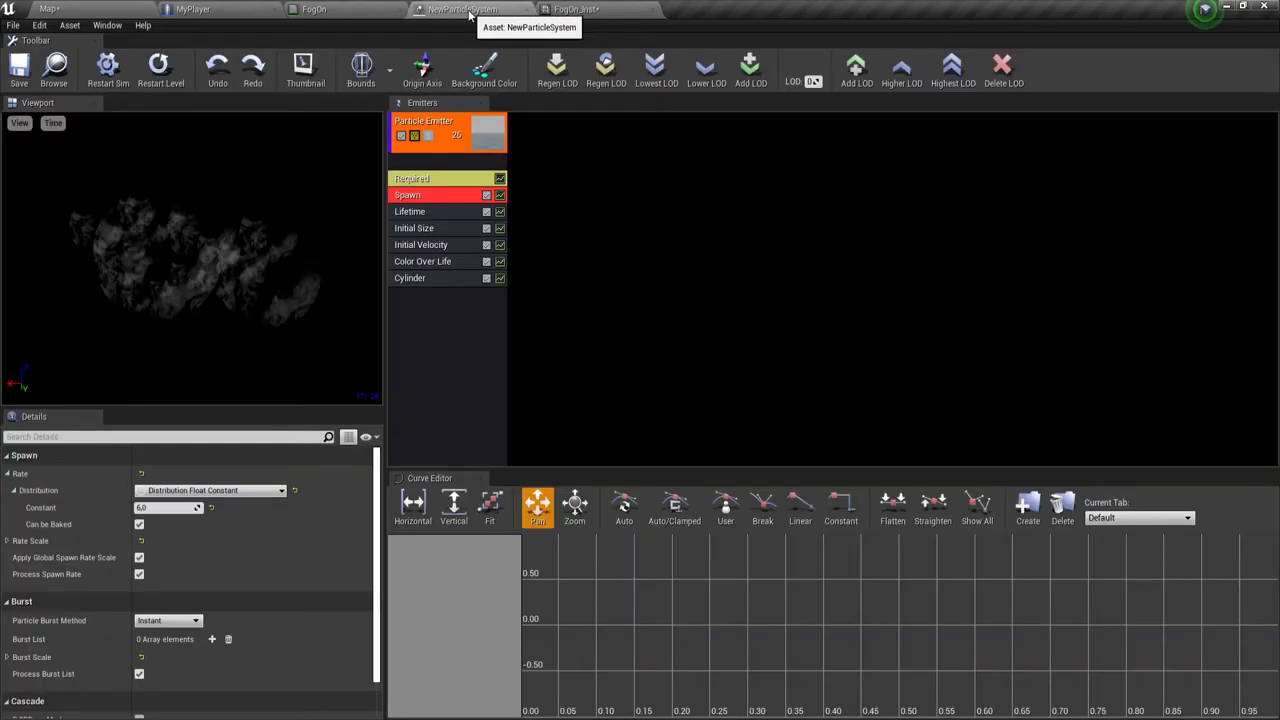
{"action": "left_click", "coordinate": [157, 507]}
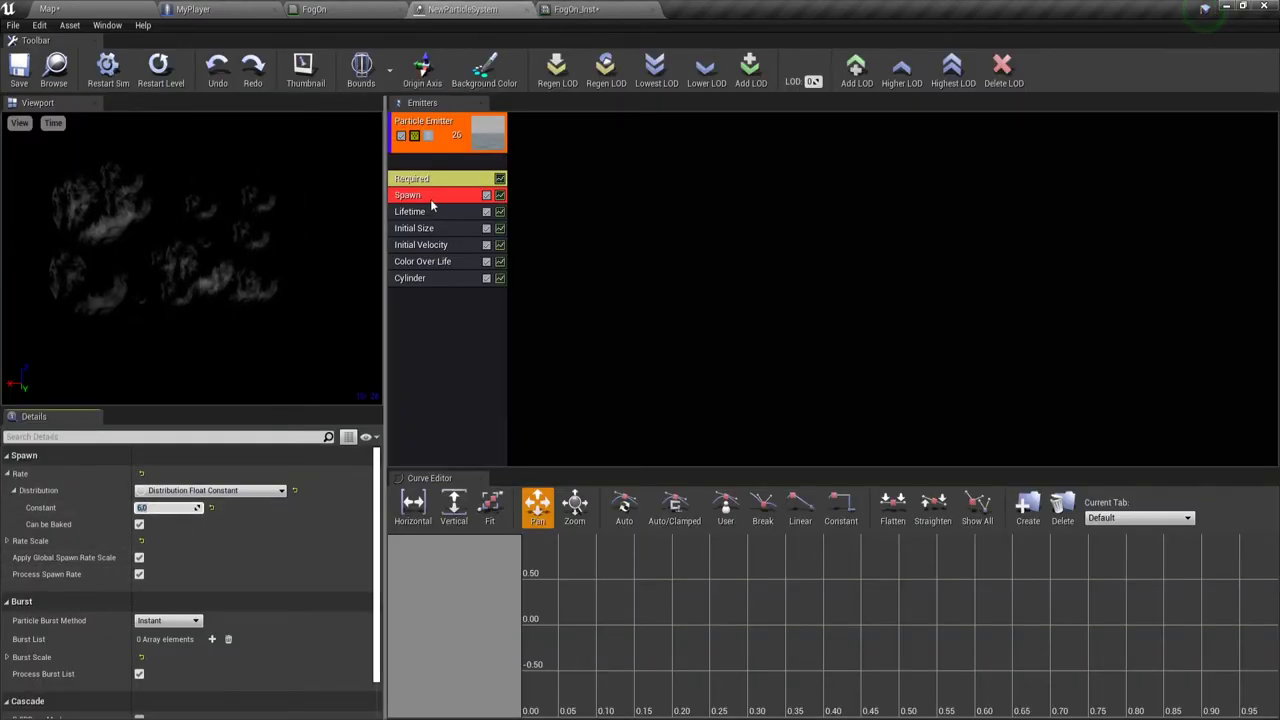
{"action": "left_click", "coordinate": [166, 508]}
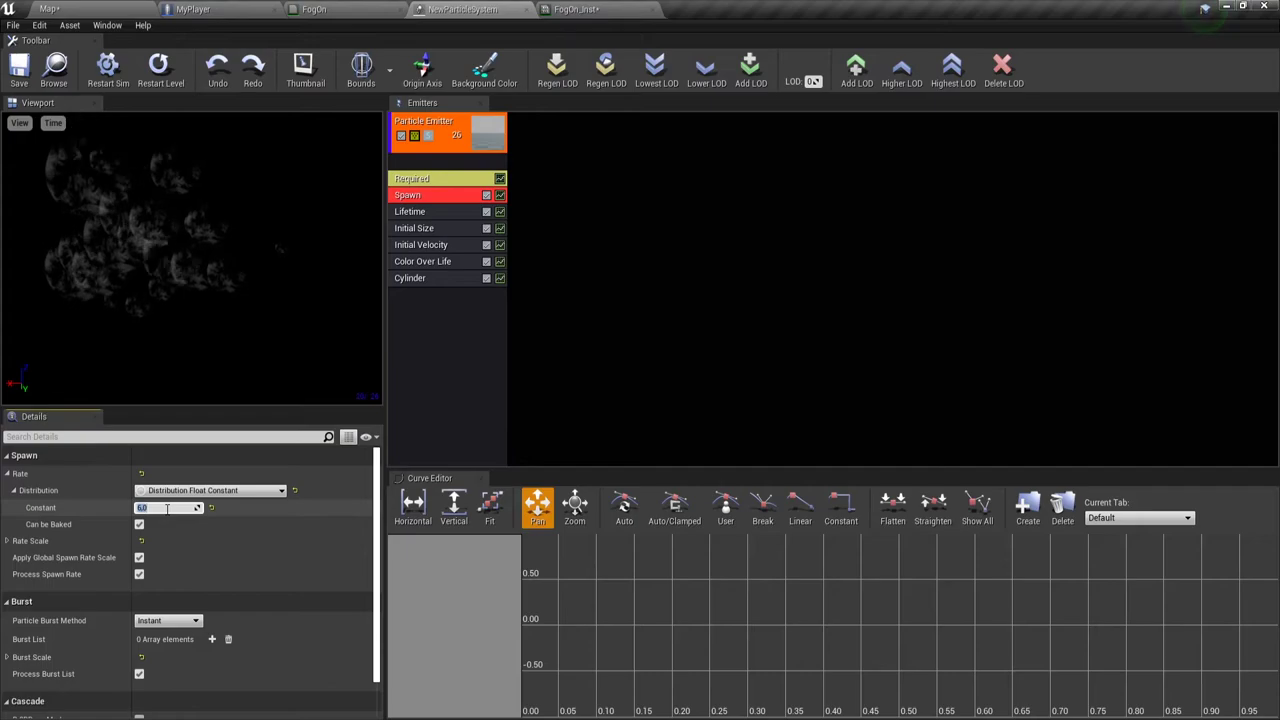
{"action": "type", "text": "20"}
{"action": "key", "text": "Return"}
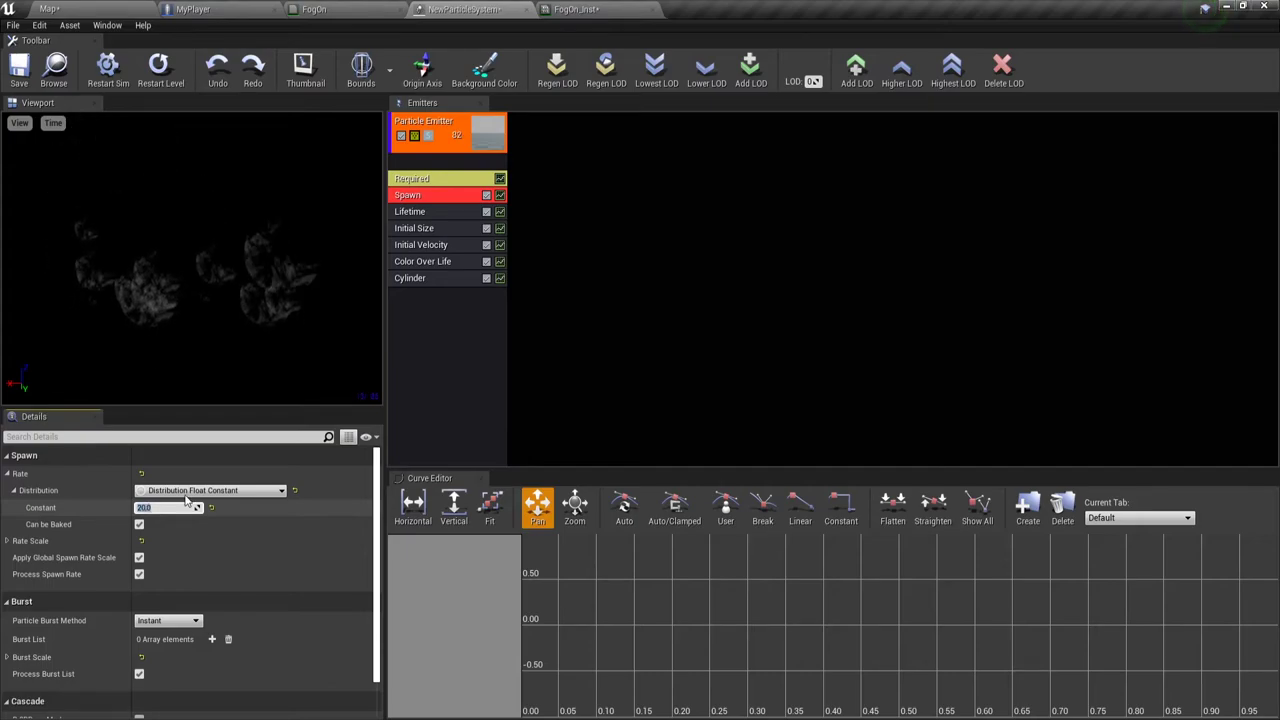
{"action": "left_click", "coordinate": [612, 9]}
Play-test the level in the editor despite blueprint compile errors, then stop and close the Message Log
{"action": "left_click", "coordinate": [127, 10]}
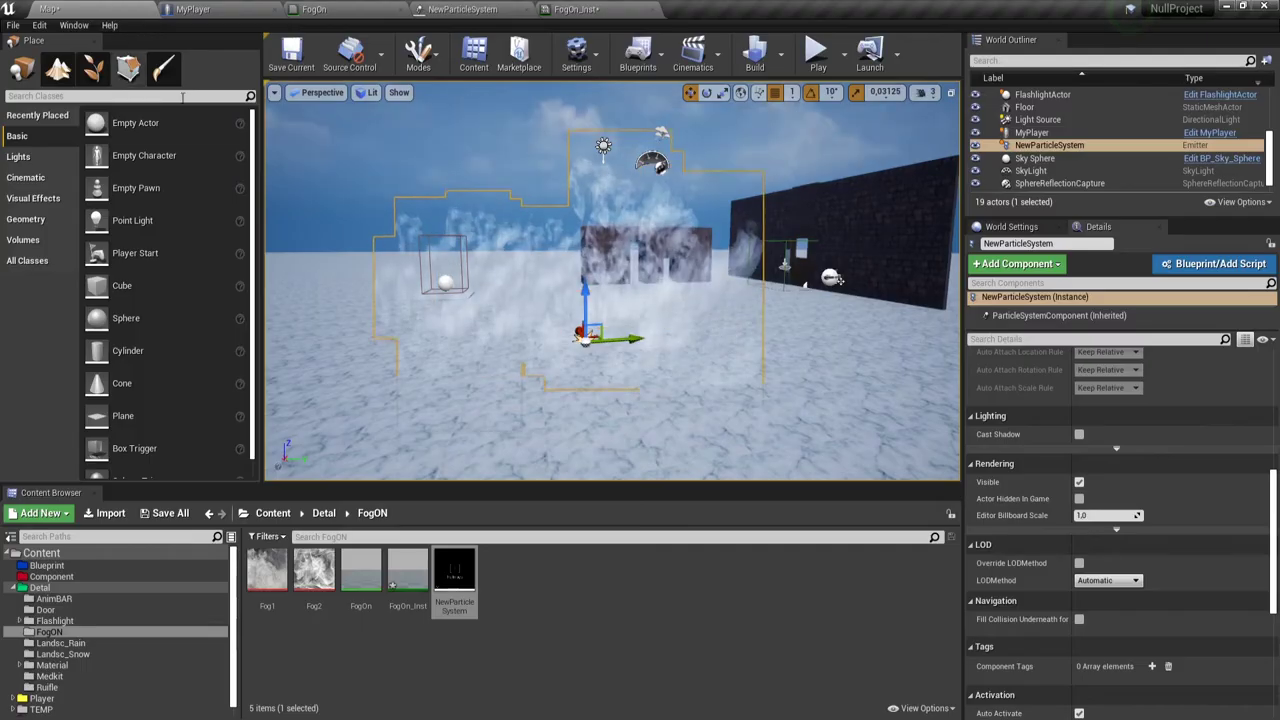
{"action": "left_click", "coordinate": [810, 56]}
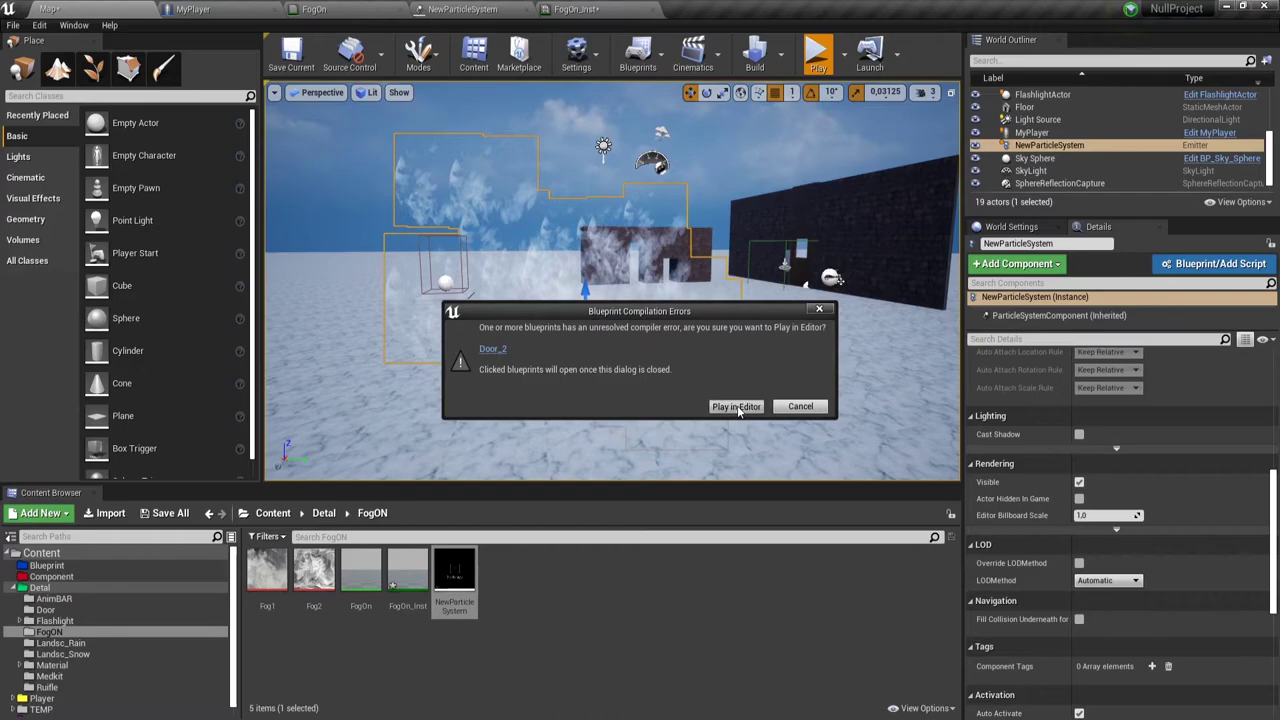
{"action": "left_click", "coordinate": [737, 407]}
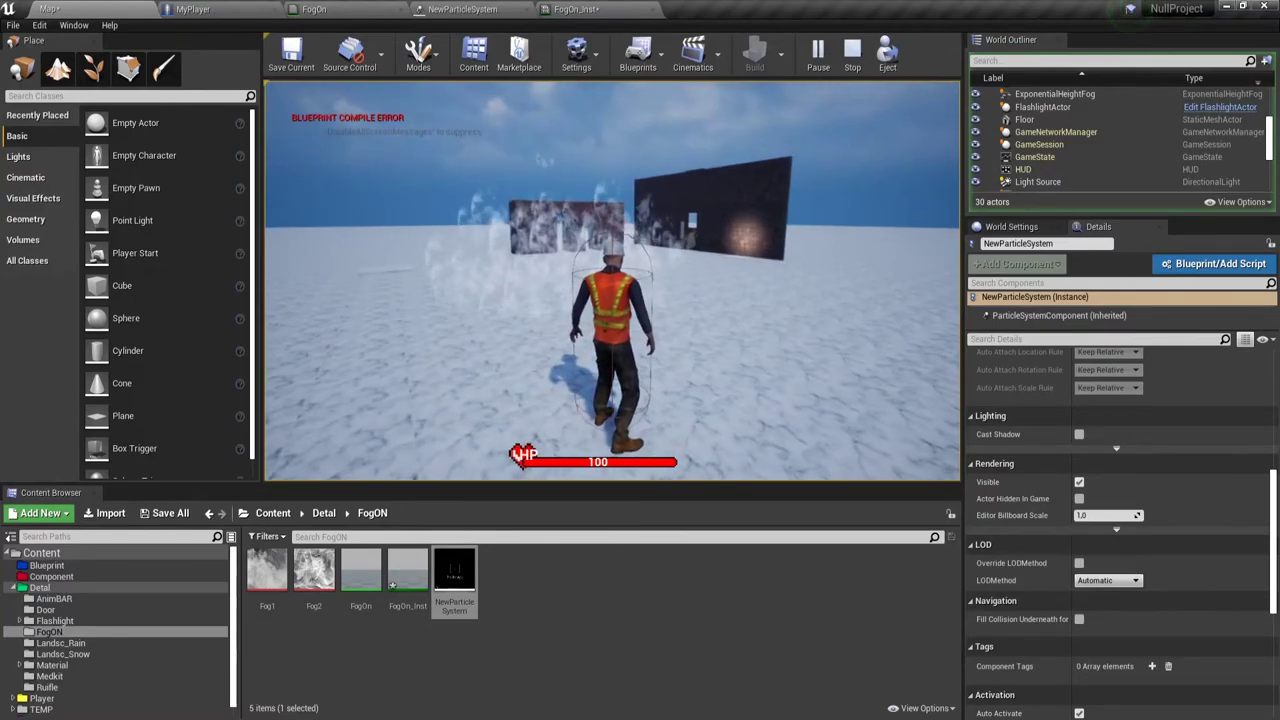
{"action": "key", "text": "Escape"}
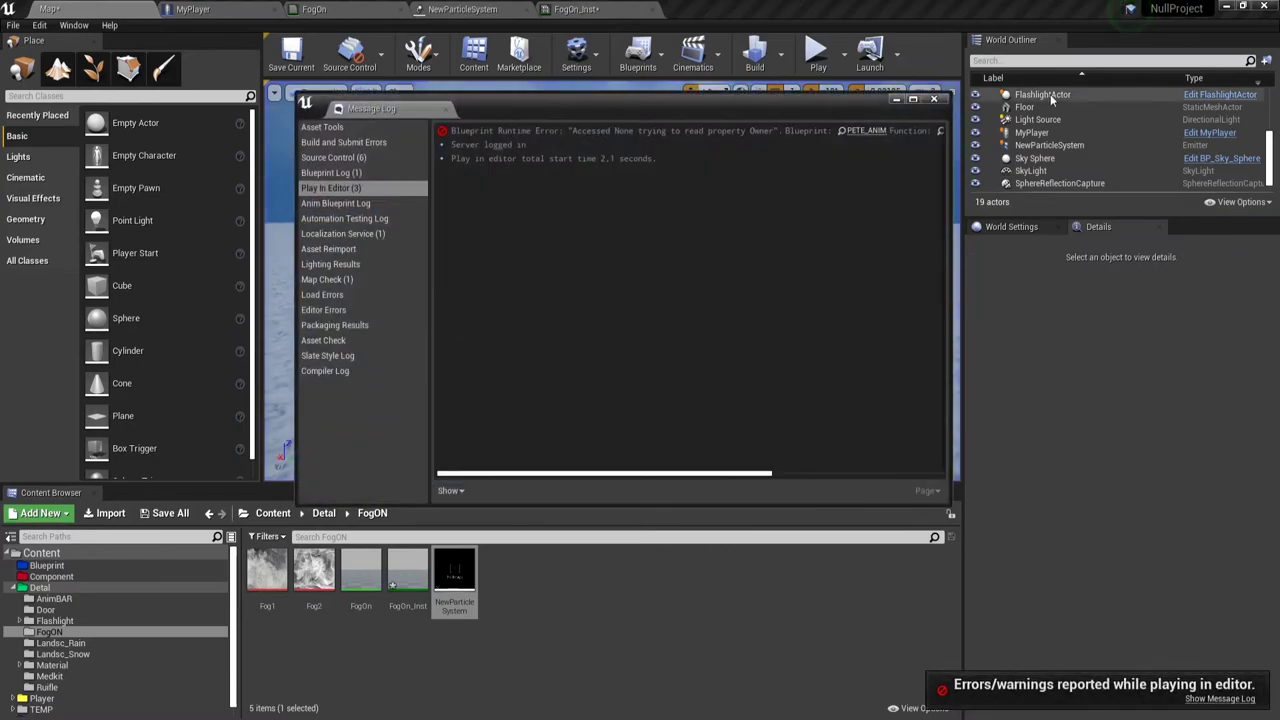
{"action": "left_click", "coordinate": [932, 100]}
Set the Initial Size module's minimum to X 200, Y 0, Z -25, then return to the Map
{"action": "left_click", "coordinate": [560, 9]}
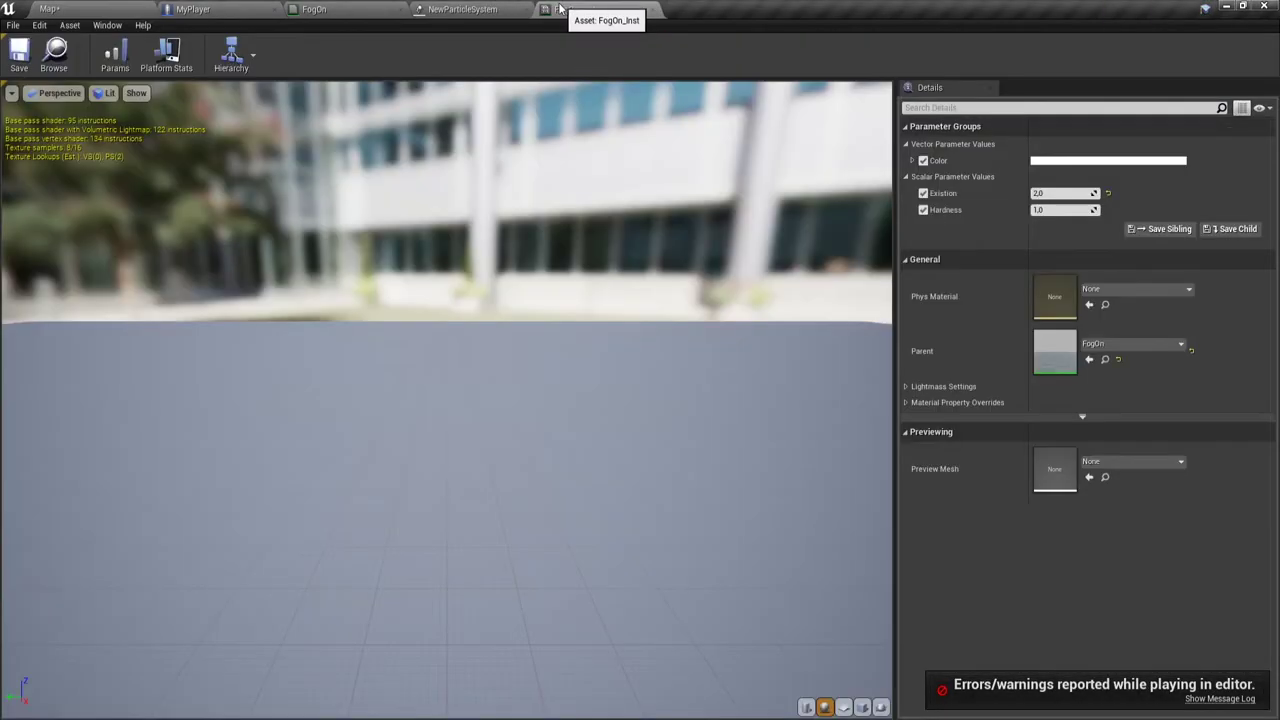
{"action": "left_click", "coordinate": [475, 8]}
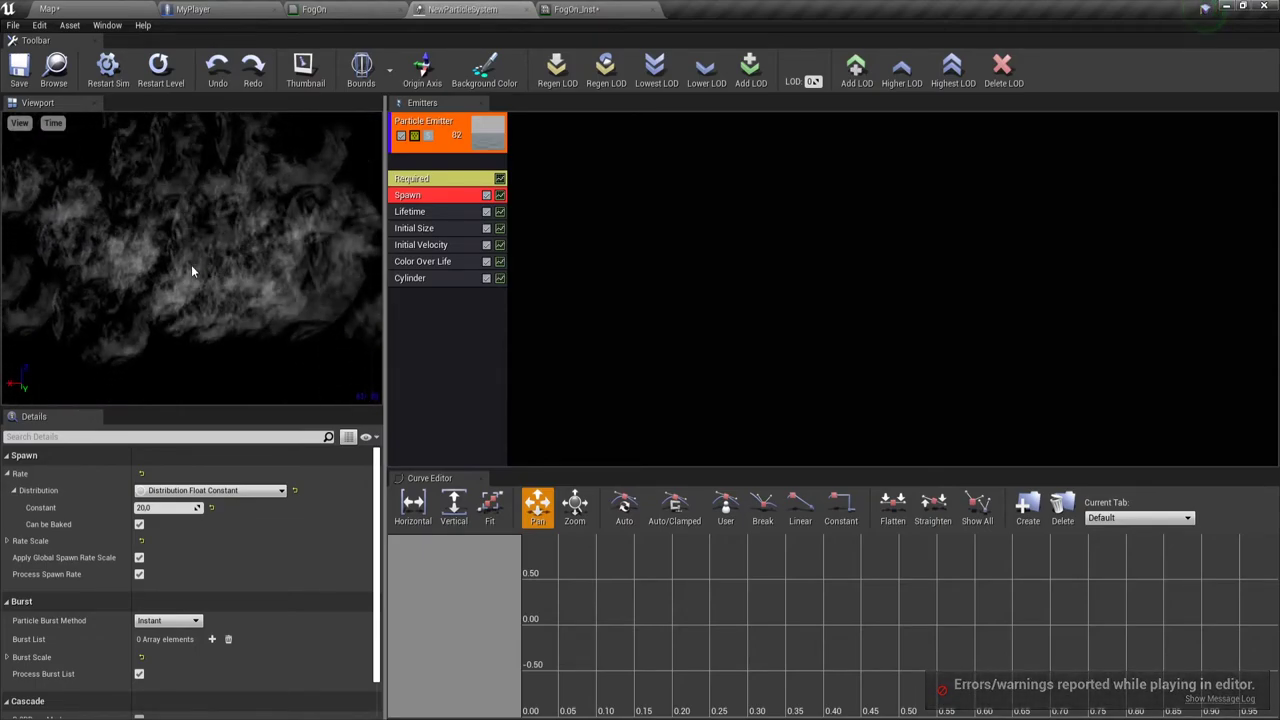
{"action": "left_click", "coordinate": [413, 228]}
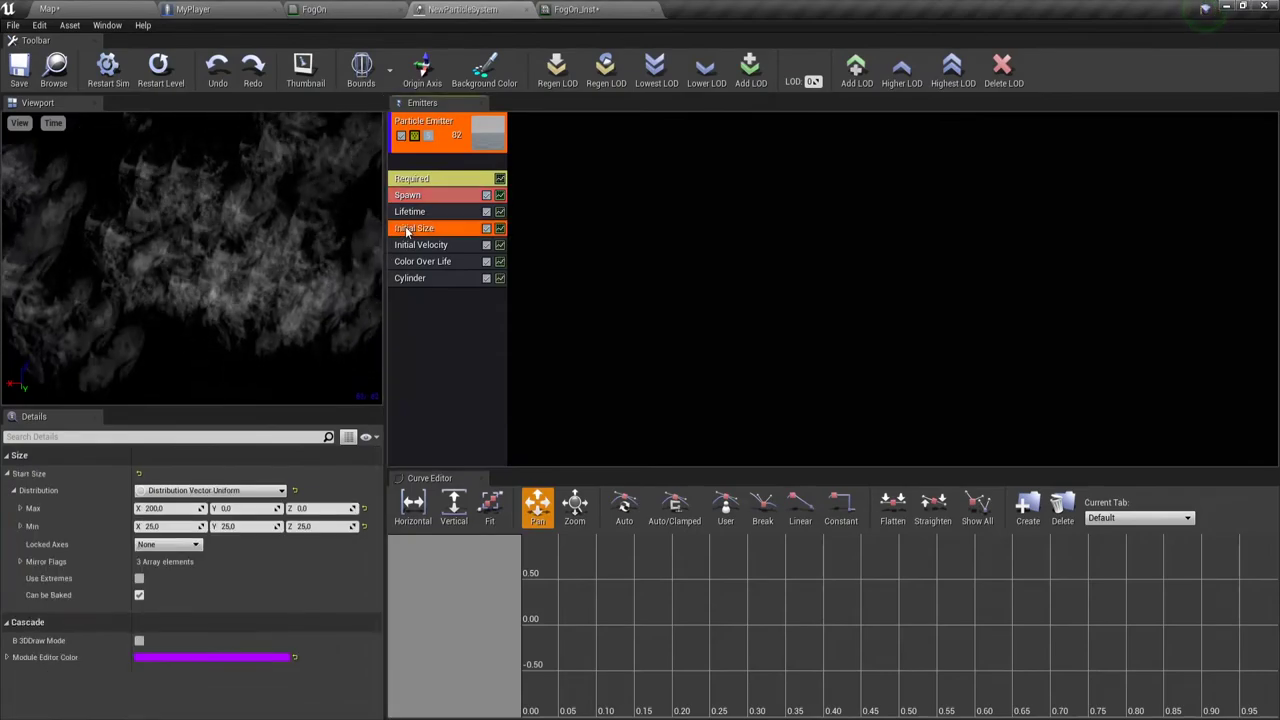
{"action": "left_click", "coordinate": [171, 527]}
{"action": "type", "text": "200"}
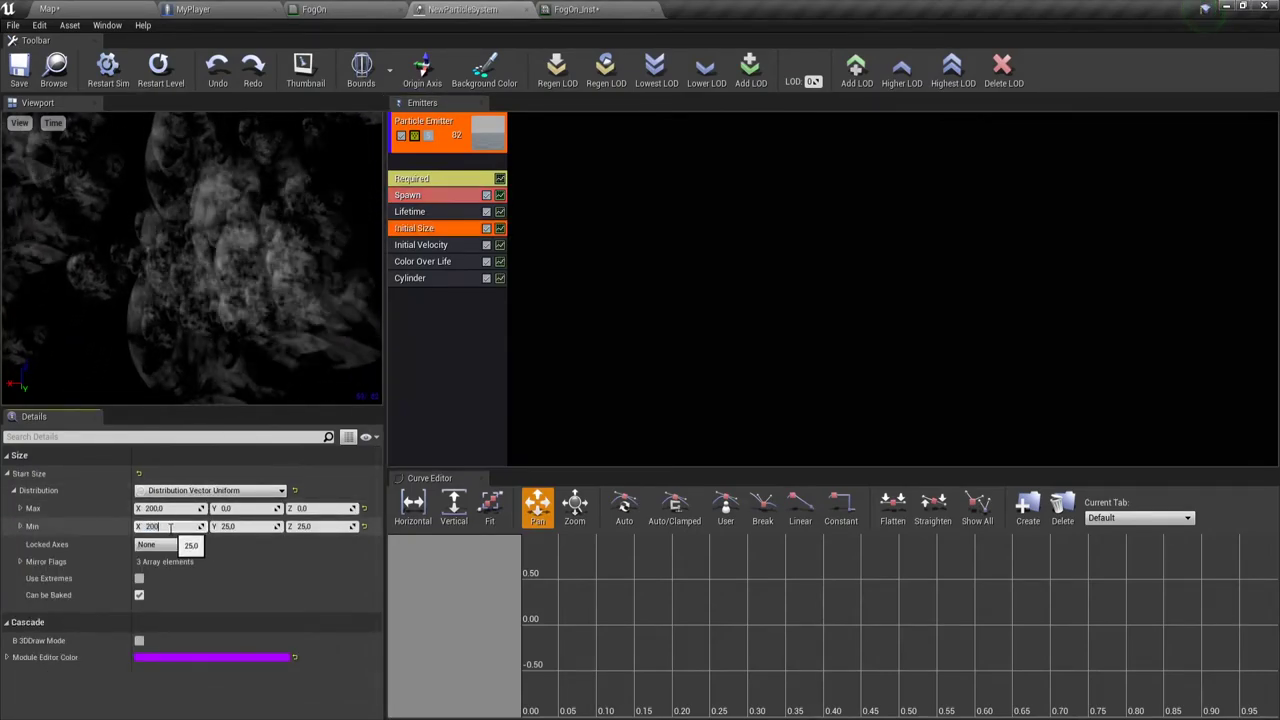
{"action": "key", "text": "Return"}
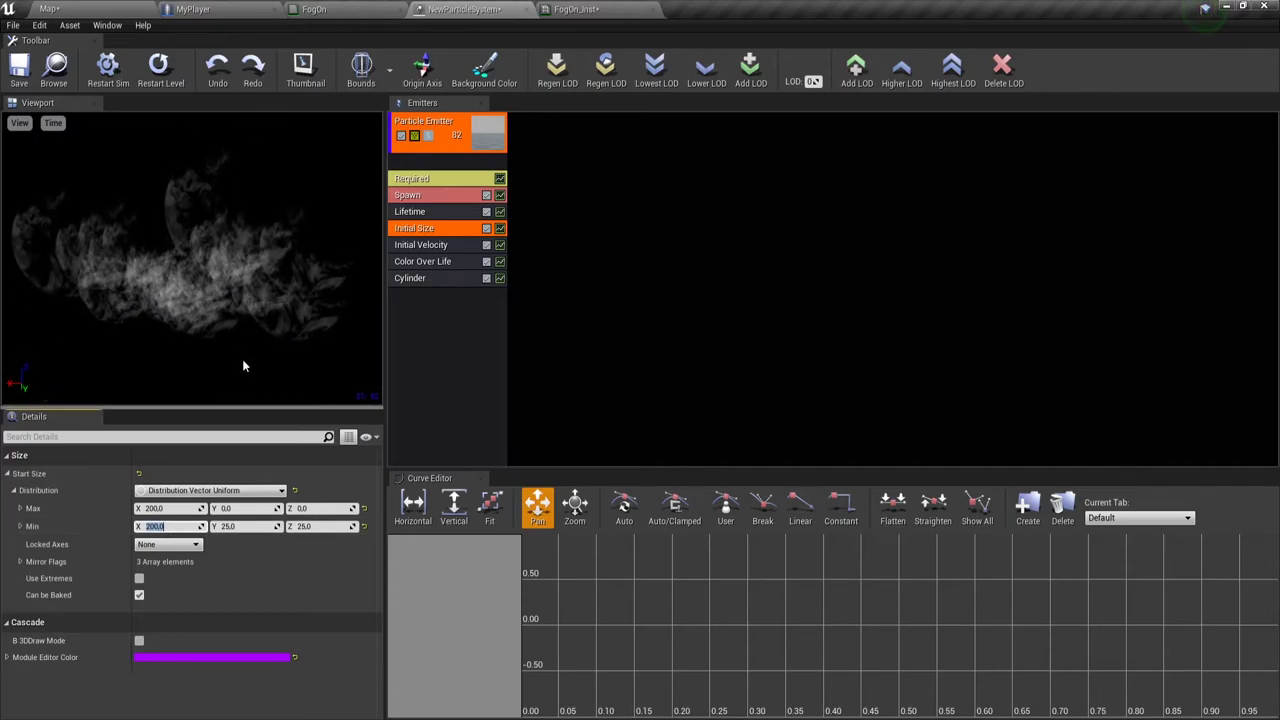
{"action": "left_click", "coordinate": [245, 527]}
{"action": "type", "text": "0"}
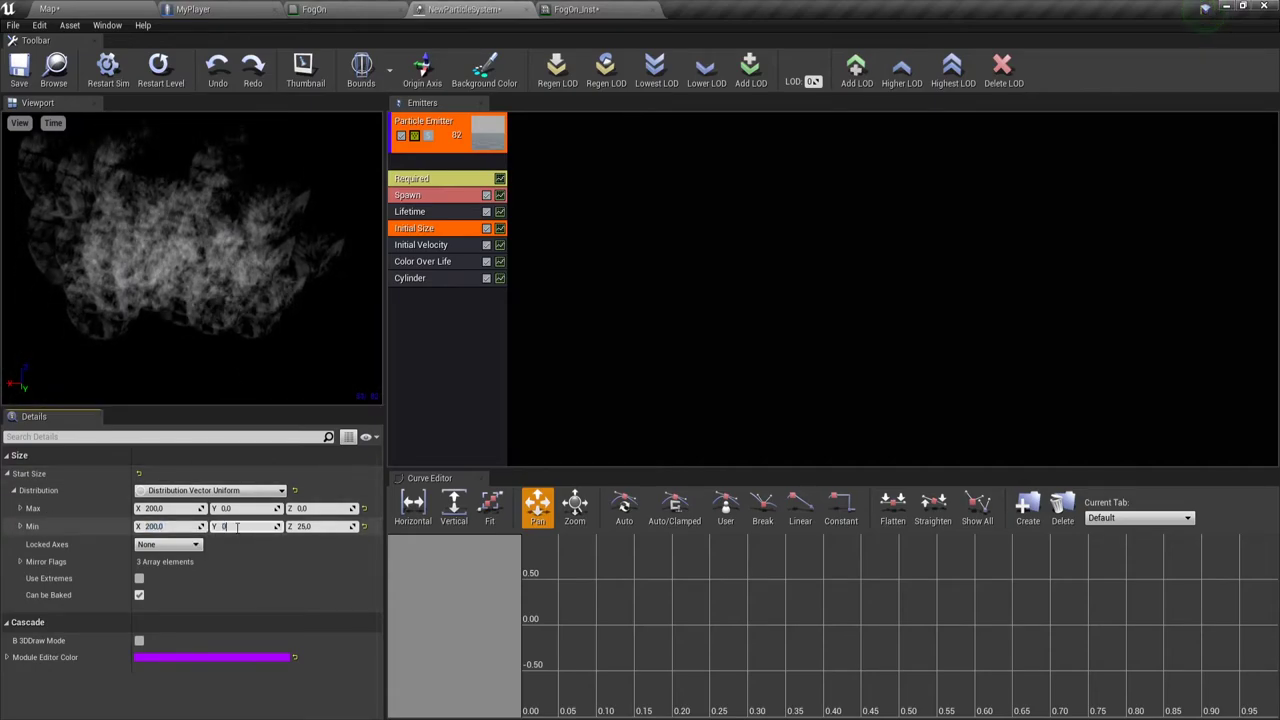
{"action": "key", "text": "Return"}
{"action": "left_click", "coordinate": [320, 527]}
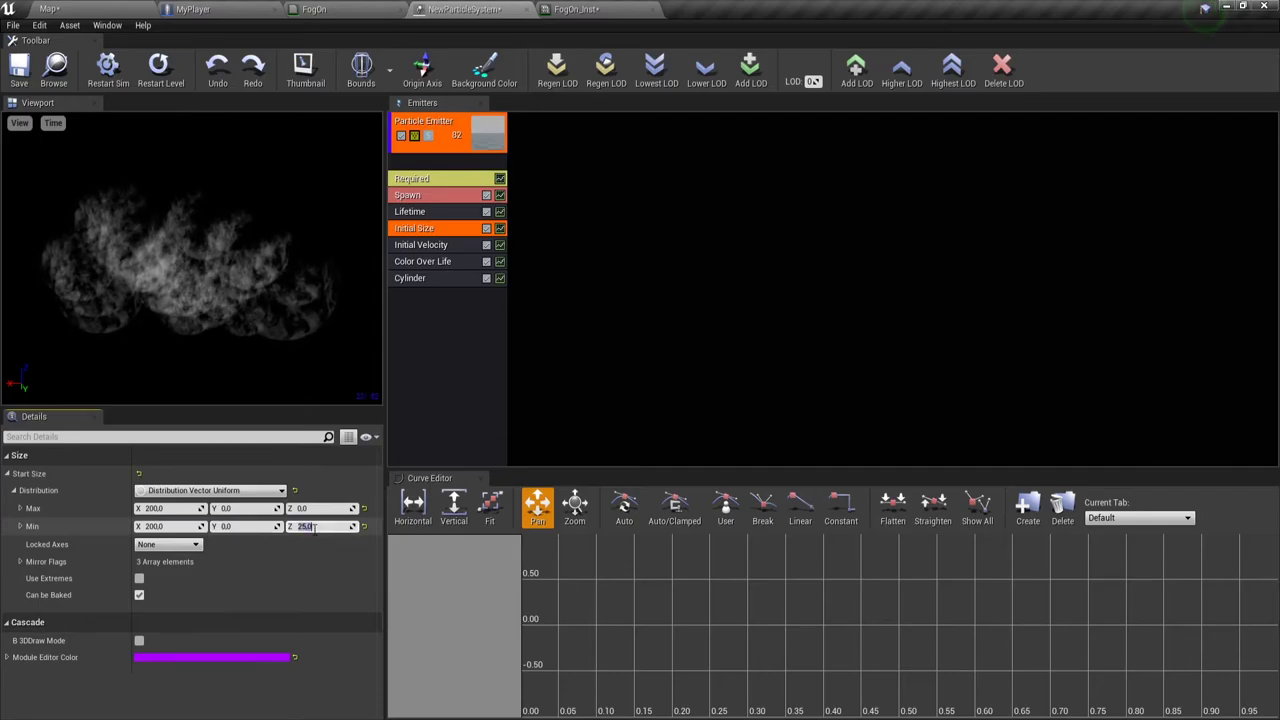
{"action": "type", "text": "-25"}
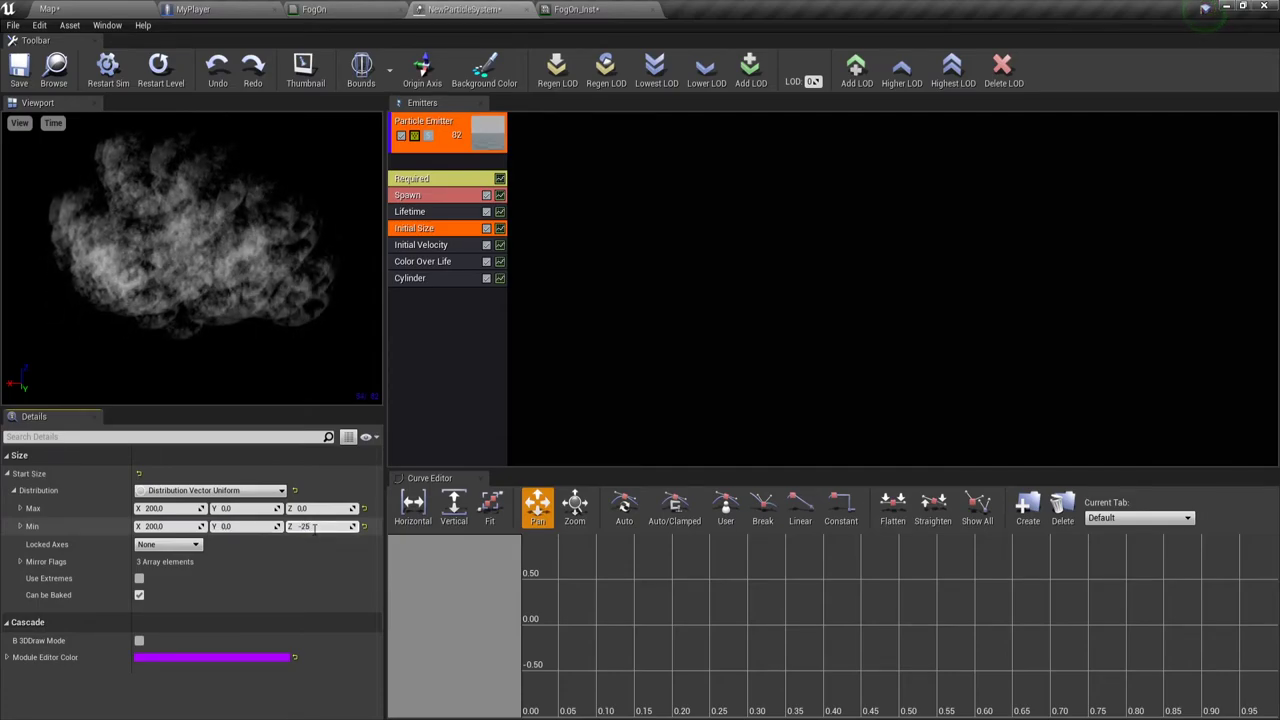
{"action": "key", "text": "Return"}
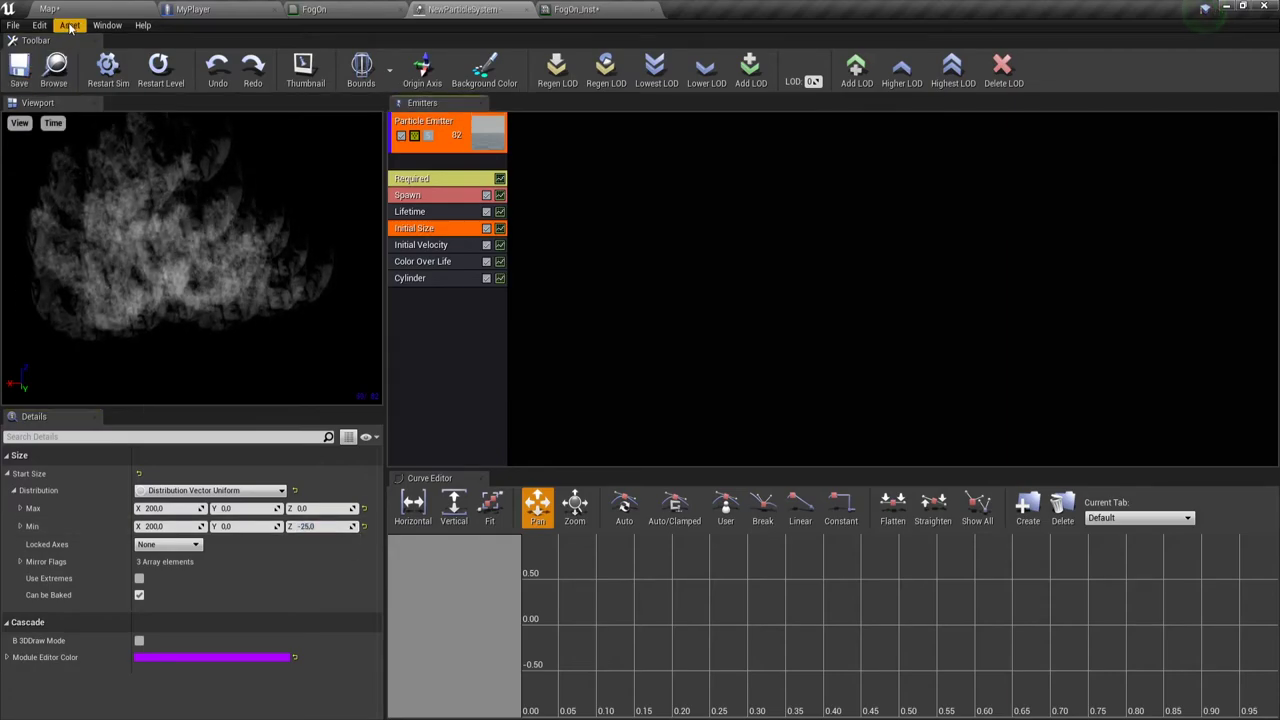
{"action": "left_click", "coordinate": [49, 9]}
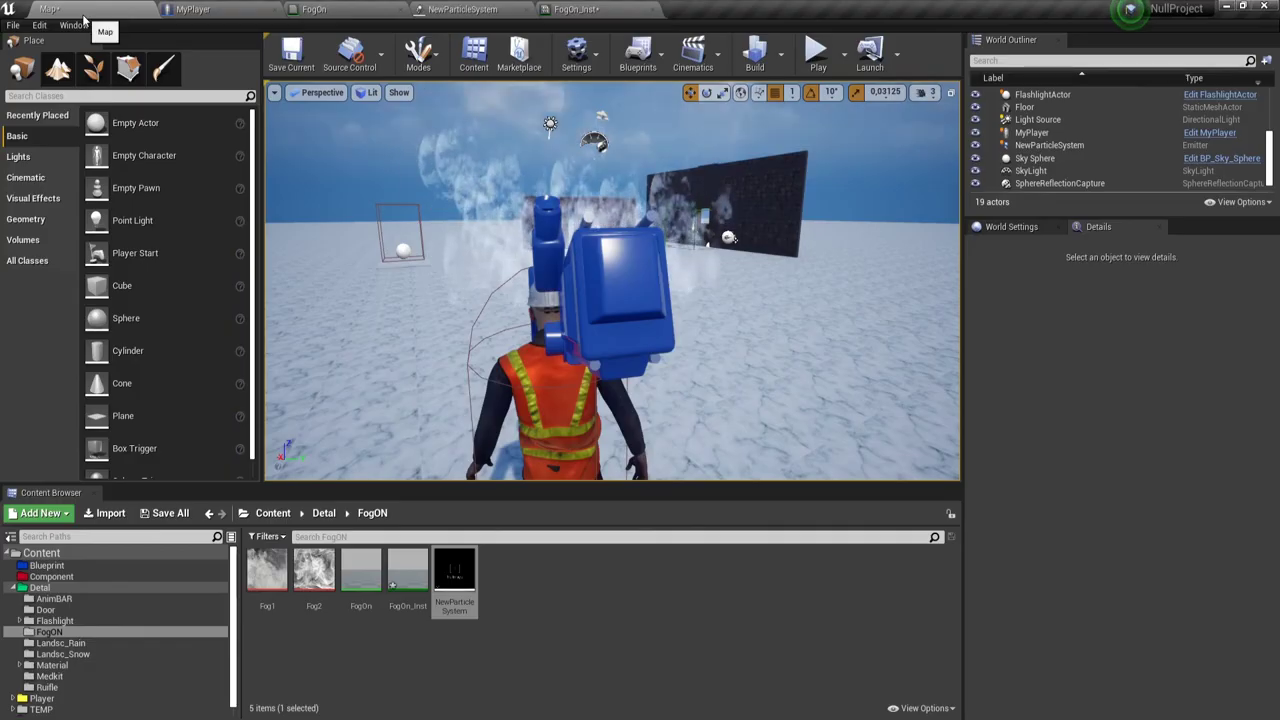
Play-test the larger fog, stop the session, and switch to the FogOn material graph
{"action": "left_click", "coordinate": [816, 52]}
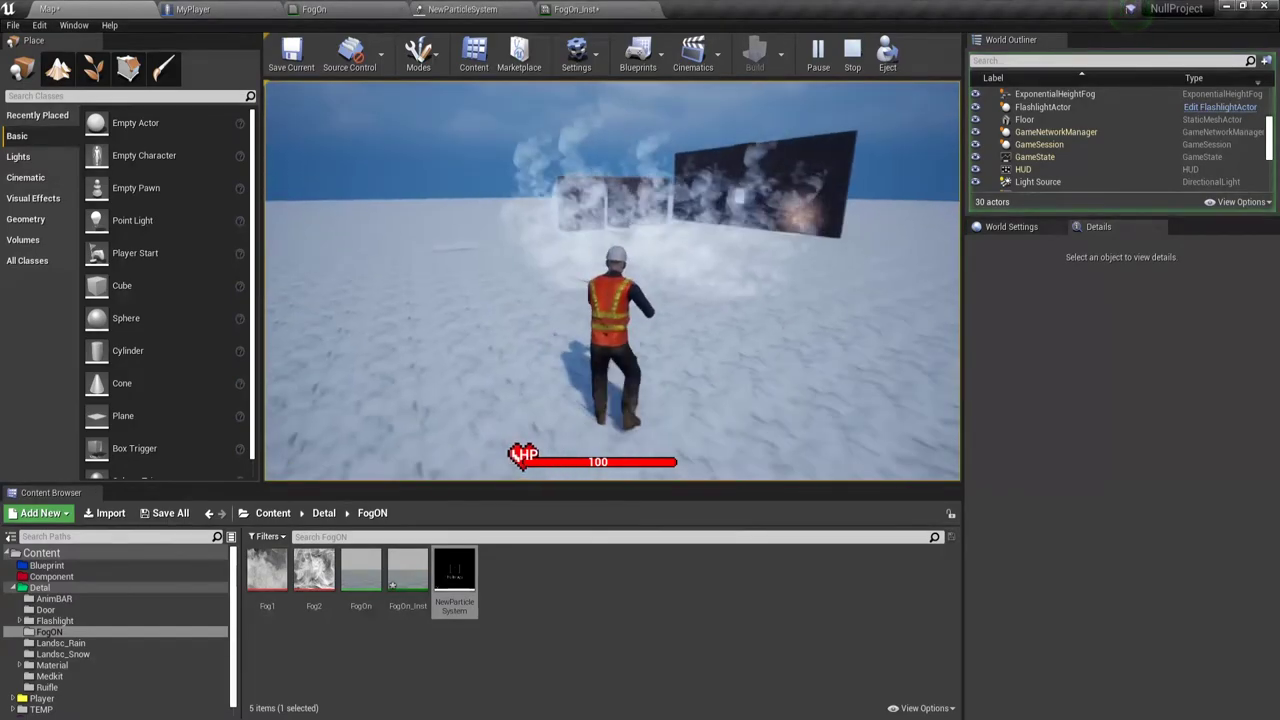
{"action": "key", "text": "Escape"}
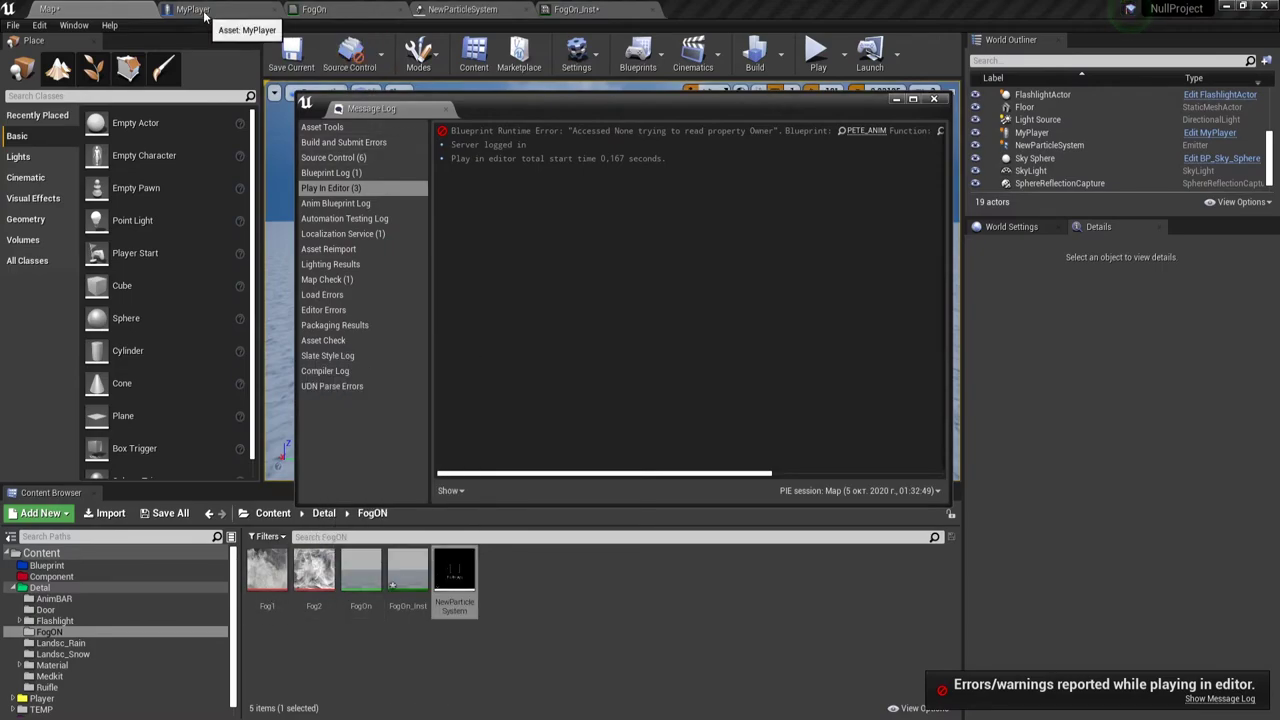
{"action": "left_click", "coordinate": [354, 8]}
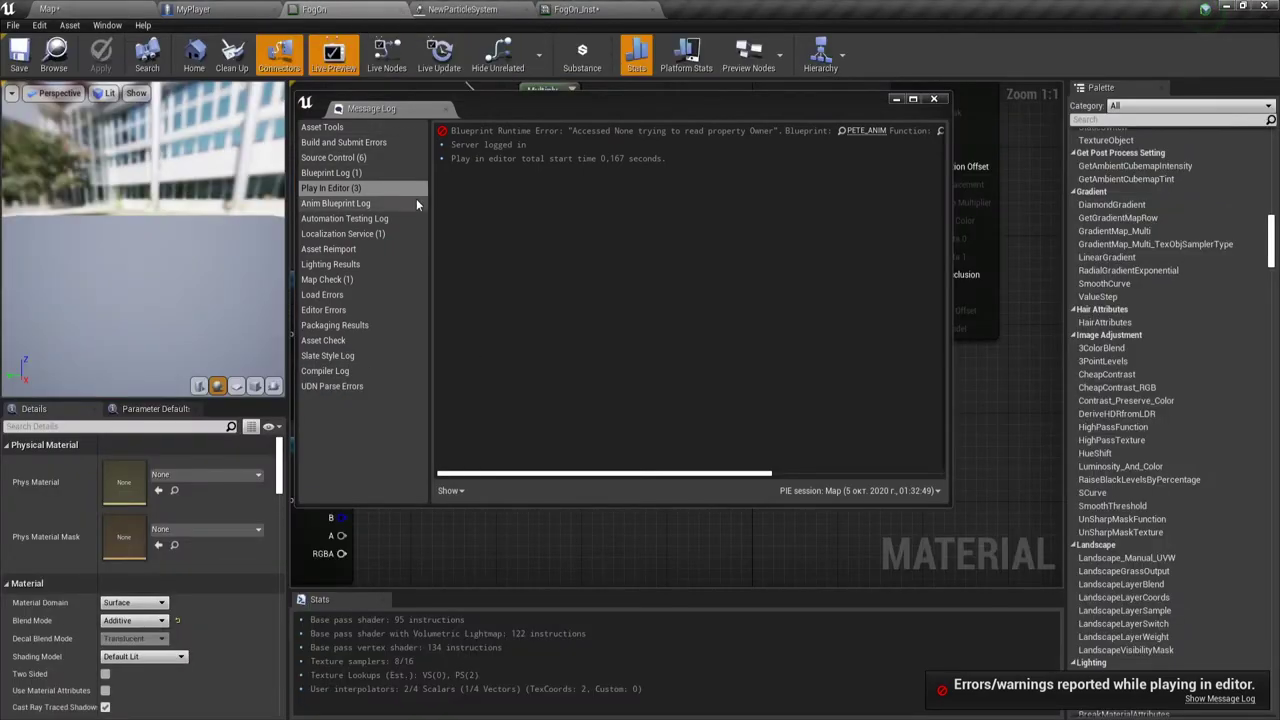
Close the Message Log and separate the two texture sample nodes, placing Fog2 below the other
{"action": "left_click", "coordinate": [934, 99]}
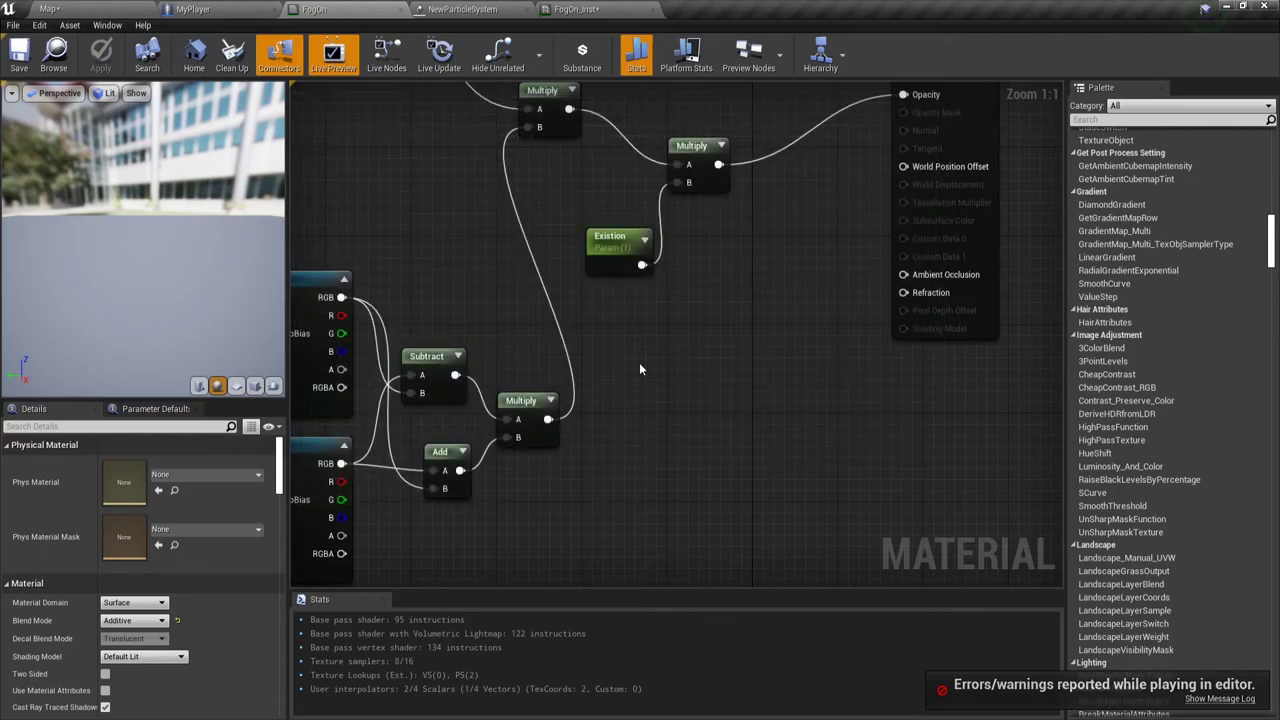
{"action": "right_click_drag", "start_coordinate": [636, 420], "coordinate": [865, 323]}
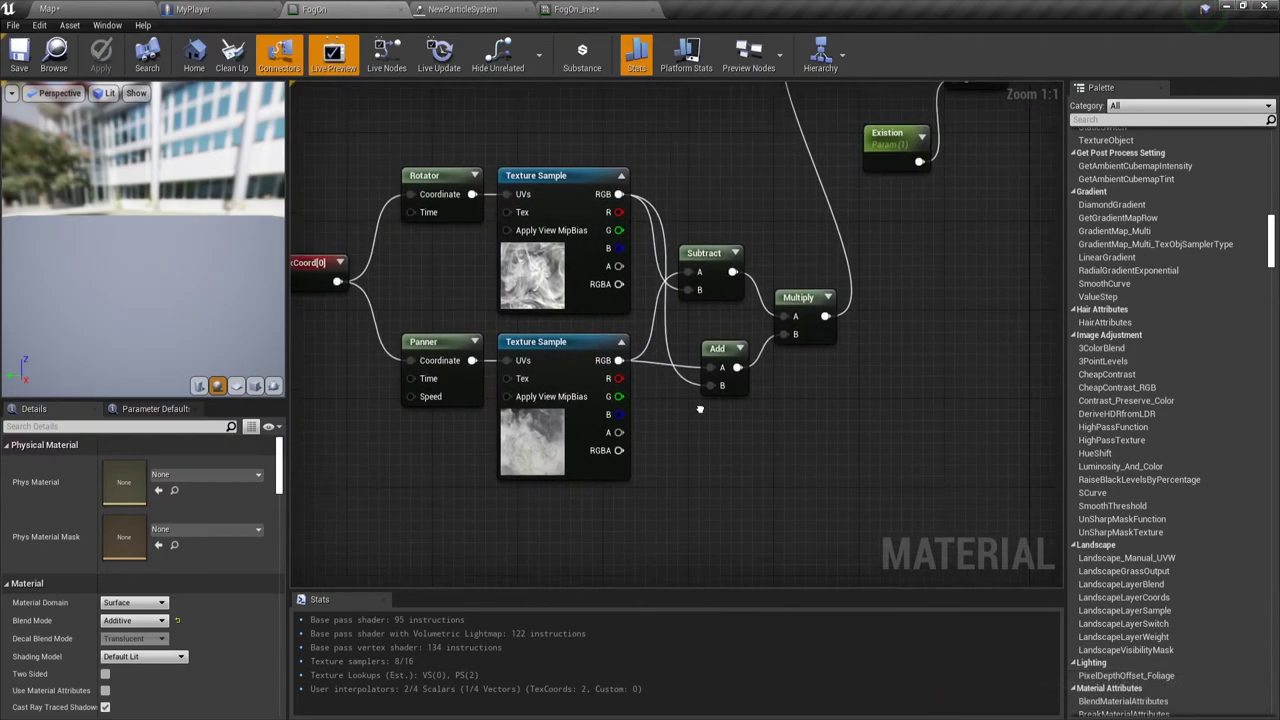
{"action": "right_click_drag", "start_coordinate": [700, 409], "coordinate": [732, 427]}
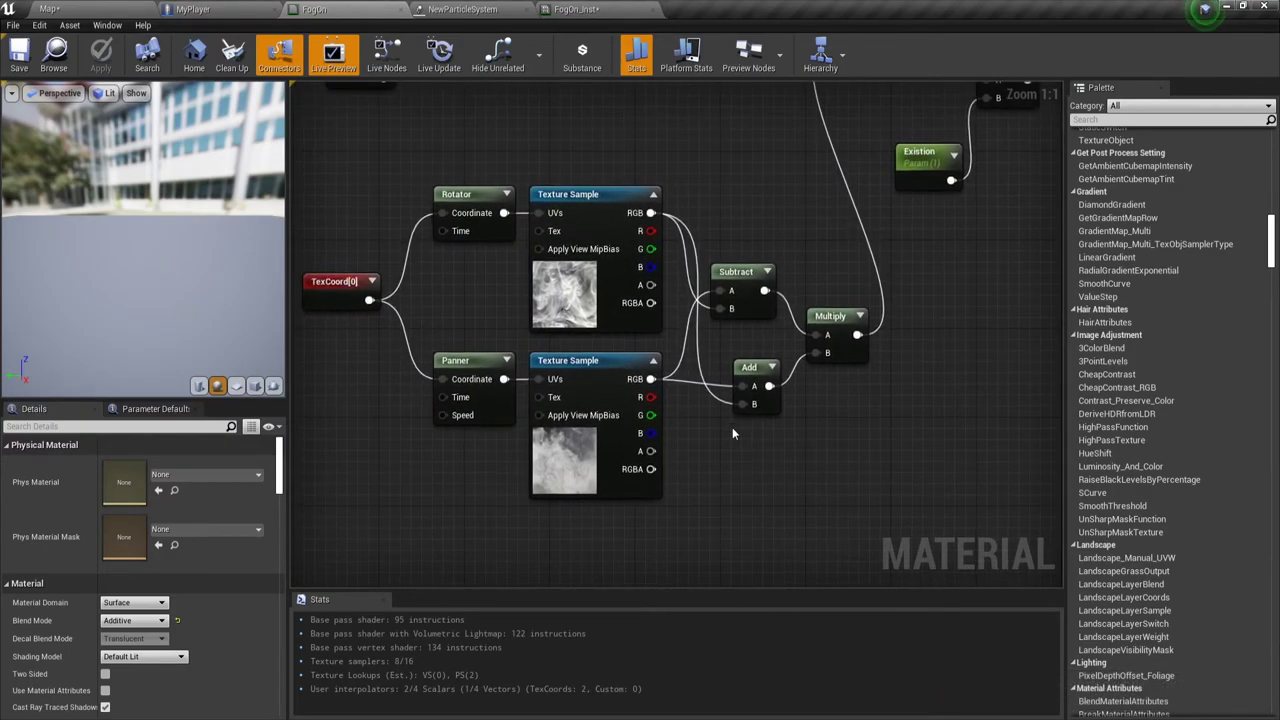
{"action": "left_click", "coordinate": [594, 358]}
{"action": "right_click_drag", "start_coordinate": [609, 135], "coordinate": [603, 157]}
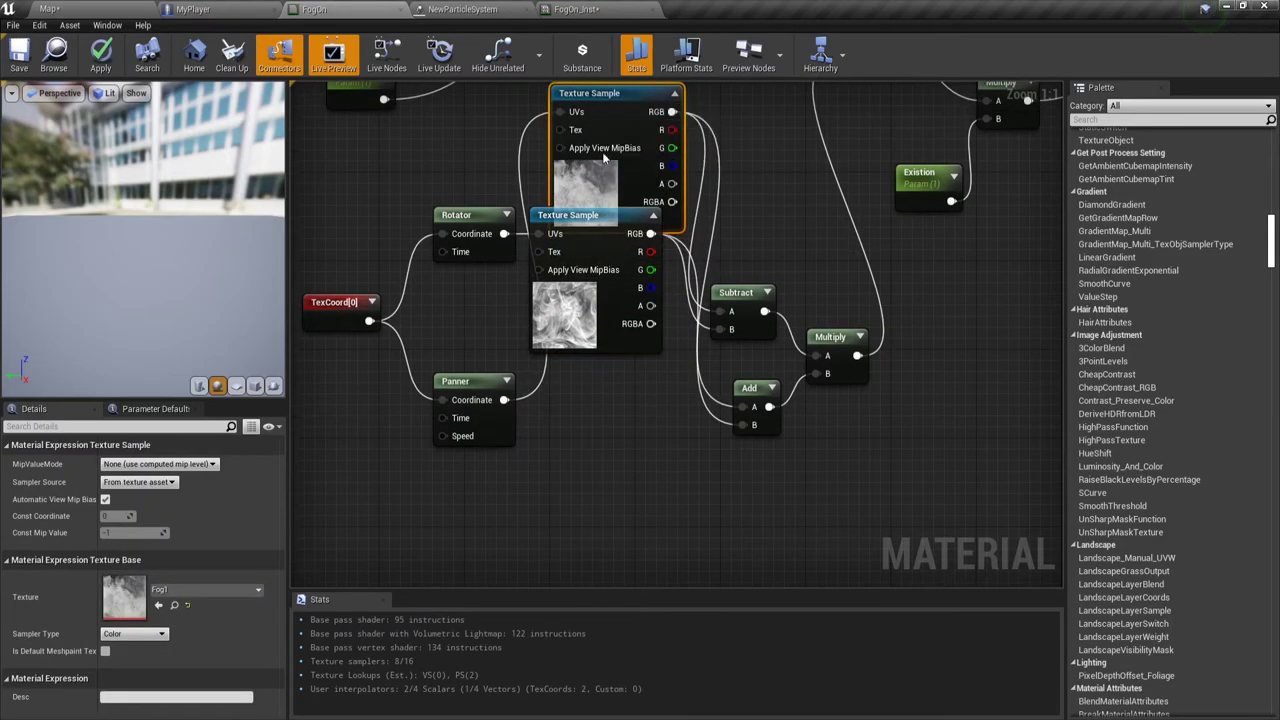
{"action": "left_click_drag", "start_coordinate": [603, 215], "coordinate": [623, 372]}
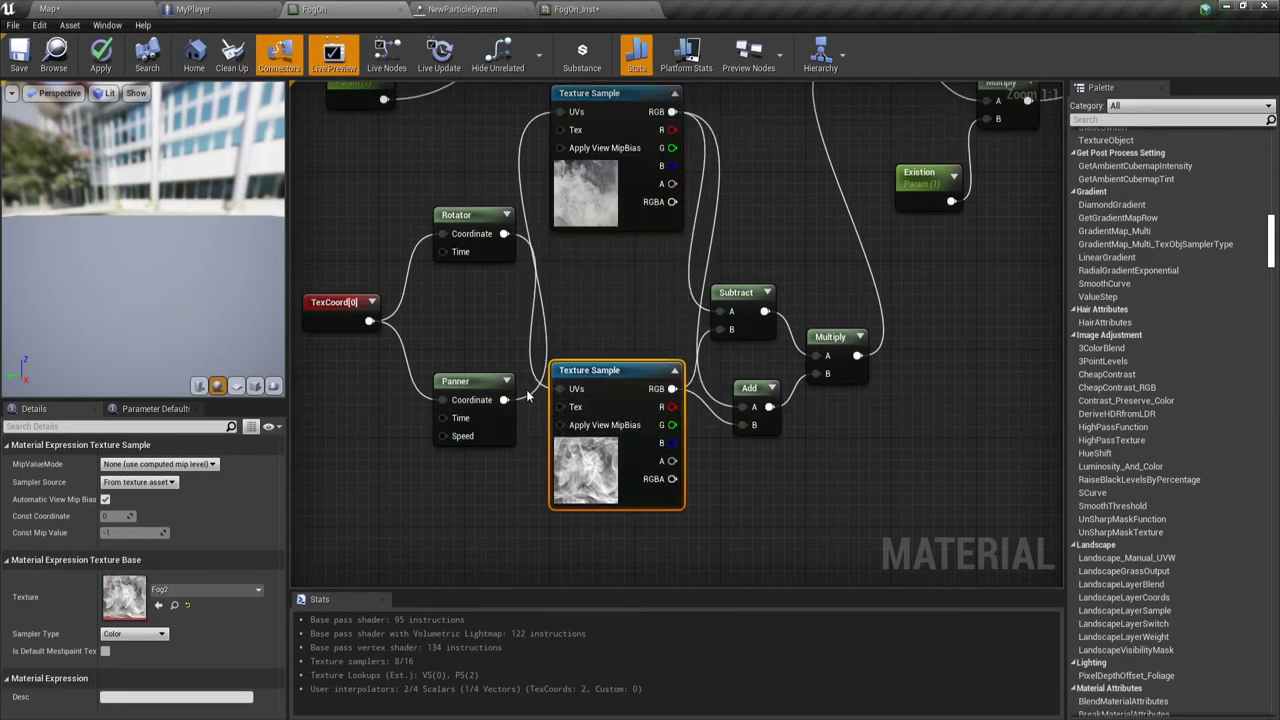
Wire Panner into the lower texture's UVs and Rotator into the upper one's, then apply
{"action": "left_click_drag", "start_coordinate": [502, 400], "coordinate": [562, 390]}
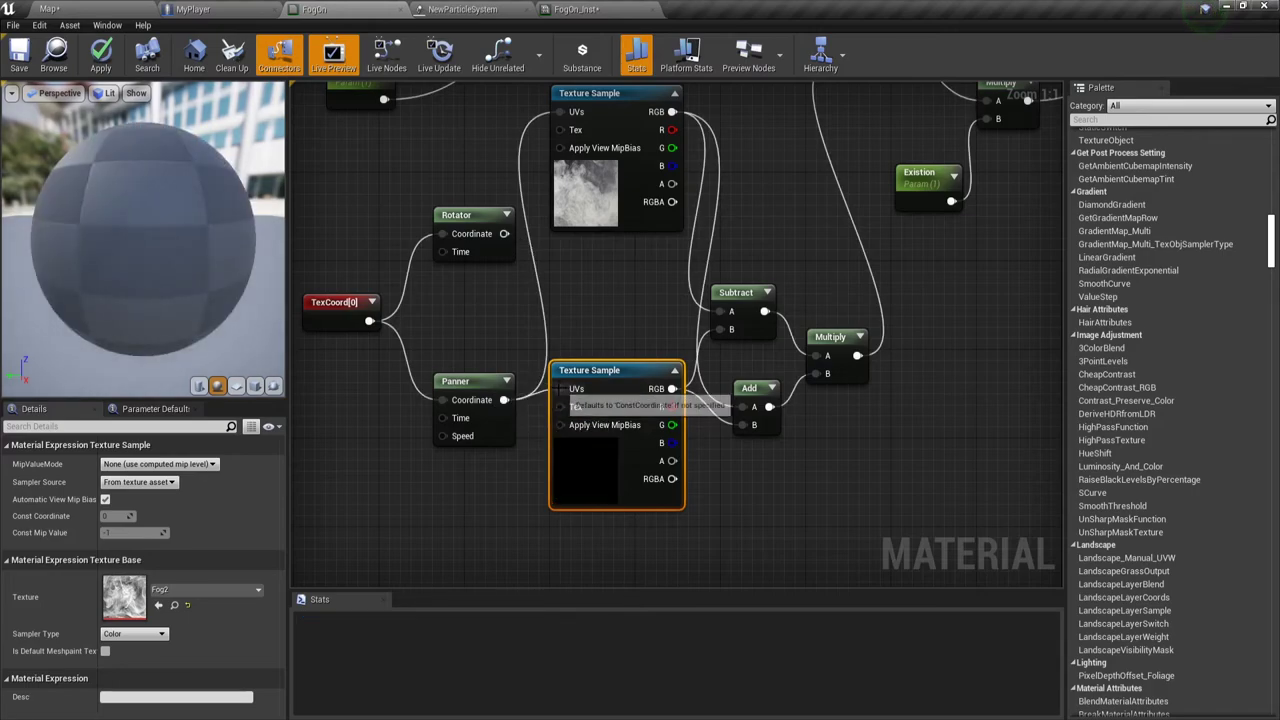
{"action": "left_click_drag", "start_coordinate": [503, 234], "coordinate": [560, 112]}
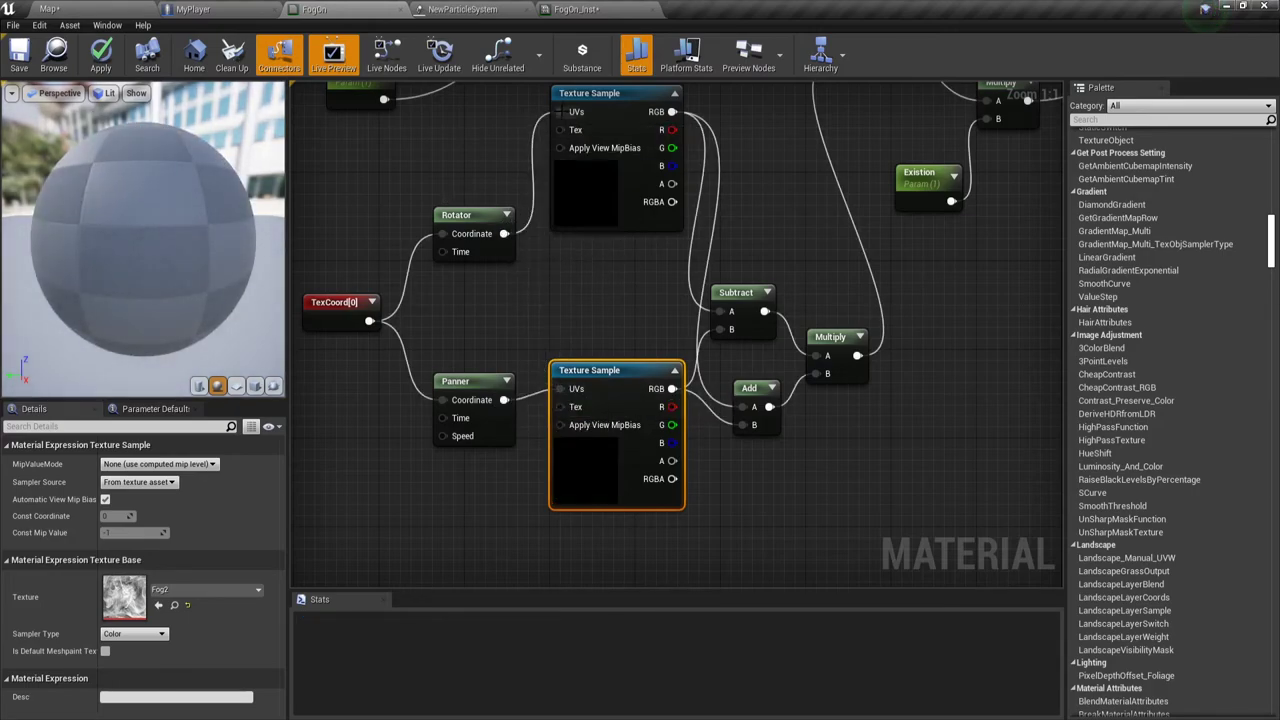
{"action": "left_click_drag", "start_coordinate": [672, 362], "coordinate": [650, 351]}
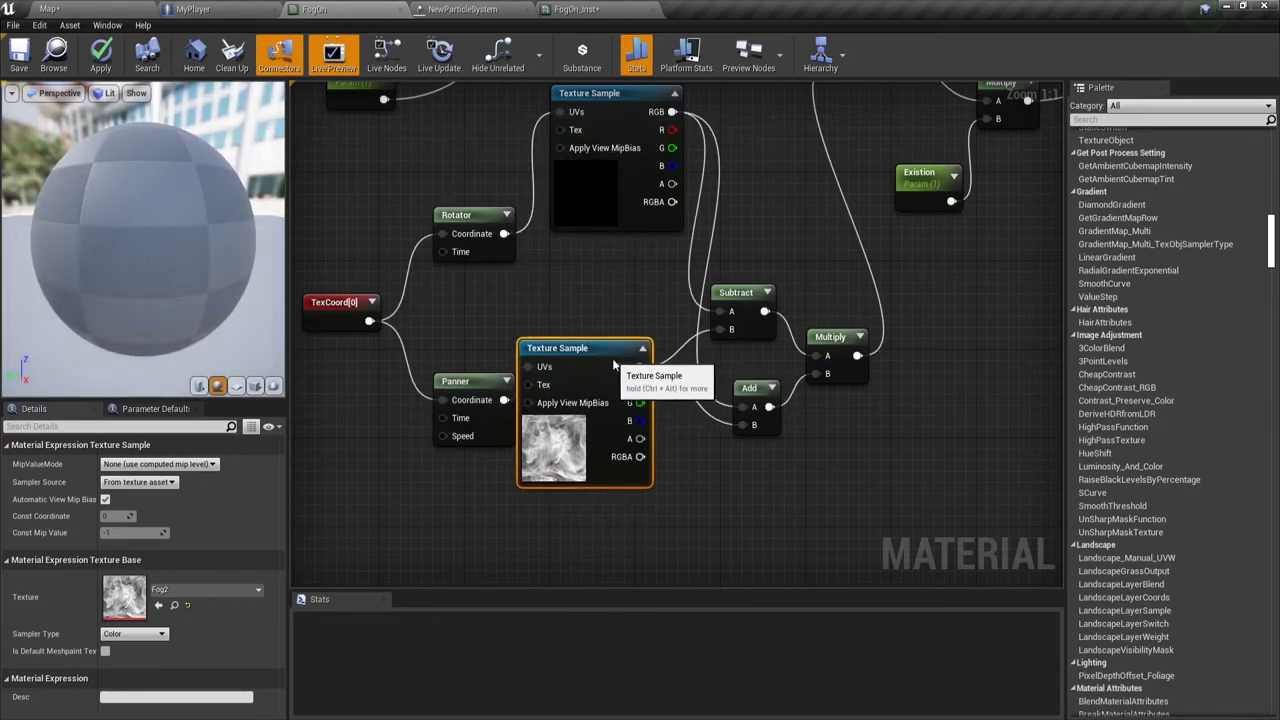
{"action": "left_click_drag", "start_coordinate": [622, 100], "coordinate": [611, 170]}
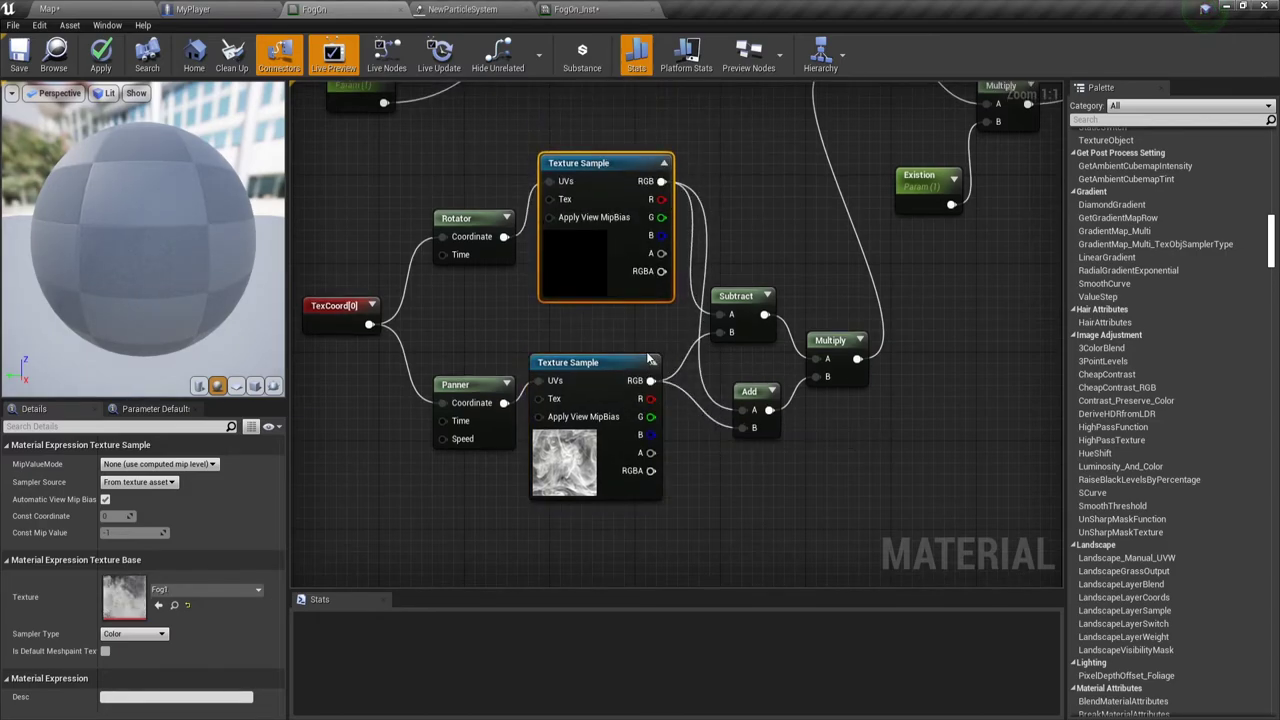
{"action": "left_click", "coordinate": [97, 63]}
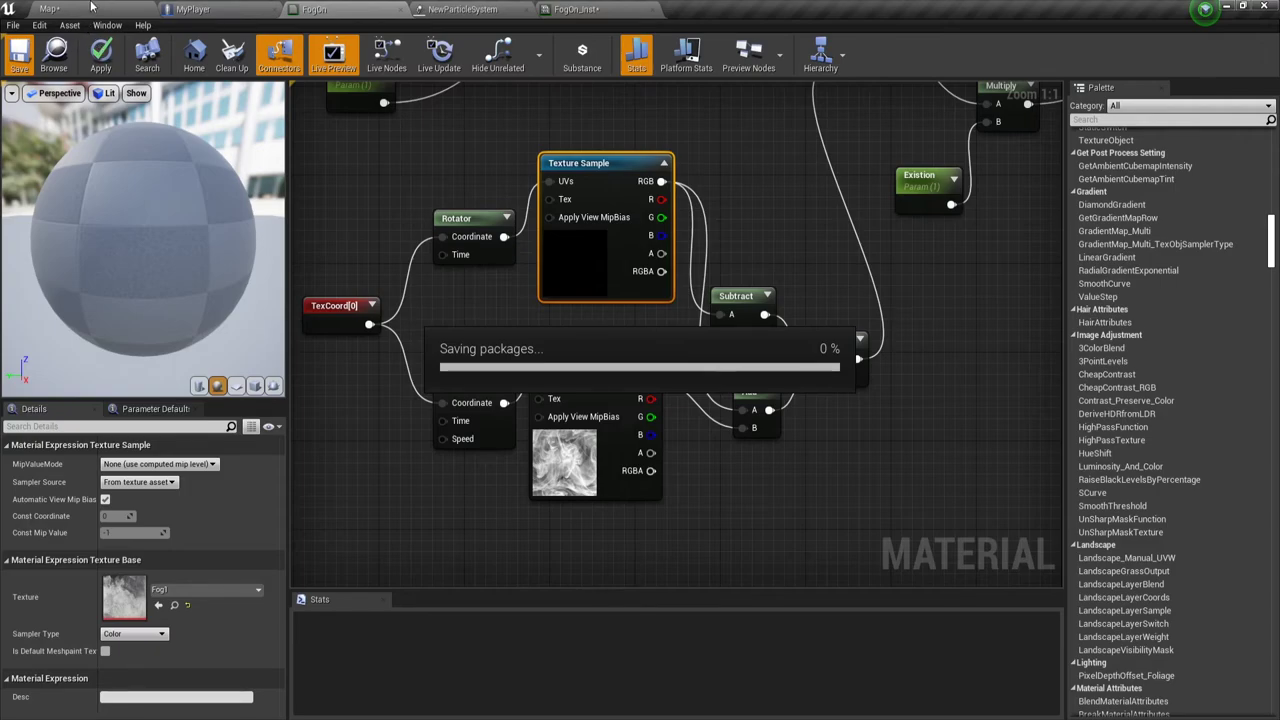
Play the level and walk the character around the swirling fog with WASD
{"action": "left_click", "coordinate": [91, 7]}
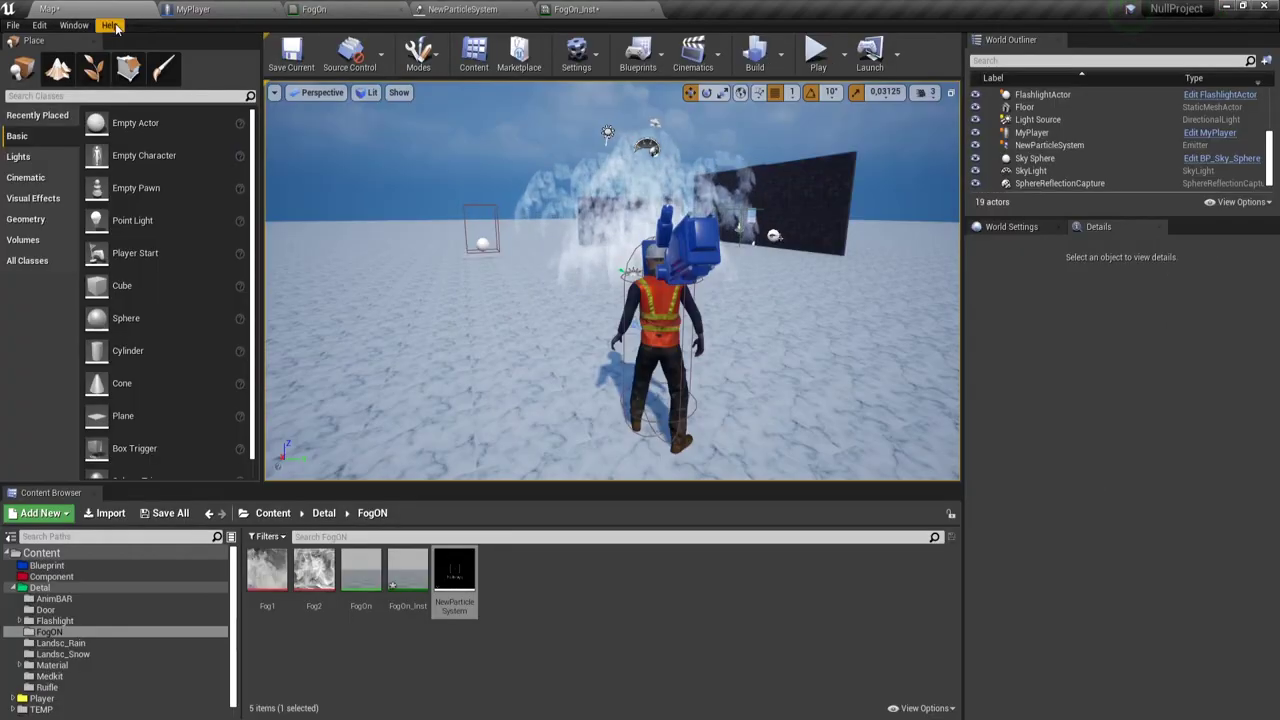
{"action": "left_click", "coordinate": [818, 56]}
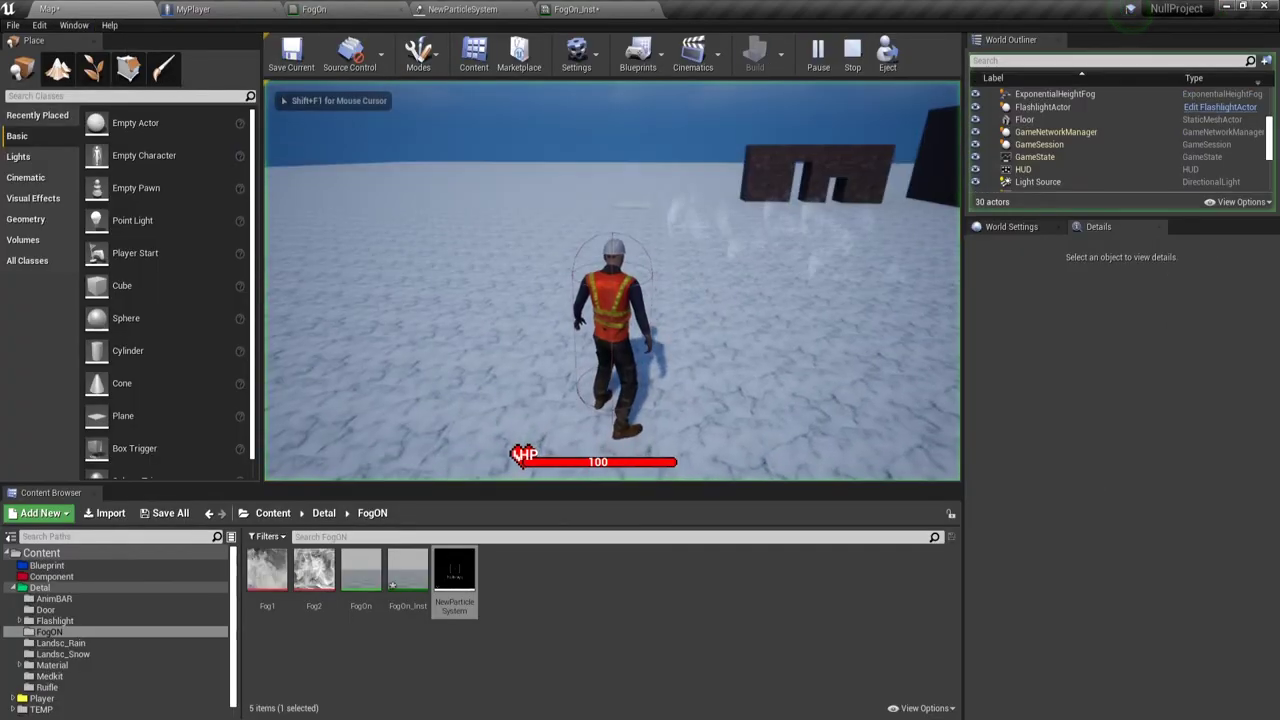
{"action": "key", "text": "w"}
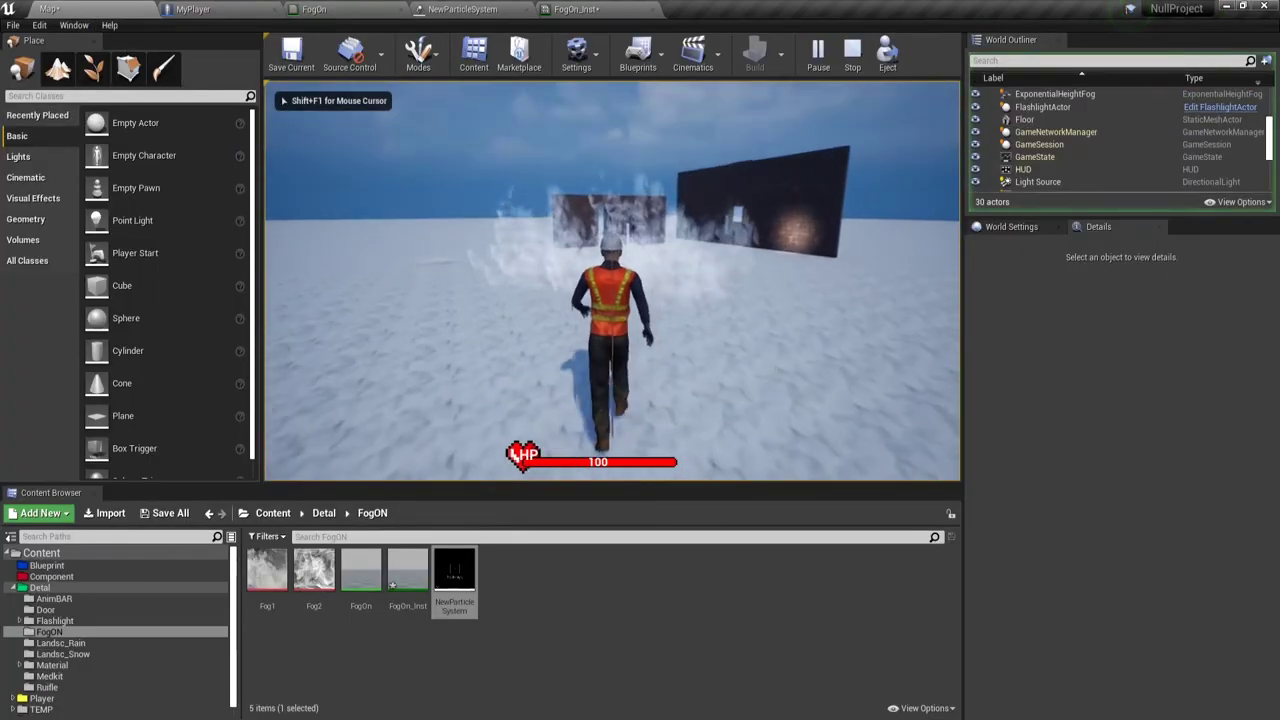
{"action": "key", "text": "a"}
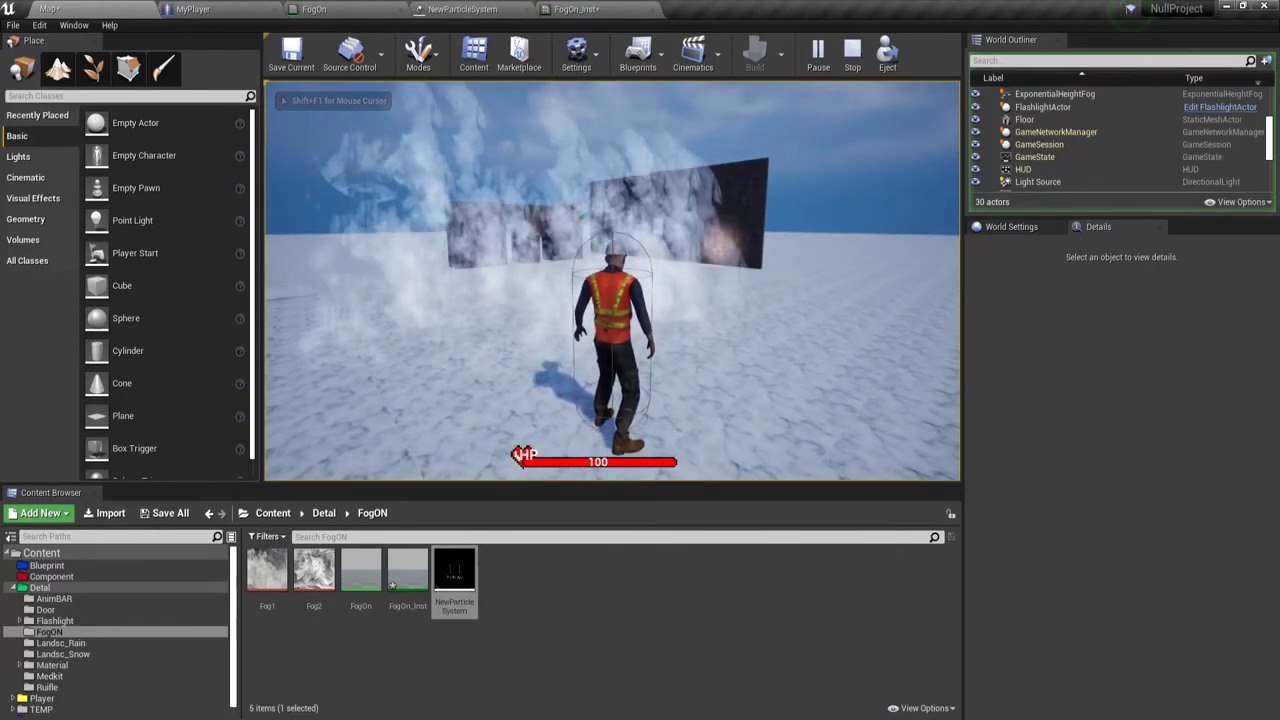
{"action": "key", "text": "w"}
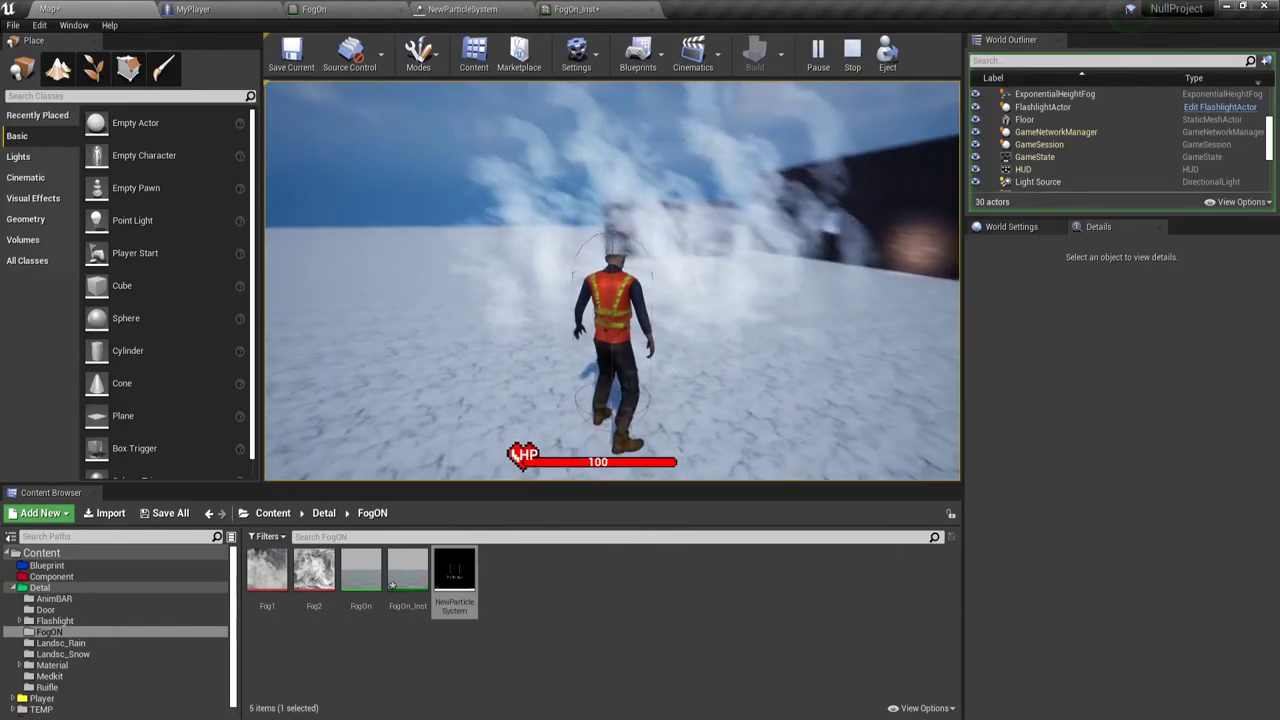
{"action": "key", "text": "w"}
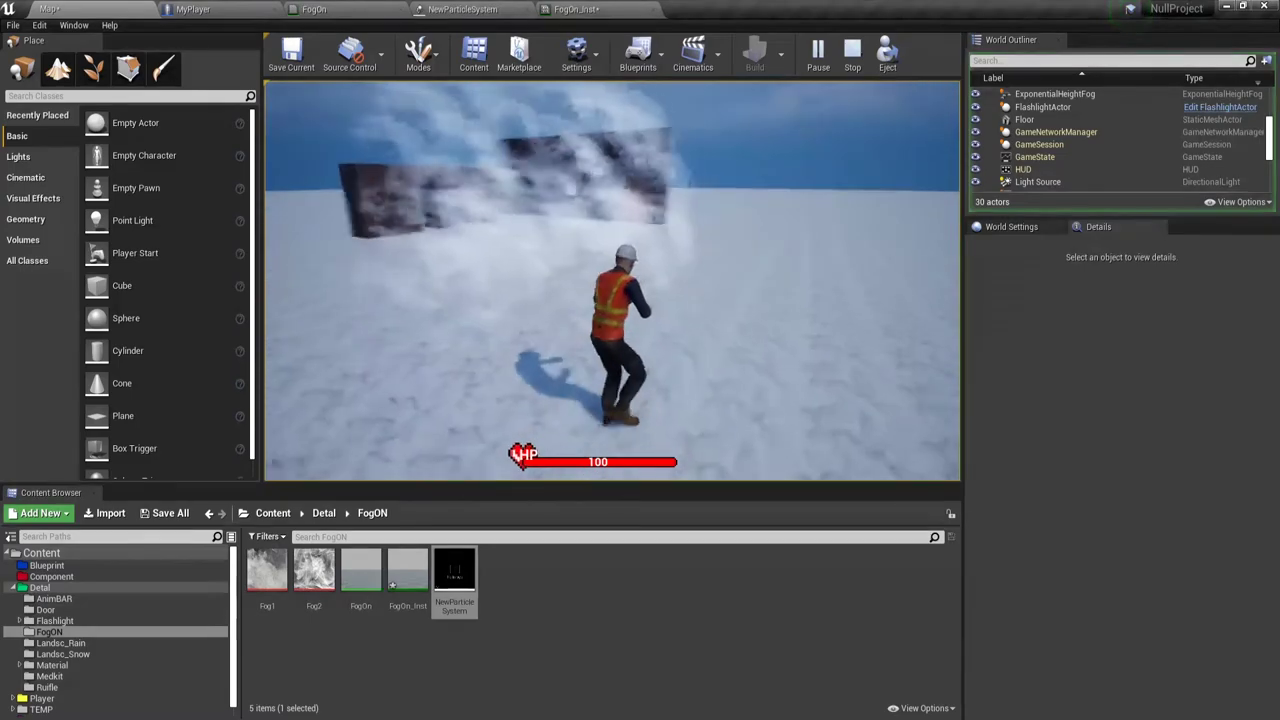
{"action": "key", "text": "w"}
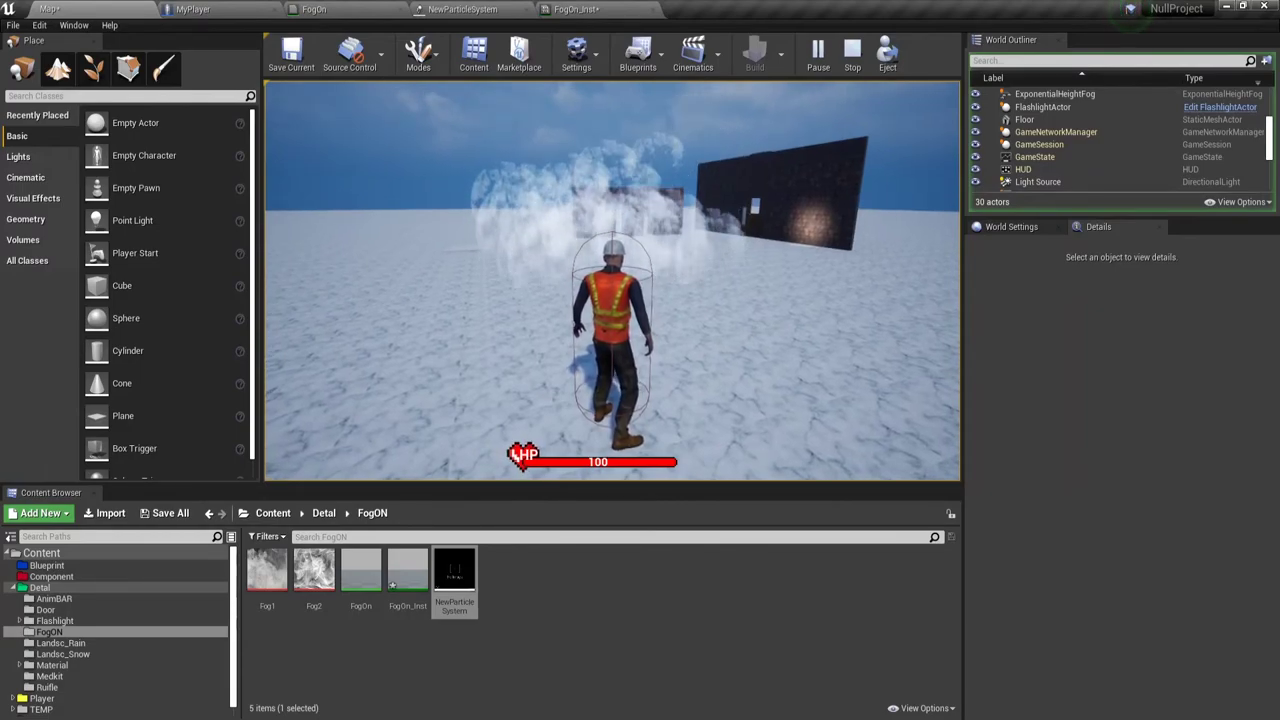
Stop the session, preview the Fog1 texture, then bring up the NewParticleSystem emitter editor
{"action": "key", "text": "Escape"}
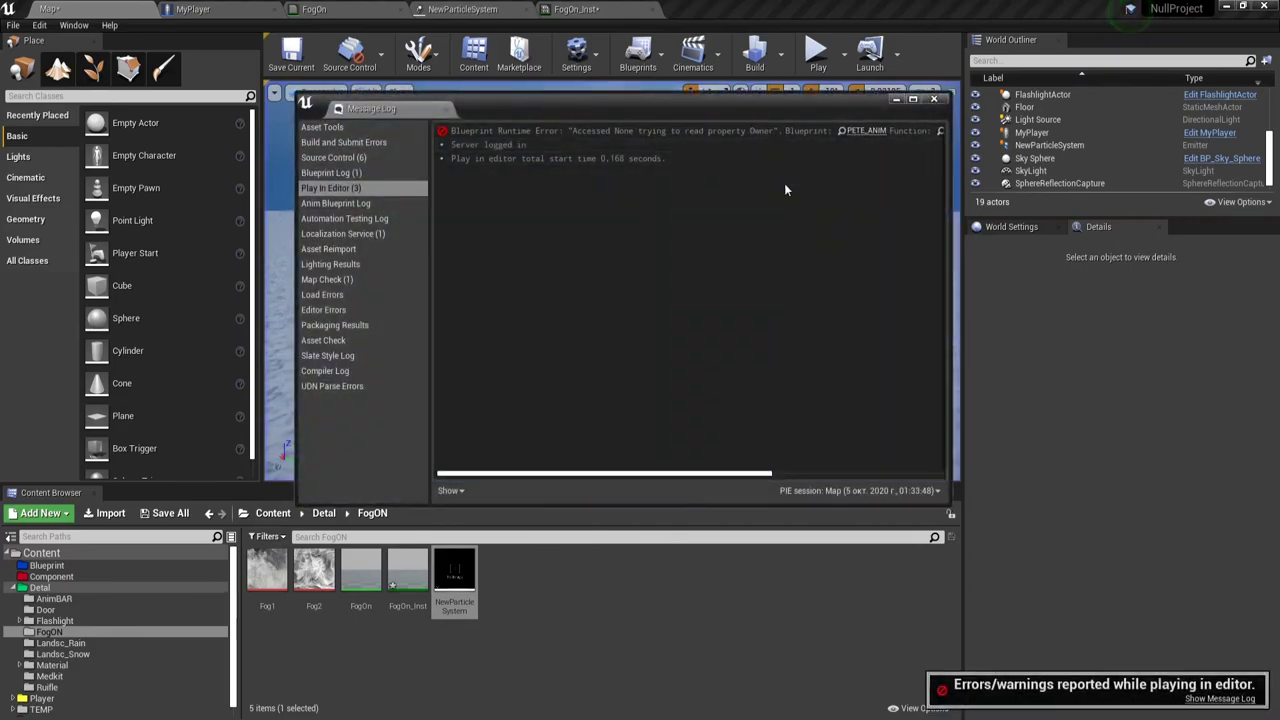
{"action": "left_click", "coordinate": [933, 100]}
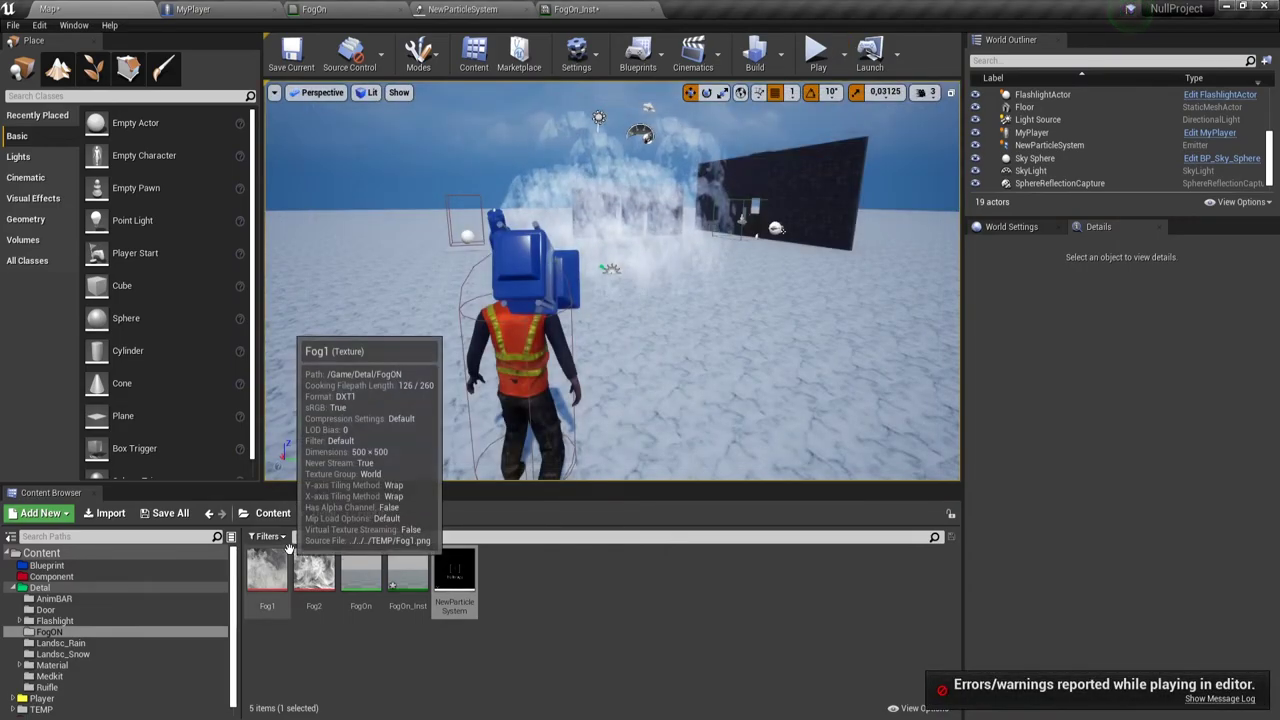
{"action": "left_click", "coordinate": [282, 563]}
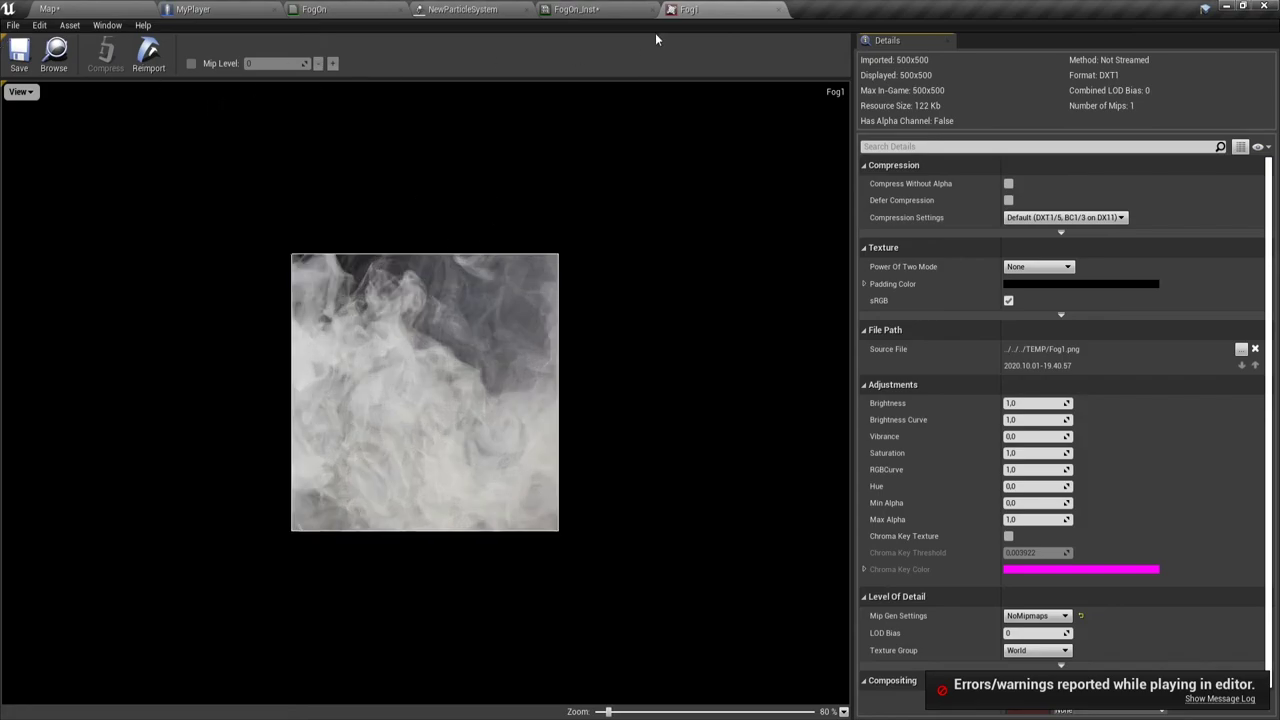
{"action": "left_click", "coordinate": [778, 11]}
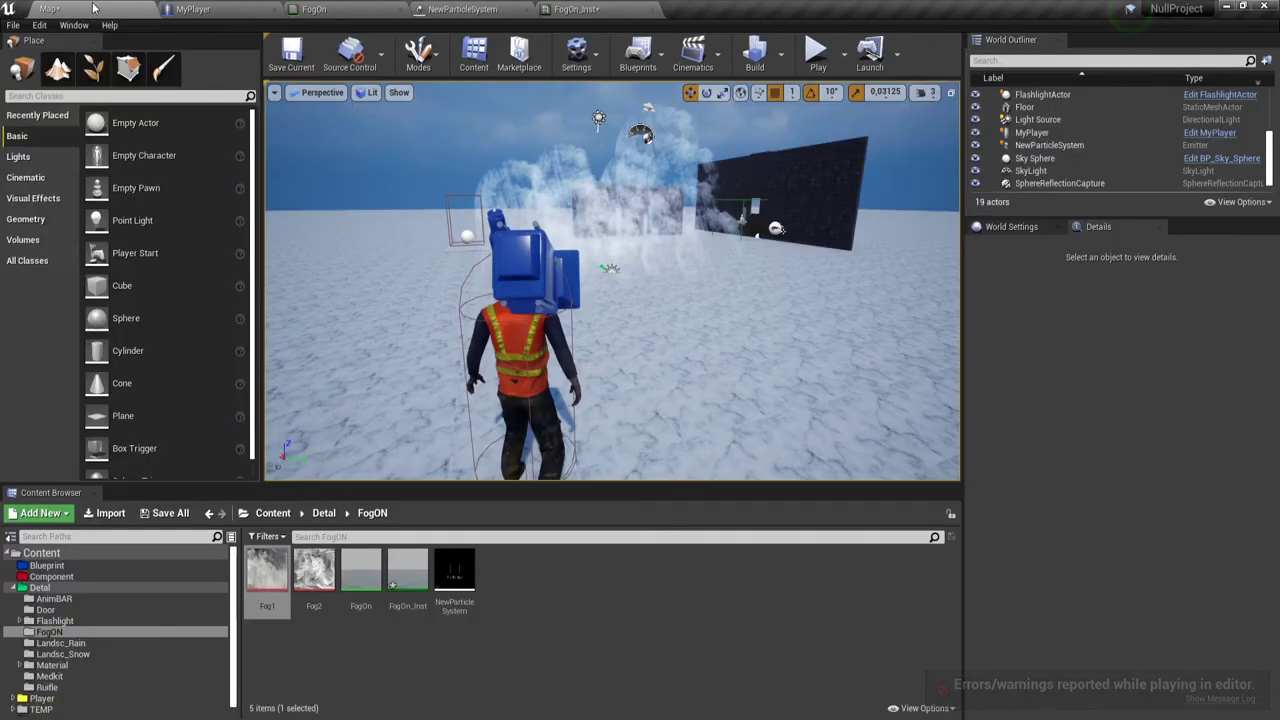
{"action": "left_click", "coordinate": [48, 9]}
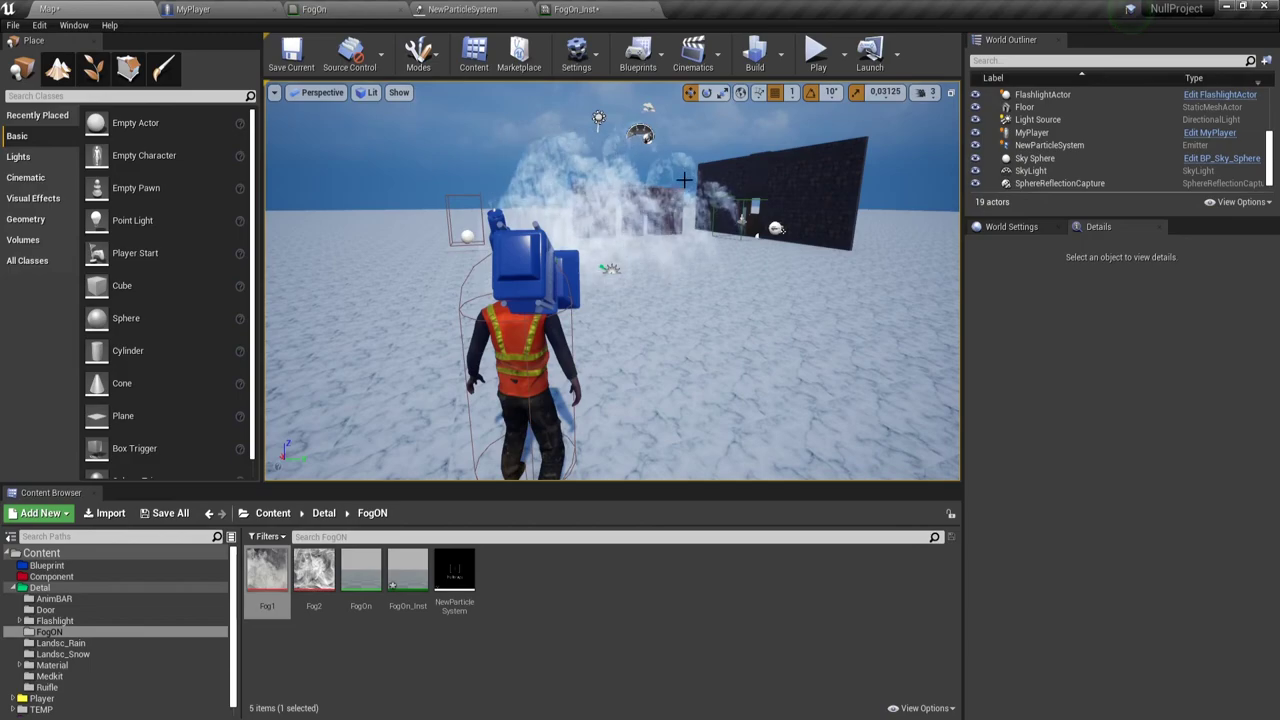
{"action": "left_click", "coordinate": [580, 9]}
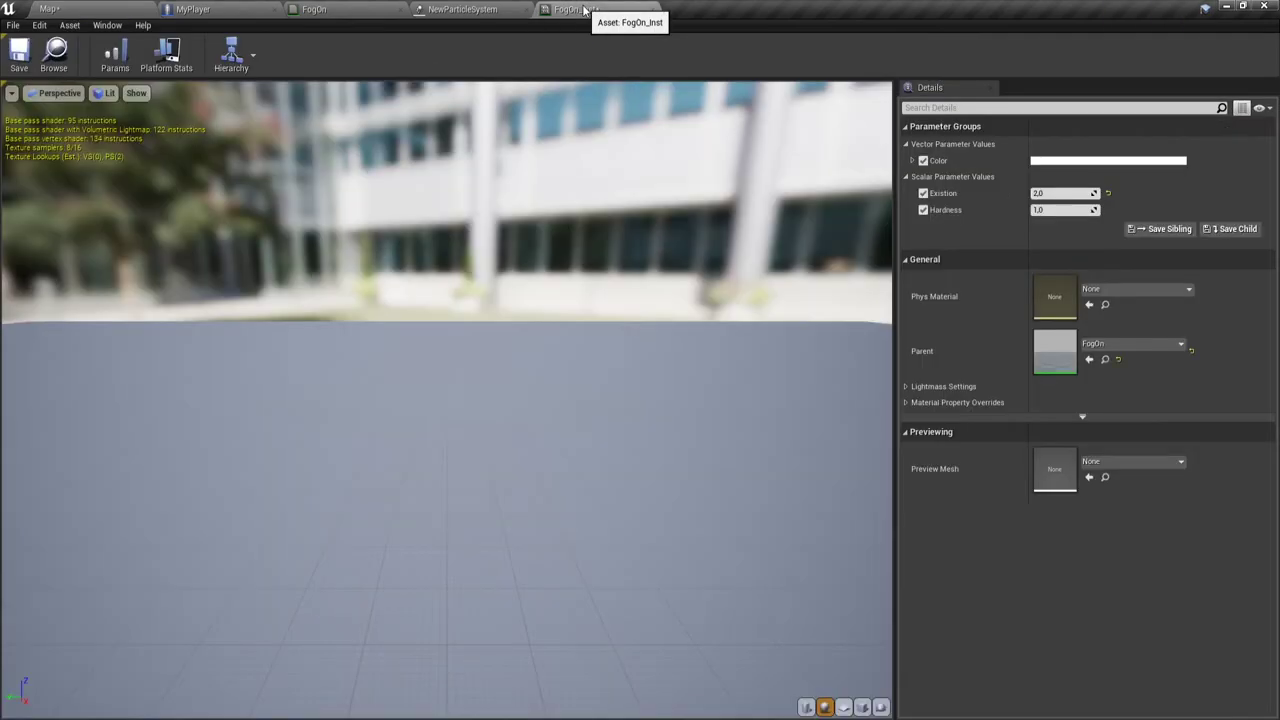
{"action": "left_click", "coordinate": [462, 10]}
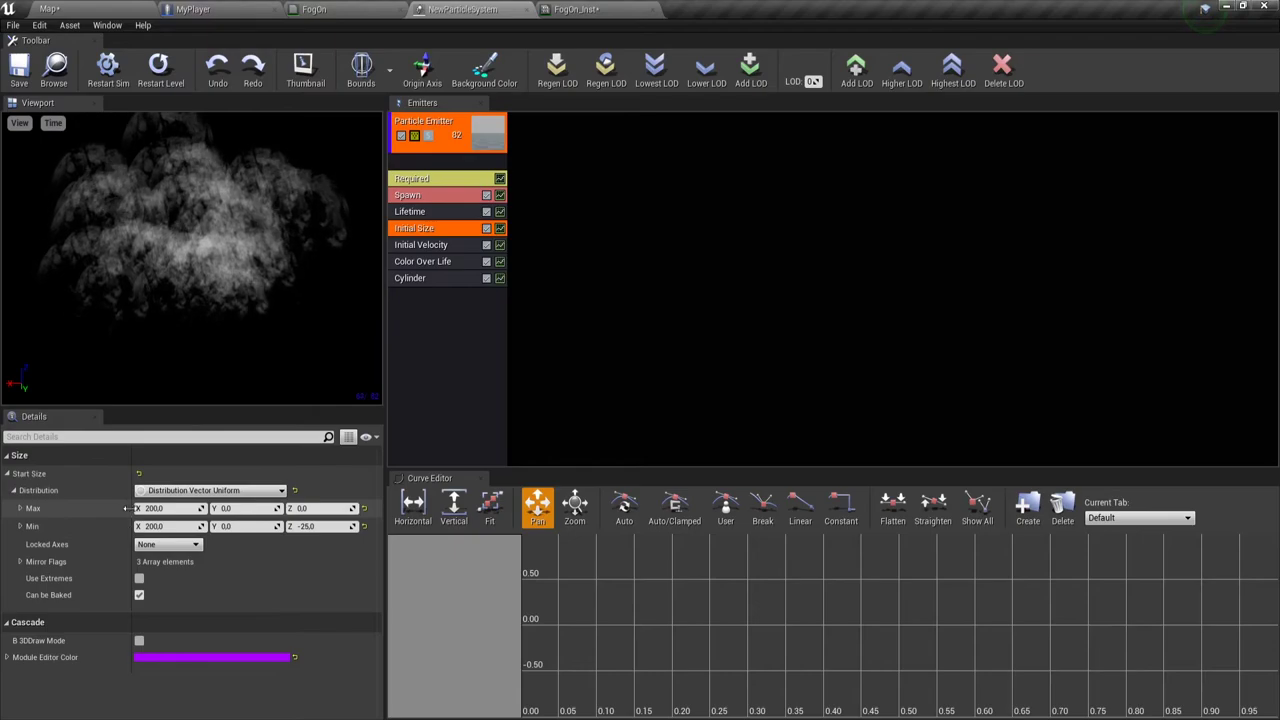
In the Initial Size module, set Start Size Min X to 10 and Min Z to 25
{"action": "left_click", "coordinate": [160, 526]}
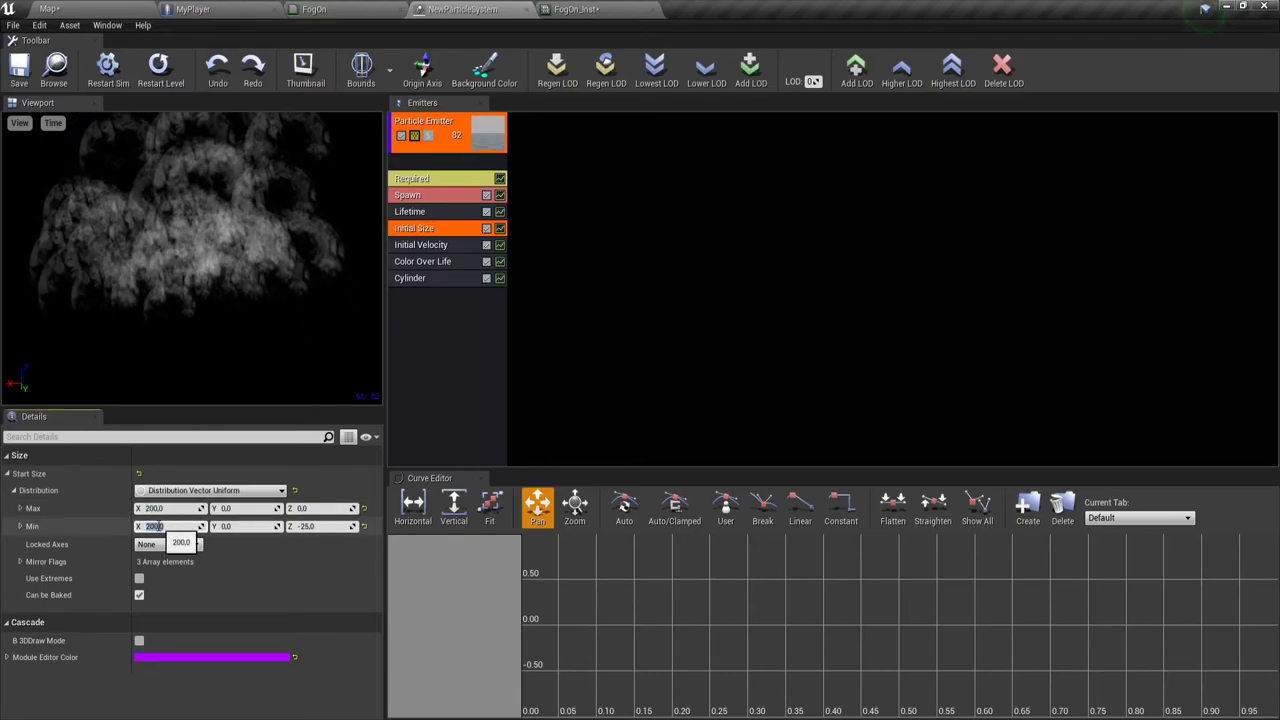
{"action": "type", "text": "10"}
{"action": "key", "text": "Return"}
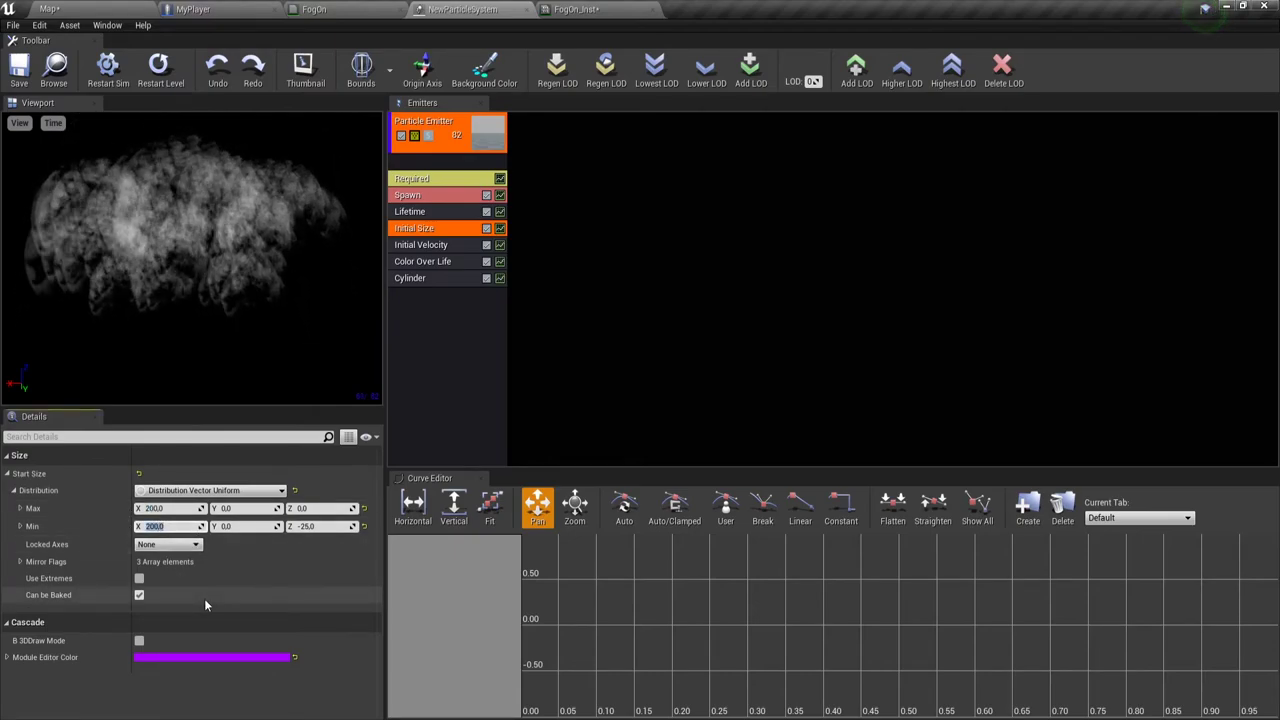
{"action": "key", "text": "Return"}
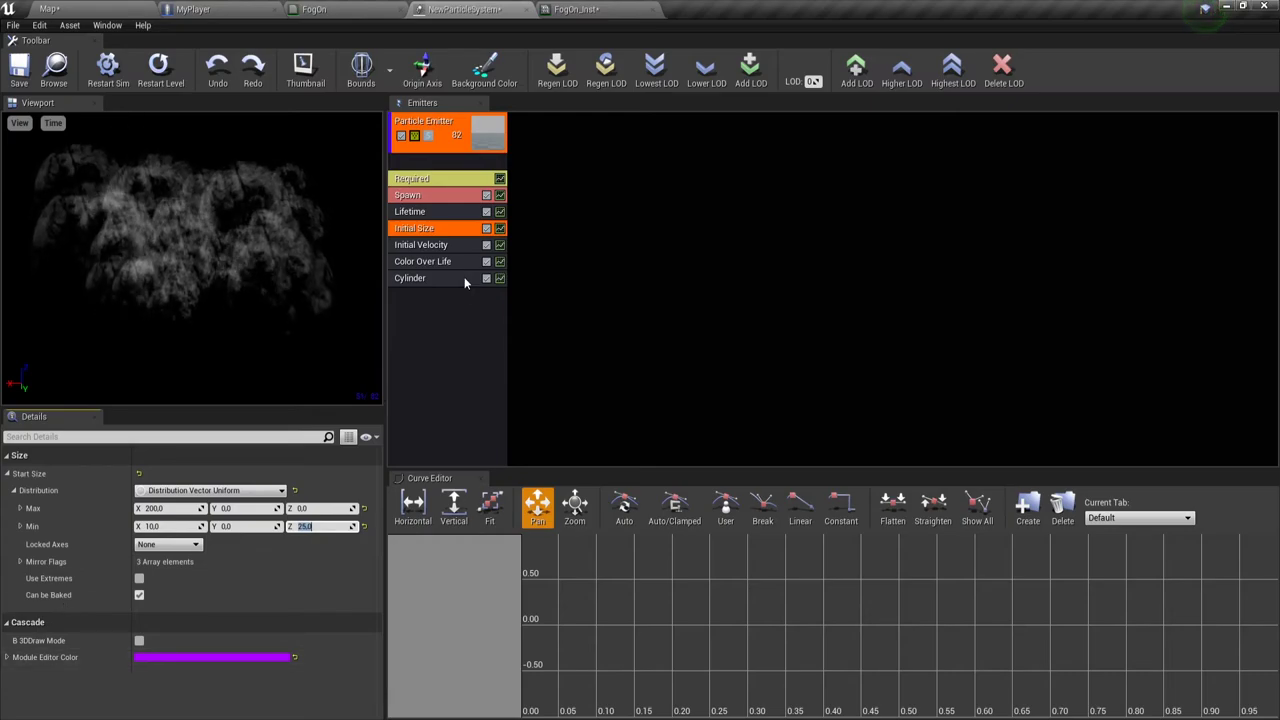
Give the first Color Over Life curve point a light blue colour
{"action": "left_click", "coordinate": [440, 245]}
{"action": "left_click", "coordinate": [427, 262]}
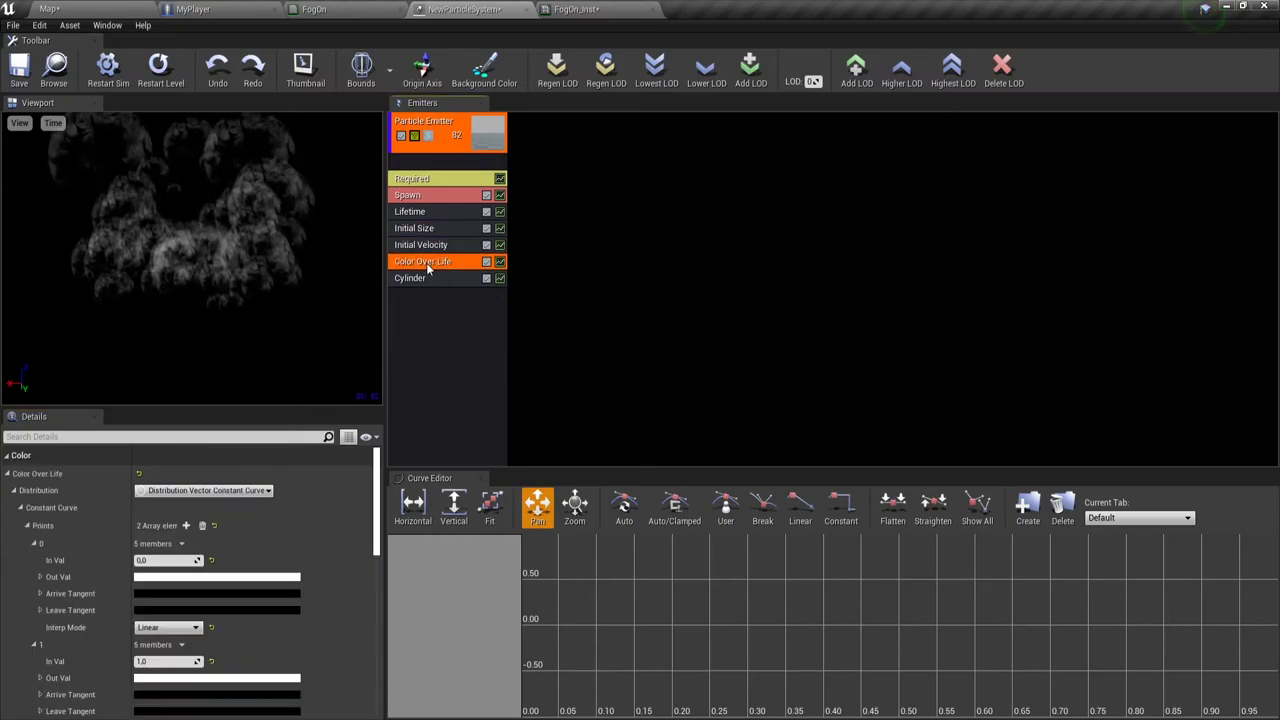
{"action": "left_click", "coordinate": [185, 577]}
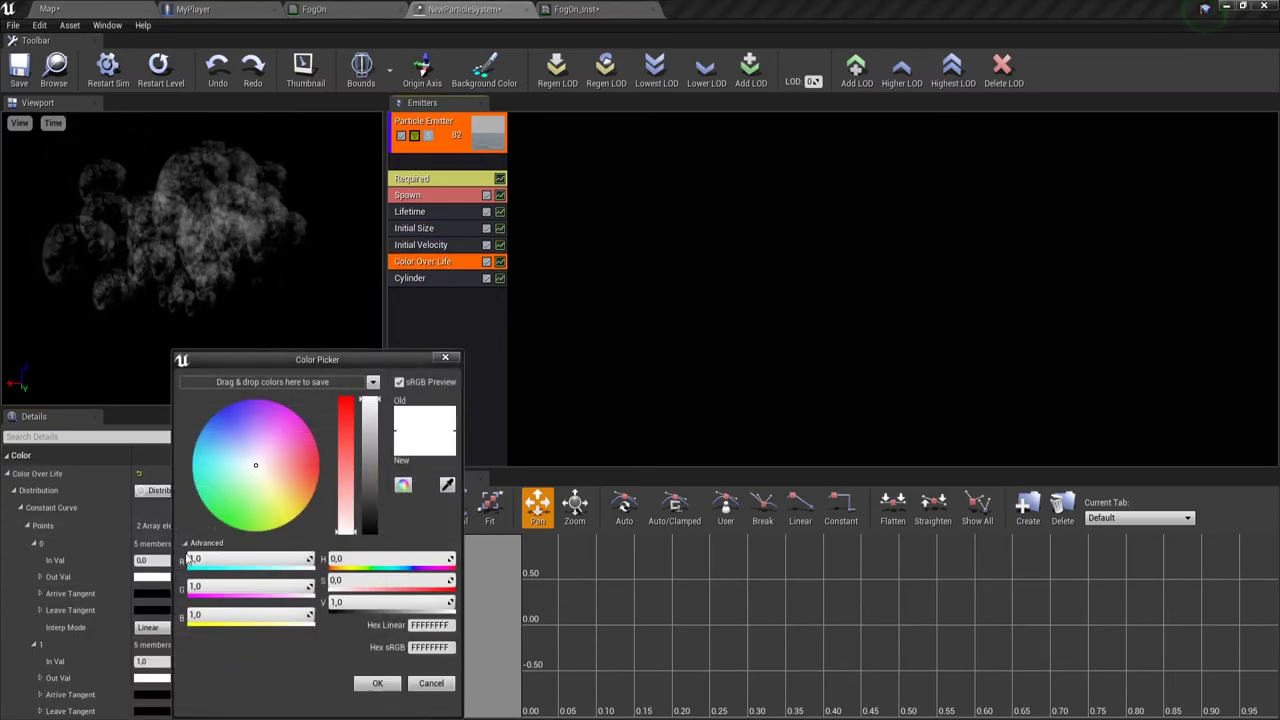
{"action": "left_click_drag", "start_coordinate": [256, 458], "coordinate": [232, 432]}
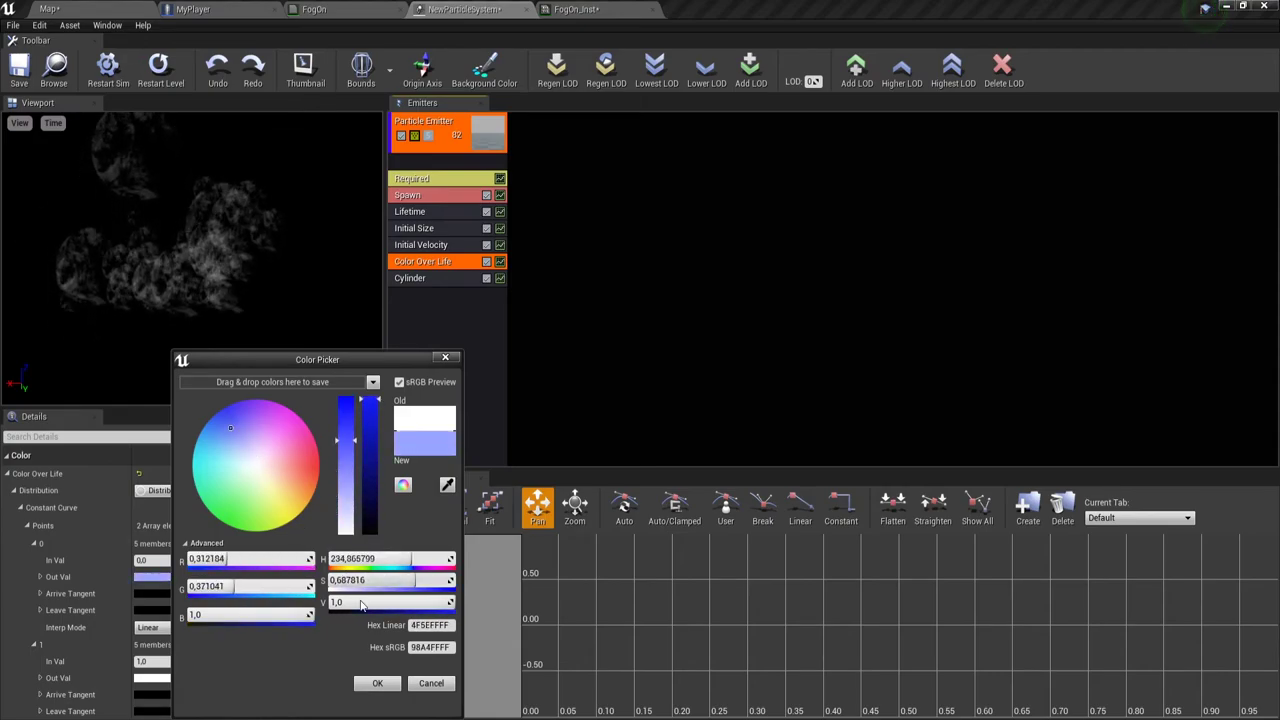
{"action": "left_click", "coordinate": [378, 683]}
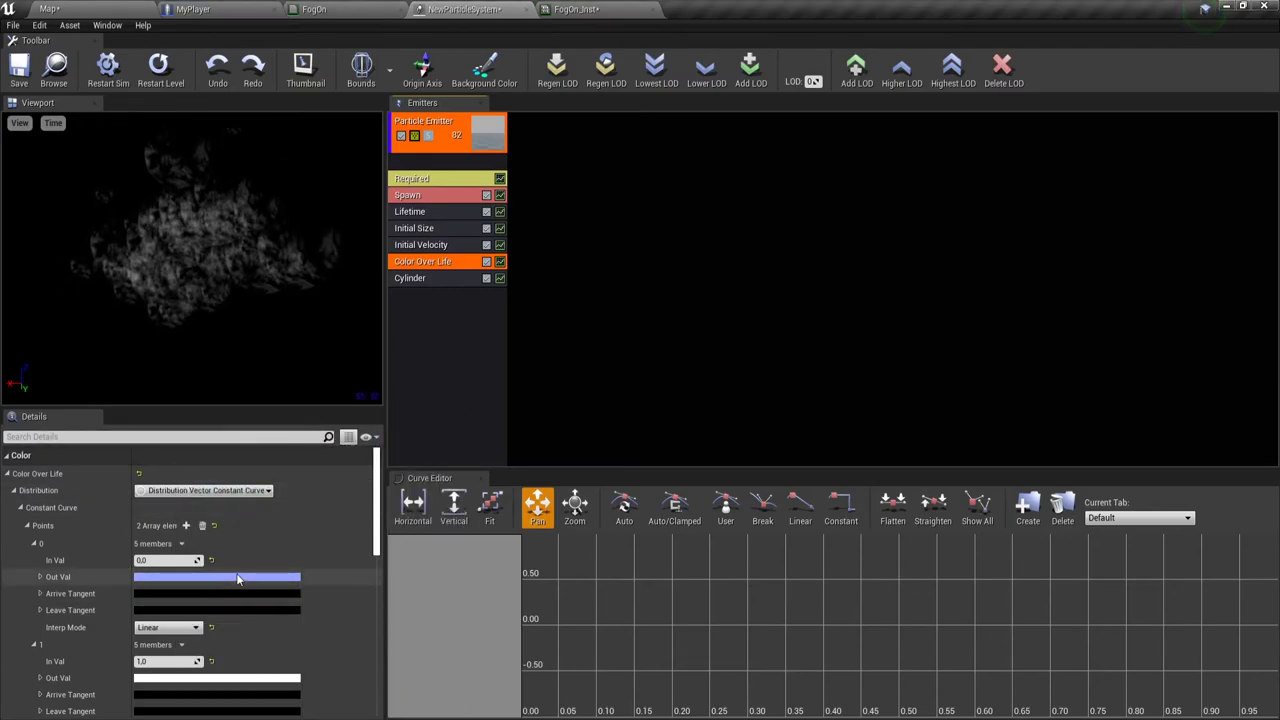
Reset the Color Over Life curve to default, save the particle system and return to the Map
{"action": "left_click", "coordinate": [139, 474]}
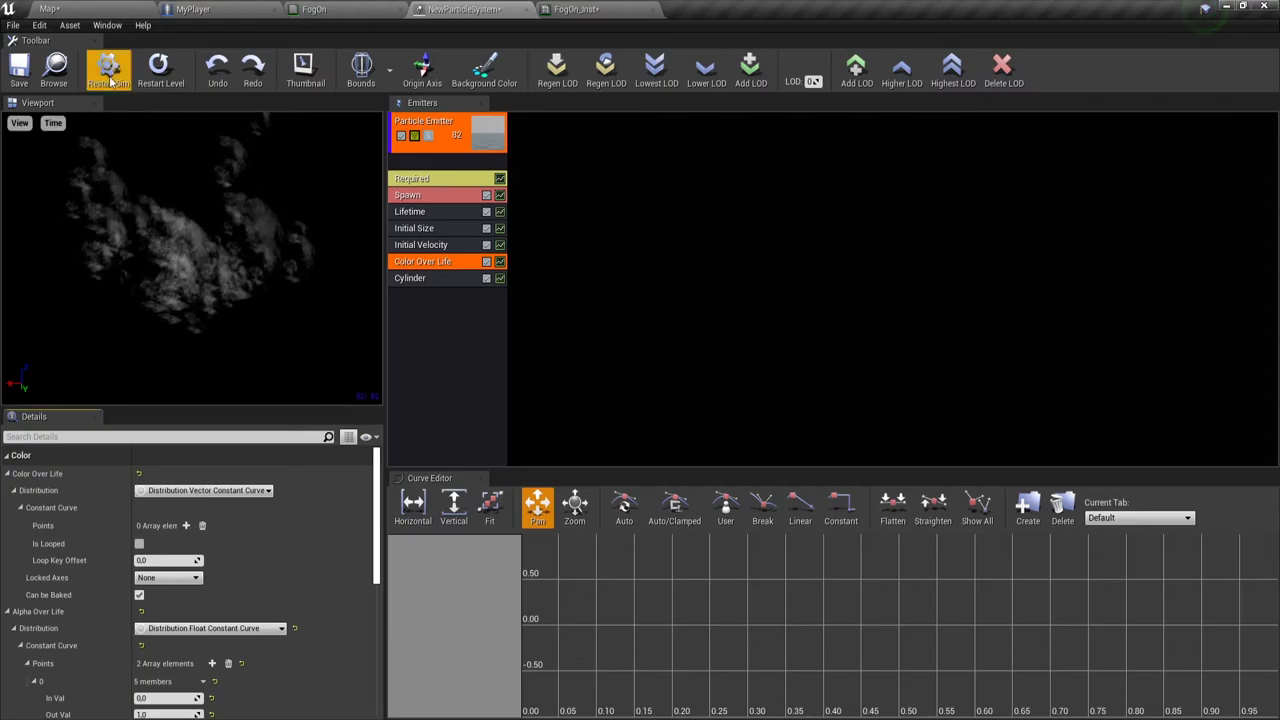
{"action": "left_click", "coordinate": [17, 72]}
{"action": "left_click", "coordinate": [49, 9]}
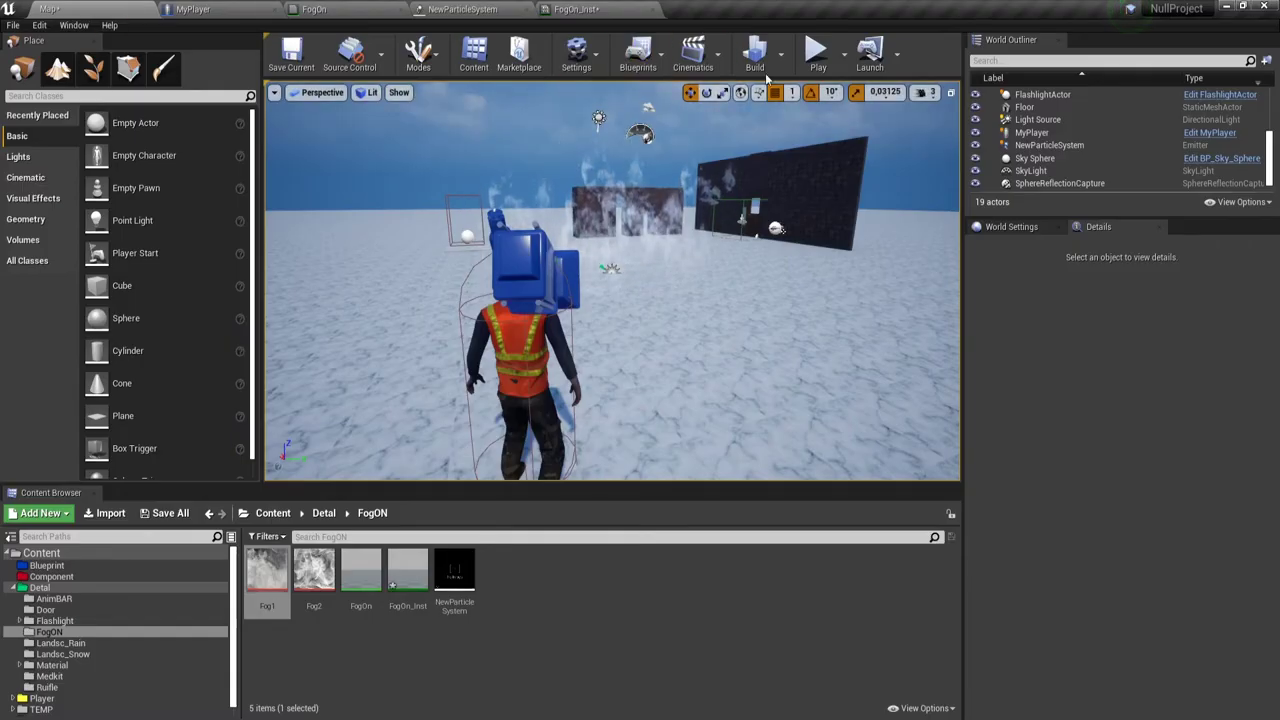
Play the level, walk the character forward through the fog walls, then stop the session
{"action": "left_click", "coordinate": [818, 62]}
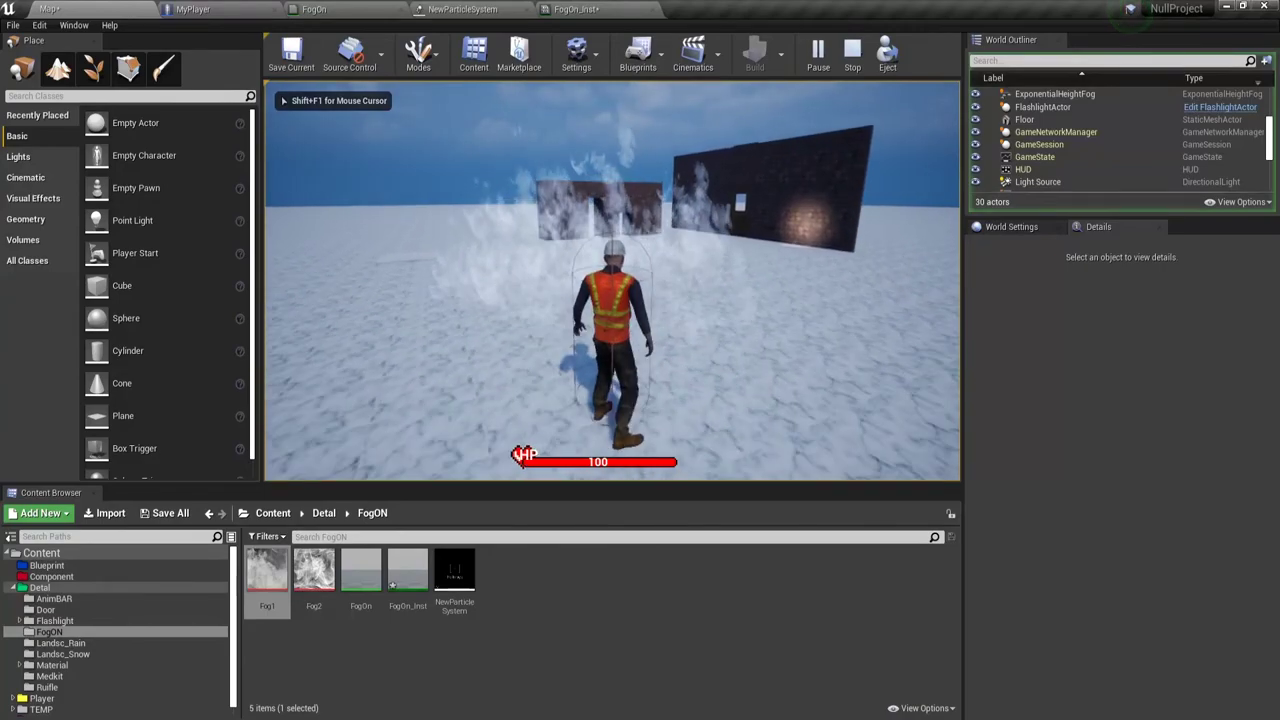
{"action": "key", "text": "w"}
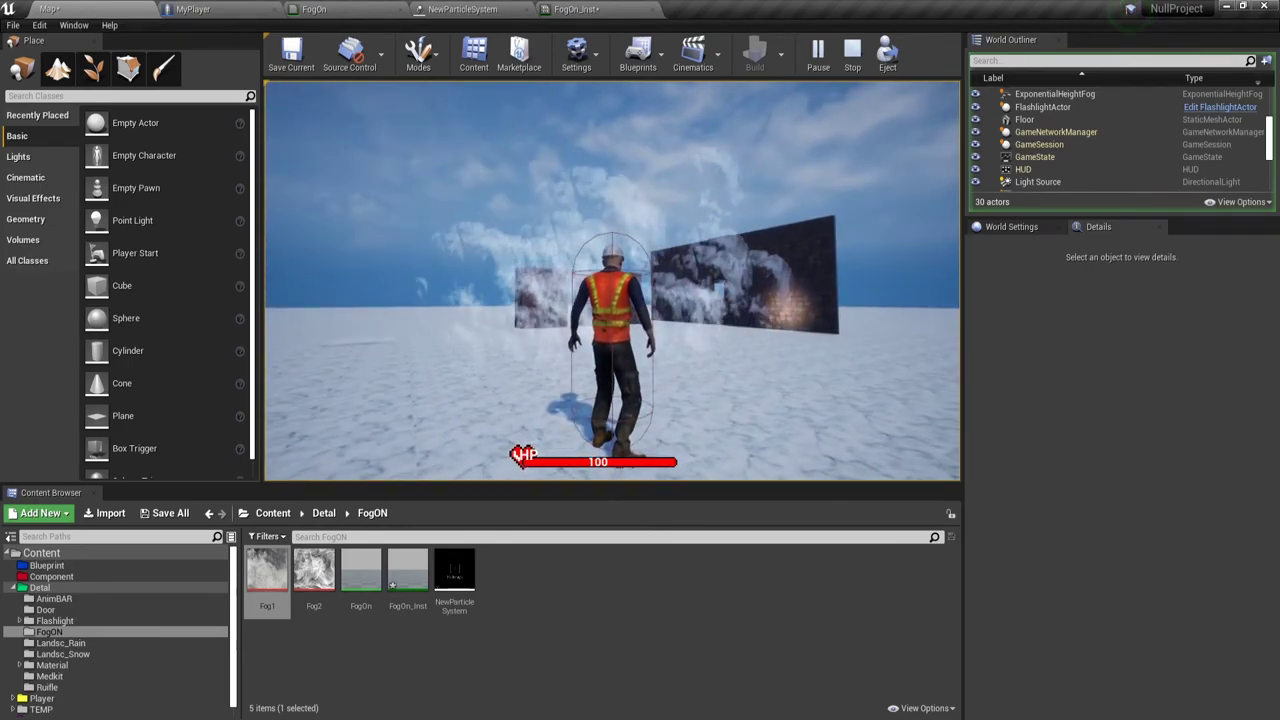
{"action": "key", "text": "w"}
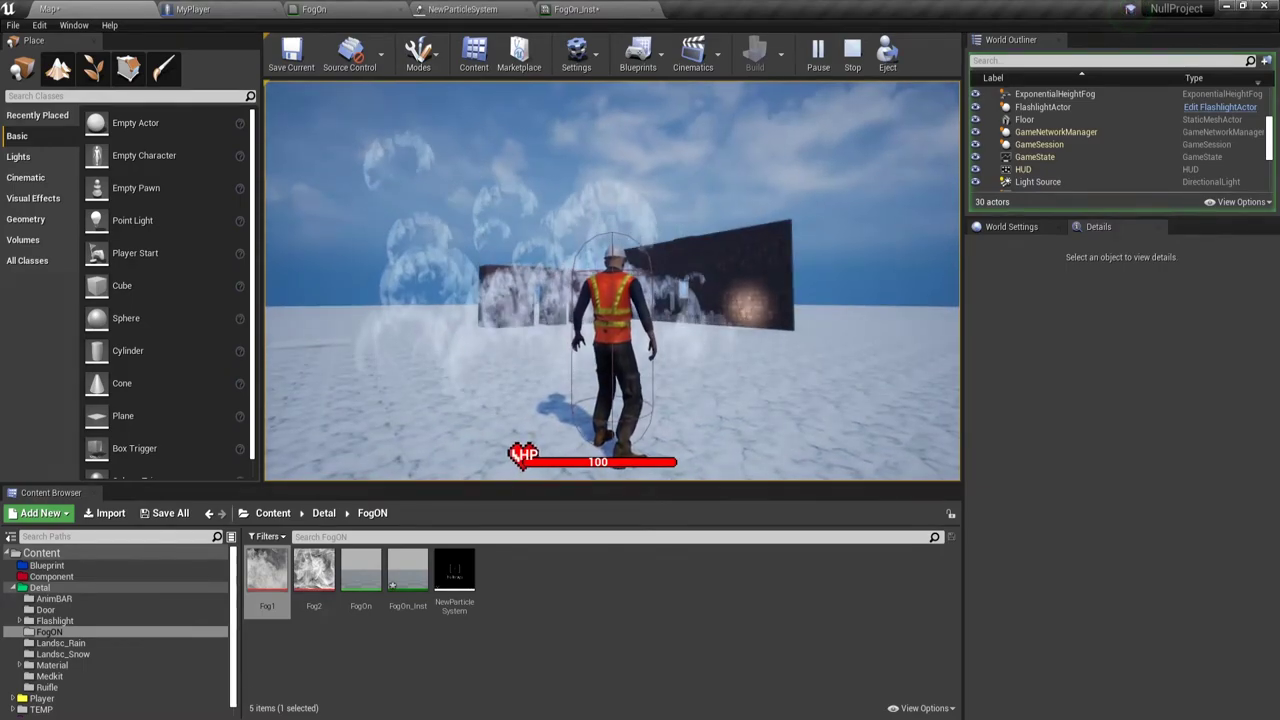
{"action": "key", "text": "w"}
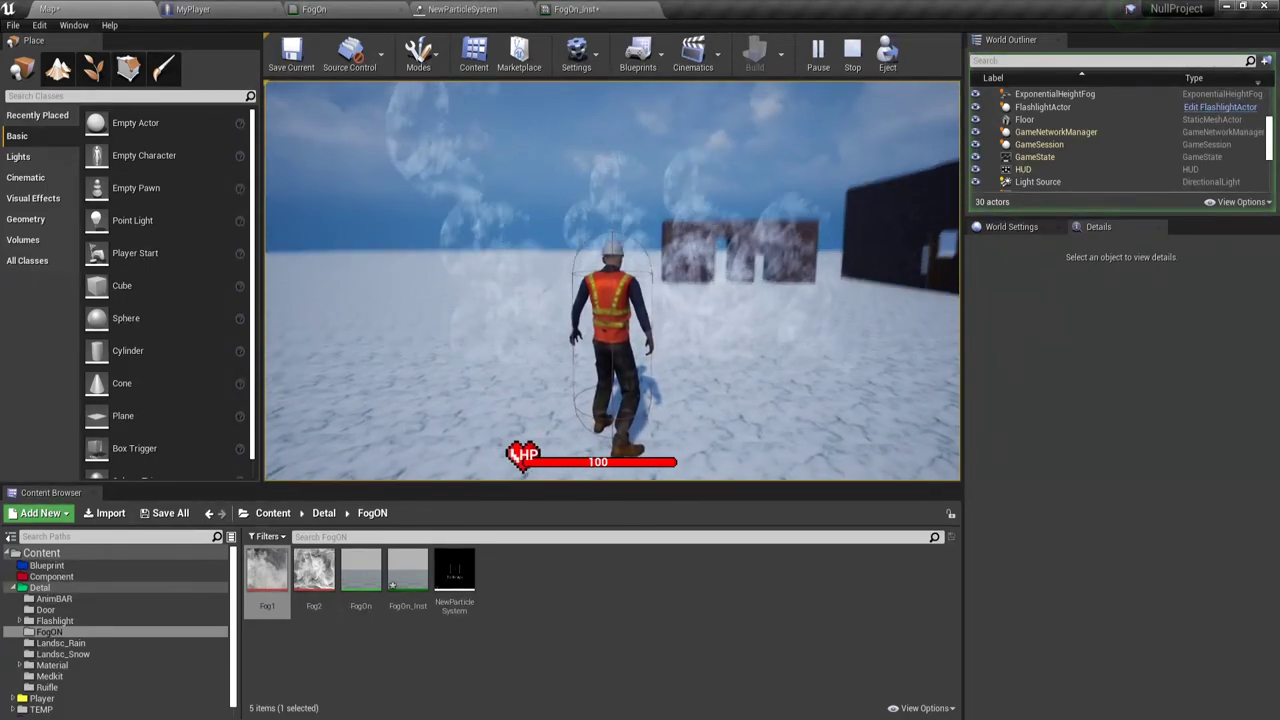
{"action": "key", "text": "w"}
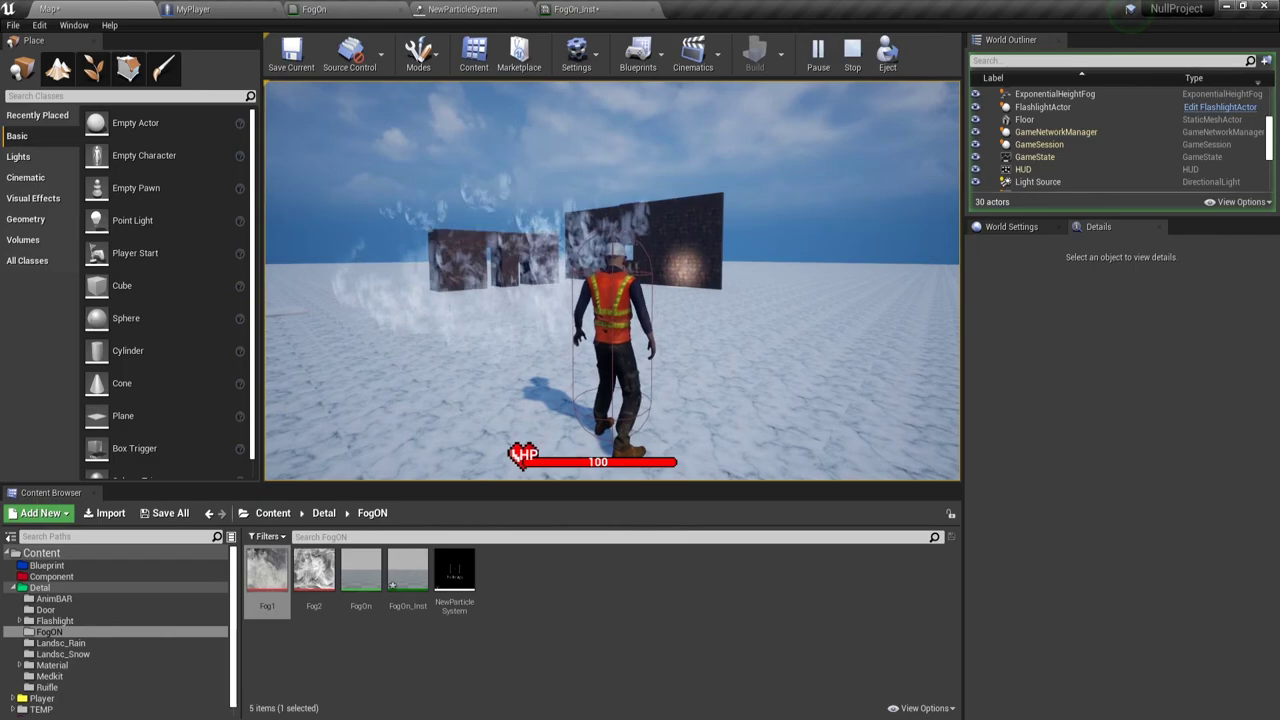
{"action": "key", "text": "Escape"}
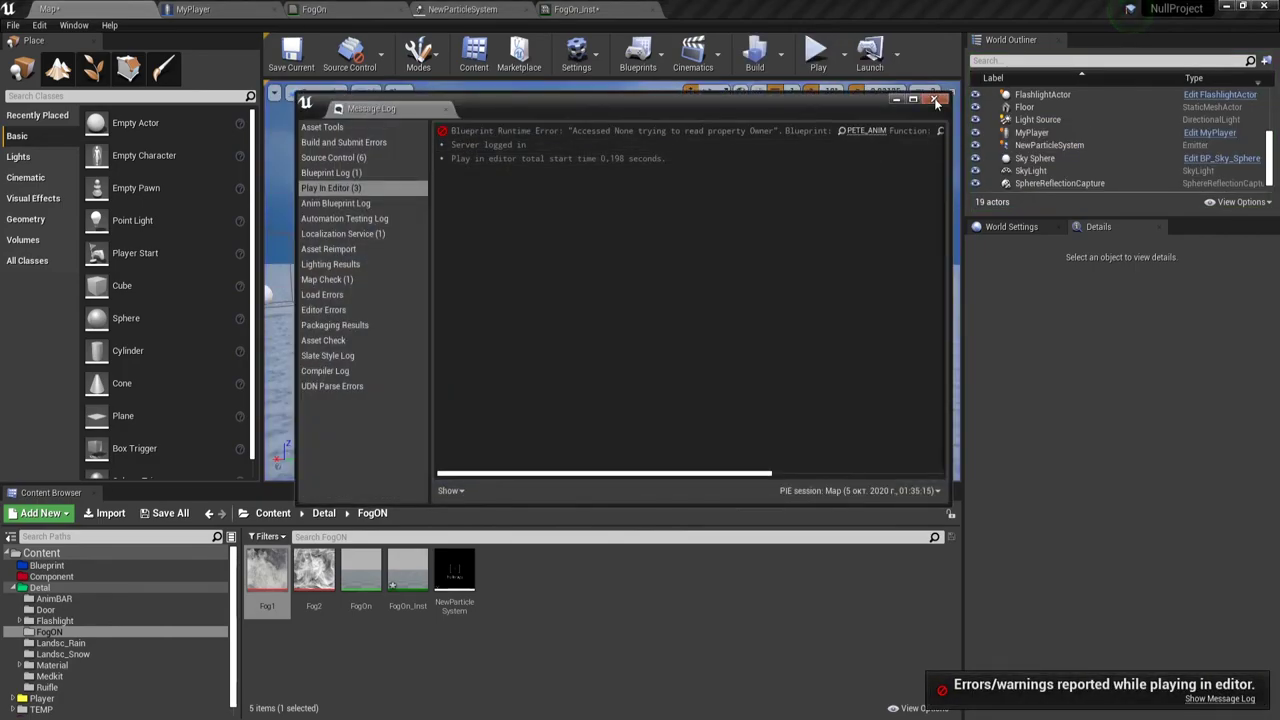
Close the Message Log and return to the NewParticleSystem editor after glancing at the FogOn material
{"action": "left_click", "coordinate": [930, 101]}
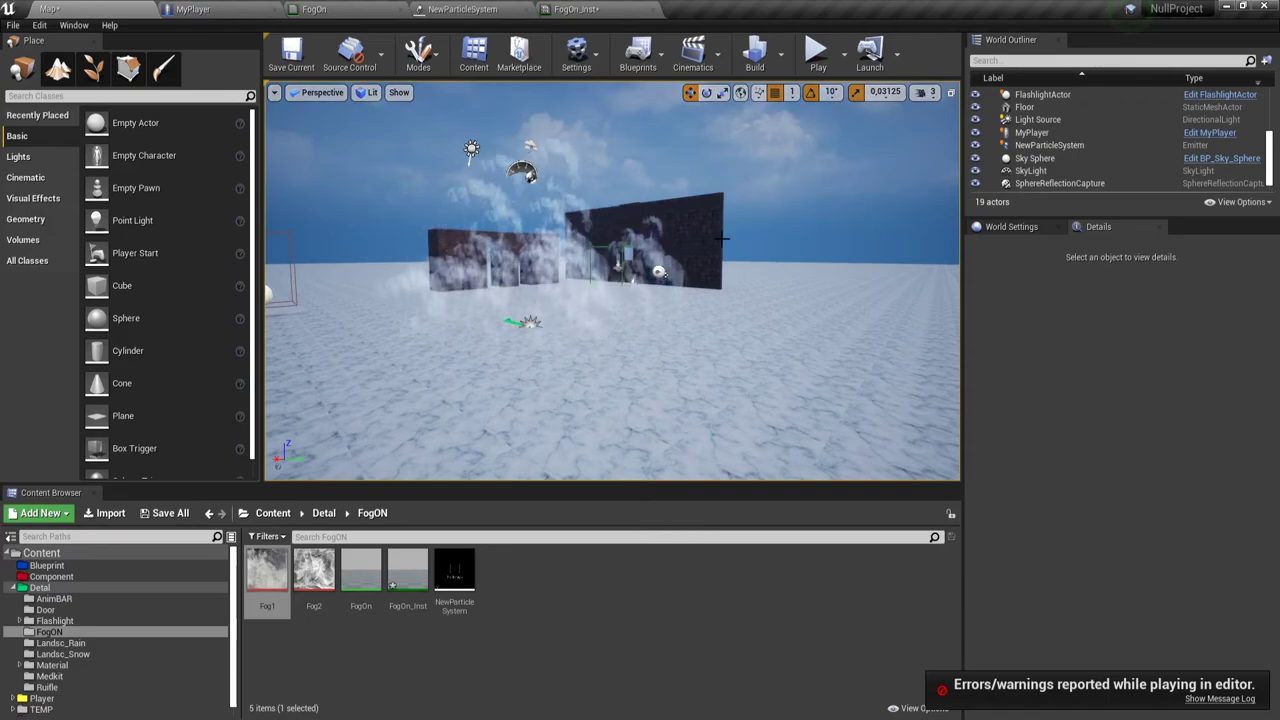
{"action": "left_click", "coordinate": [337, 12]}
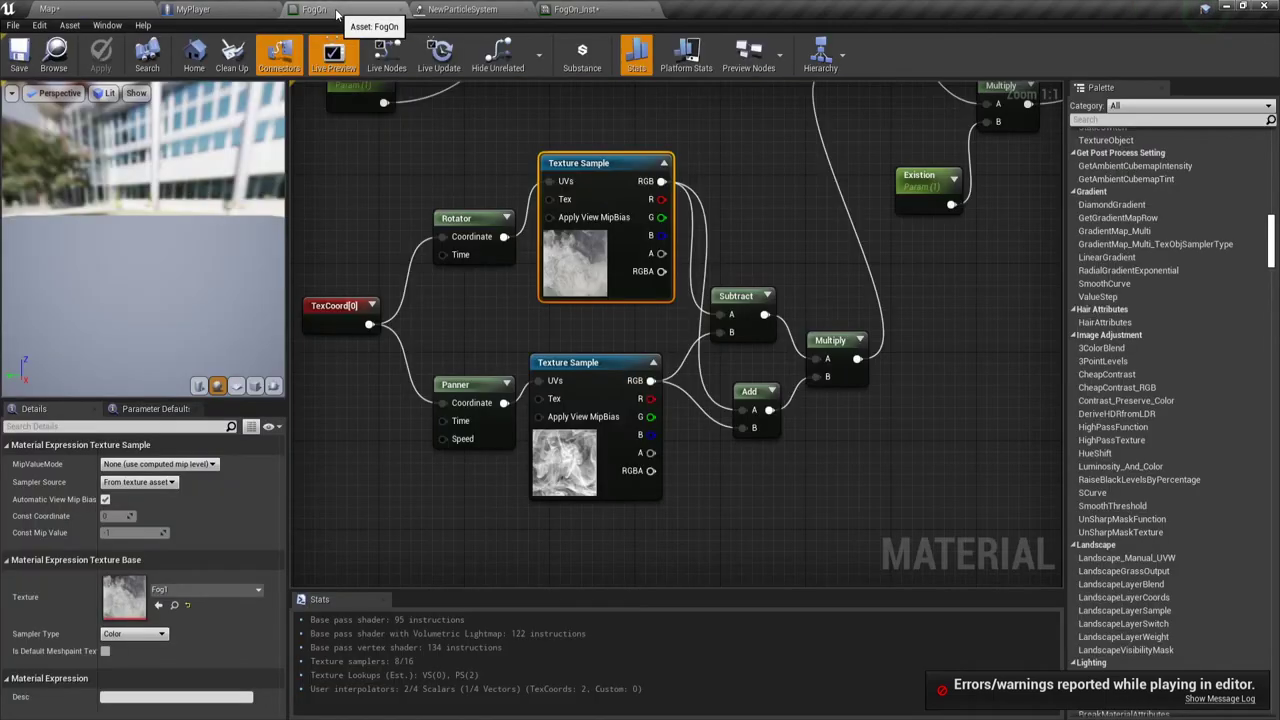
{"action": "left_click", "coordinate": [477, 8]}
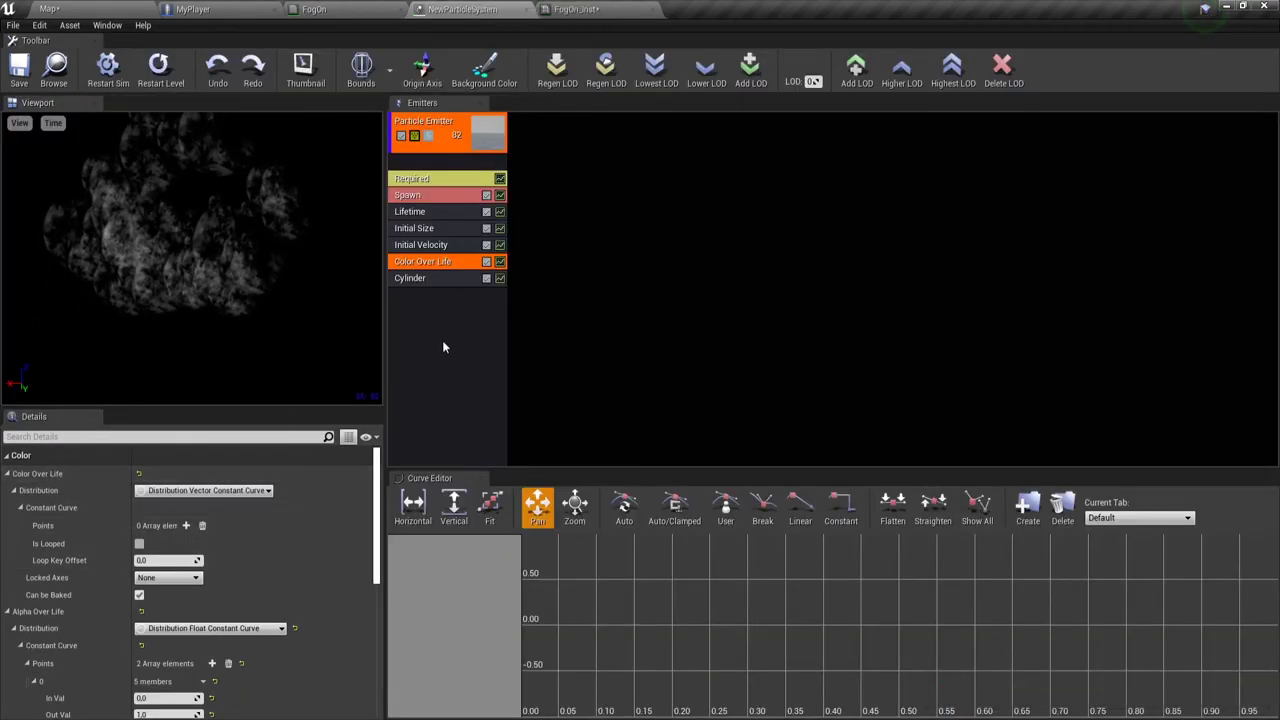
Set the Lifetime module's maximum to 2.0 so both minimum and maximum are 2.0
{"action": "left_click", "coordinate": [437, 229]}
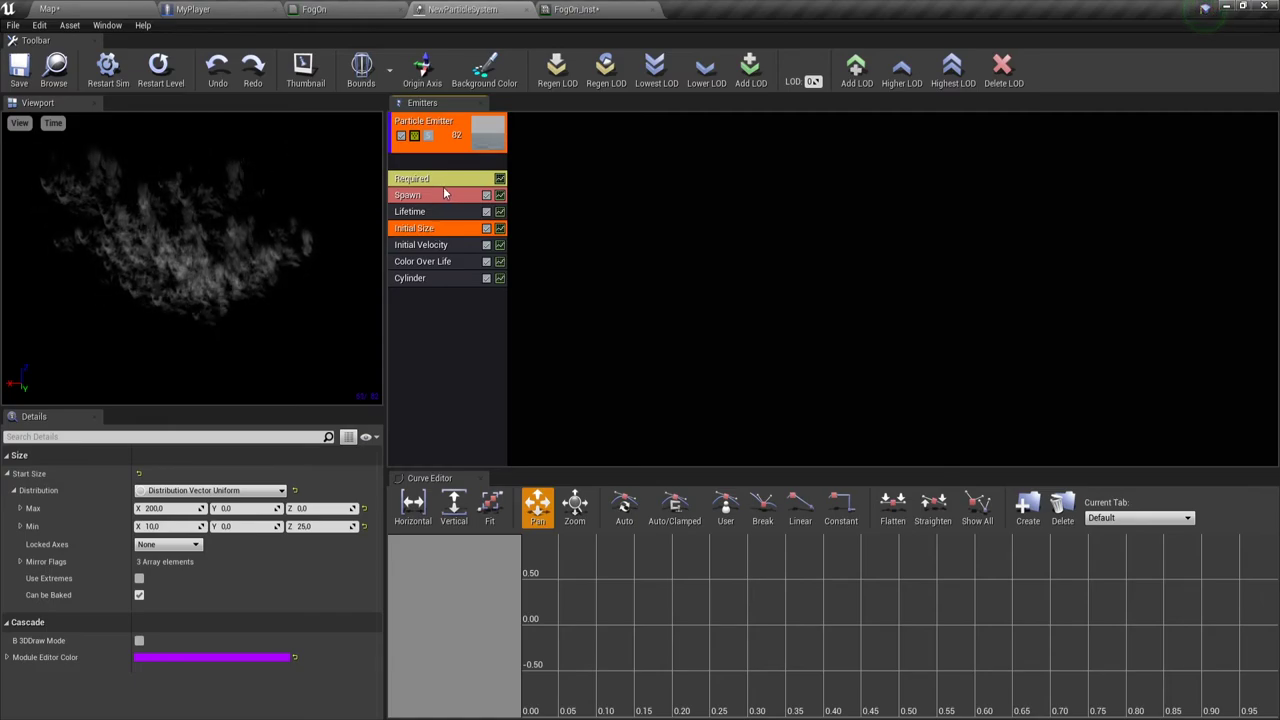
{"action": "left_click", "coordinate": [432, 199]}
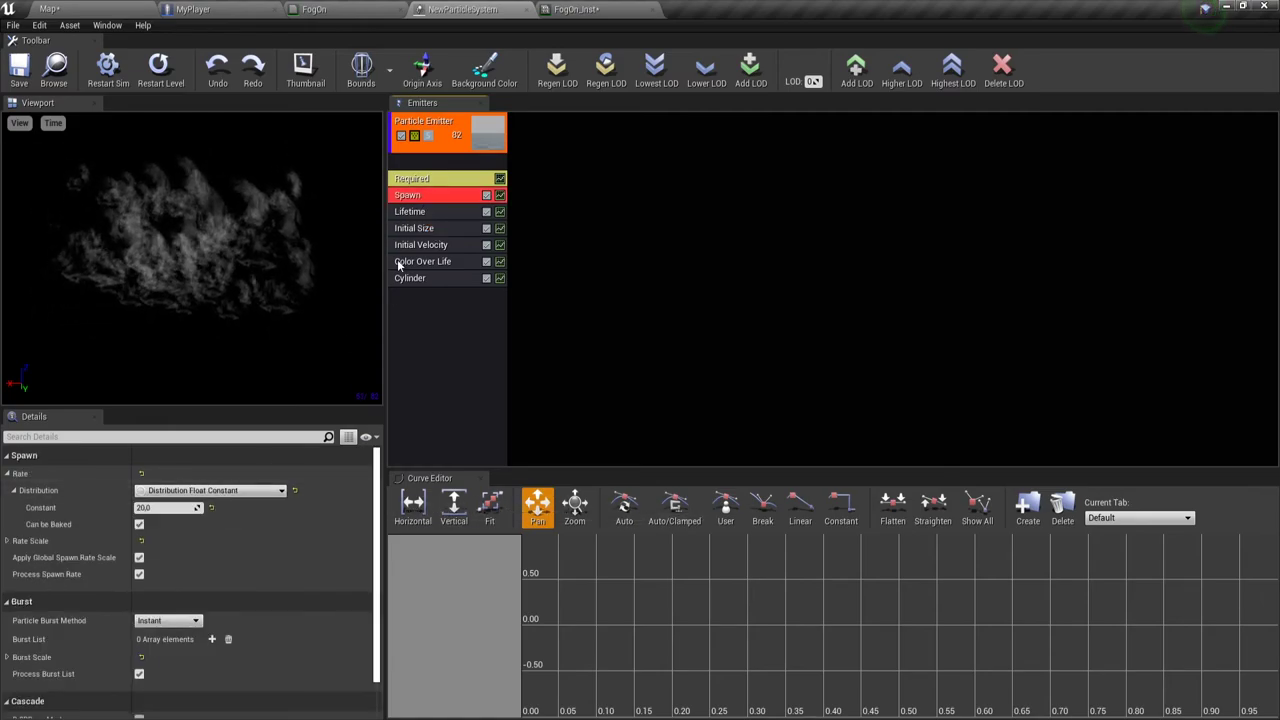
{"action": "left_click", "coordinate": [429, 214]}
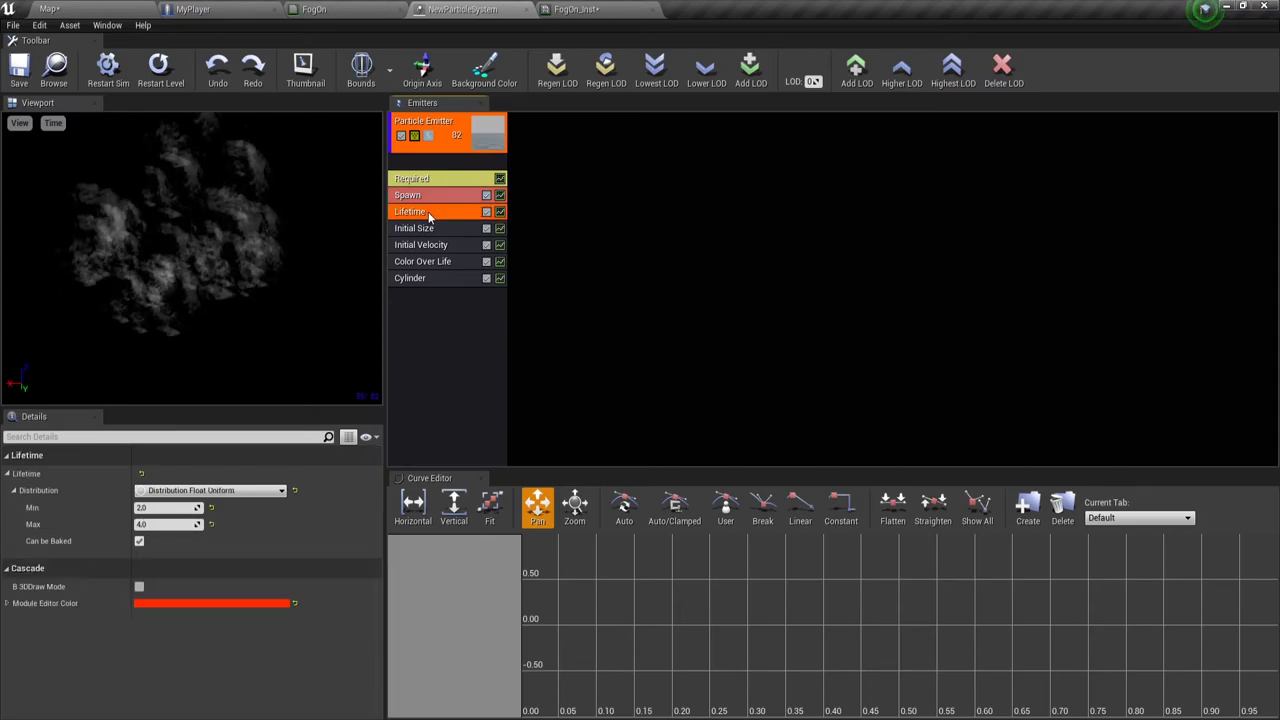
{"action": "left_click", "coordinate": [163, 524]}
{"action": "type", "text": "2"}
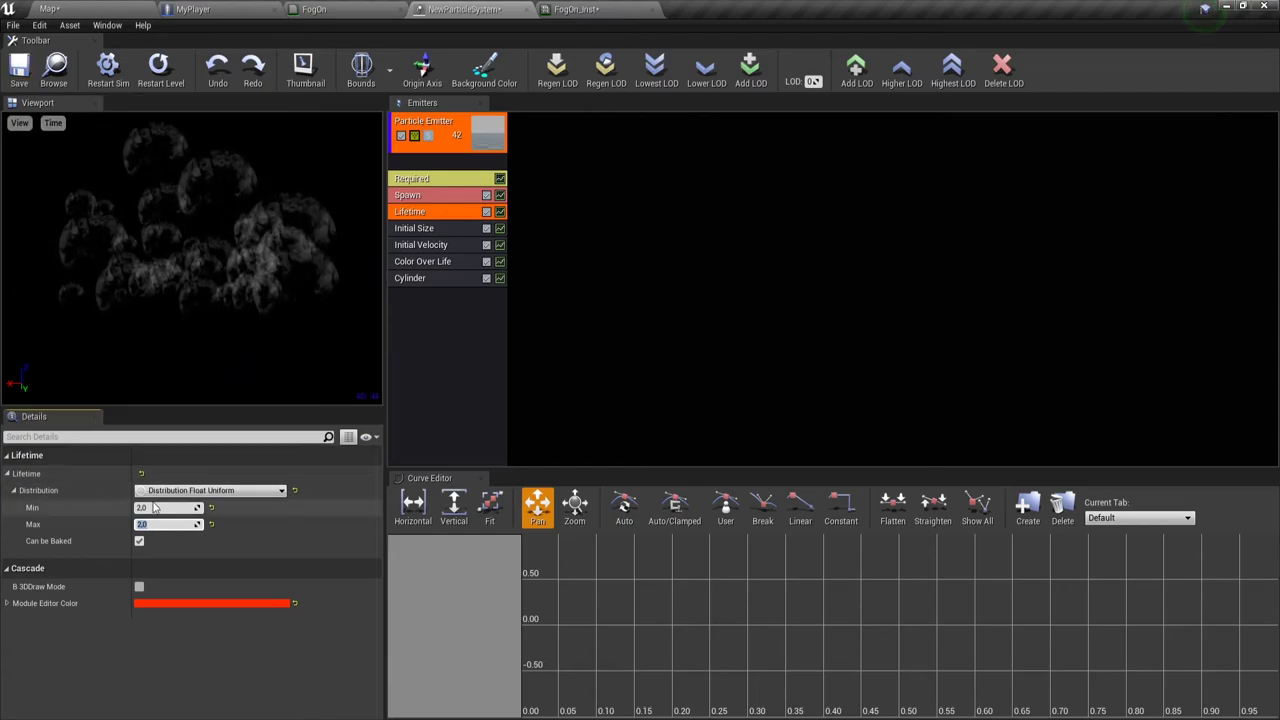
{"action": "key", "text": "Return"}
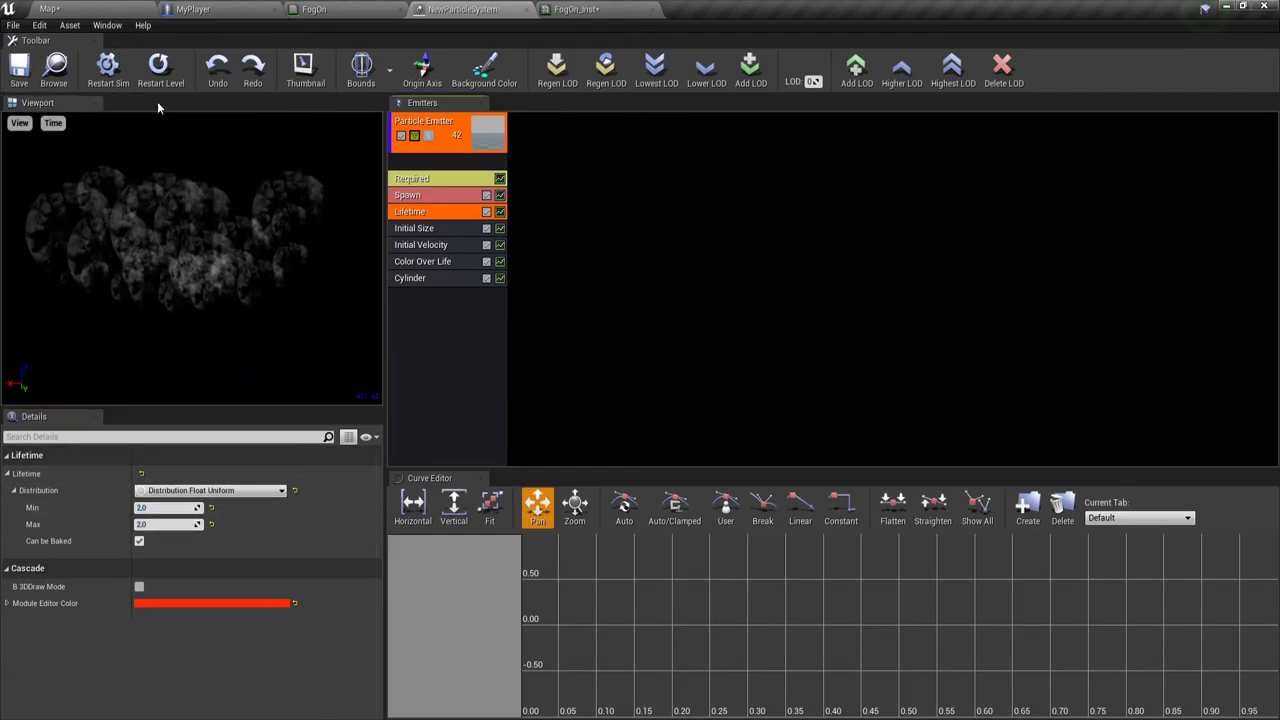
In the Map, undo the accidental enlargement of the Floor and select the fog particle actor
{"action": "left_click", "coordinate": [50, 9]}
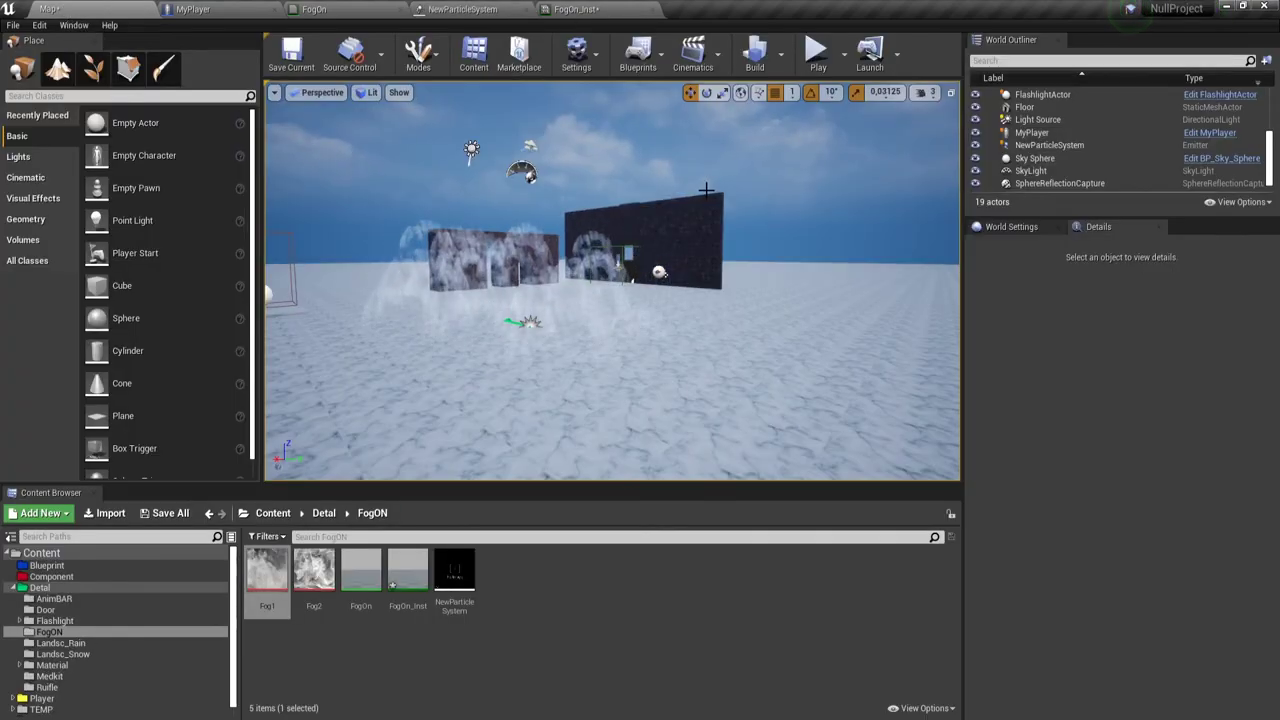
{"action": "scroll", "coordinate": [554, 303], "scroll_direction": "down", "scroll_amount": 3}
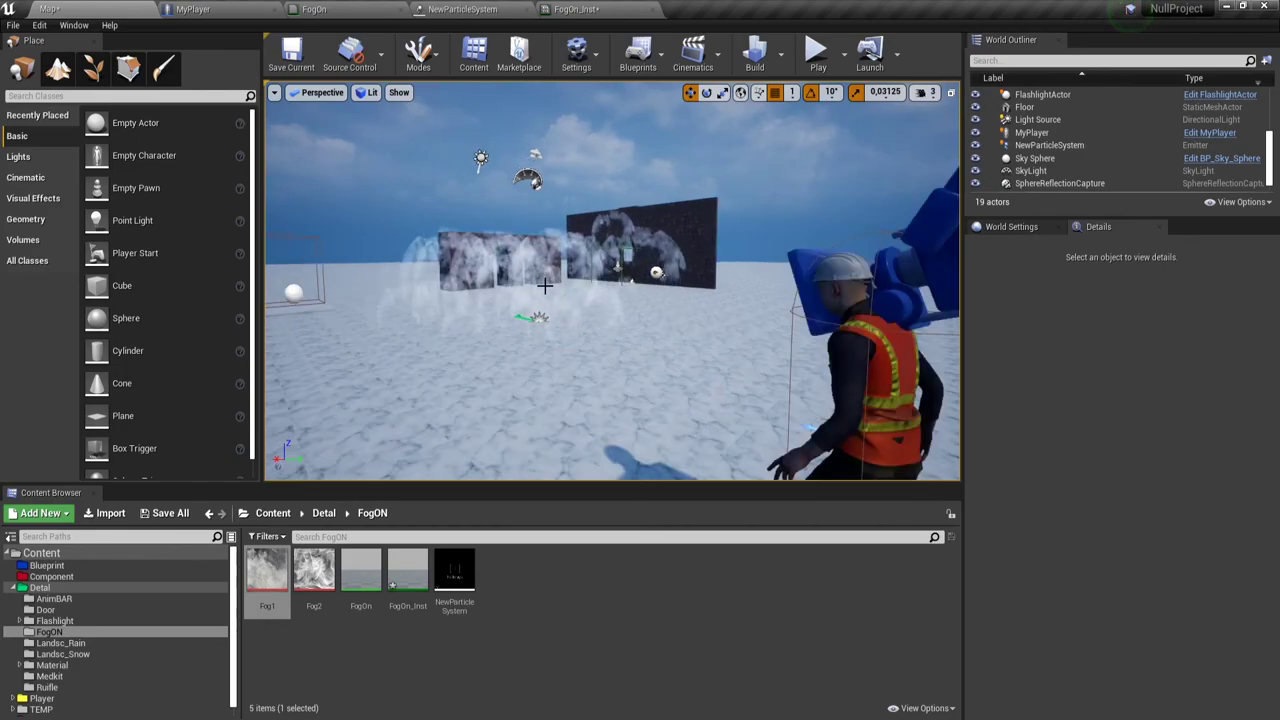
{"action": "left_click", "coordinate": [548, 312]}
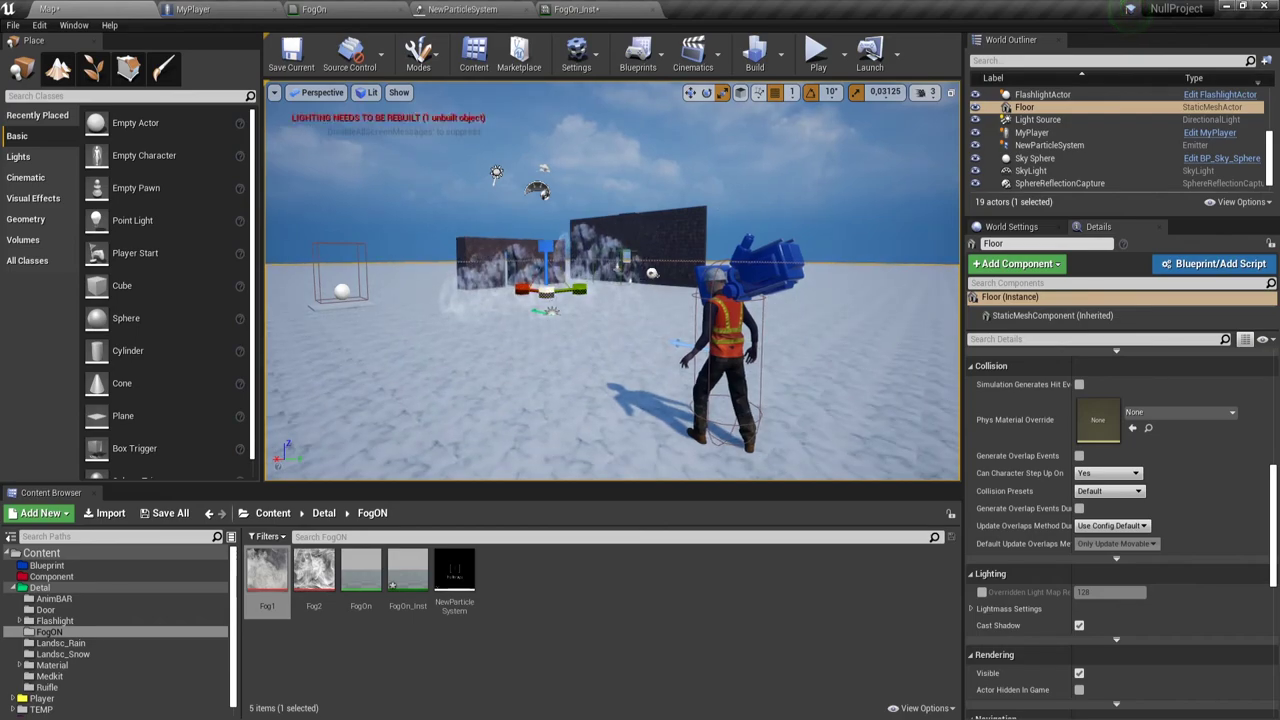
{"action": "left_click_drag", "start_coordinate": [549, 296], "coordinate": [549, 150]}
{"action": "key", "text": "ctrl+z"}
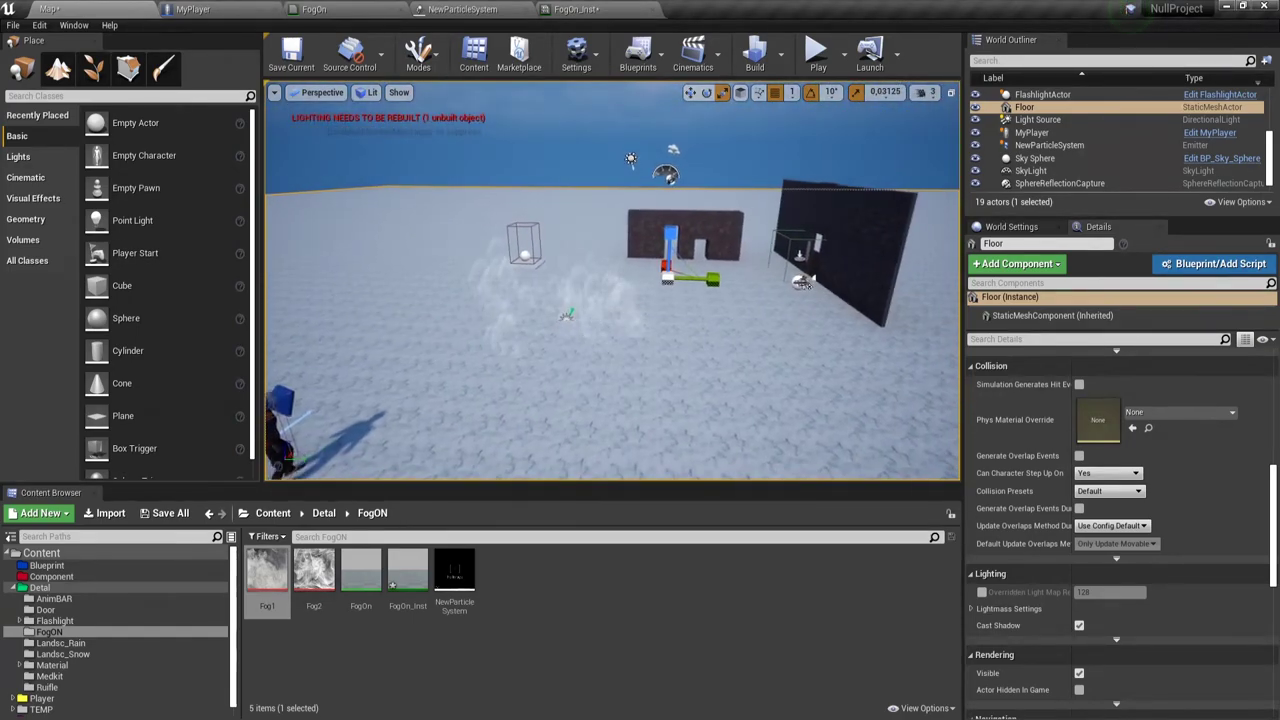
{"action": "left_click", "coordinate": [566, 317]}
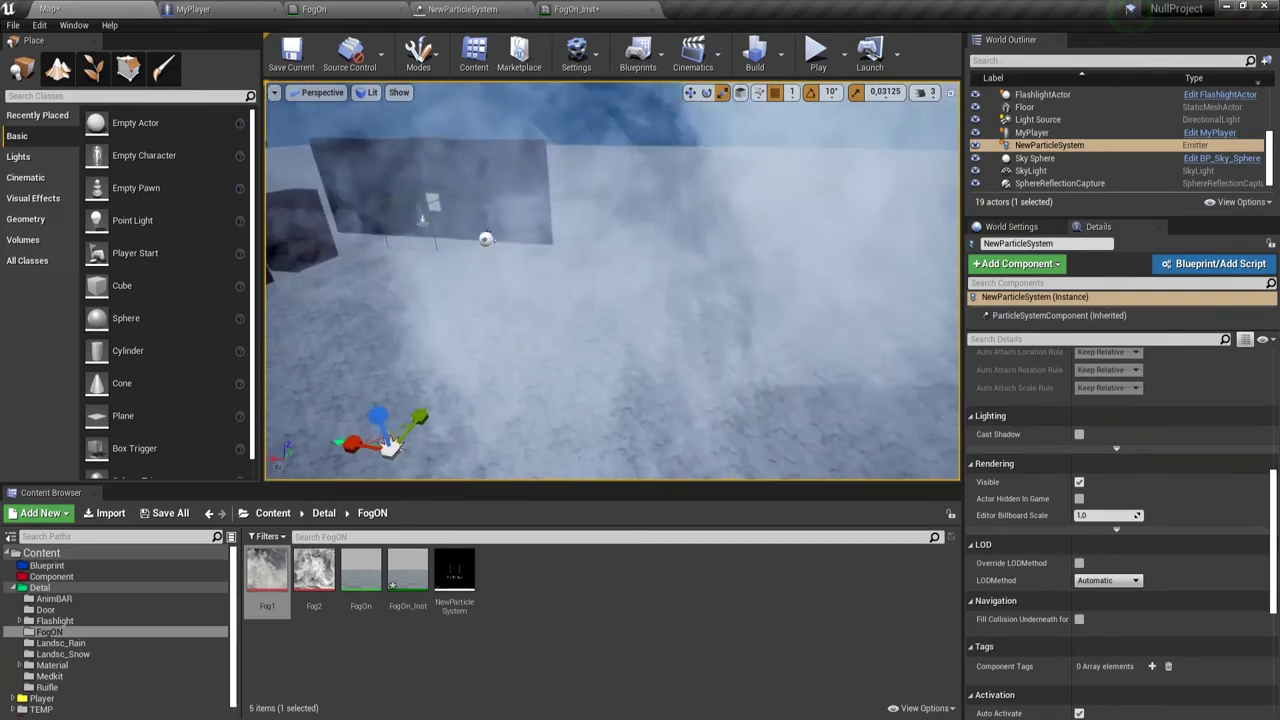
Play-test the fog in the level, then stop and close the Message Log
{"action": "left_click", "coordinate": [816, 60]}
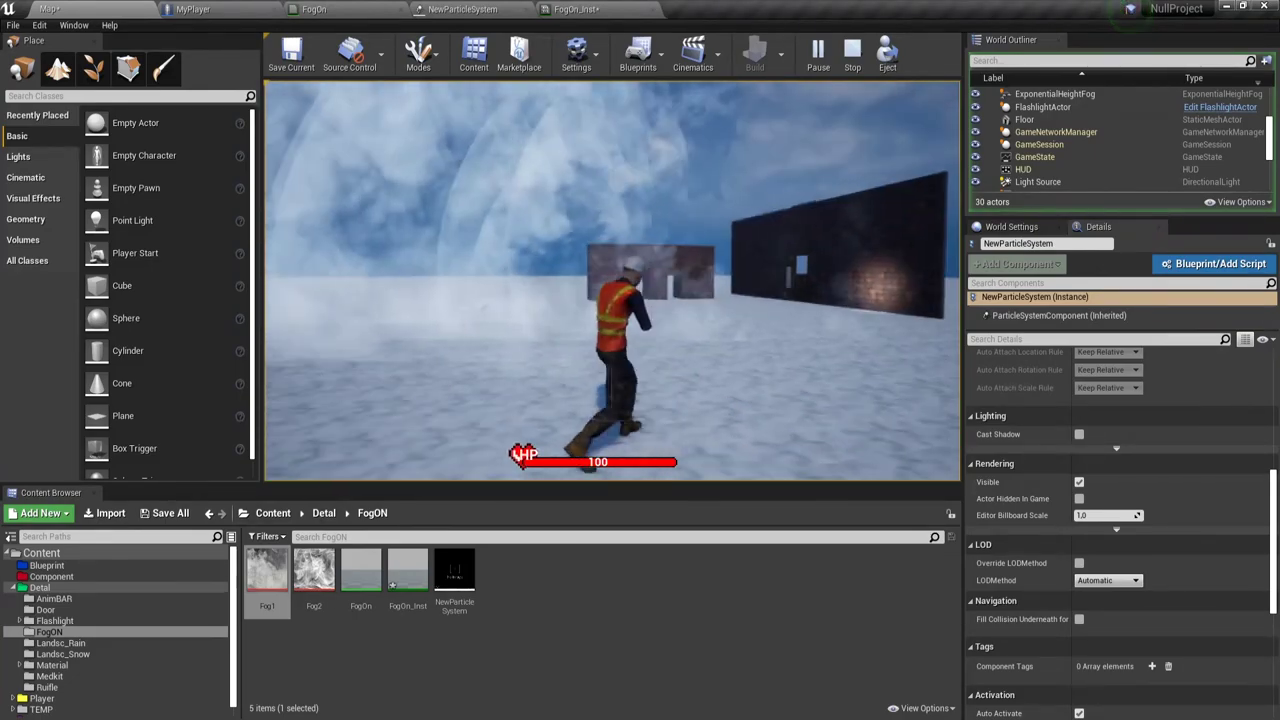
{"action": "key", "text": "Escape"}
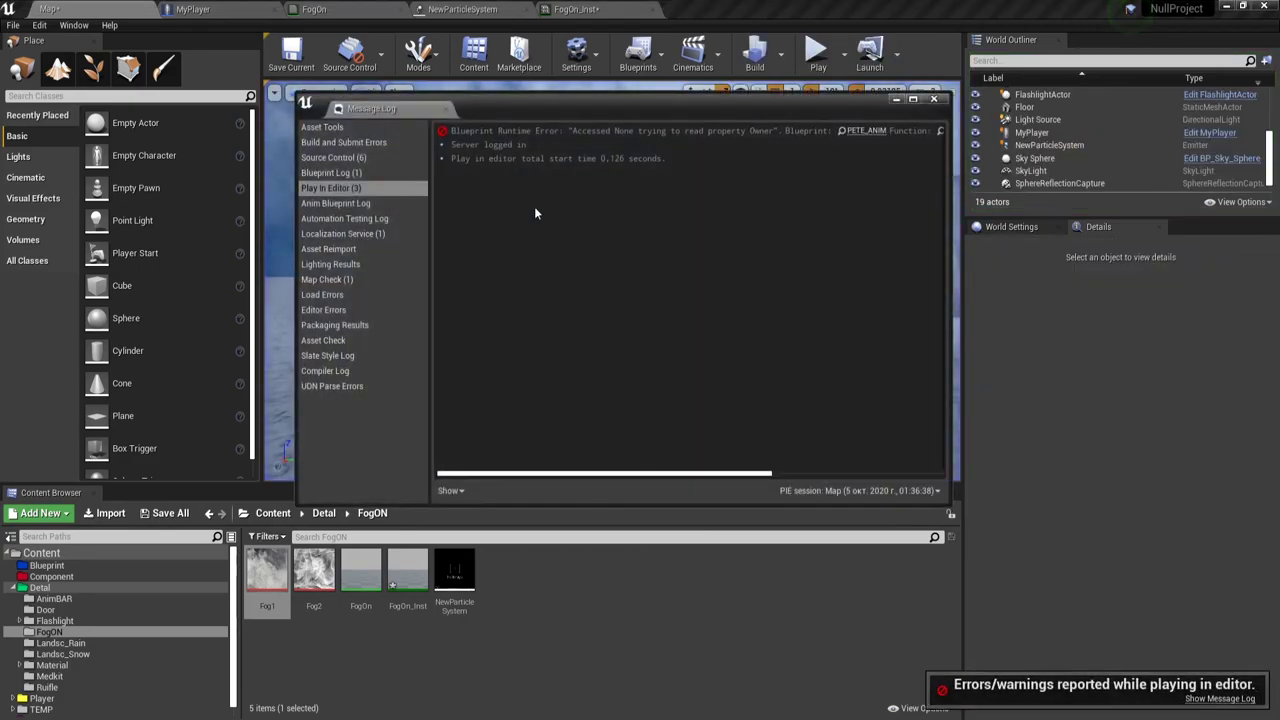
{"action": "left_click", "coordinate": [705, 311]}
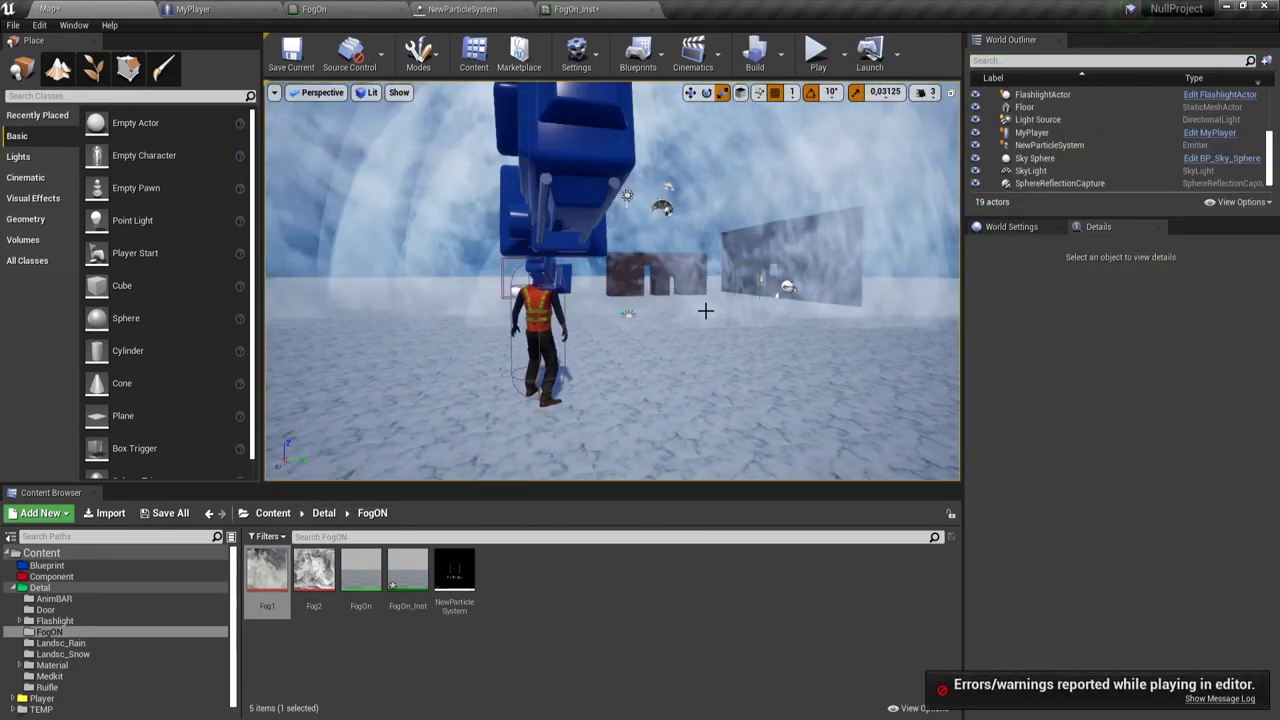
Orbit the viewport to look over the fog, then bring the particle editor back up
{"action": "scroll", "coordinate": [705, 311], "scroll_direction": "down", "scroll_amount": 10}
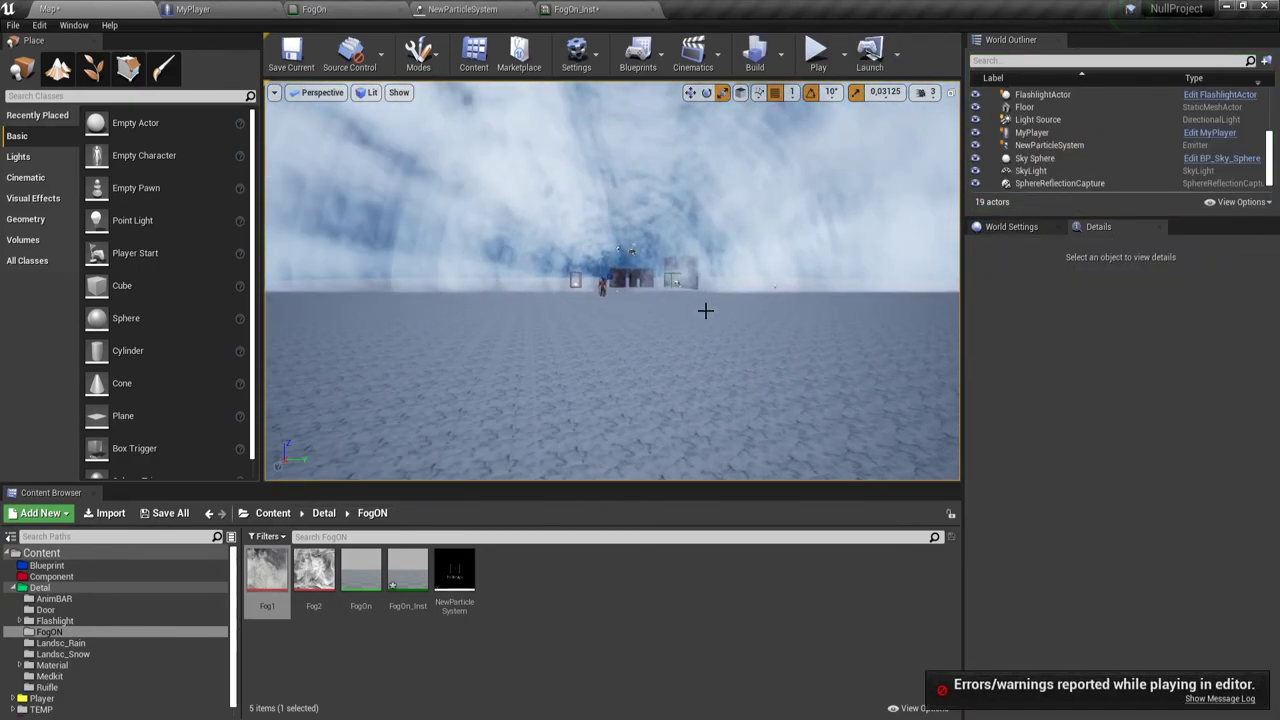
{"action": "mouse_move", "coordinate": [705, 311]}
{"action": "right_mouse_down"}
{"action": "mouse_move", "coordinate": [705, 360]}
{"action": "mouse_move", "coordinate": [705, 300]}
{"action": "right_mouse_up"}
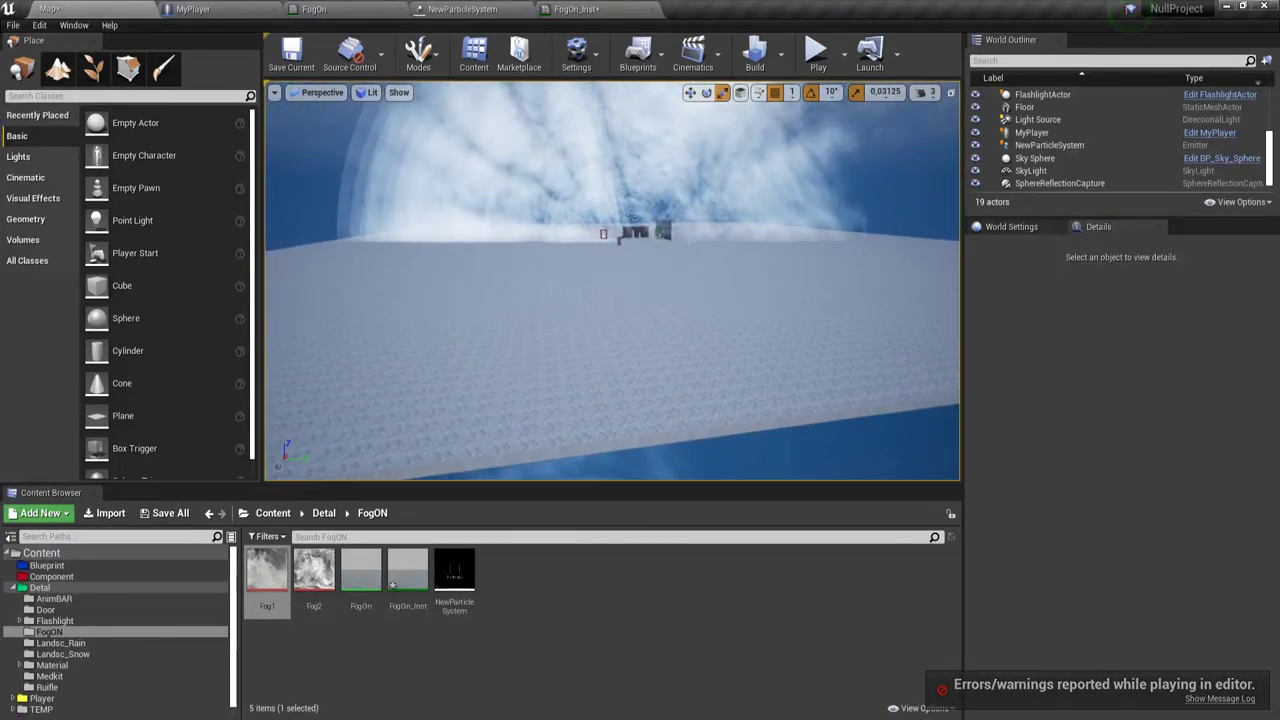
{"action": "right_click_drag", "start_coordinate": [705, 300], "coordinate": [671, 307]}
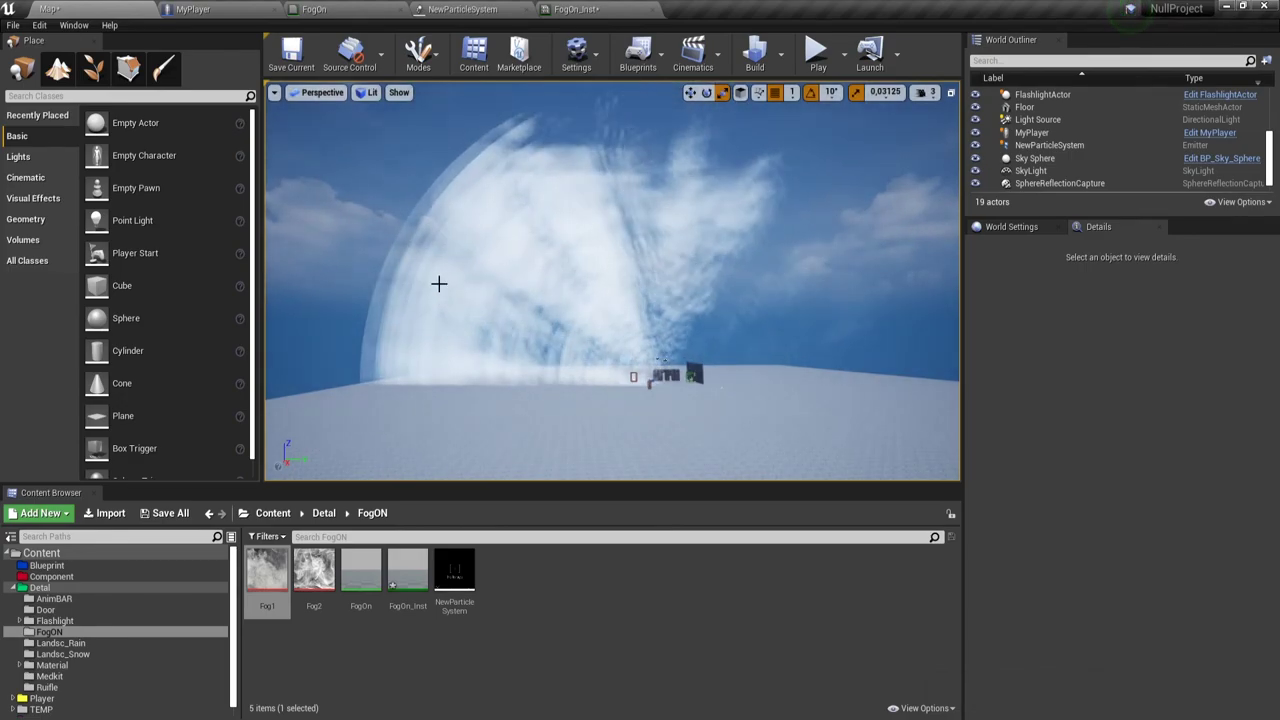
{"action": "left_click", "coordinate": [600, 10]}
Set the Cylinder module's Start Radius to 100 and Start Height to 300, save, and return to the Map
{"action": "left_click", "coordinate": [492, 12]}
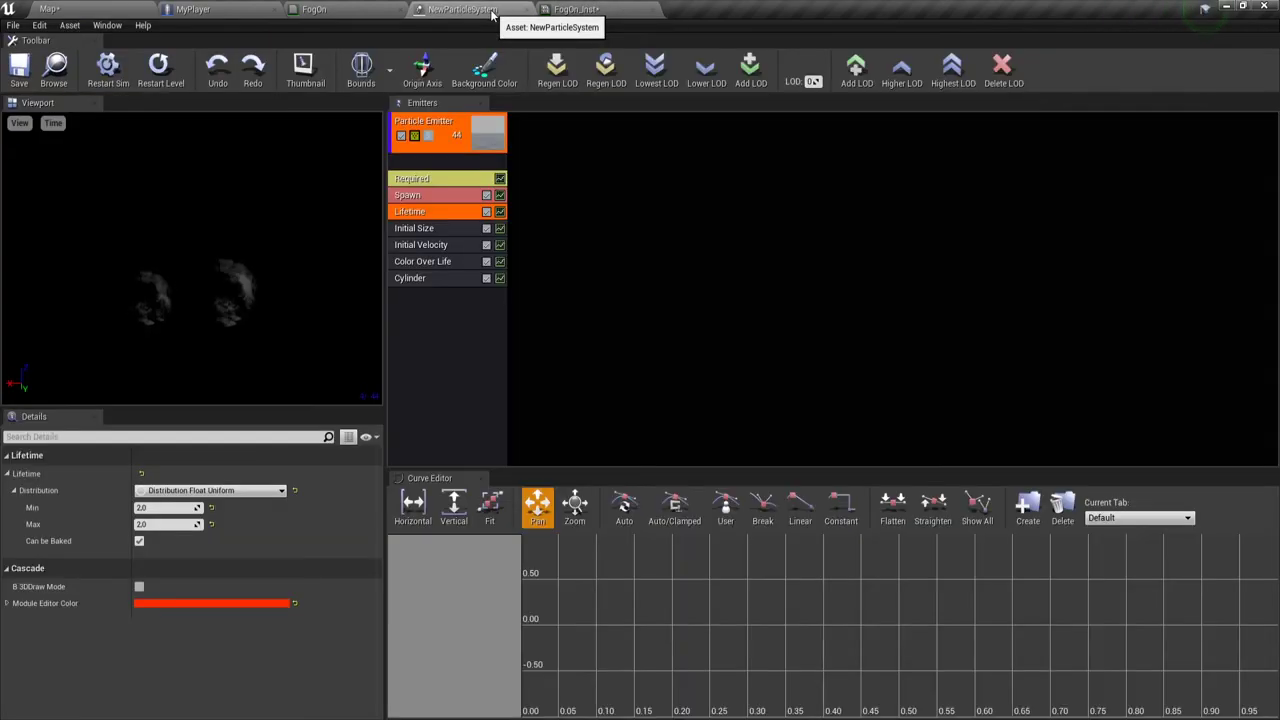
{"action": "left_click", "coordinate": [426, 280]}
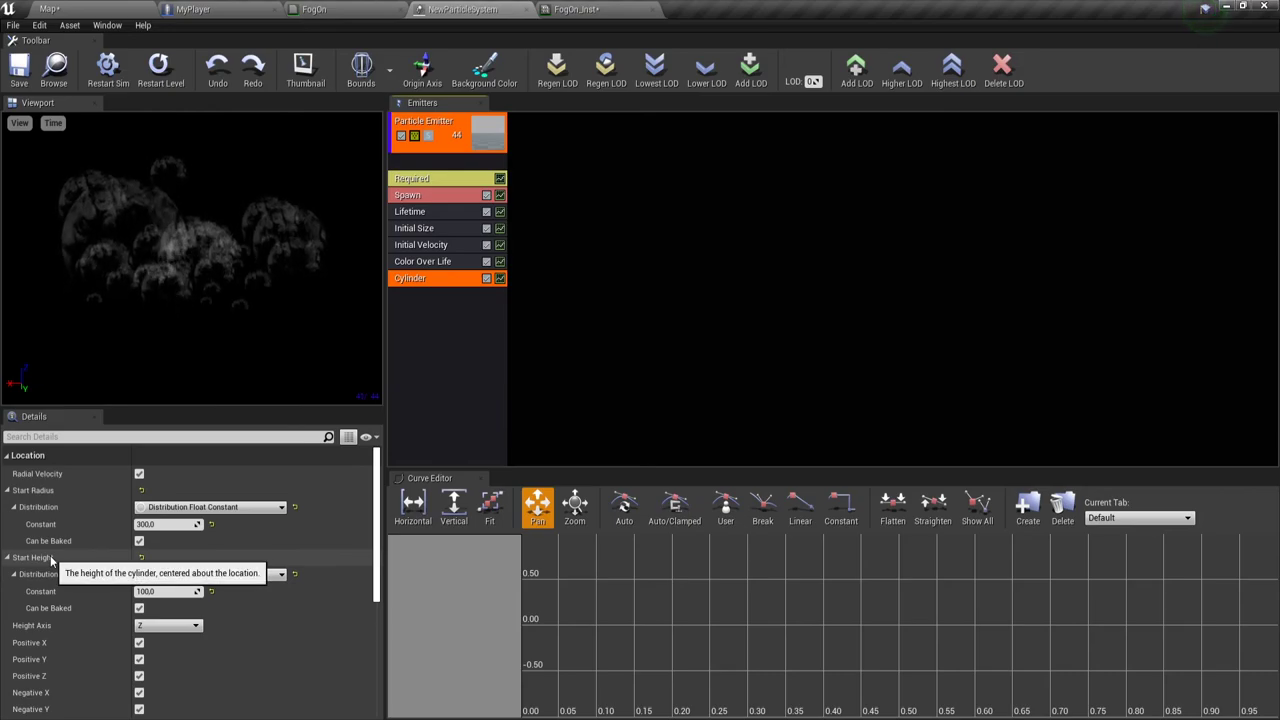
{"action": "left_click", "coordinate": [146, 524]}
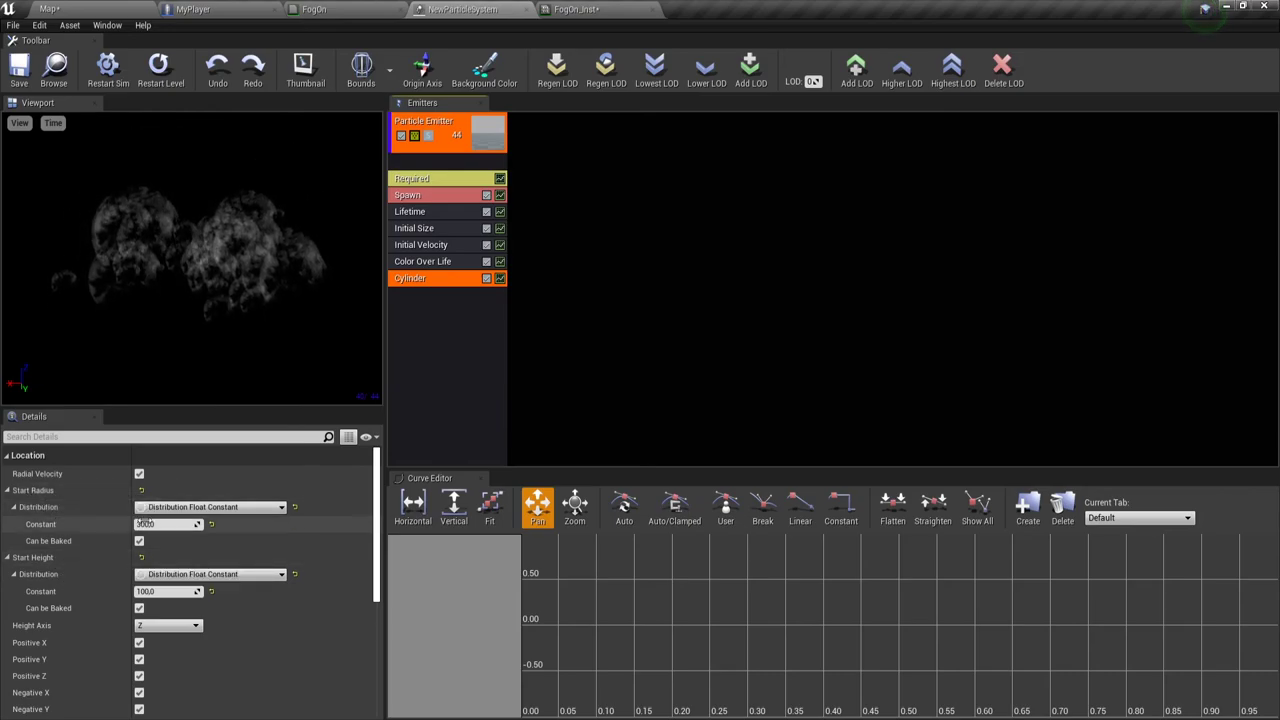
{"action": "key", "text": "Return"}
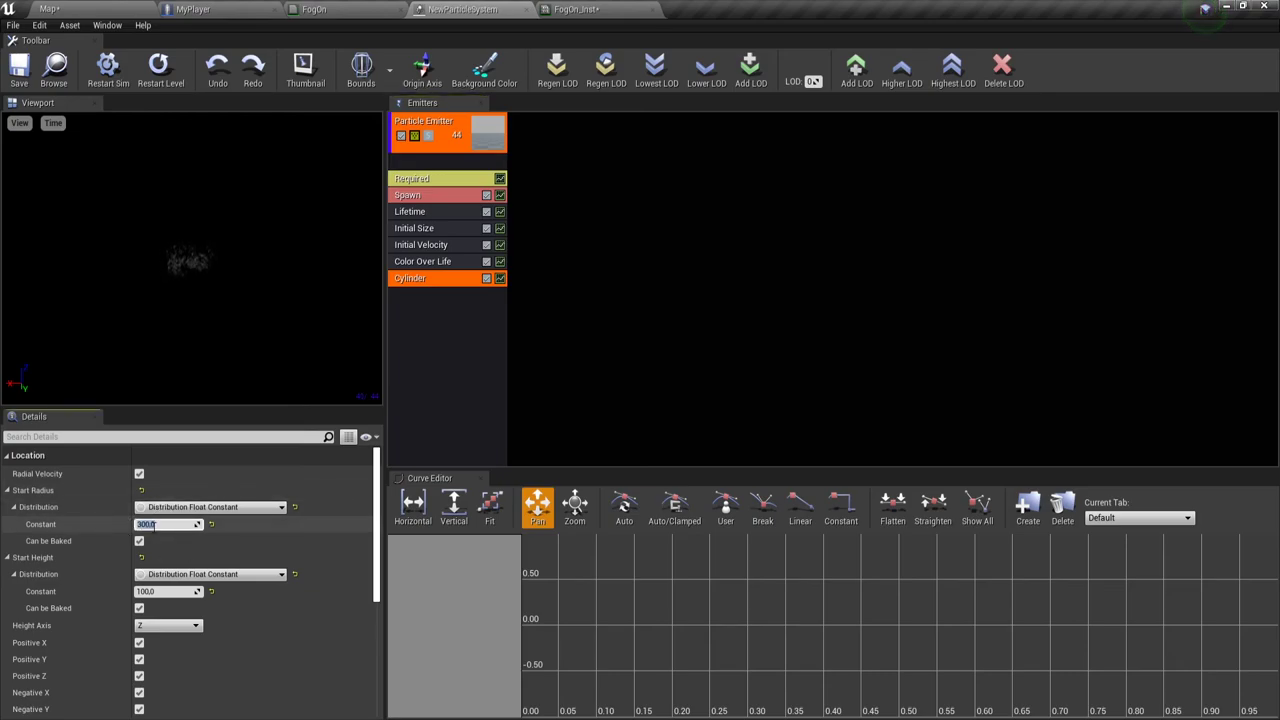
{"action": "left_click", "coordinate": [157, 591]}
{"action": "type", "text": "300"}
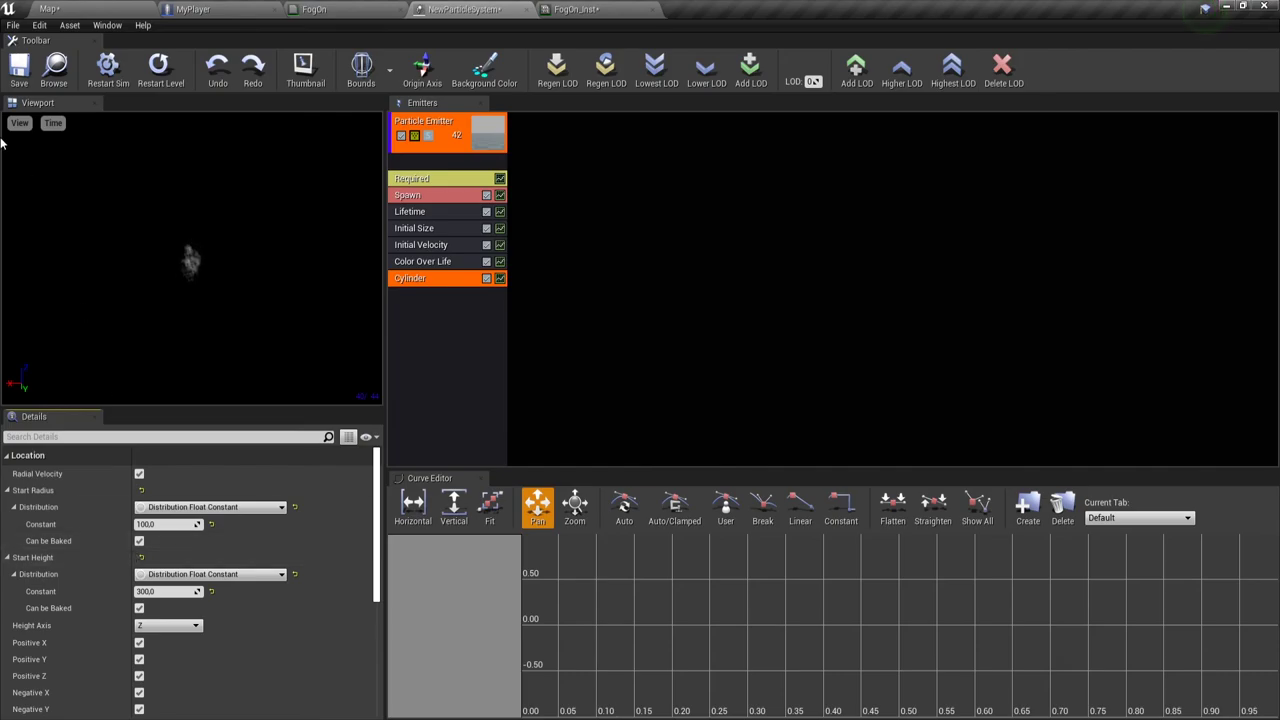
{"action": "left_click", "coordinate": [20, 70]}
{"action": "left_click", "coordinate": [49, 8]}
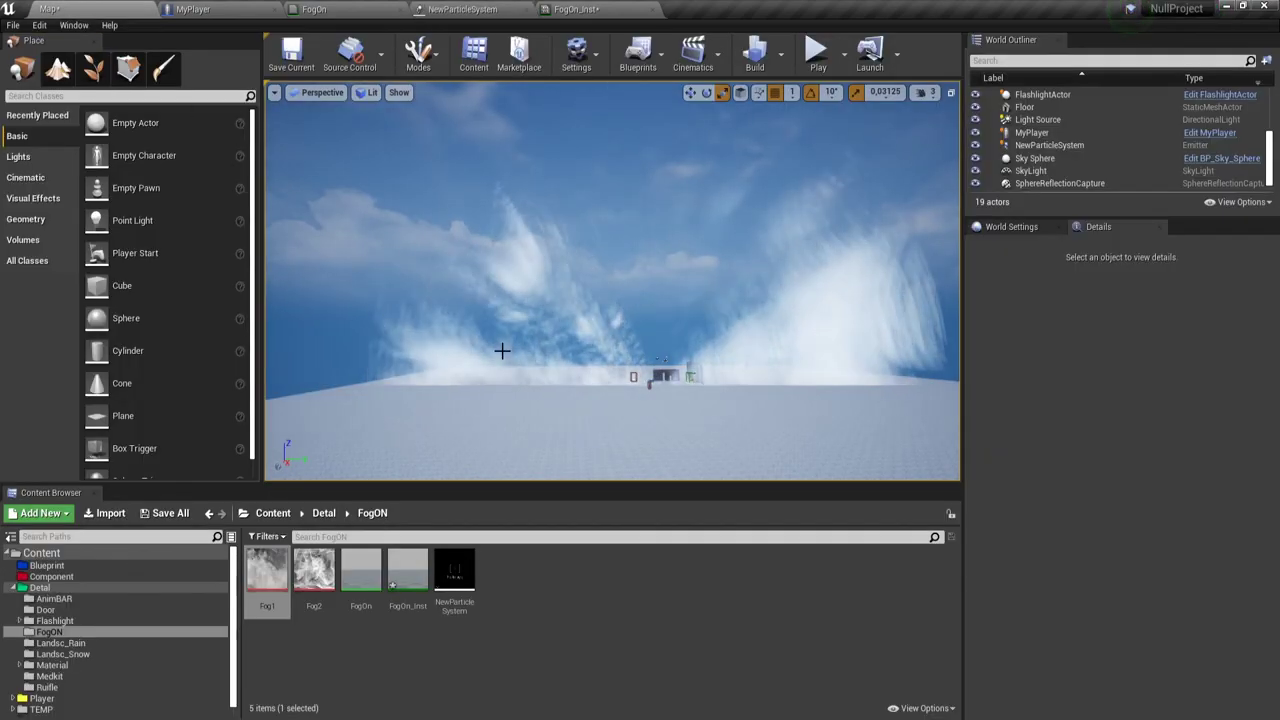
Back in the Map, move the view toward the fog and select the NewParticleSystem actor
{"action": "left_click", "coordinate": [466, 12]}
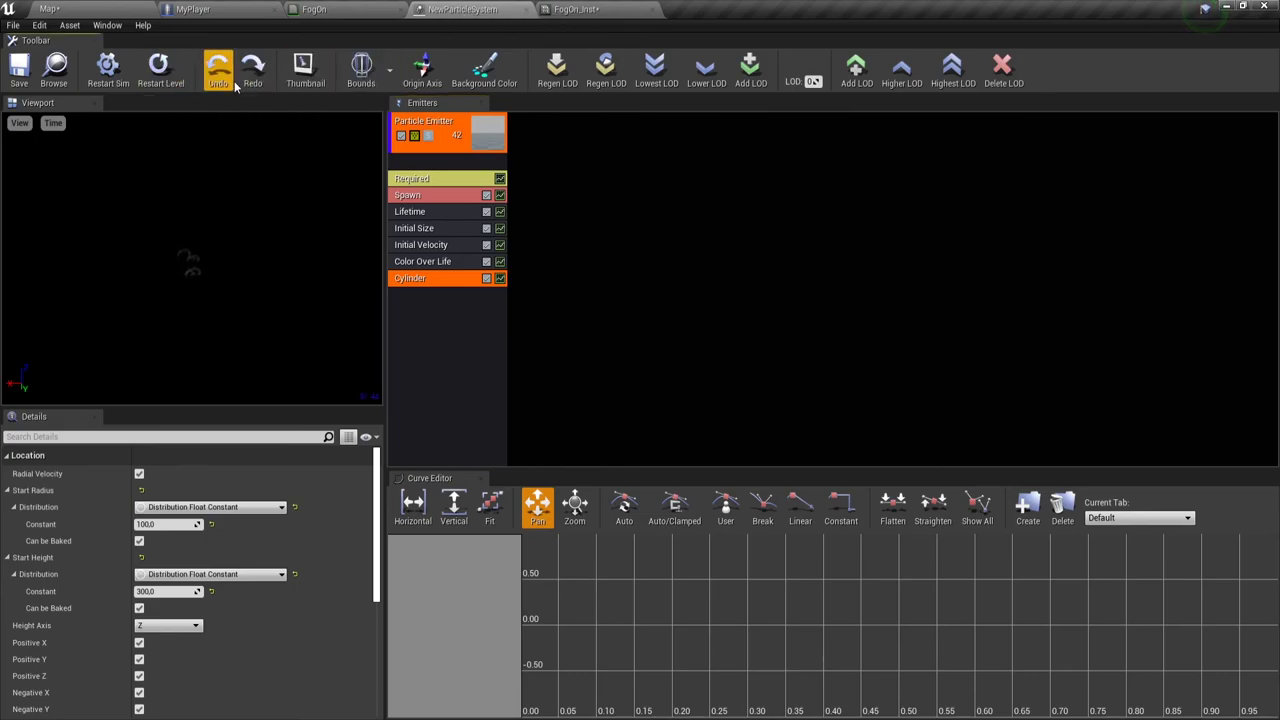
{"action": "left_click", "coordinate": [42, 8]}
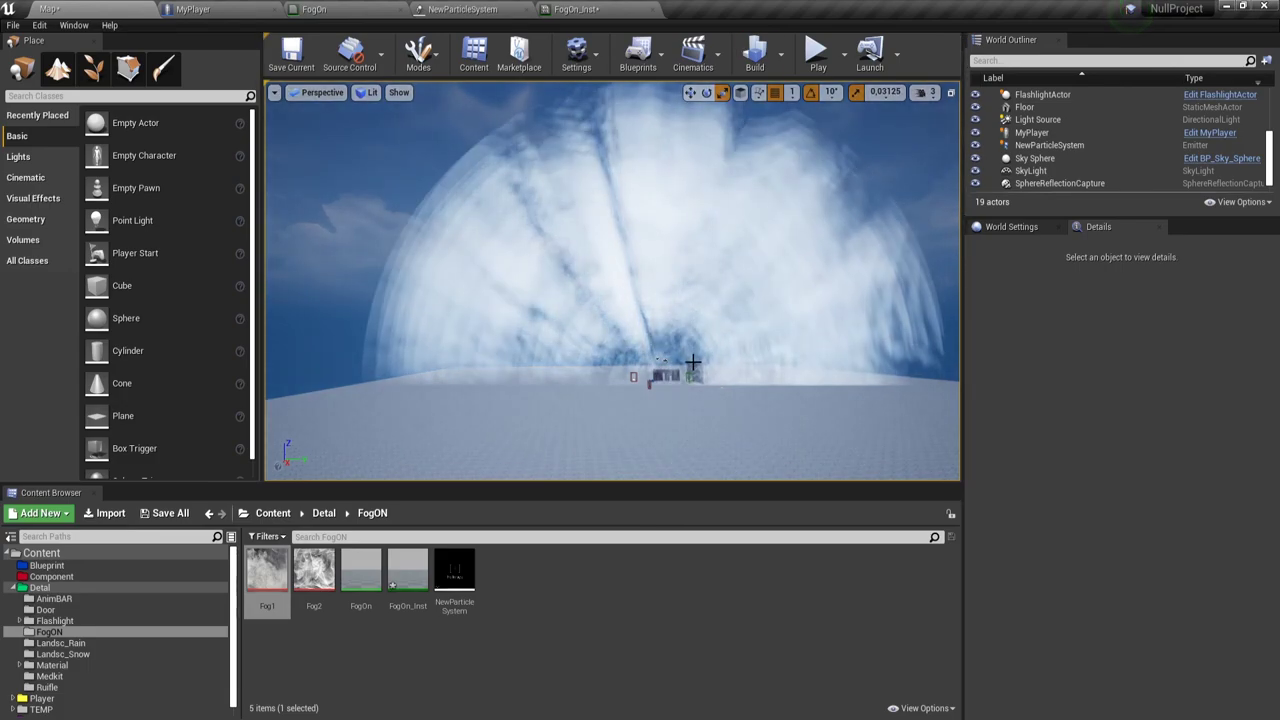
{"action": "mouse_move", "coordinate": [693, 362]}
{"action": "right_mouse_down"}
{"action": "mouse_move", "coordinate": [693, 330]}
{"action": "mouse_move", "coordinate": [693, 375]}
{"action": "right_mouse_up"}
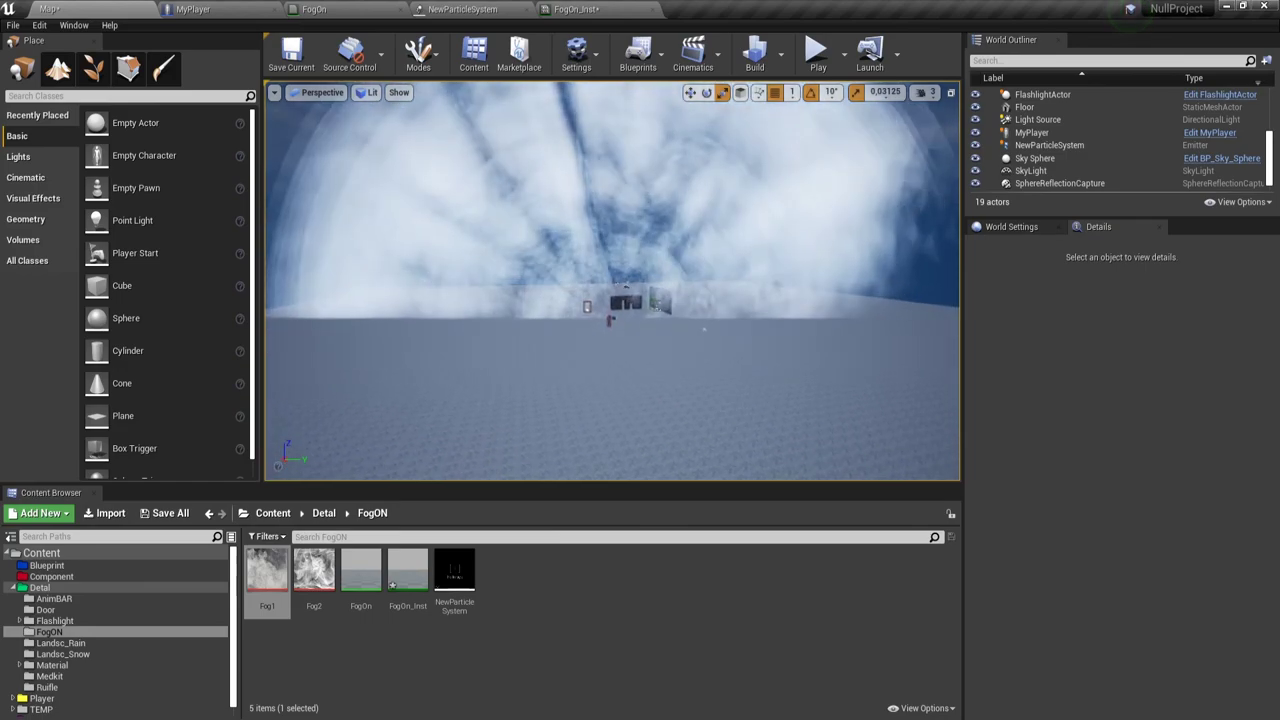
{"action": "mouse_move", "coordinate": [693, 375]}
{"action": "right_mouse_down"}
{"action": "mouse_move", "coordinate": [693, 290]}
{"action": "mouse_move", "coordinate": [594, 342]}
{"action": "right_mouse_up"}
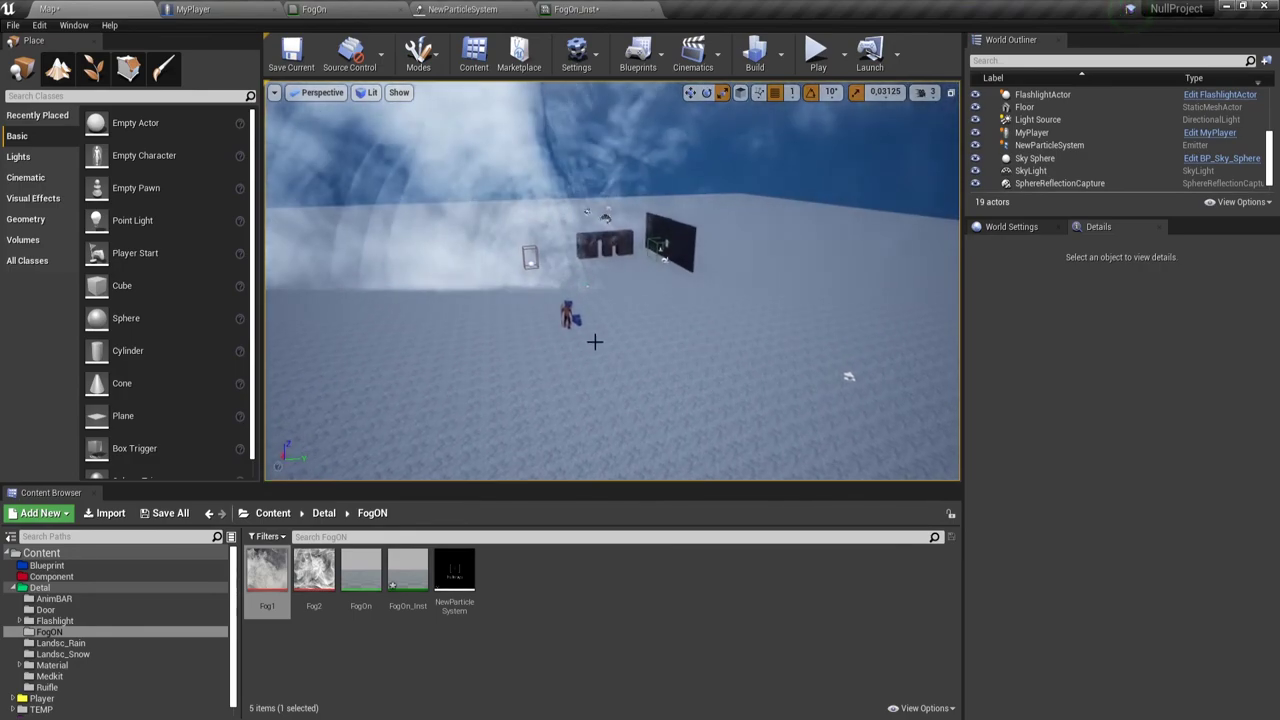
{"action": "left_click", "coordinate": [588, 286]}
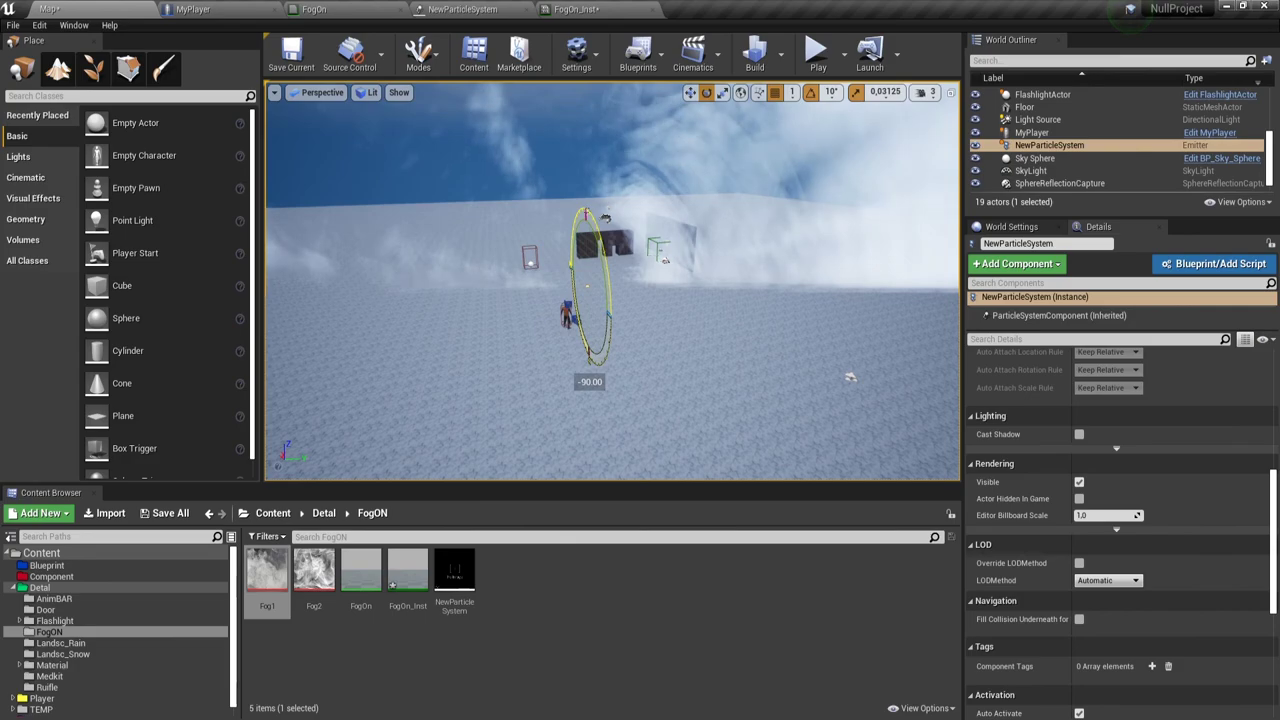
Rotate the NewParticleSystem actor to -90 degrees and look around at the taller fog walls
{"action": "right_click_drag", "start_coordinate": [843, 393], "coordinate": [843, 360]}
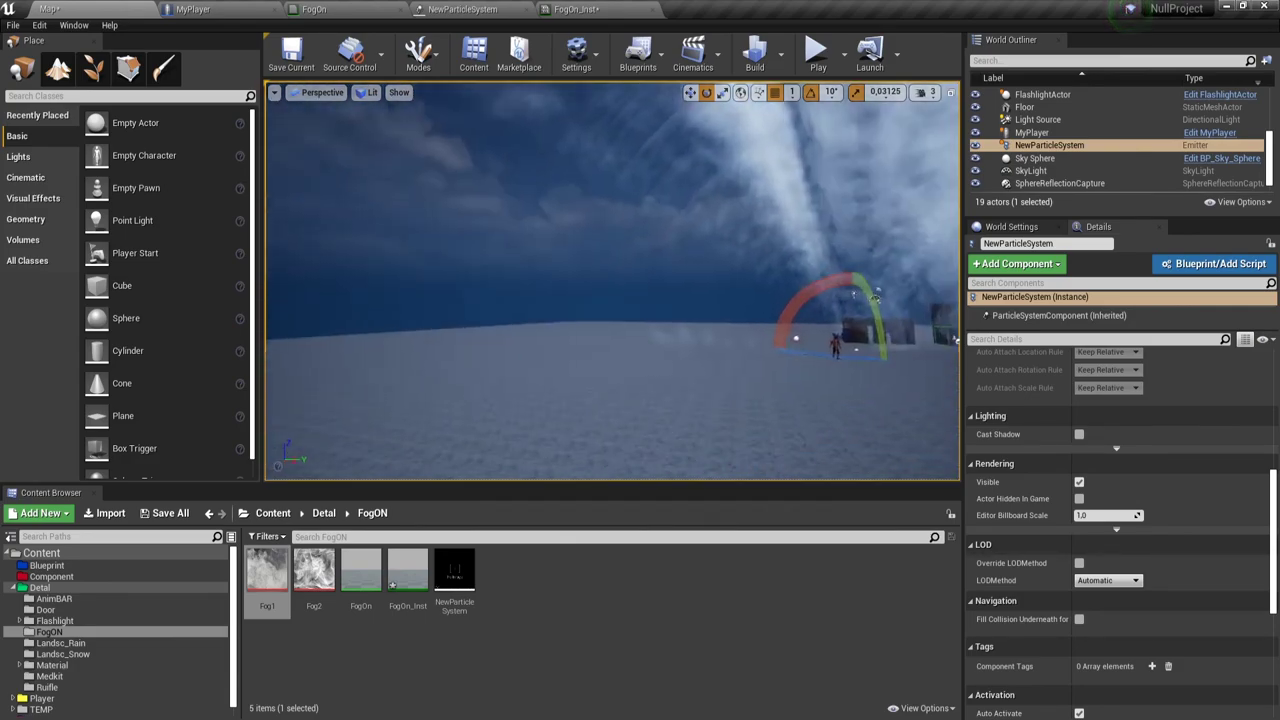
{"action": "right_click_drag", "start_coordinate": [676, 299], "coordinate": [676, 299]}
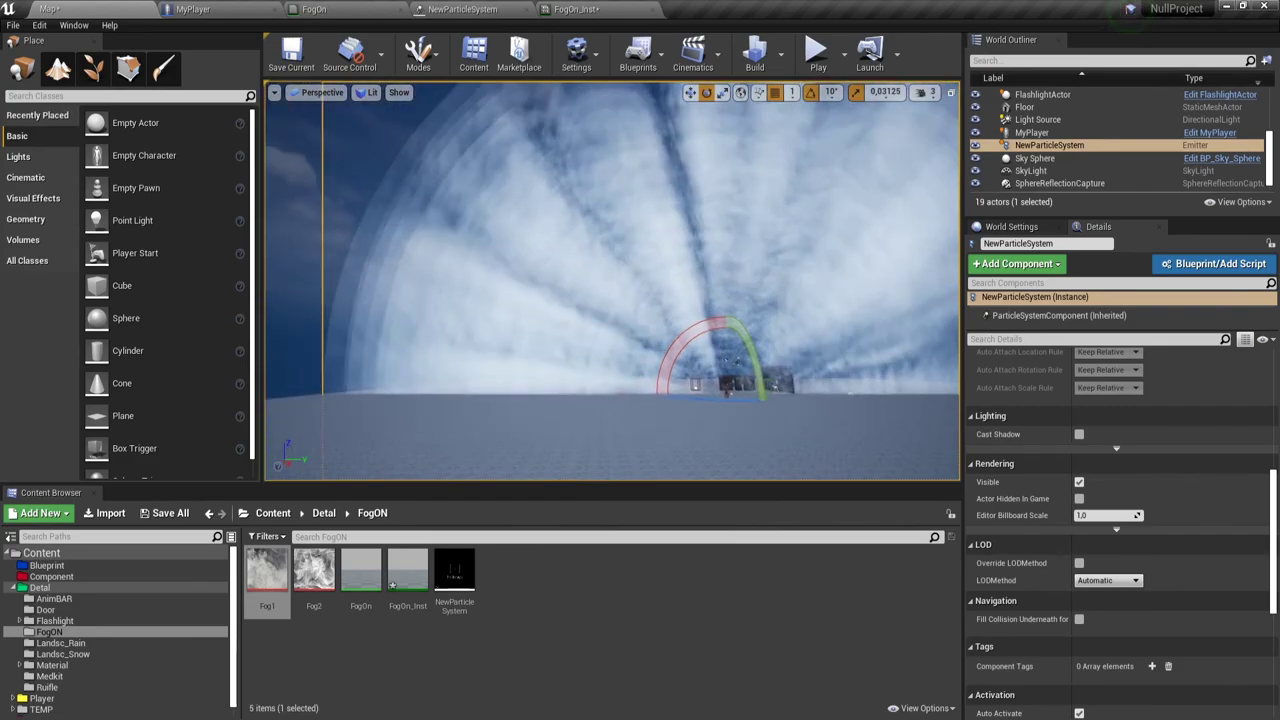
{"action": "right_click_drag", "start_coordinate": [677, 374], "coordinate": [677, 374]}
{"action": "right_click_drag", "start_coordinate": [661, 434], "coordinate": [661, 434]}
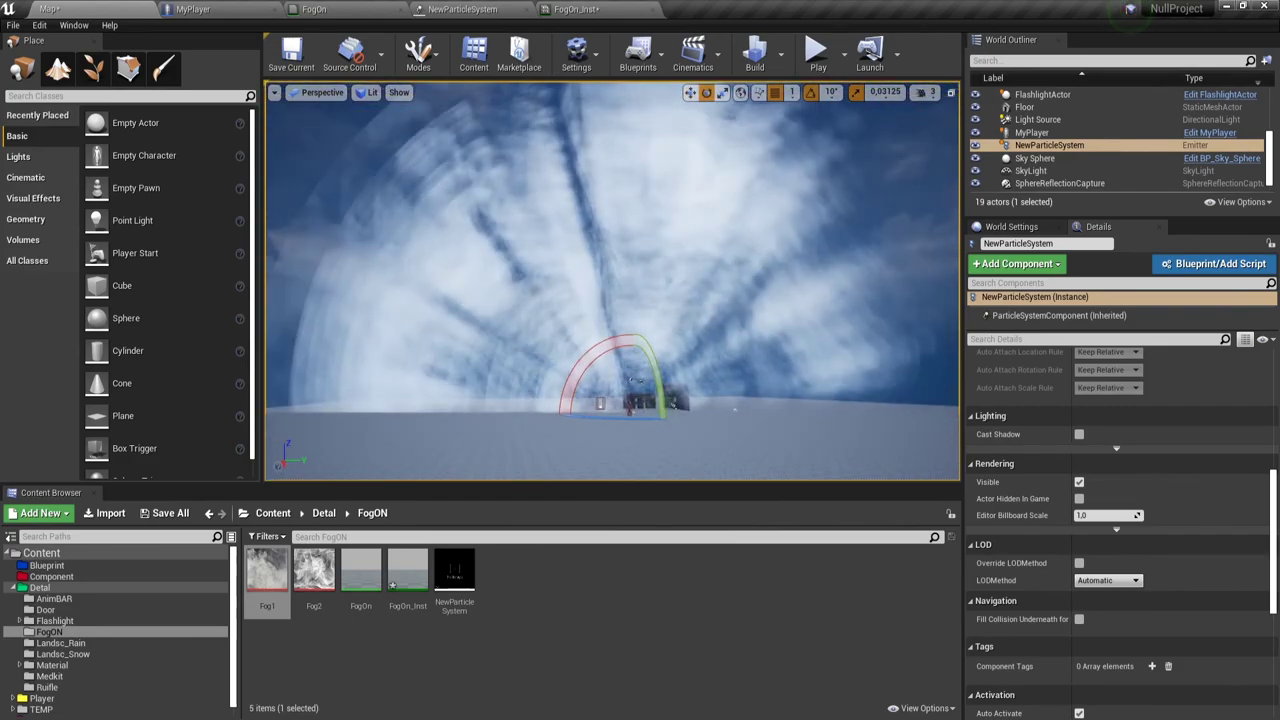
{"action": "left_click", "coordinate": [1040, 146]}
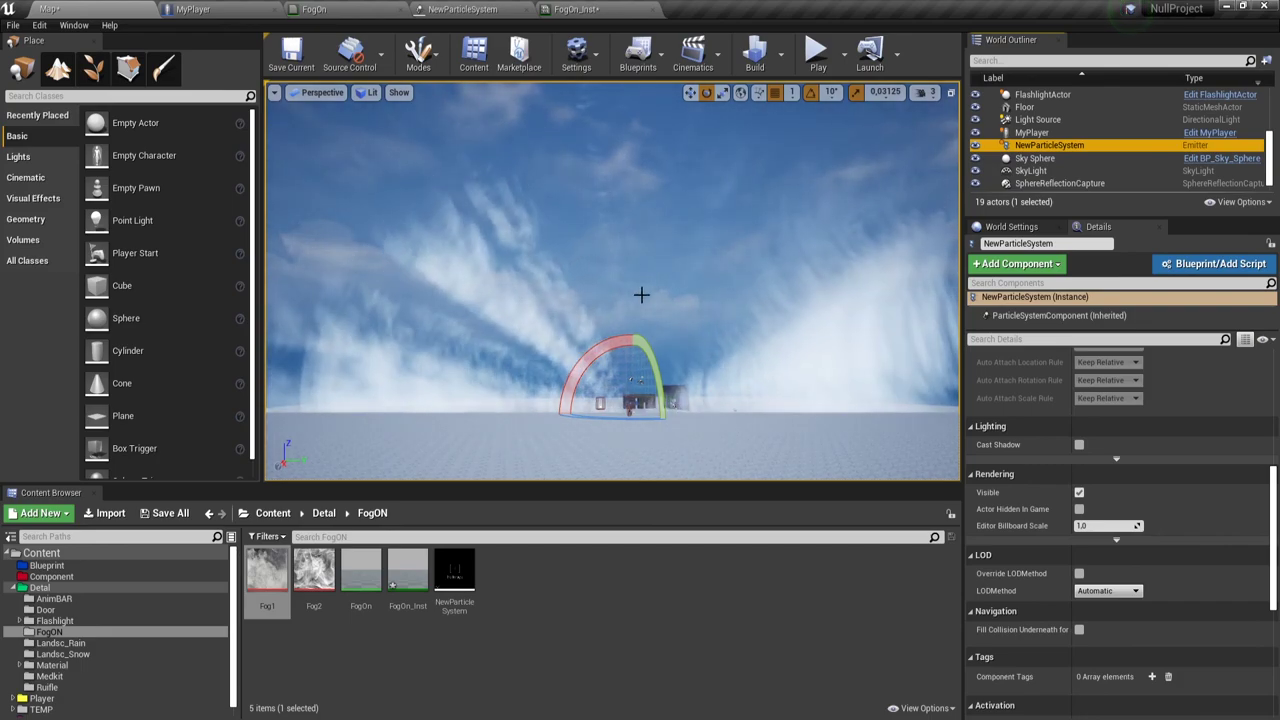
{"action": "right_click_drag", "start_coordinate": [624, 345], "coordinate": [624, 345]}
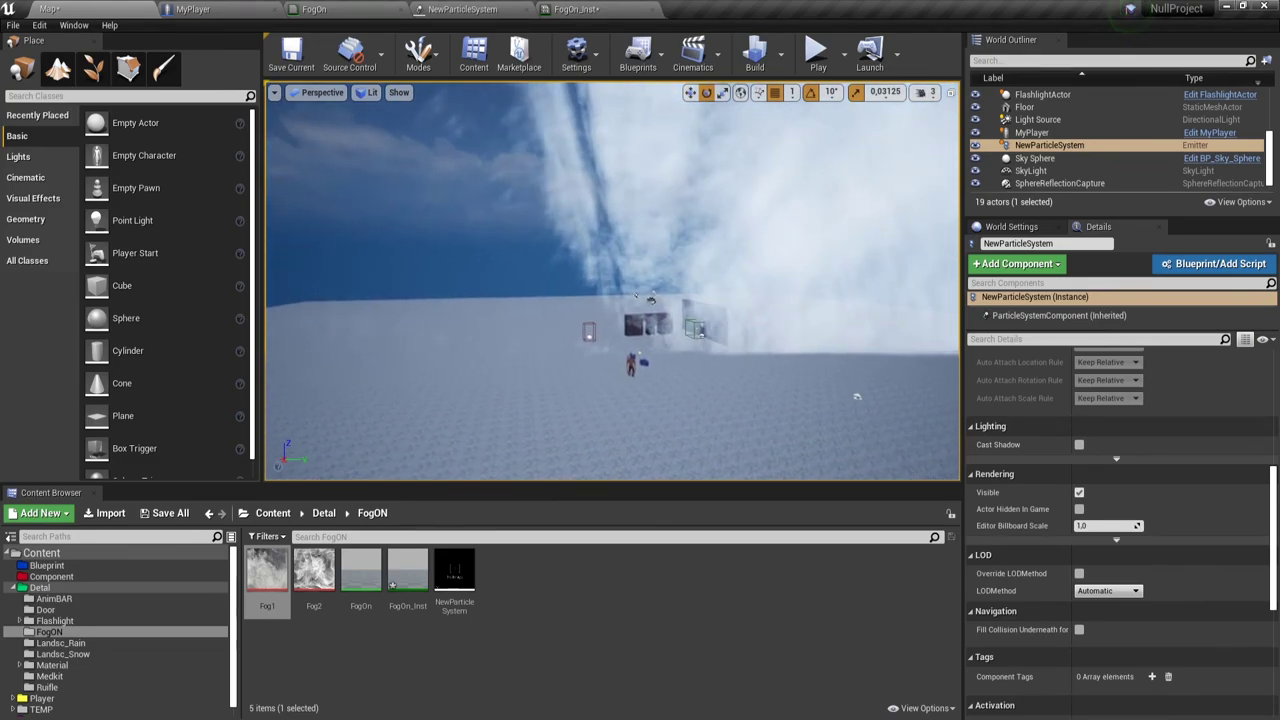
{"action": "right_click_drag", "start_coordinate": [624, 345], "coordinate": [624, 345]}
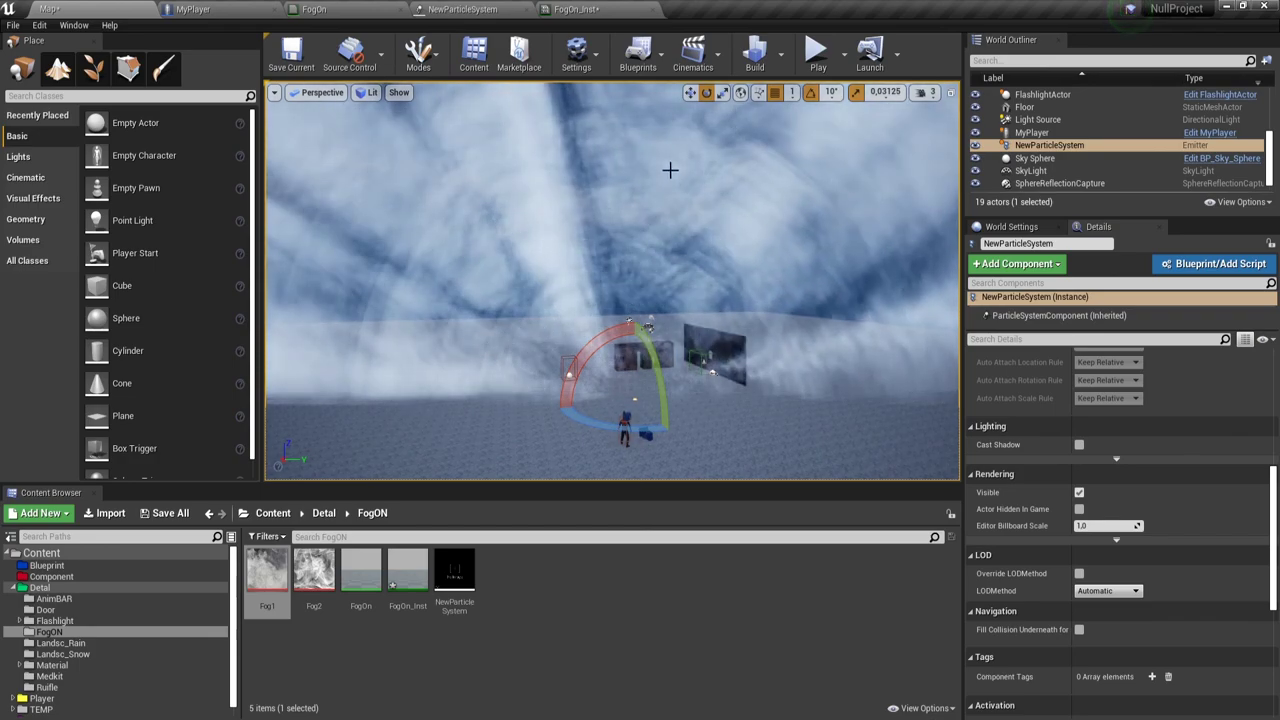
Select Atmospheric Fog, then ExponentialHeightFog in the World Outliner to show its volumetric fog Details
{"action": "scroll", "coordinate": [1040, 120], "scroll_direction": "up", "scroll_amount": 5}
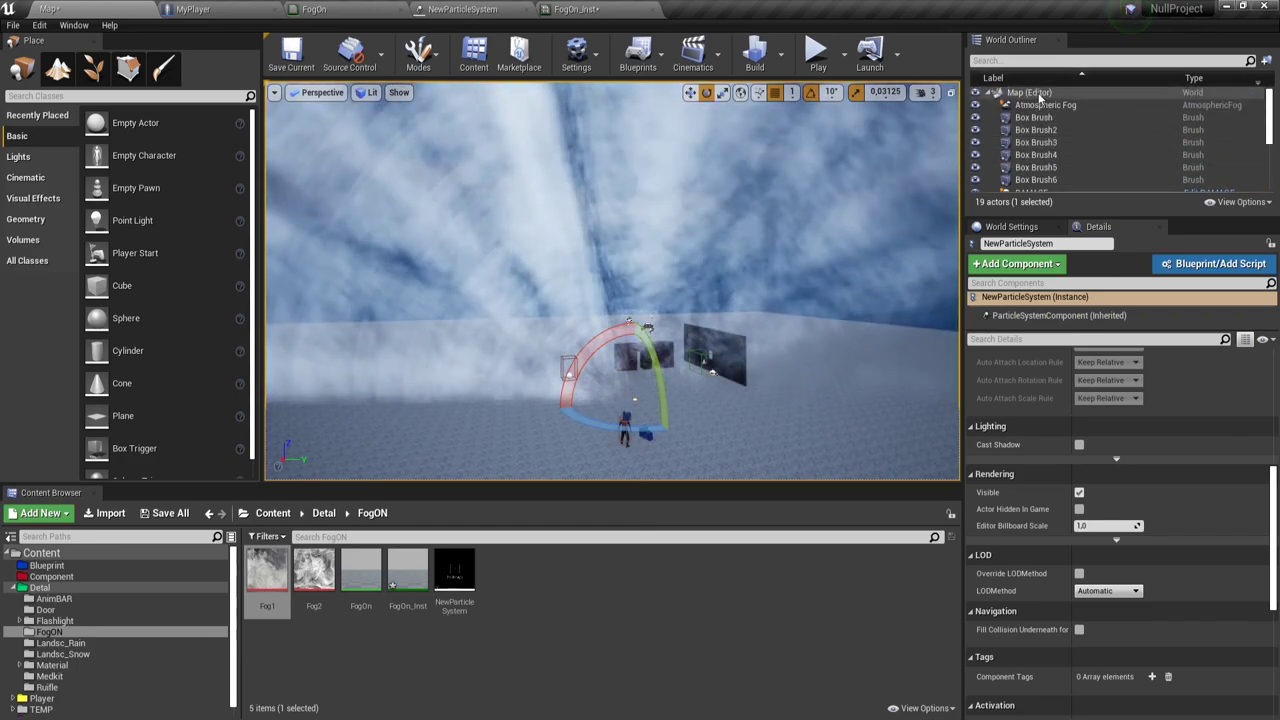
{"action": "left_click", "coordinate": [1040, 104]}
{"action": "scroll", "coordinate": [1038, 110], "scroll_direction": "down", "scroll_amount": 5}
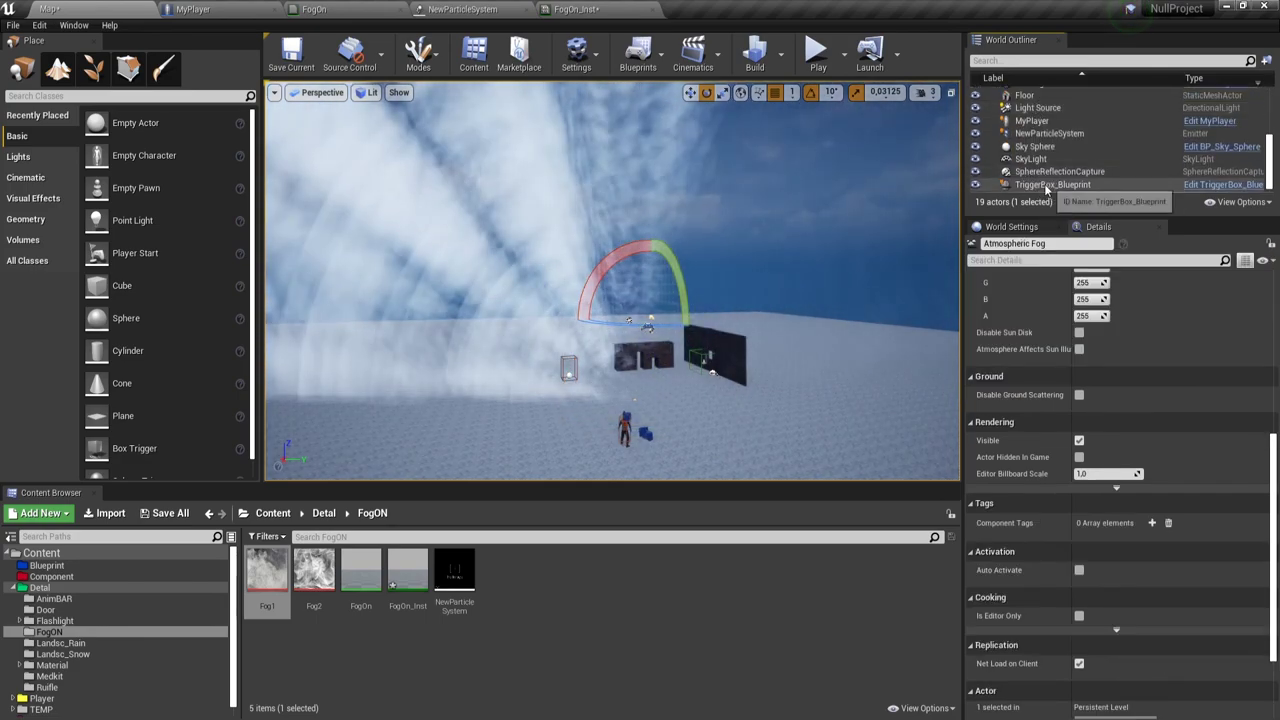
{"action": "scroll", "coordinate": [1044, 145], "scroll_direction": "up", "scroll_amount": 1}
{"action": "scroll", "coordinate": [1044, 145], "scroll_direction": "up", "scroll_amount": 1}
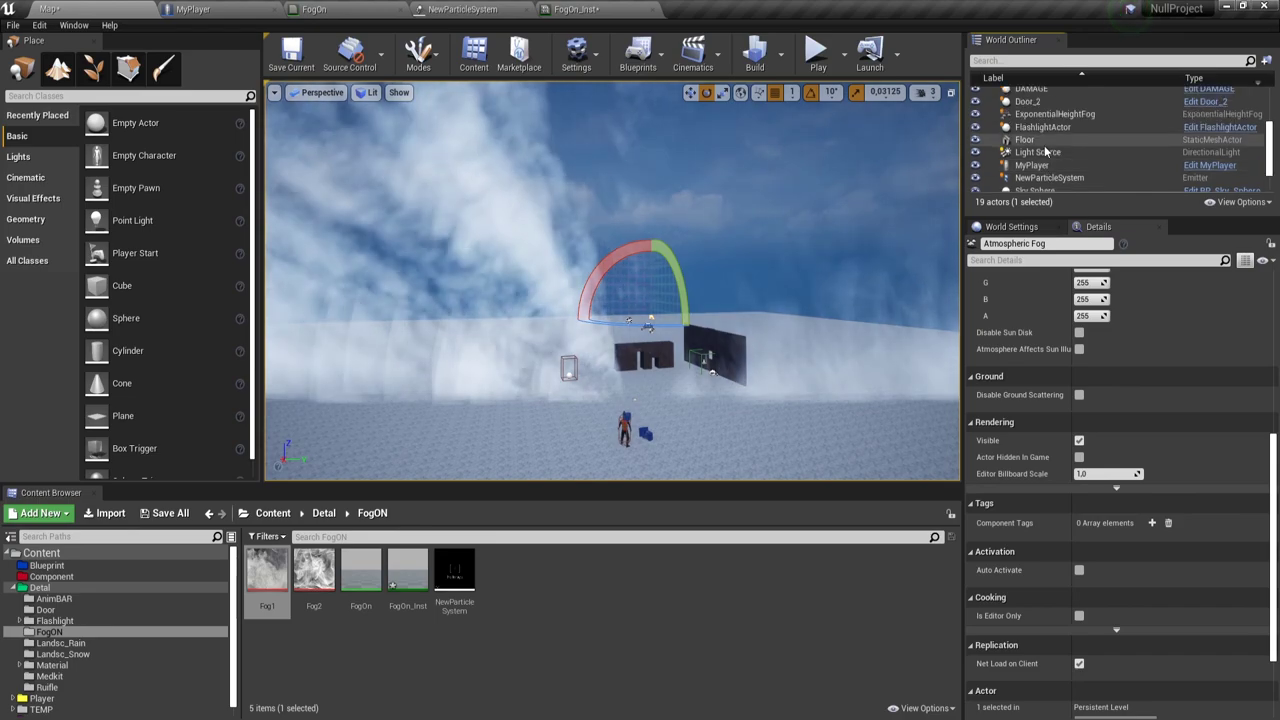
{"action": "left_click", "coordinate": [1050, 114]}
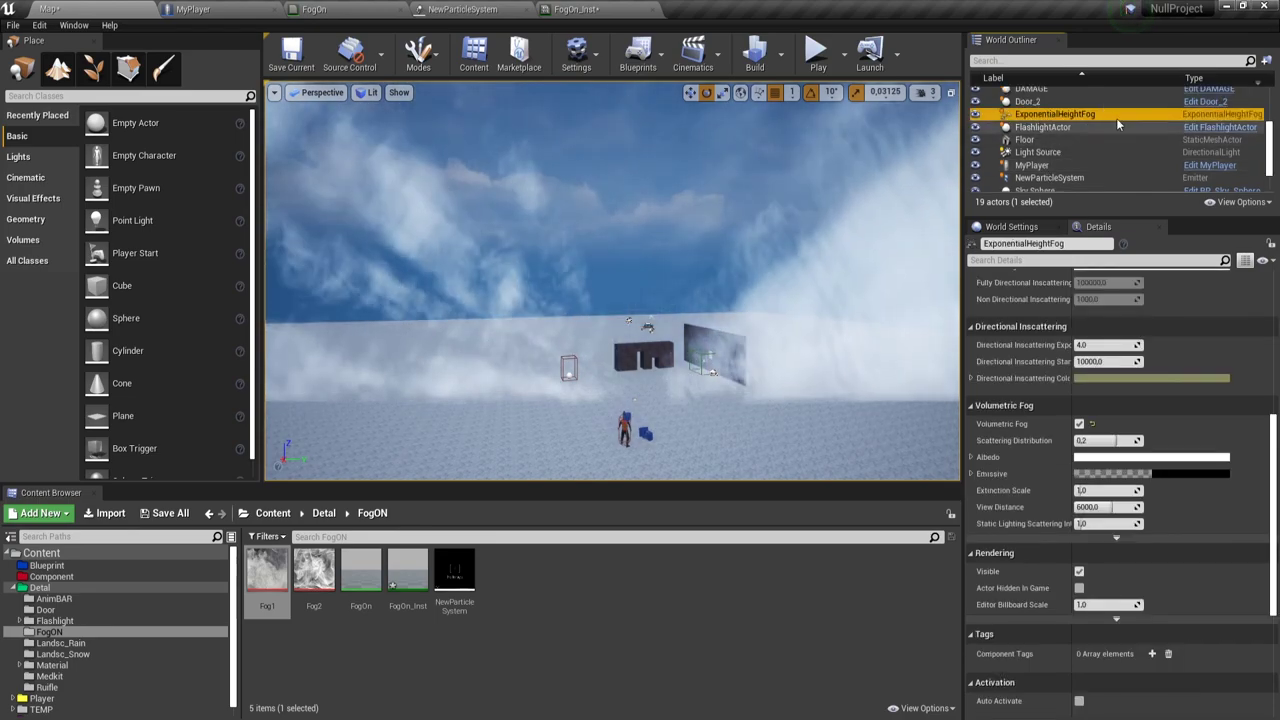